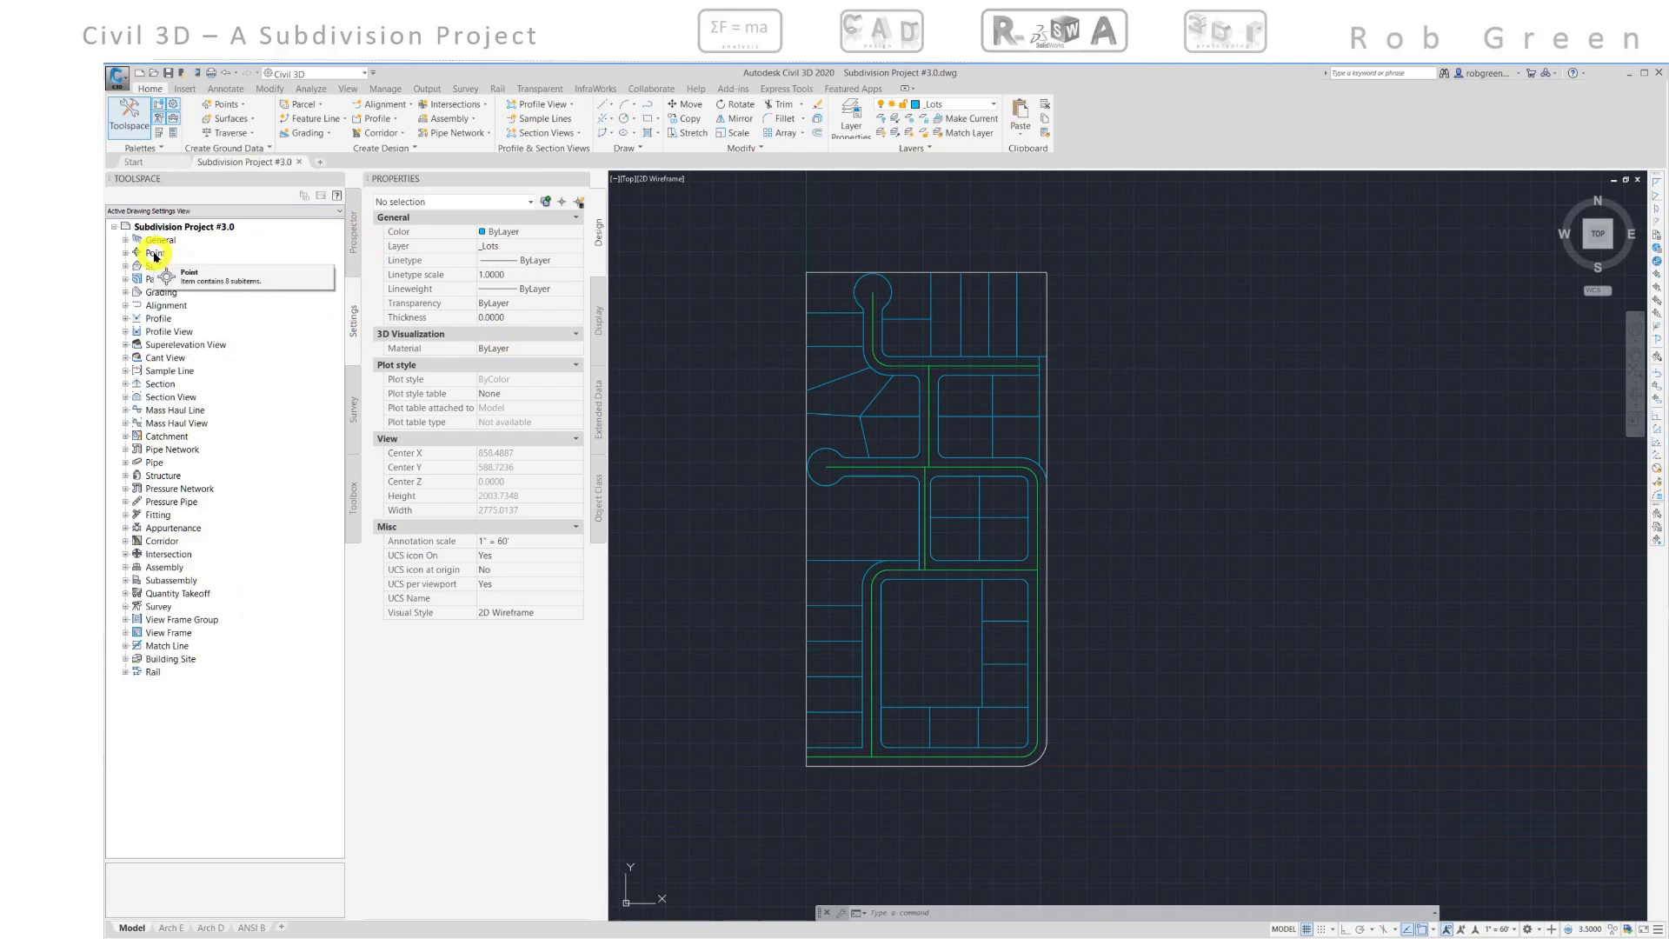
# Create a new site named with the owner's first name in the possessive plus "Subdivision", and expand it to show its contents
pyautogui.click(354, 242)
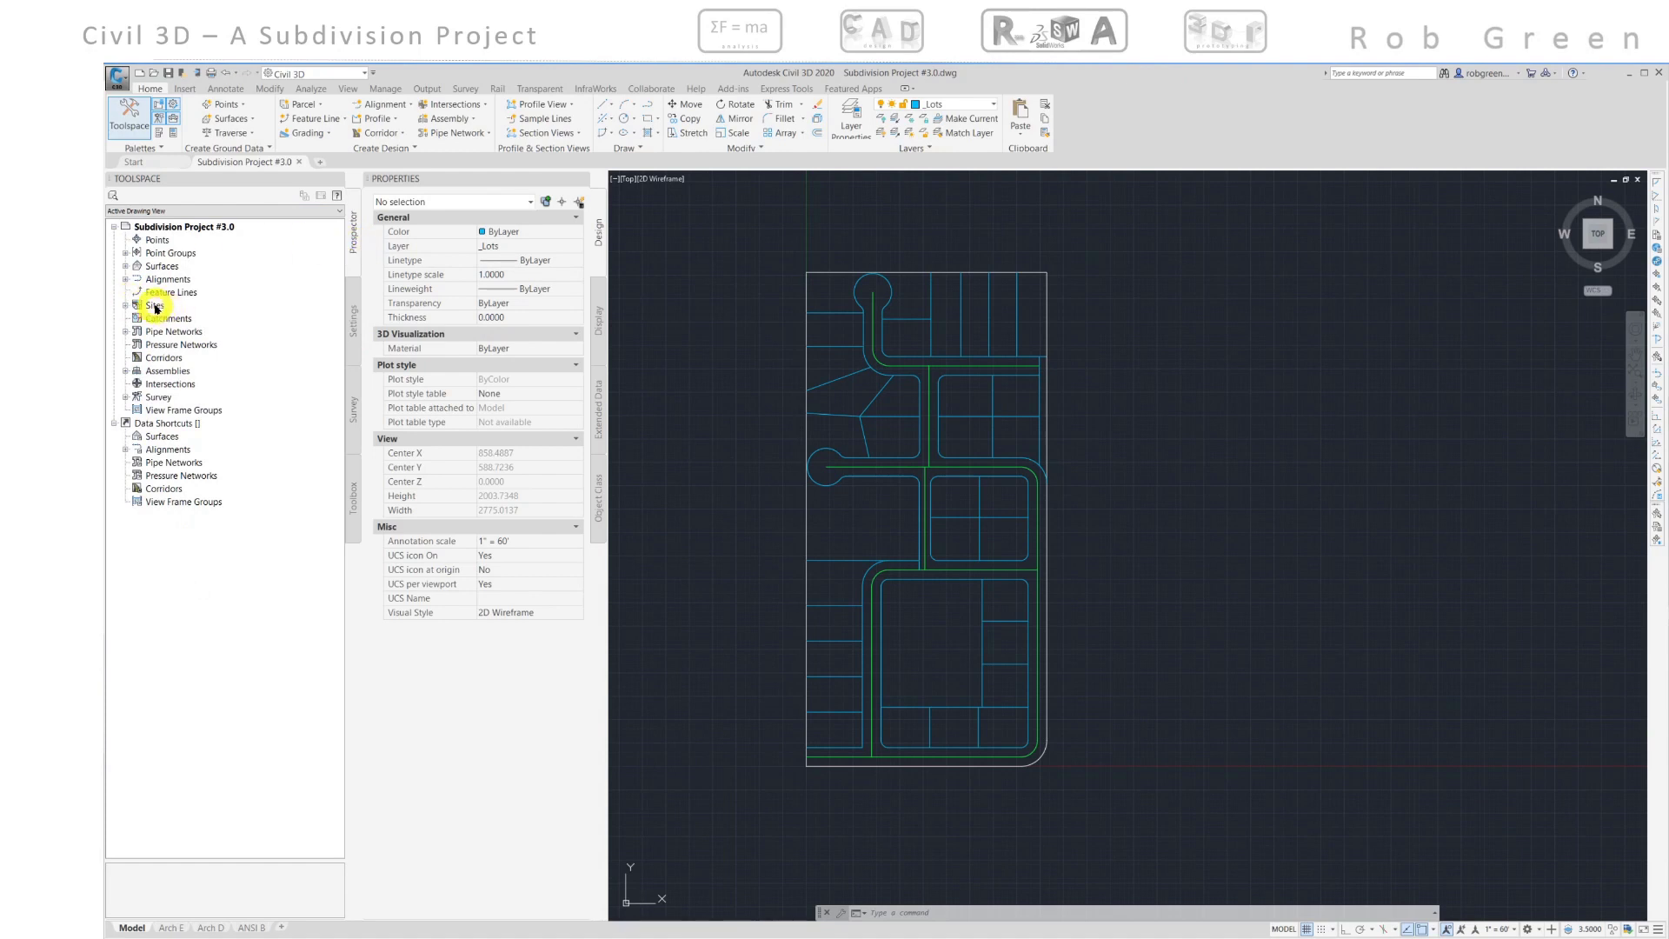
pyautogui.click(125, 306)
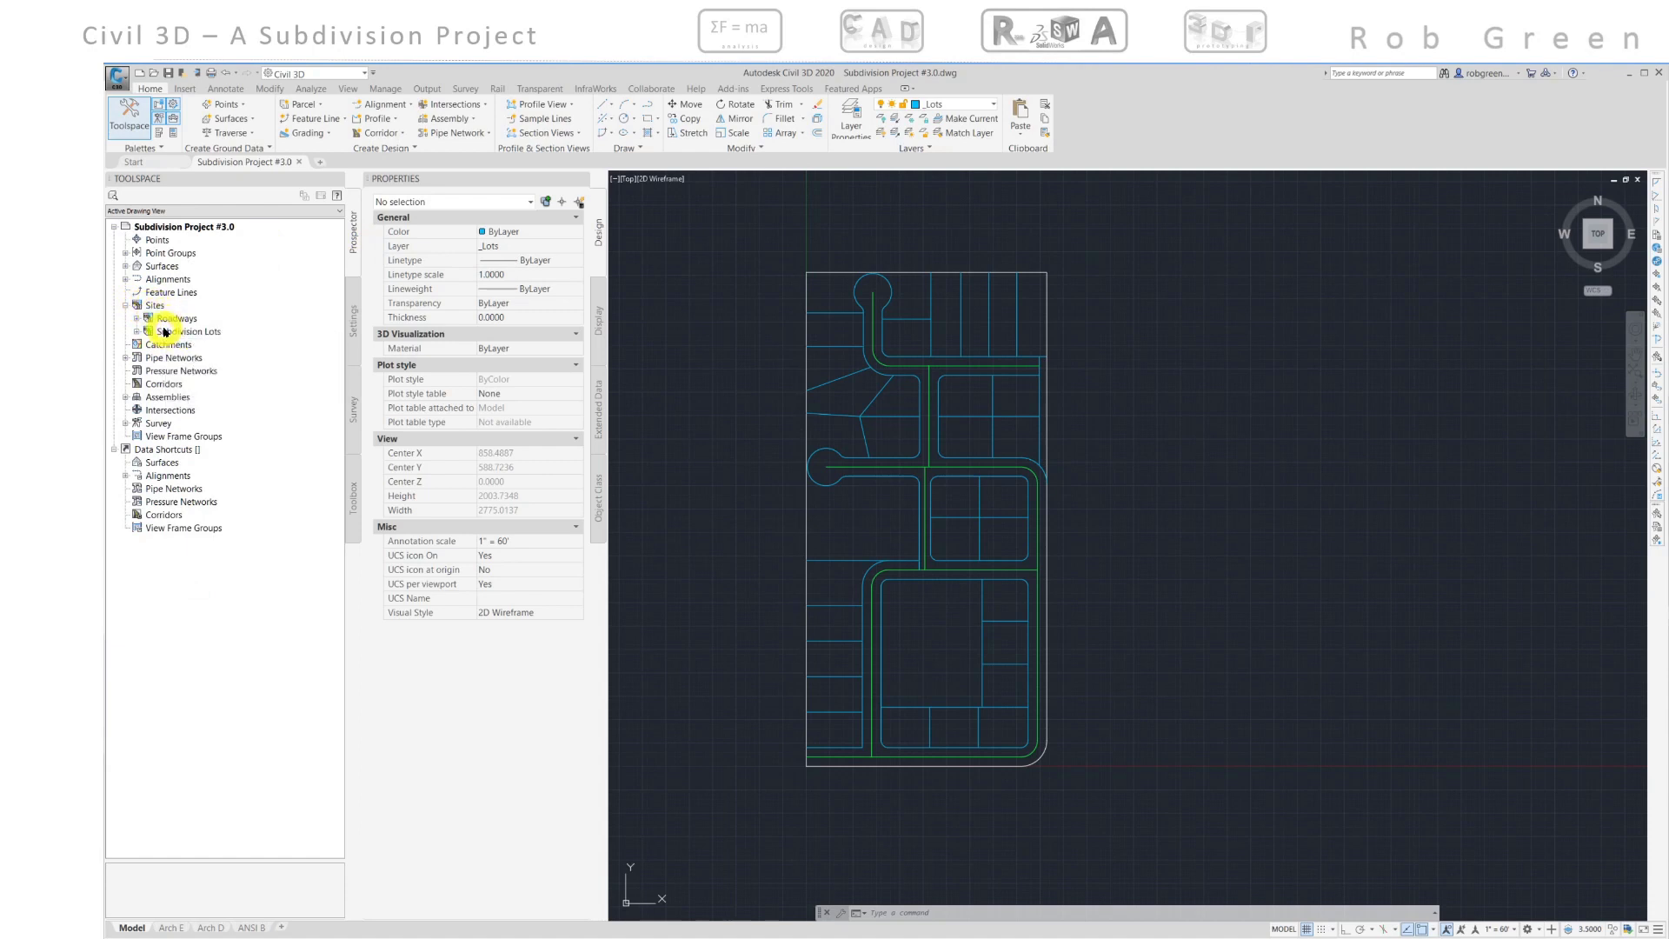
pyautogui.rightClick(155, 306)
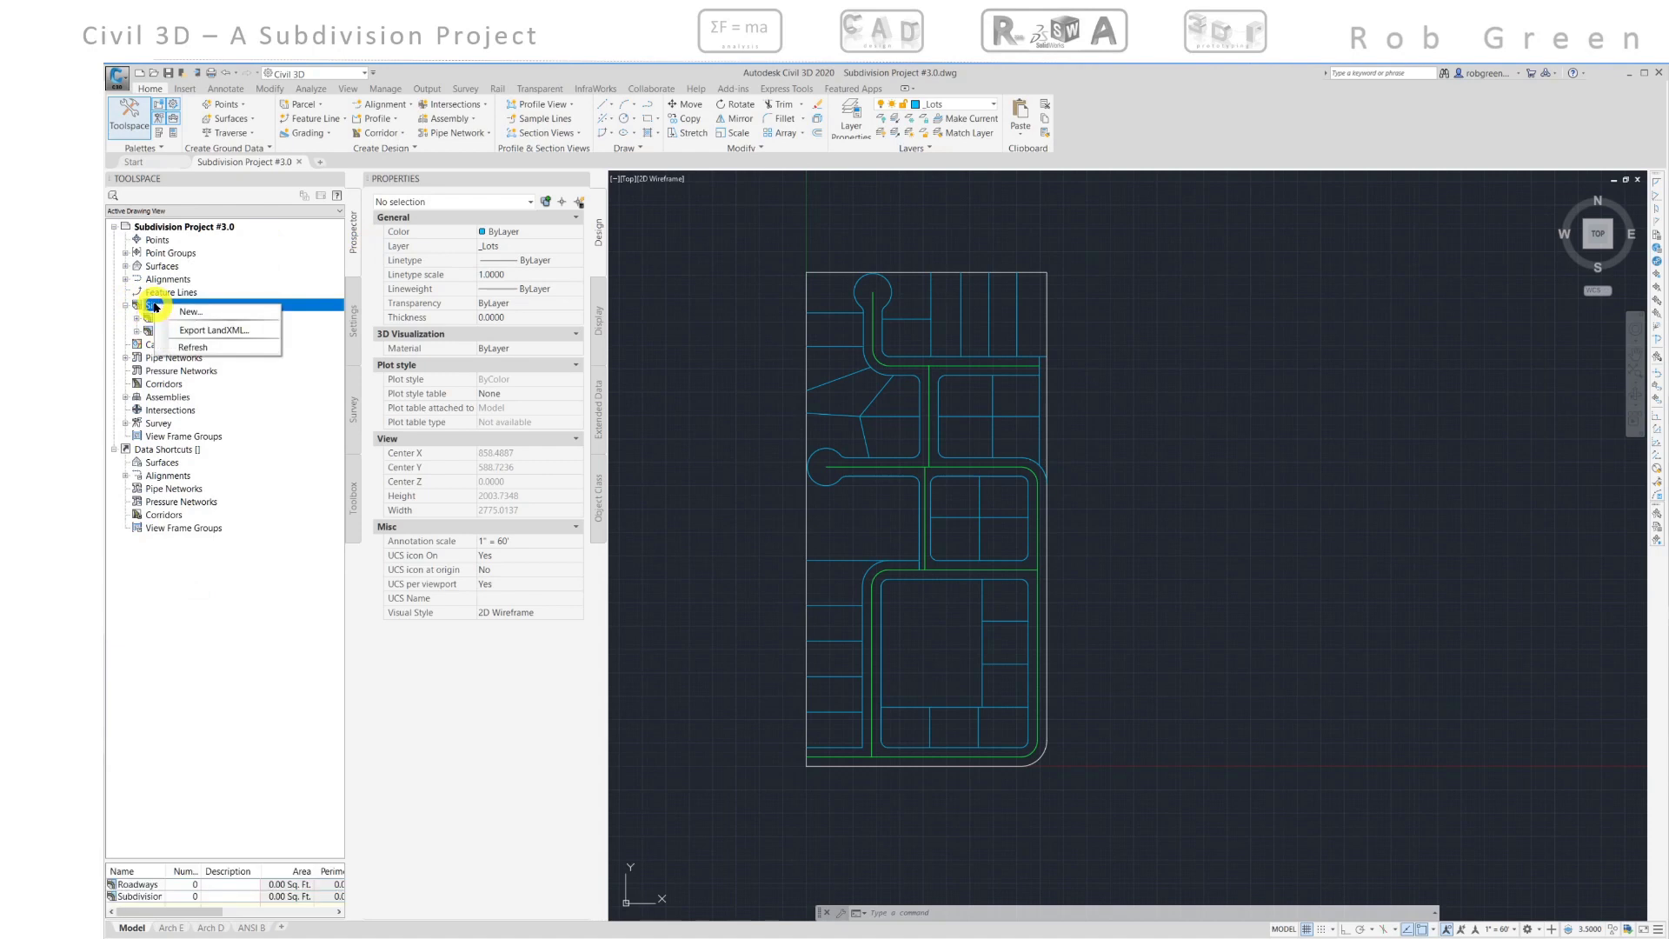
pyautogui.click(190, 311)
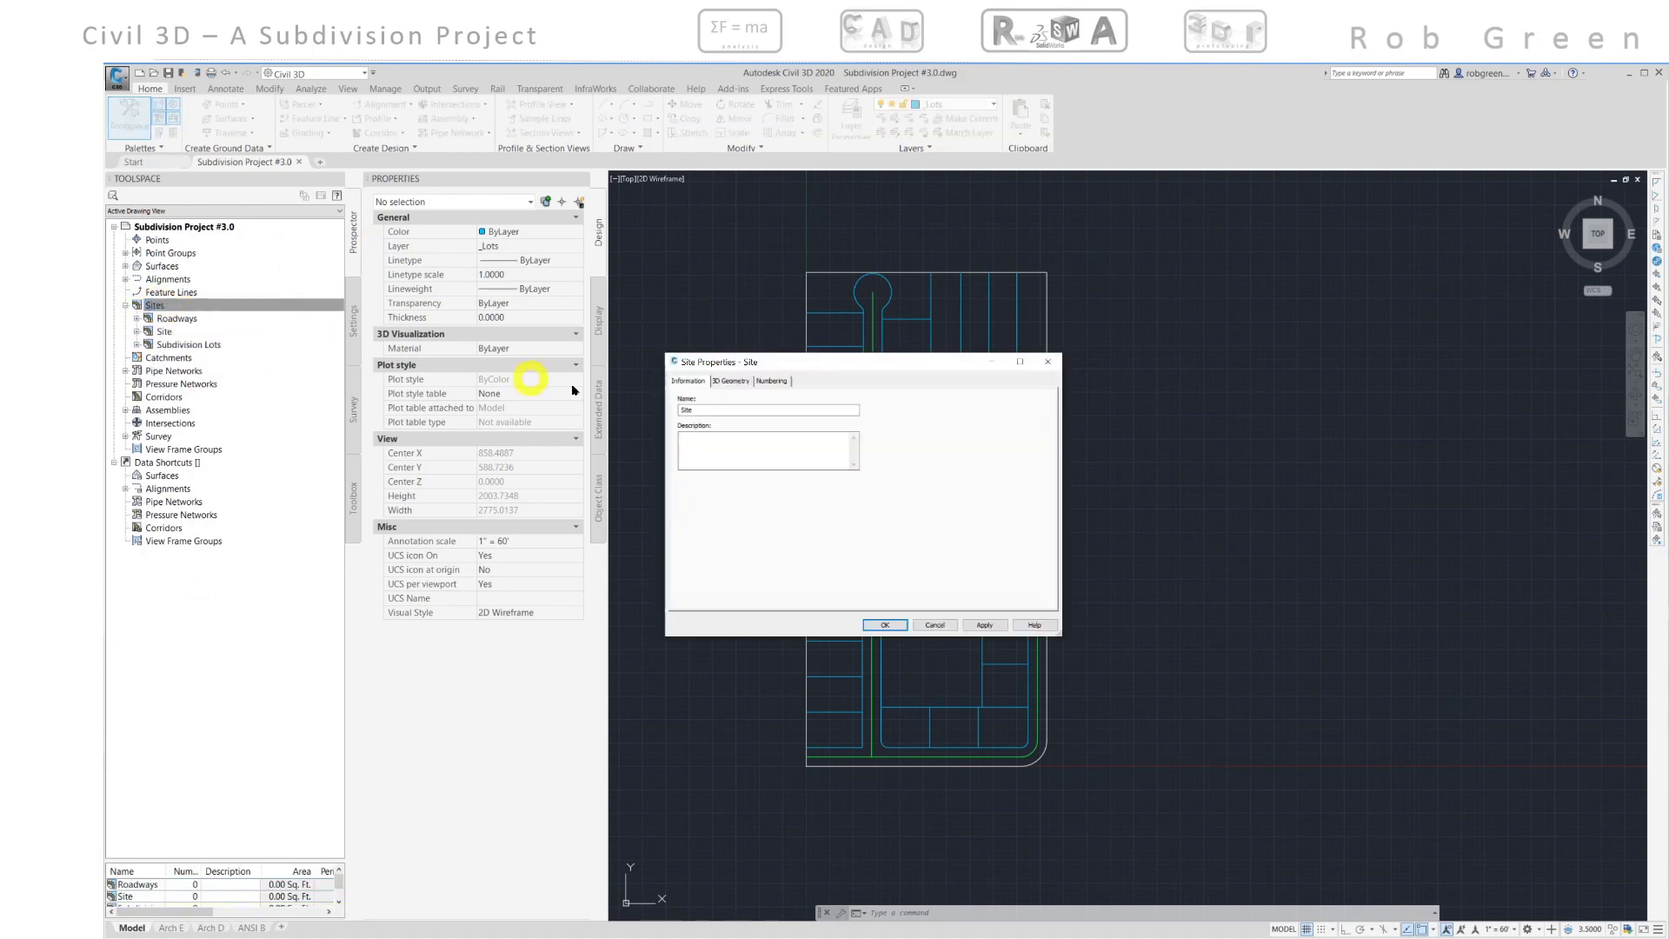
pyautogui.moveTo(718, 409); pyautogui.dragTo(639, 413)
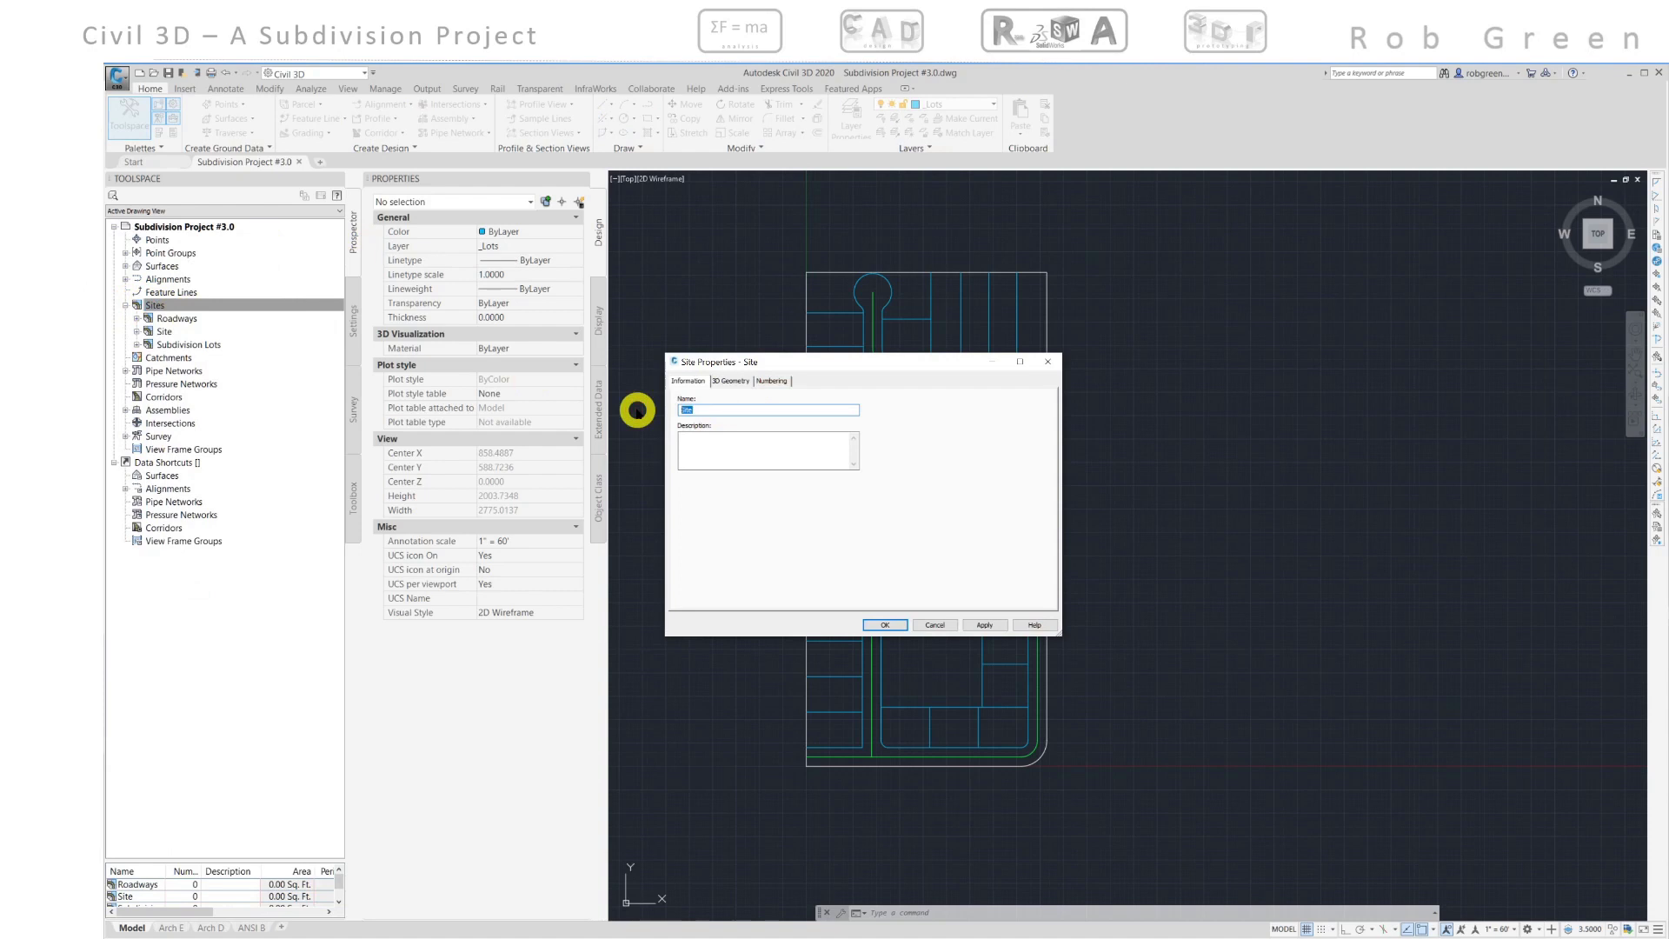
pyautogui.write('Rob')
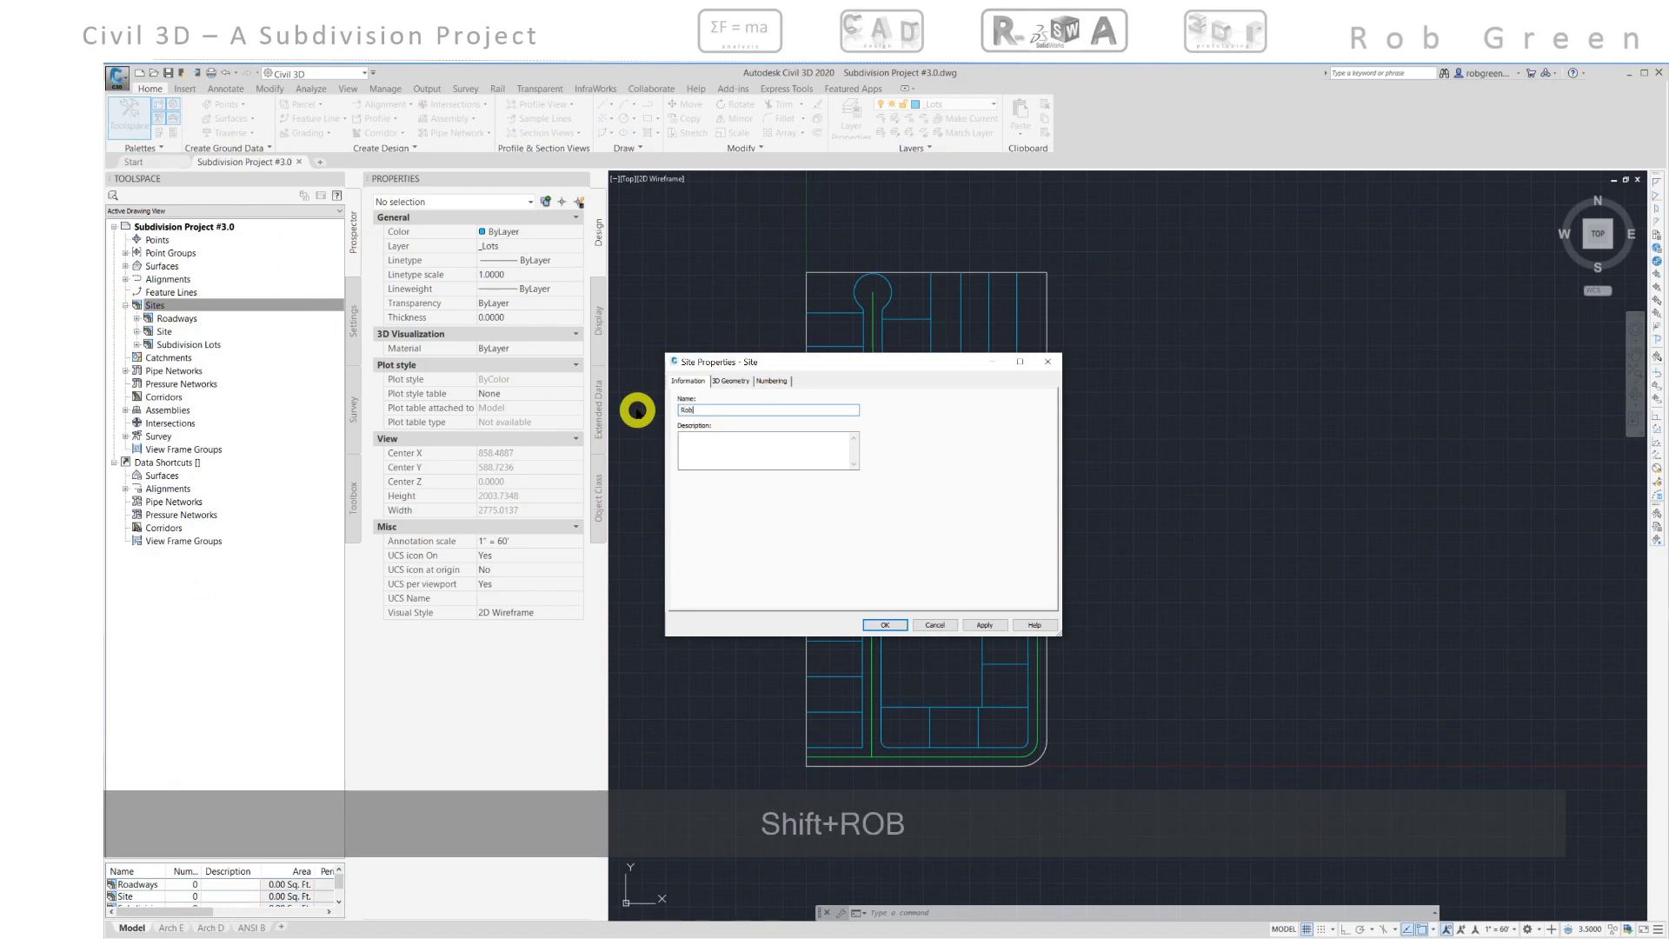
pyautogui.write("'s Sub")
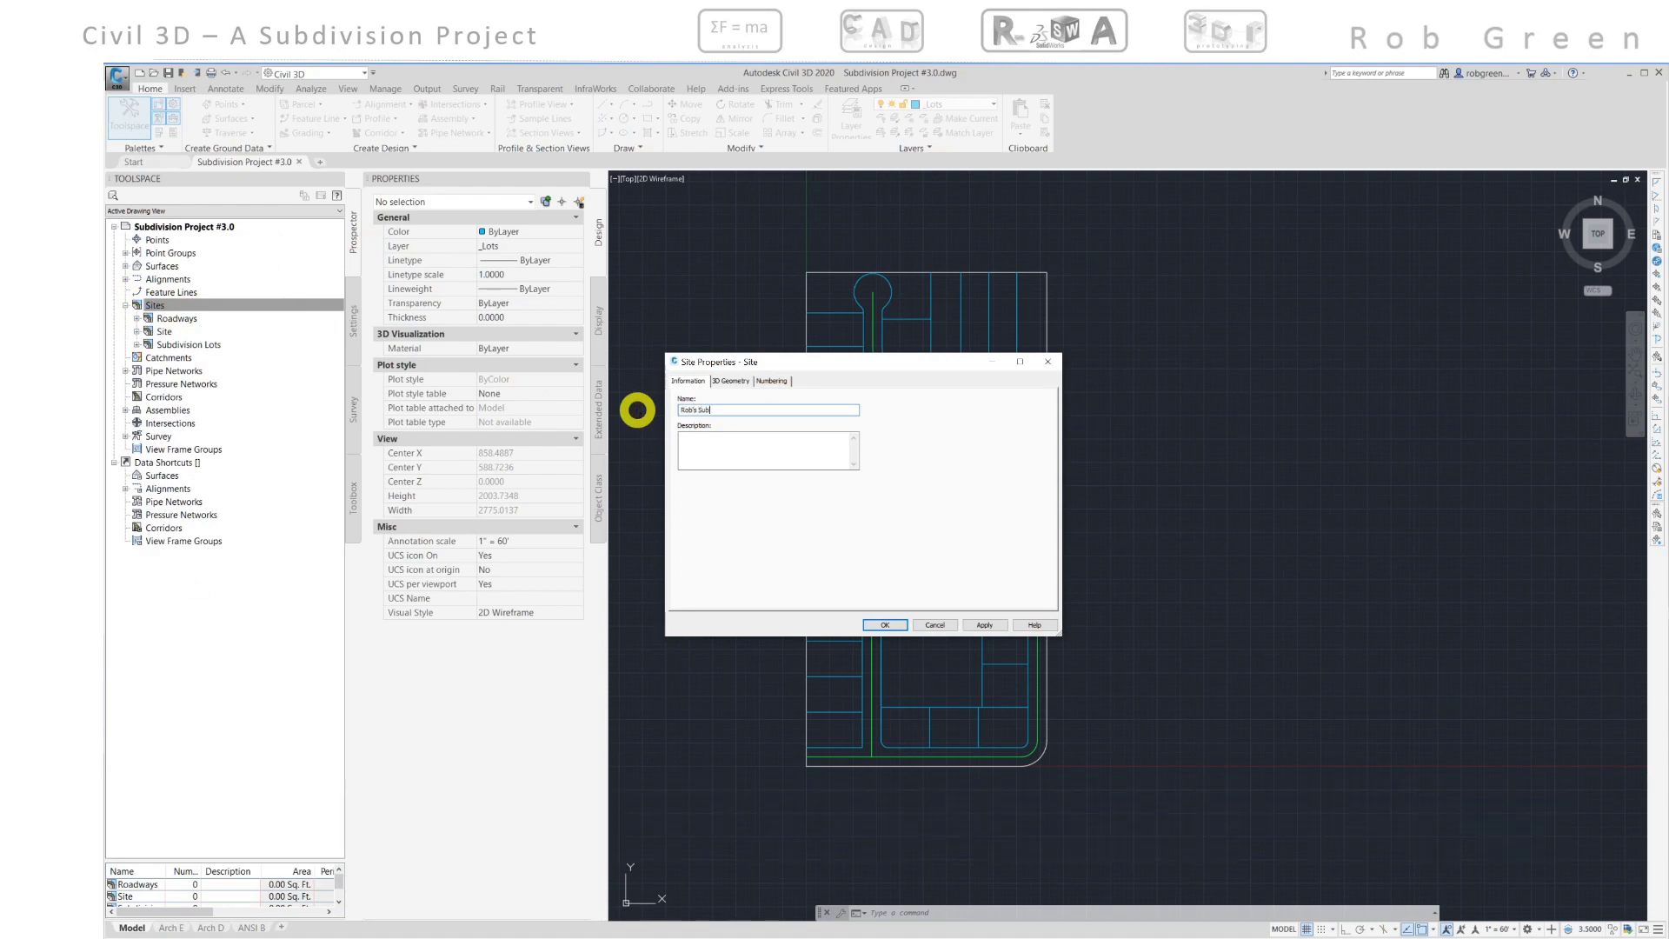
pyautogui.write('division')
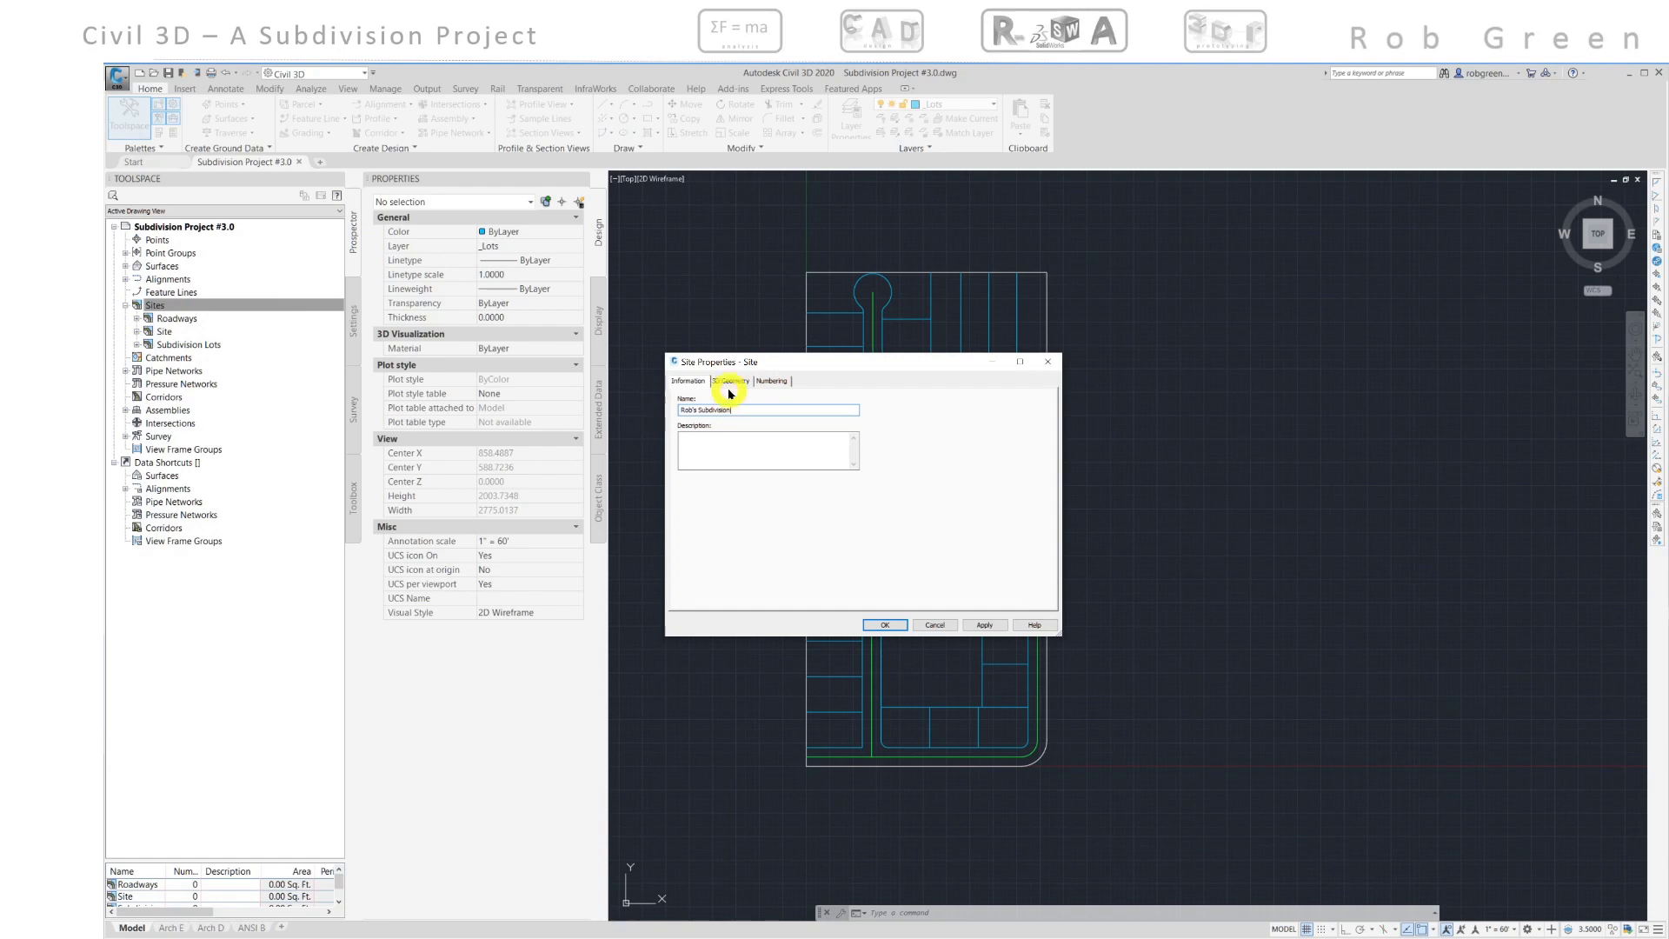
pyautogui.click(876, 626)
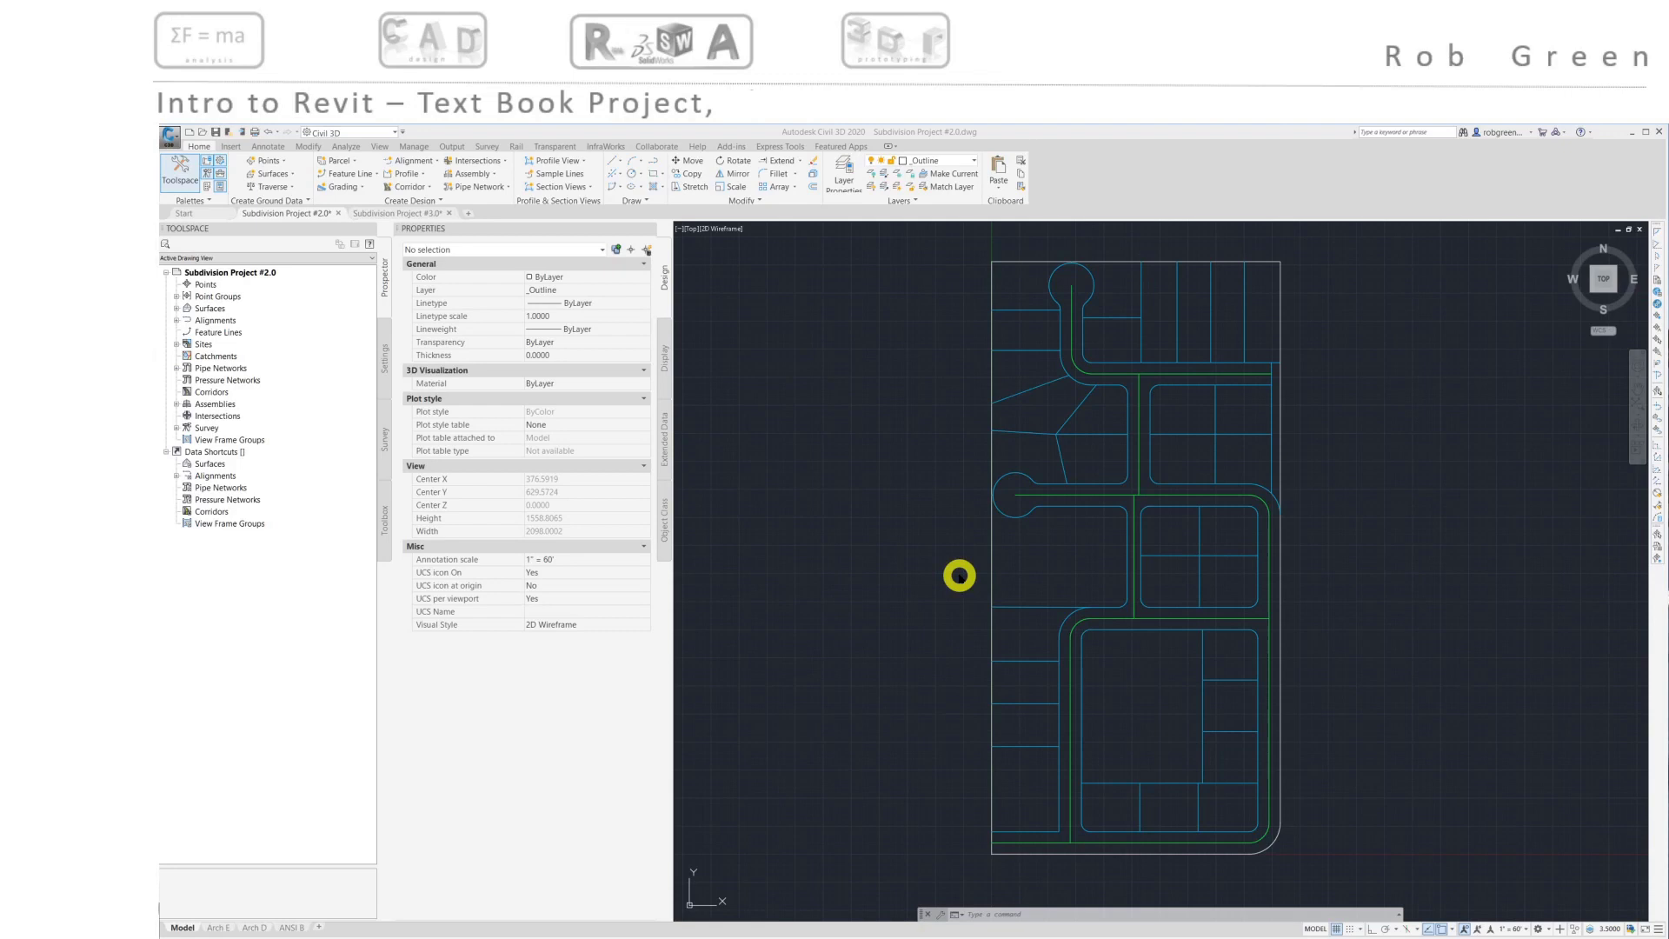
pyautogui.click(176, 345)
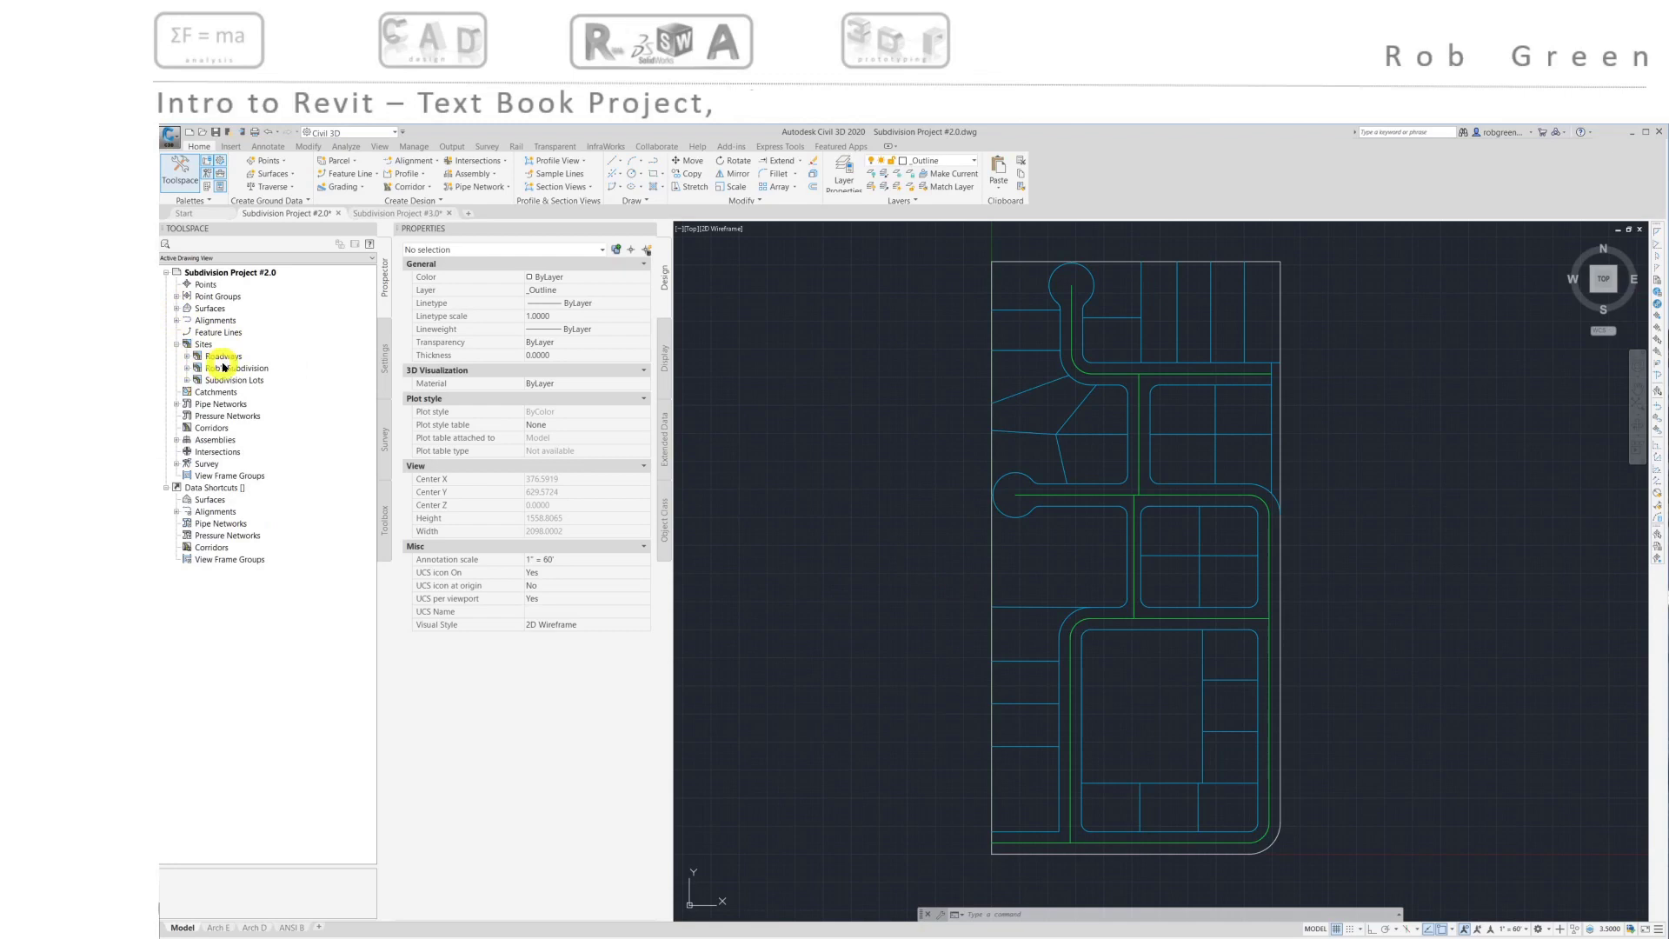
pyautogui.click(186, 368)
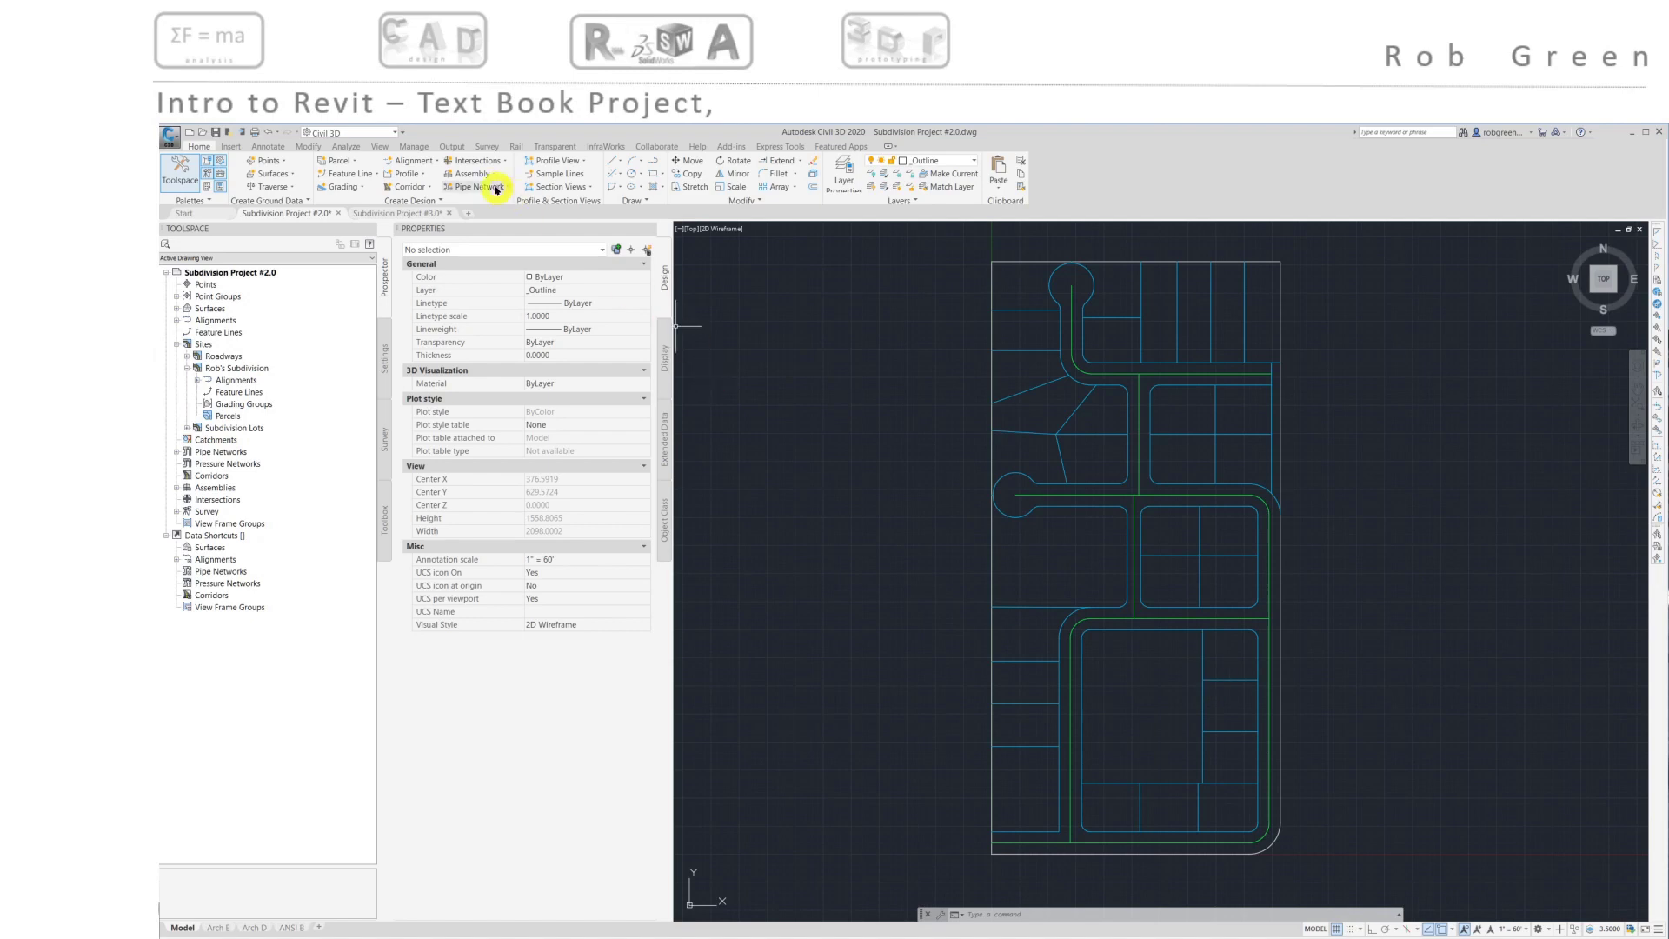
# Review the alignment creation options and the Create Alignment - Layout settings without creating an alignment
pyautogui.click(435, 164)
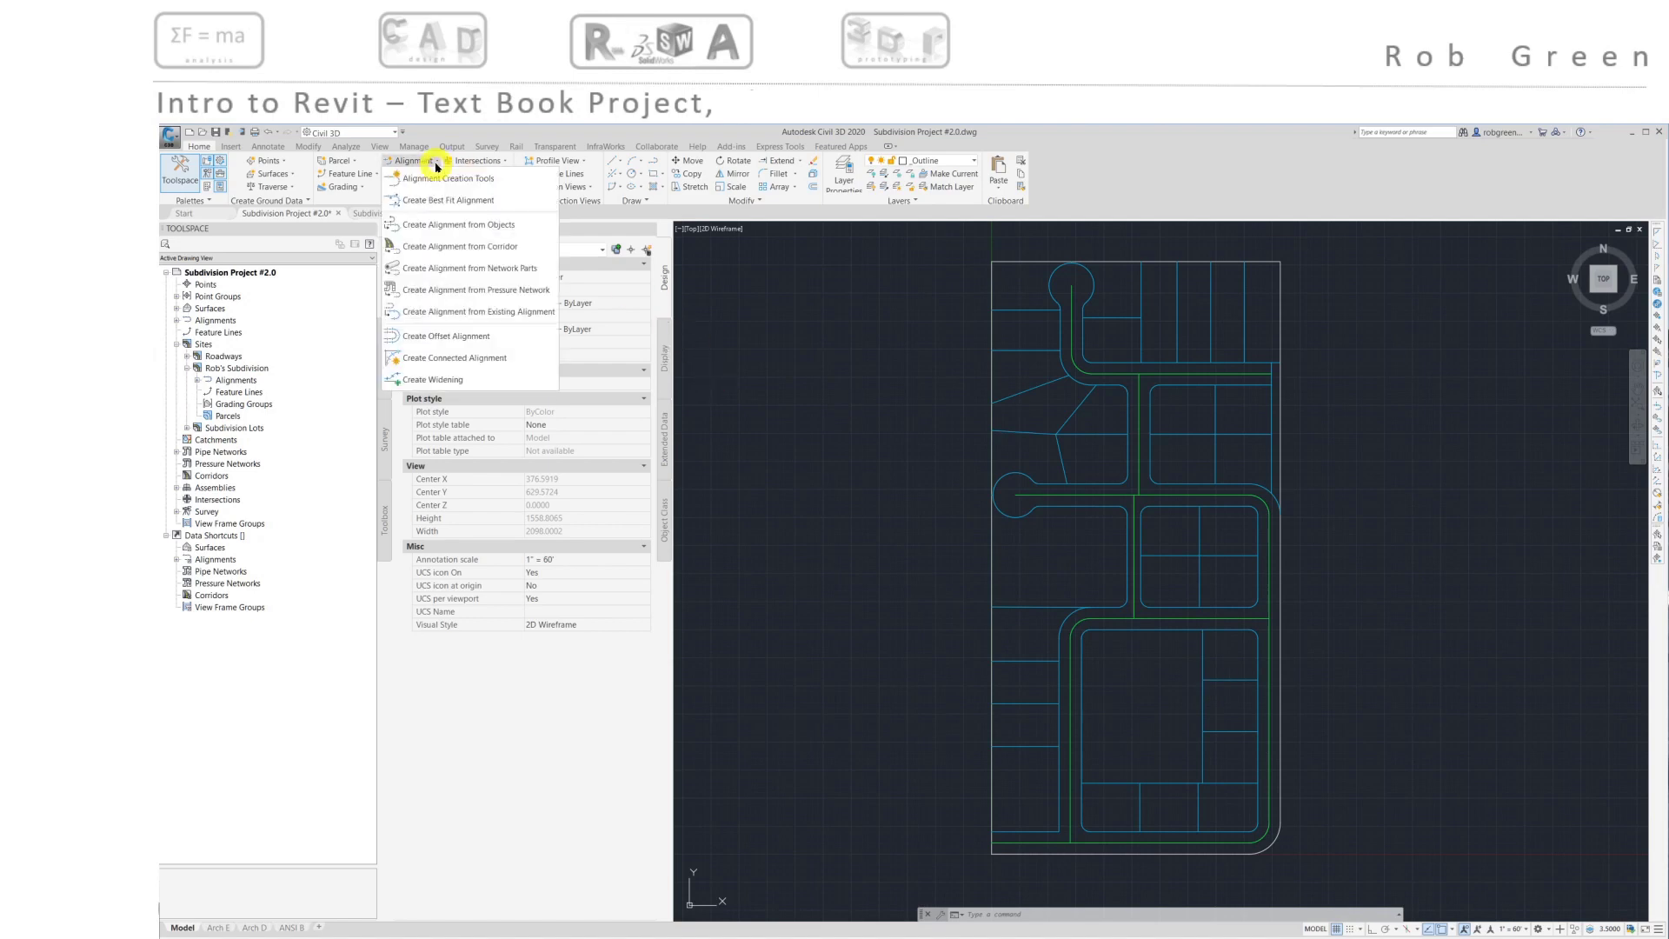
pyautogui.click(765, 254)
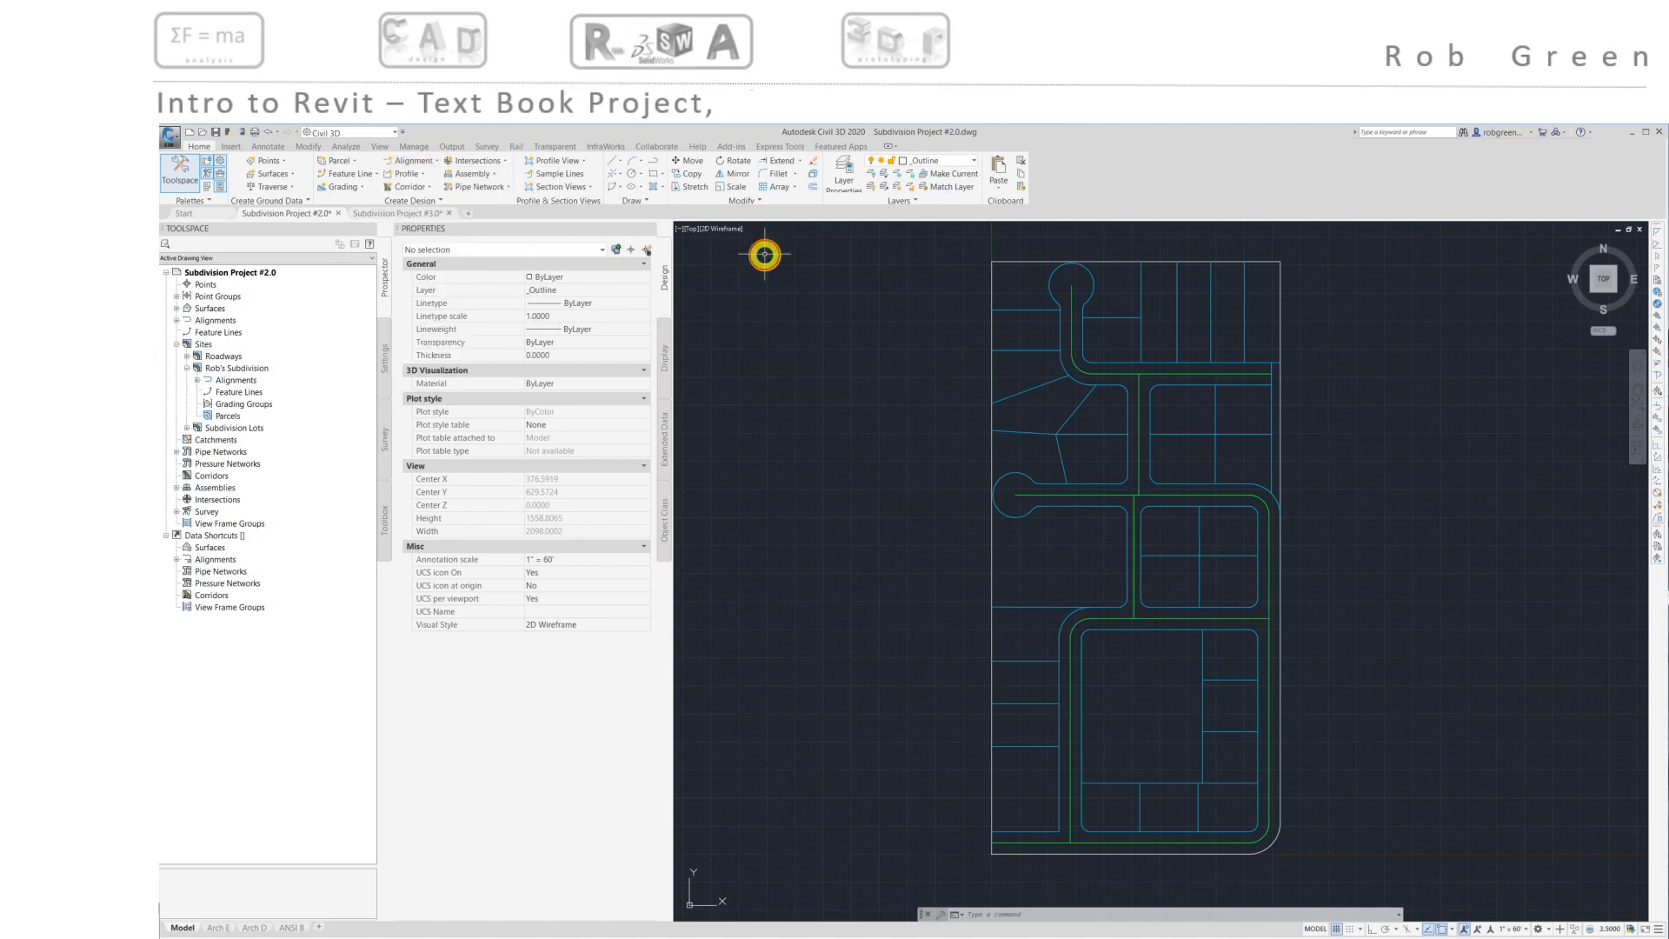
pyautogui.press('Escape')
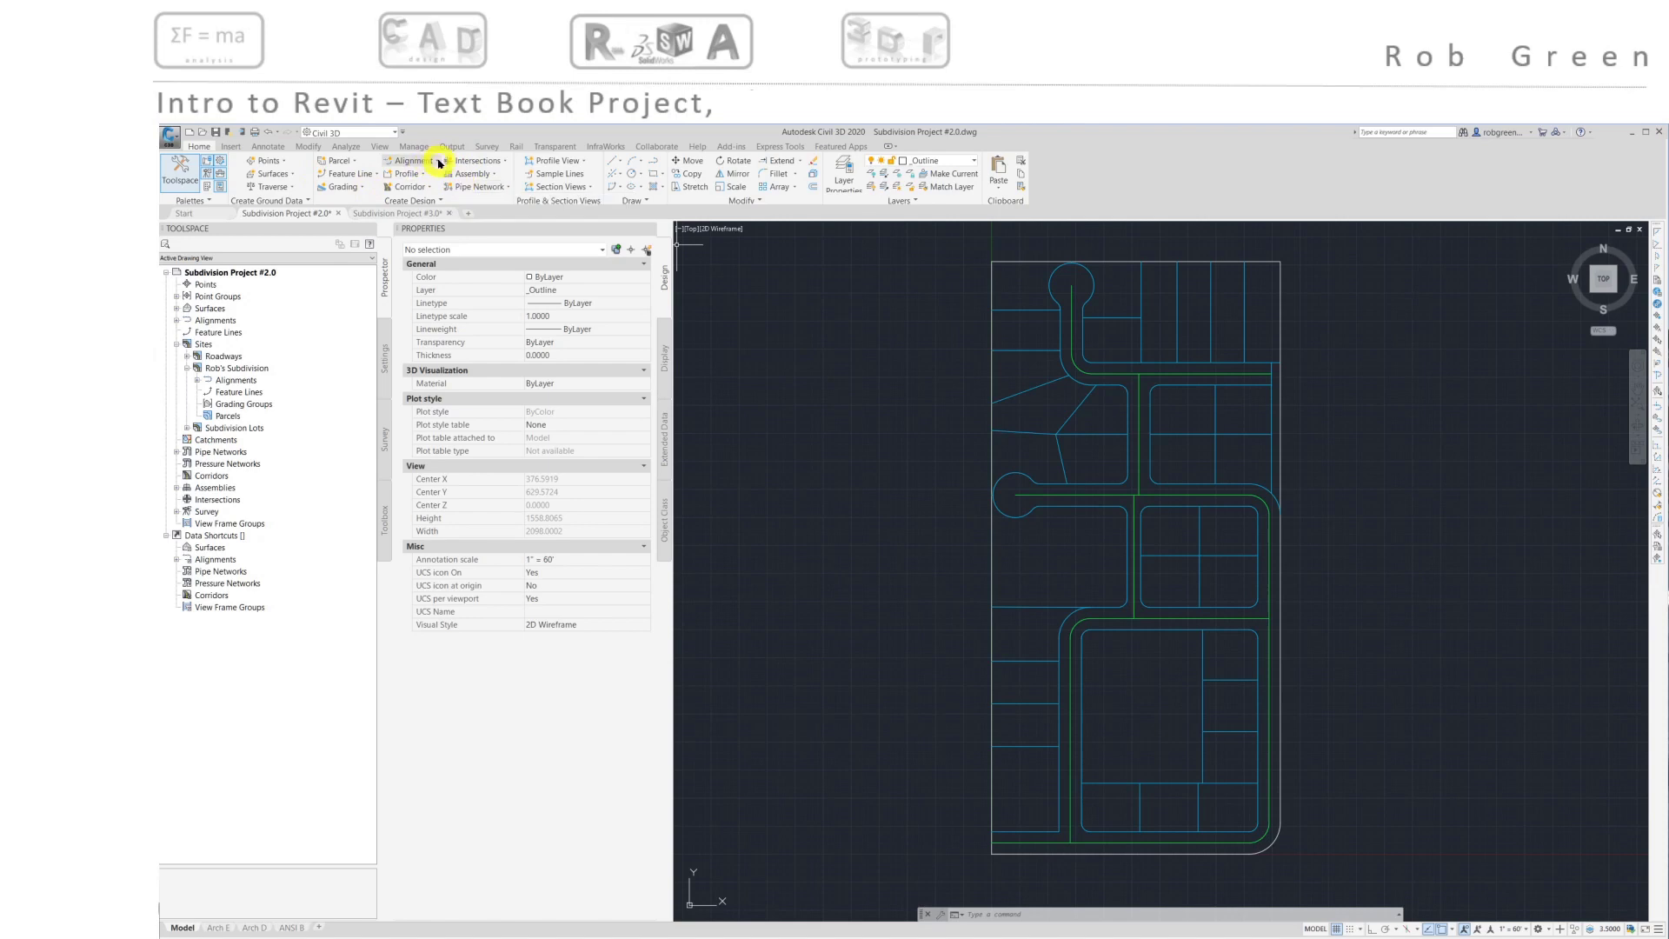
pyautogui.click(437, 161)
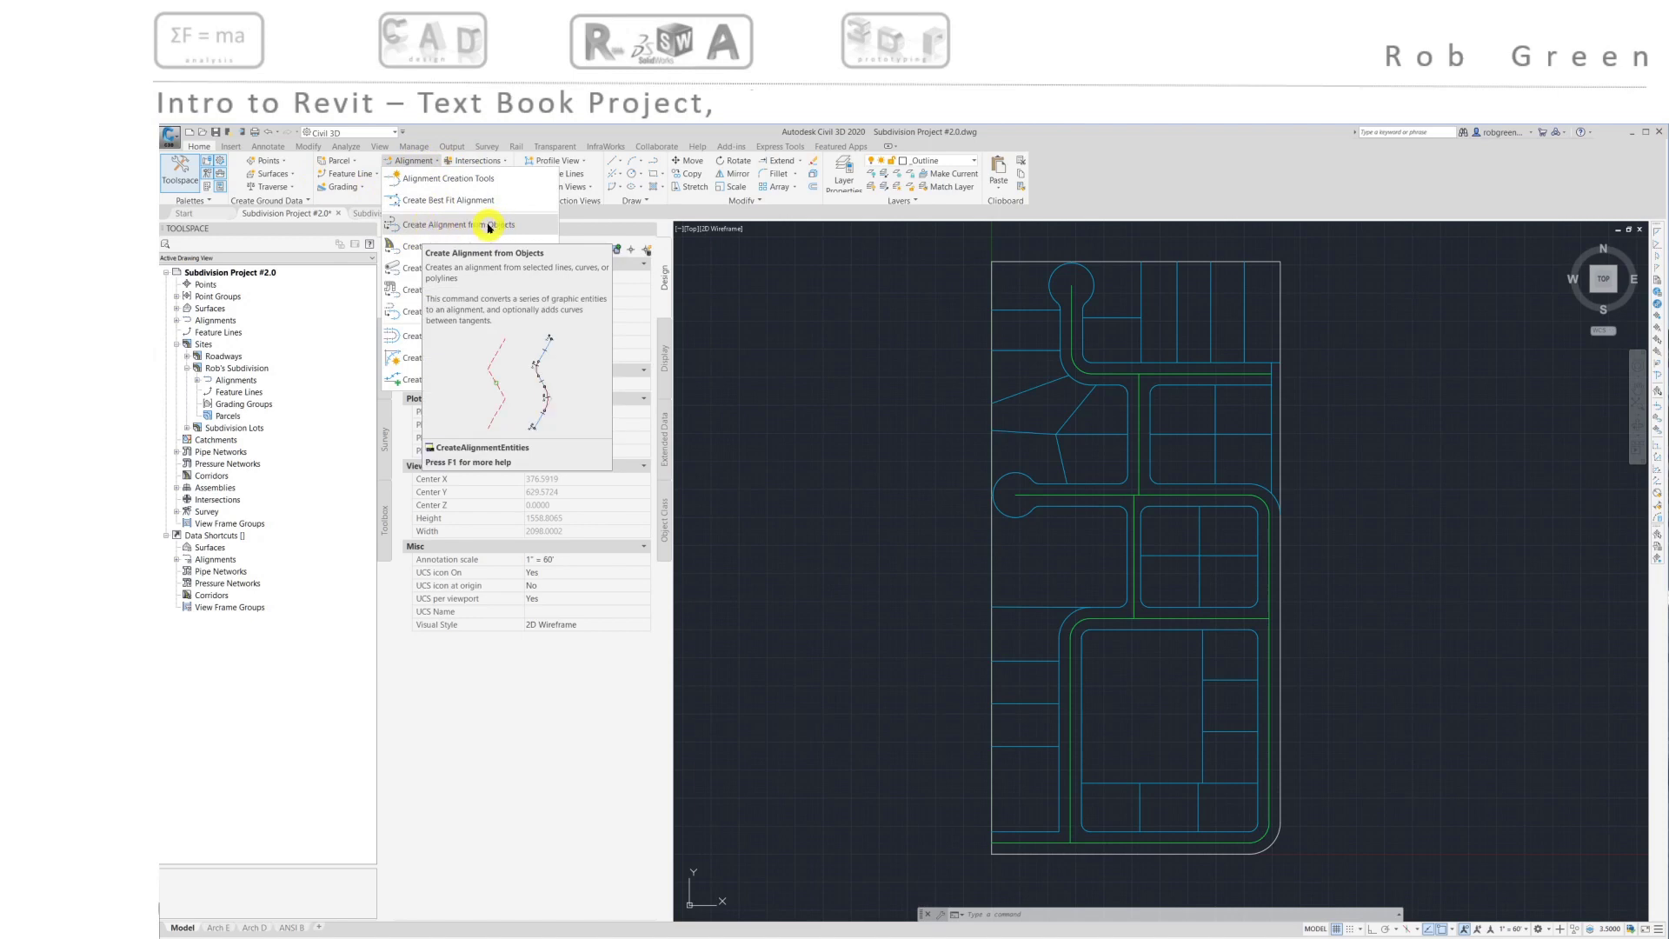
pyautogui.click(518, 179)
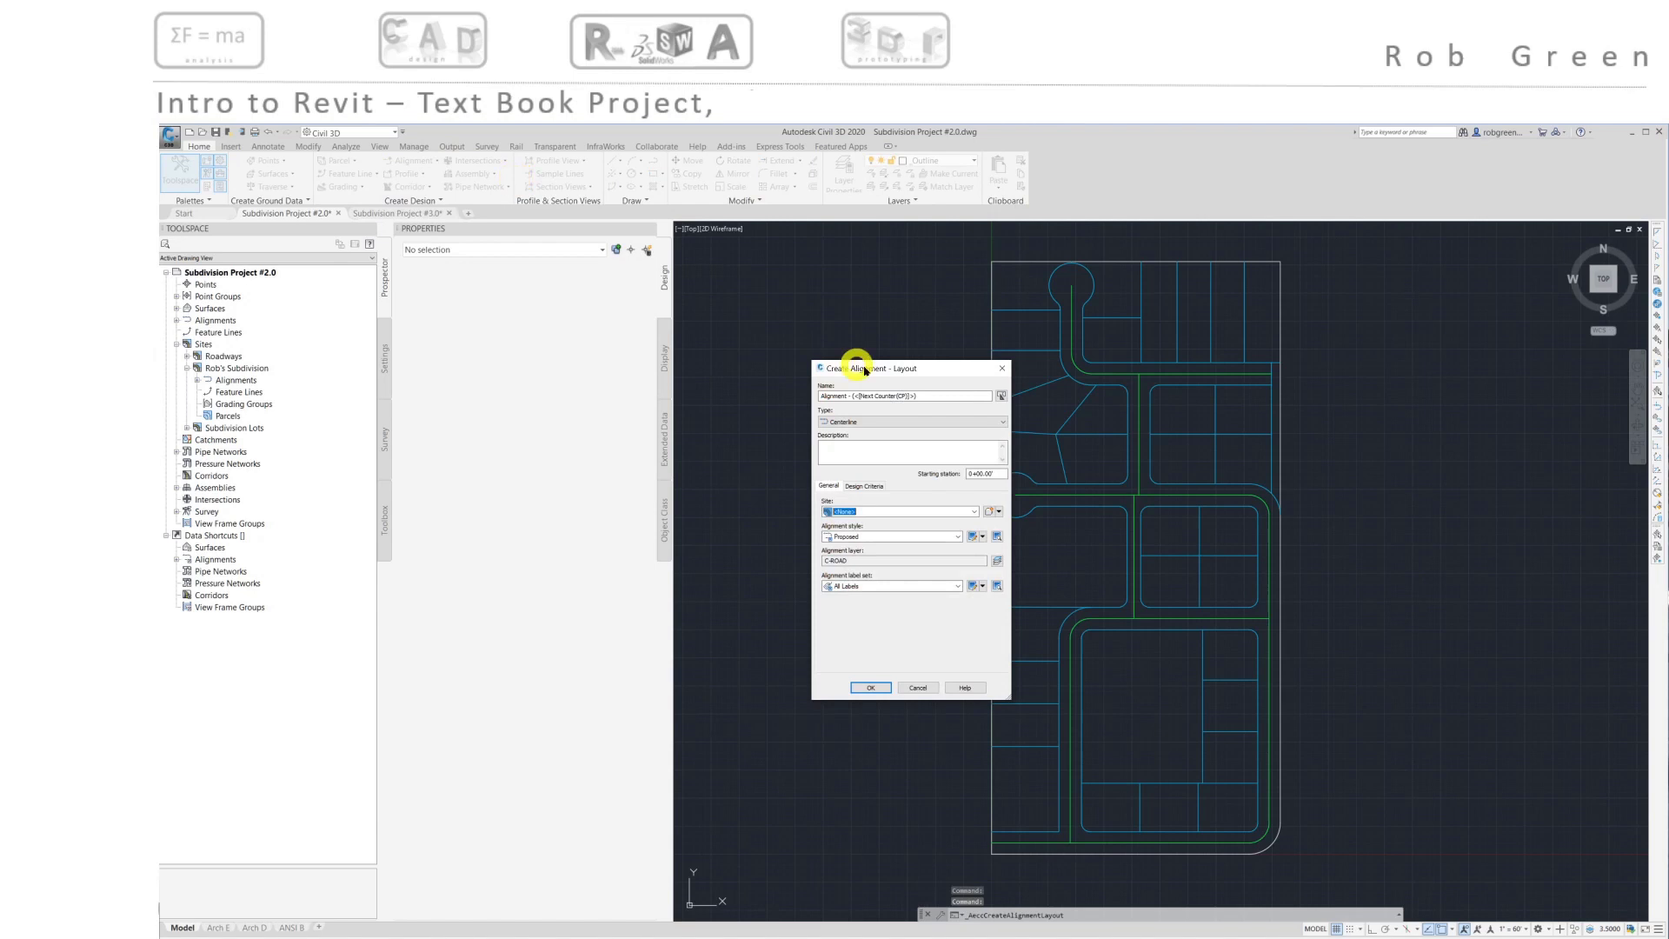
pyautogui.moveTo(877, 371); pyautogui.dragTo(785, 326)
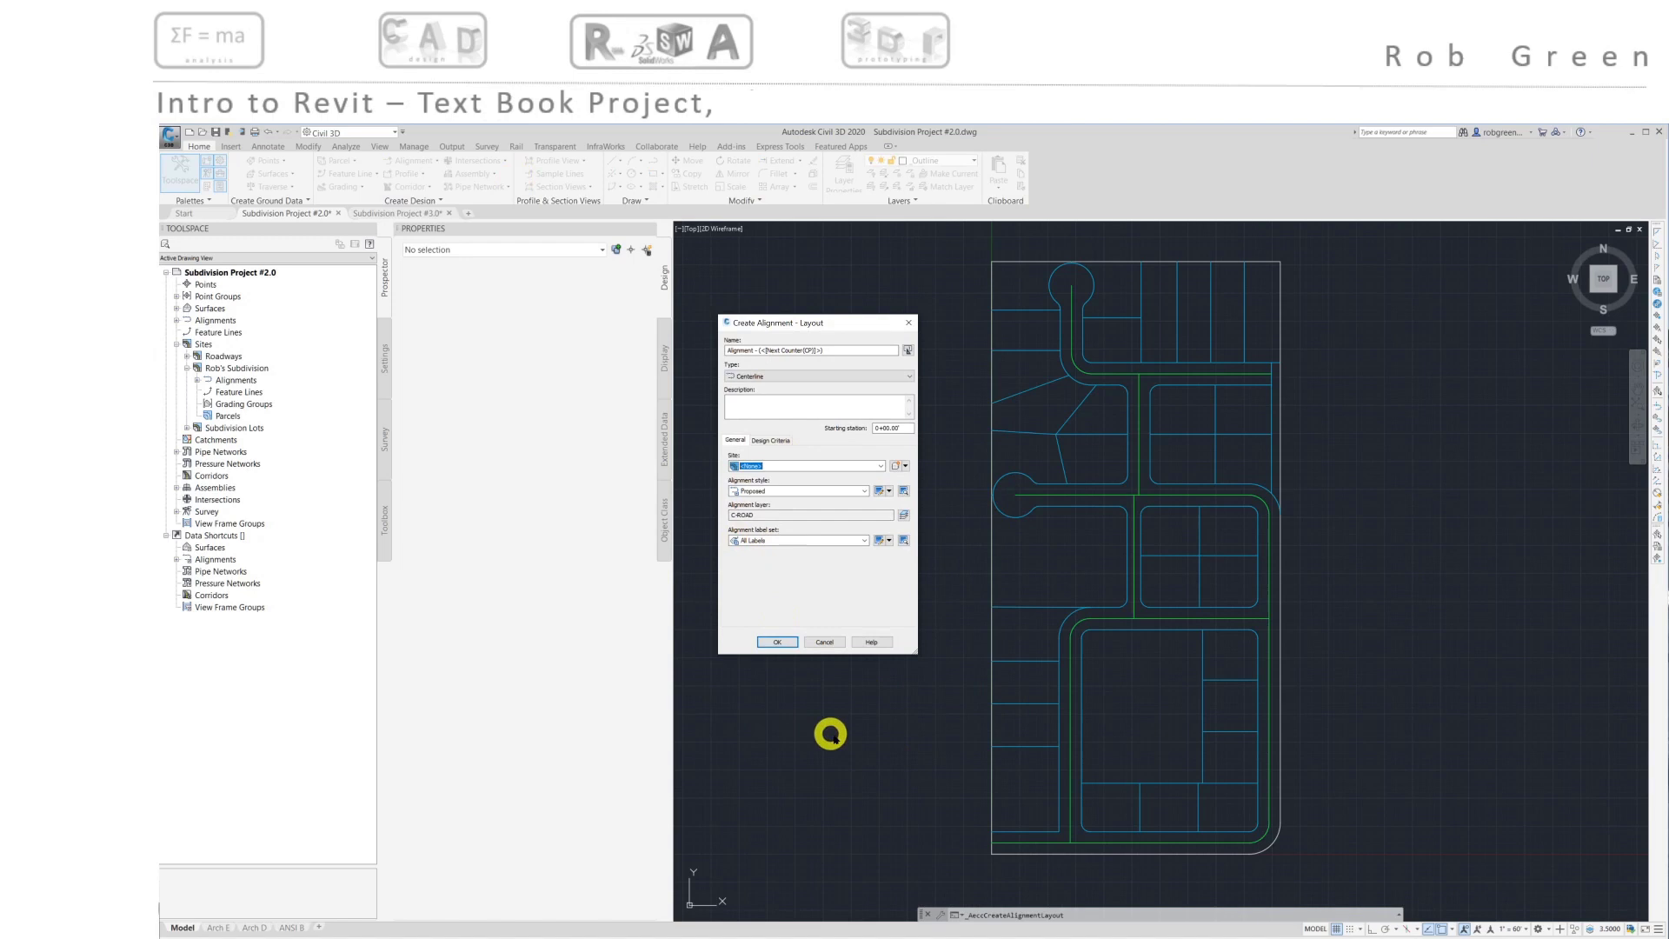
pyautogui.click(826, 643)
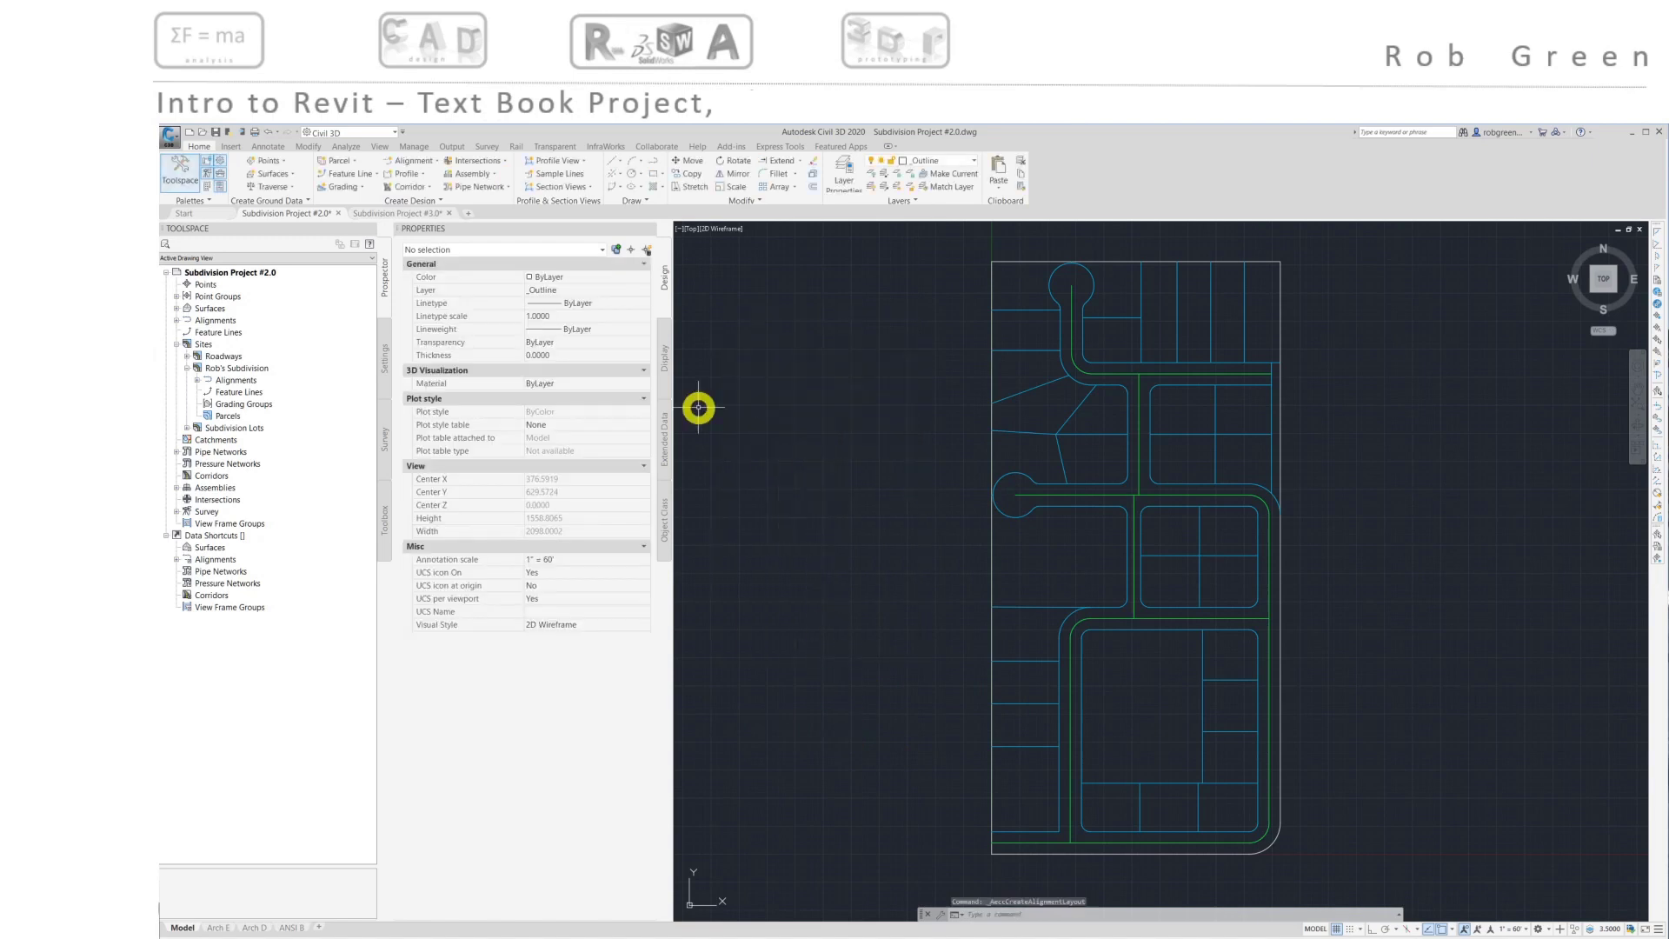
pyautogui.click(437, 163)
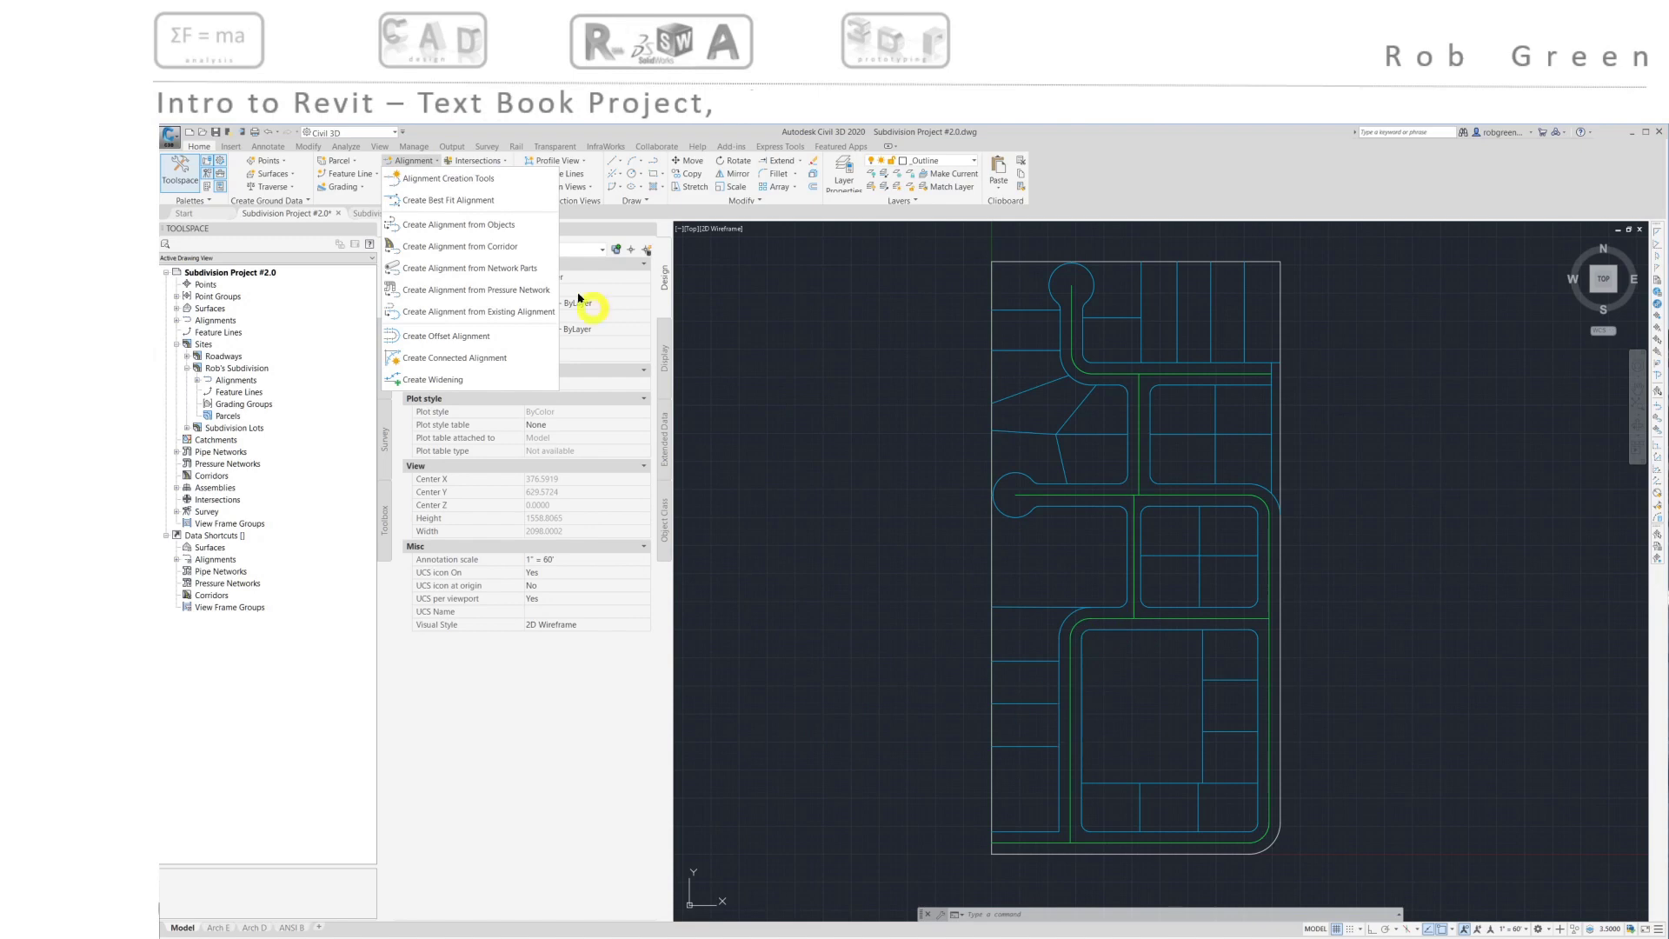
pyautogui.click(473, 229)
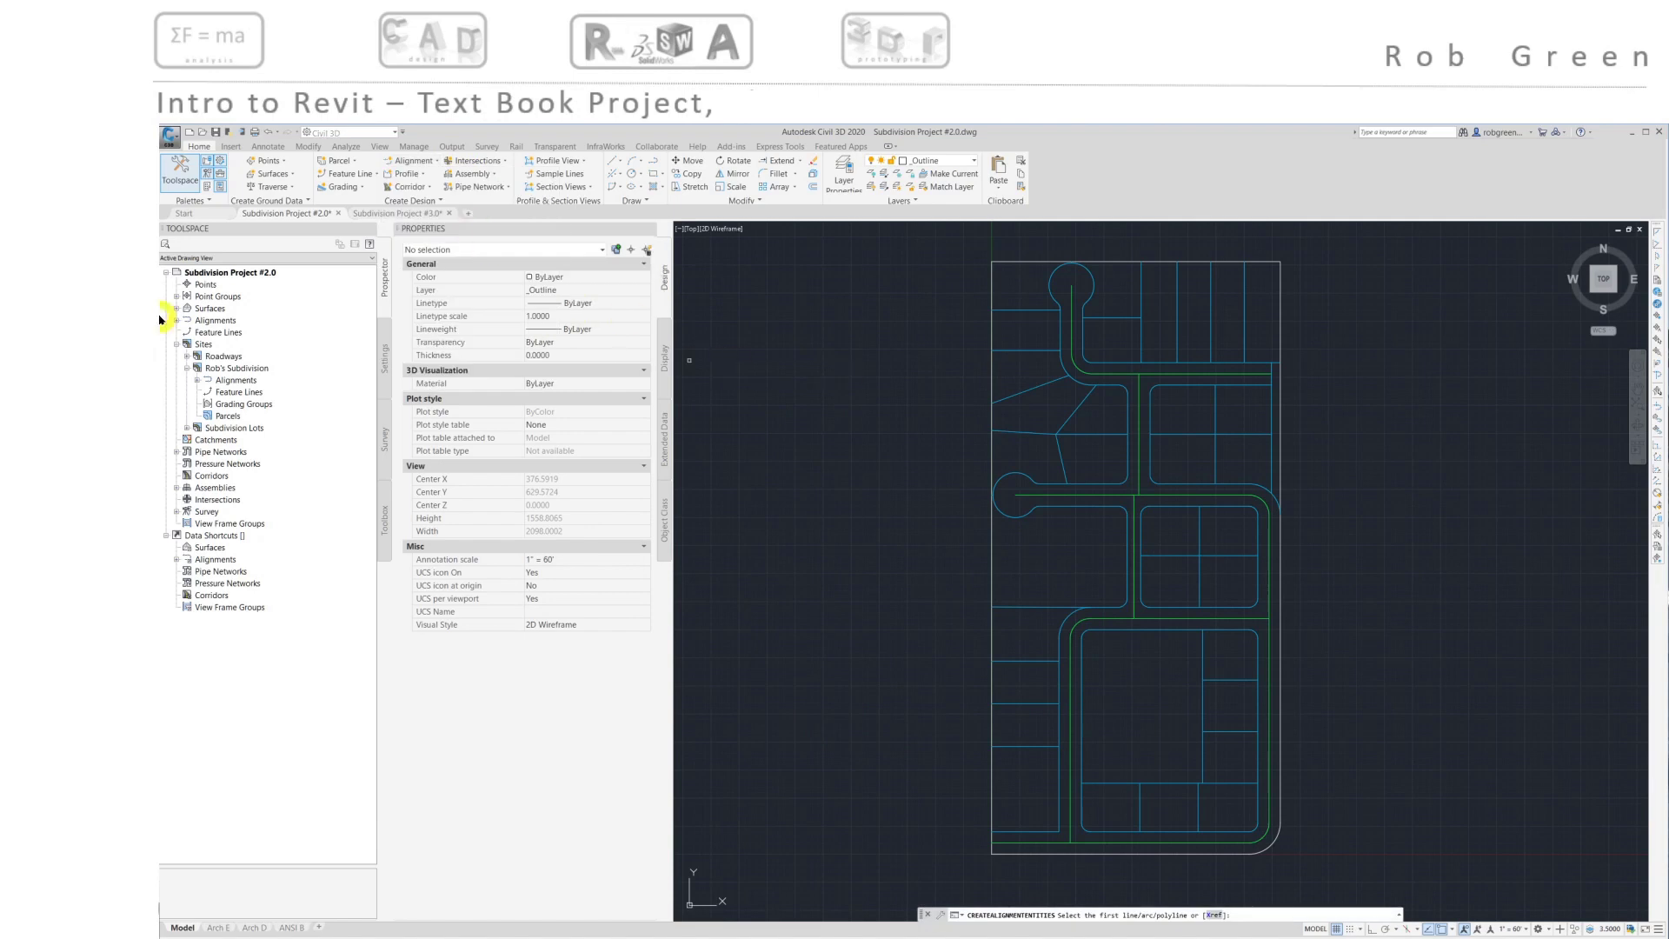
pyautogui.click(1090, 841)
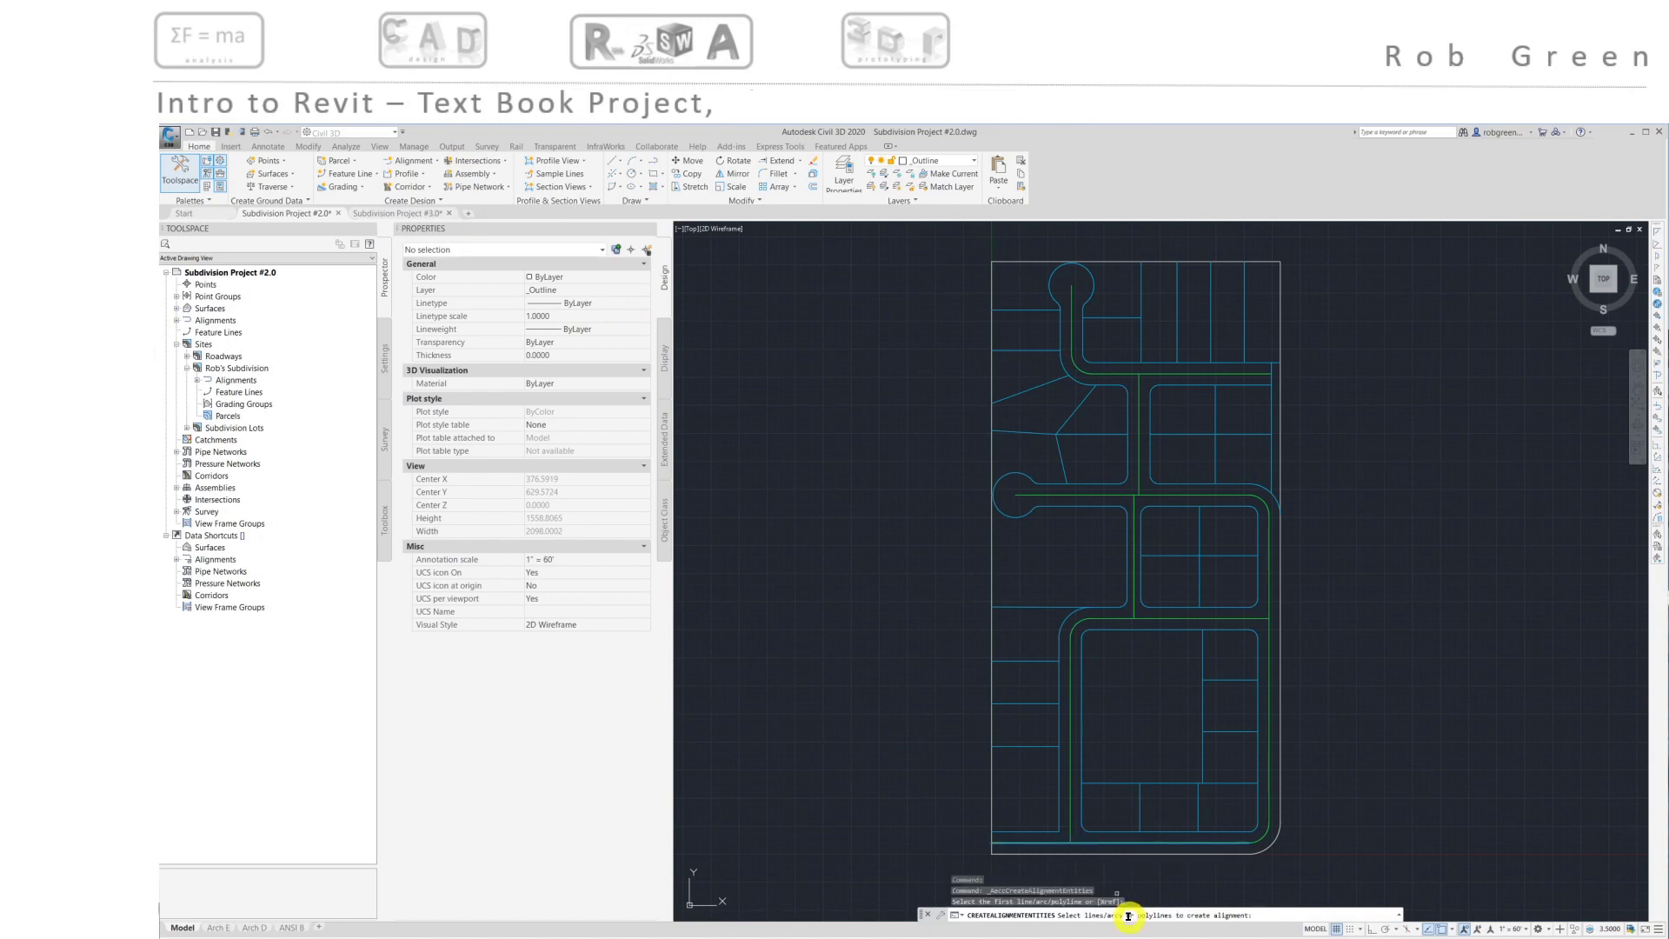
pyautogui.click(1266, 834)
pyautogui.click(1266, 794)
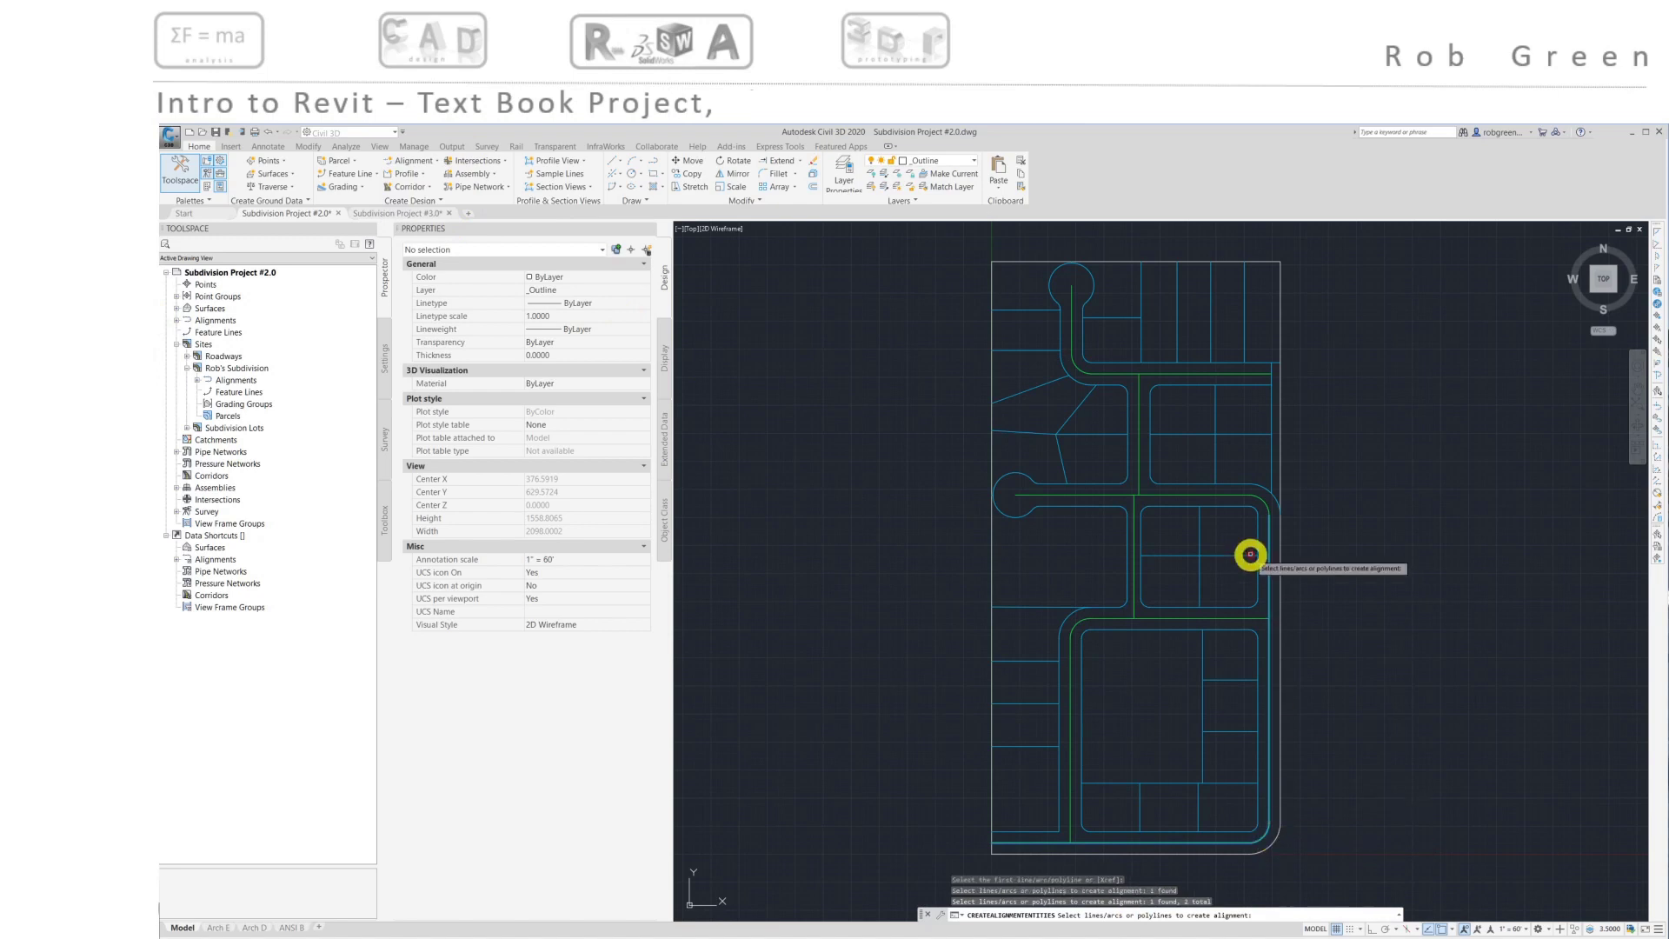
pyautogui.click(1264, 501)
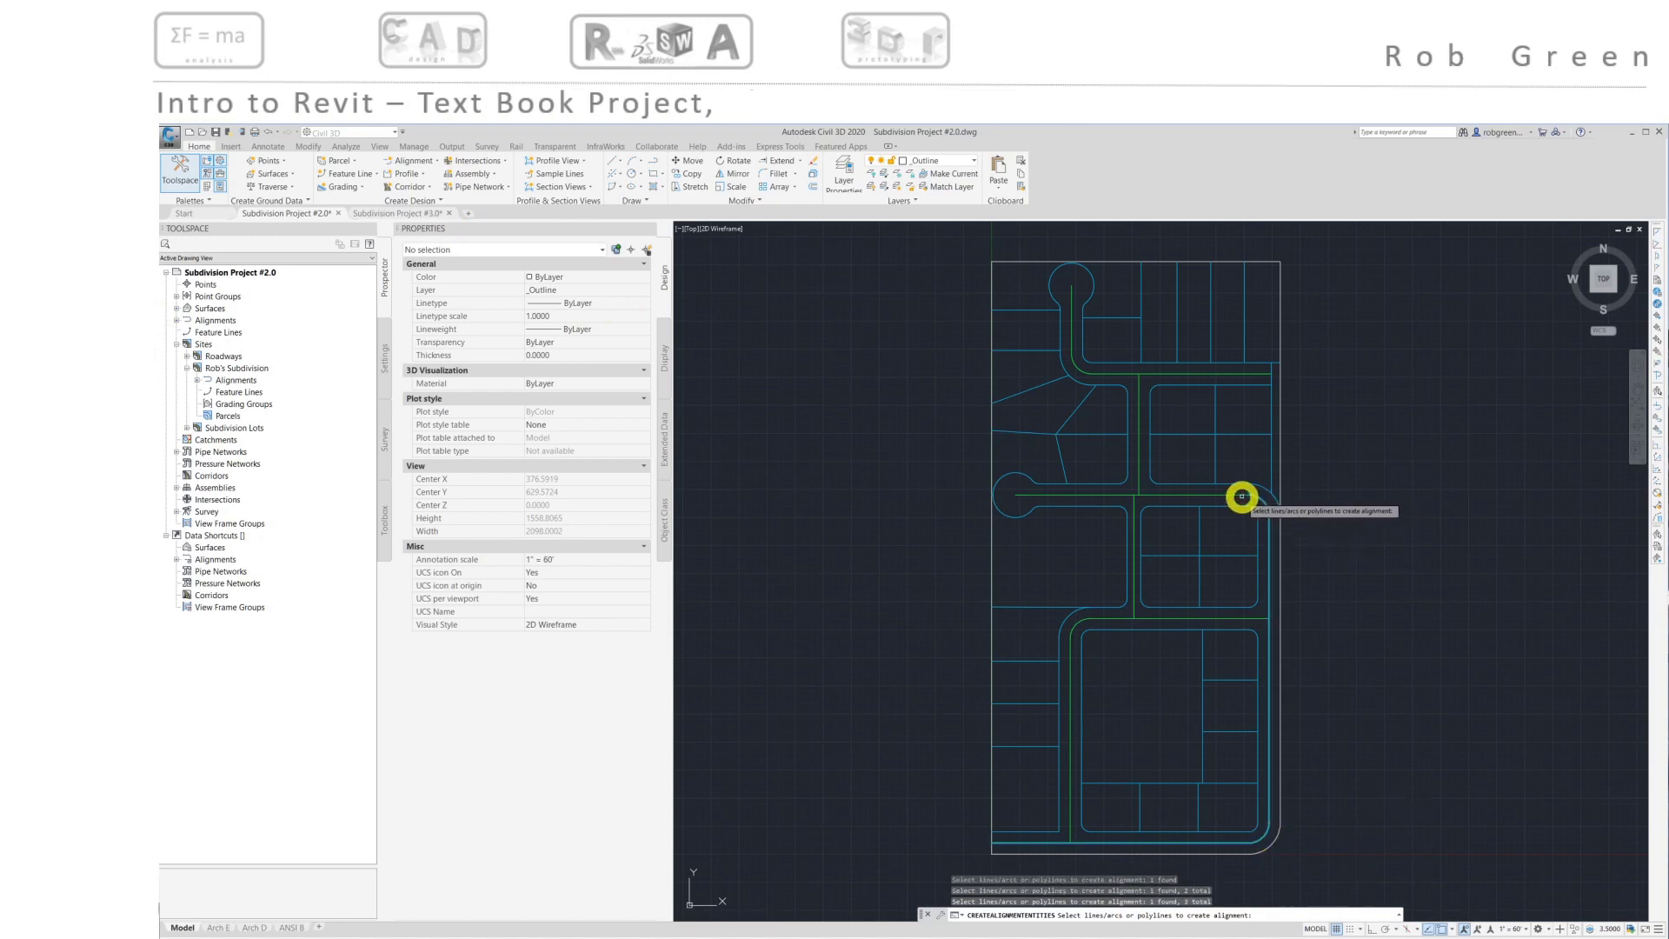
pyautogui.click(1242, 495)
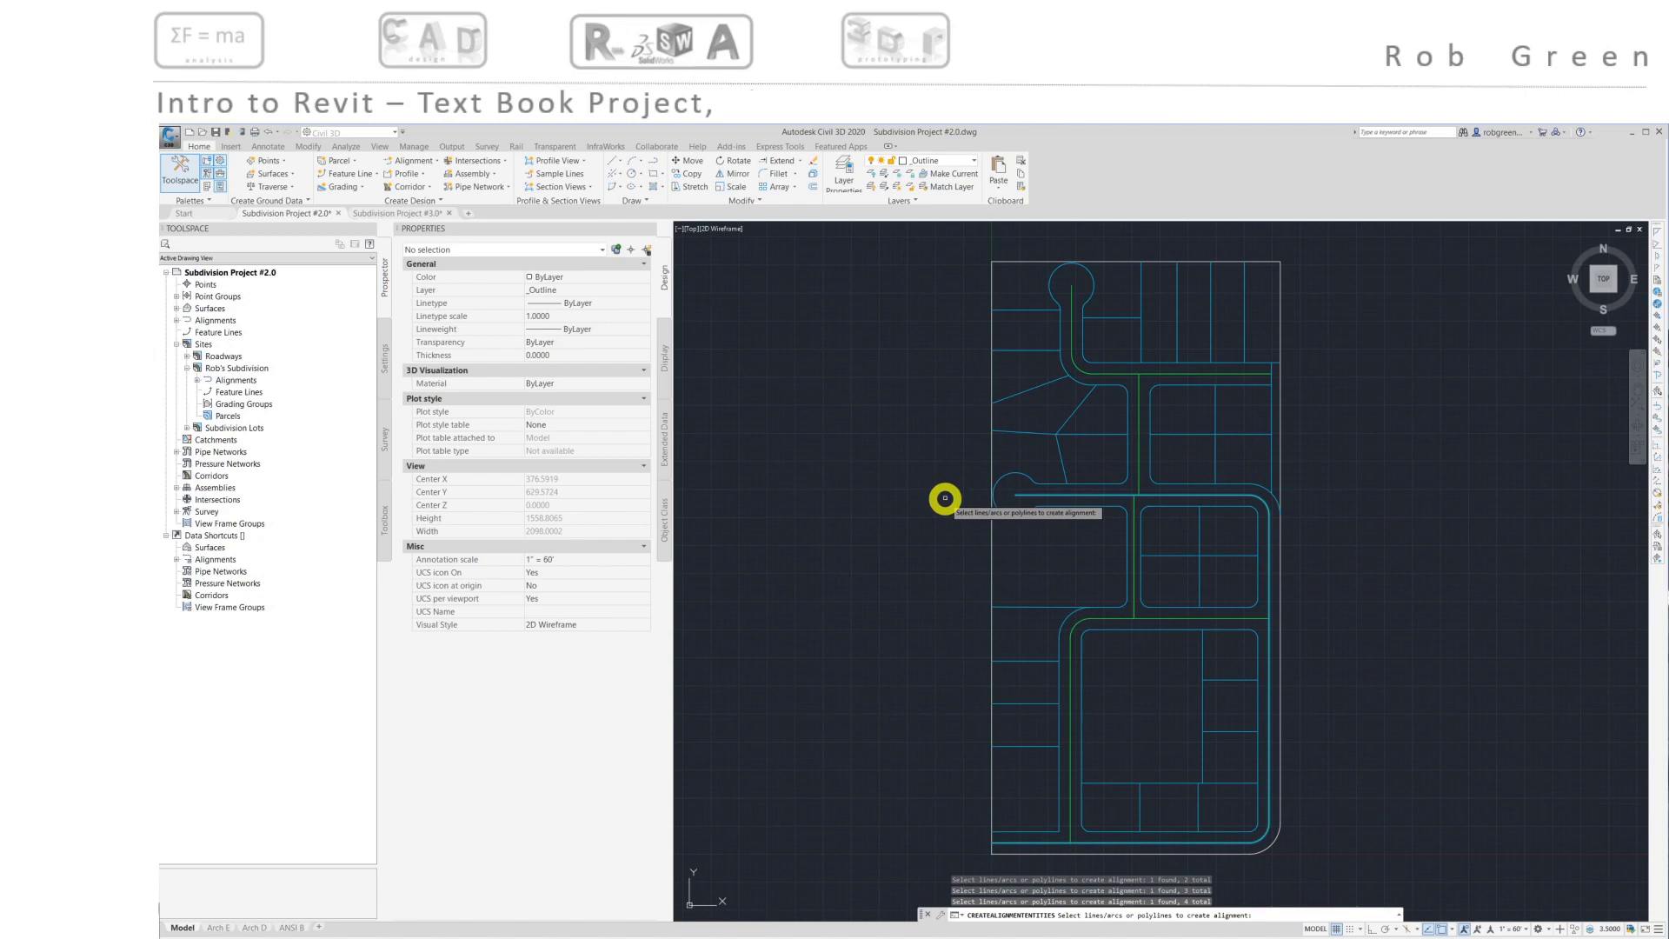
pyautogui.press('Return')
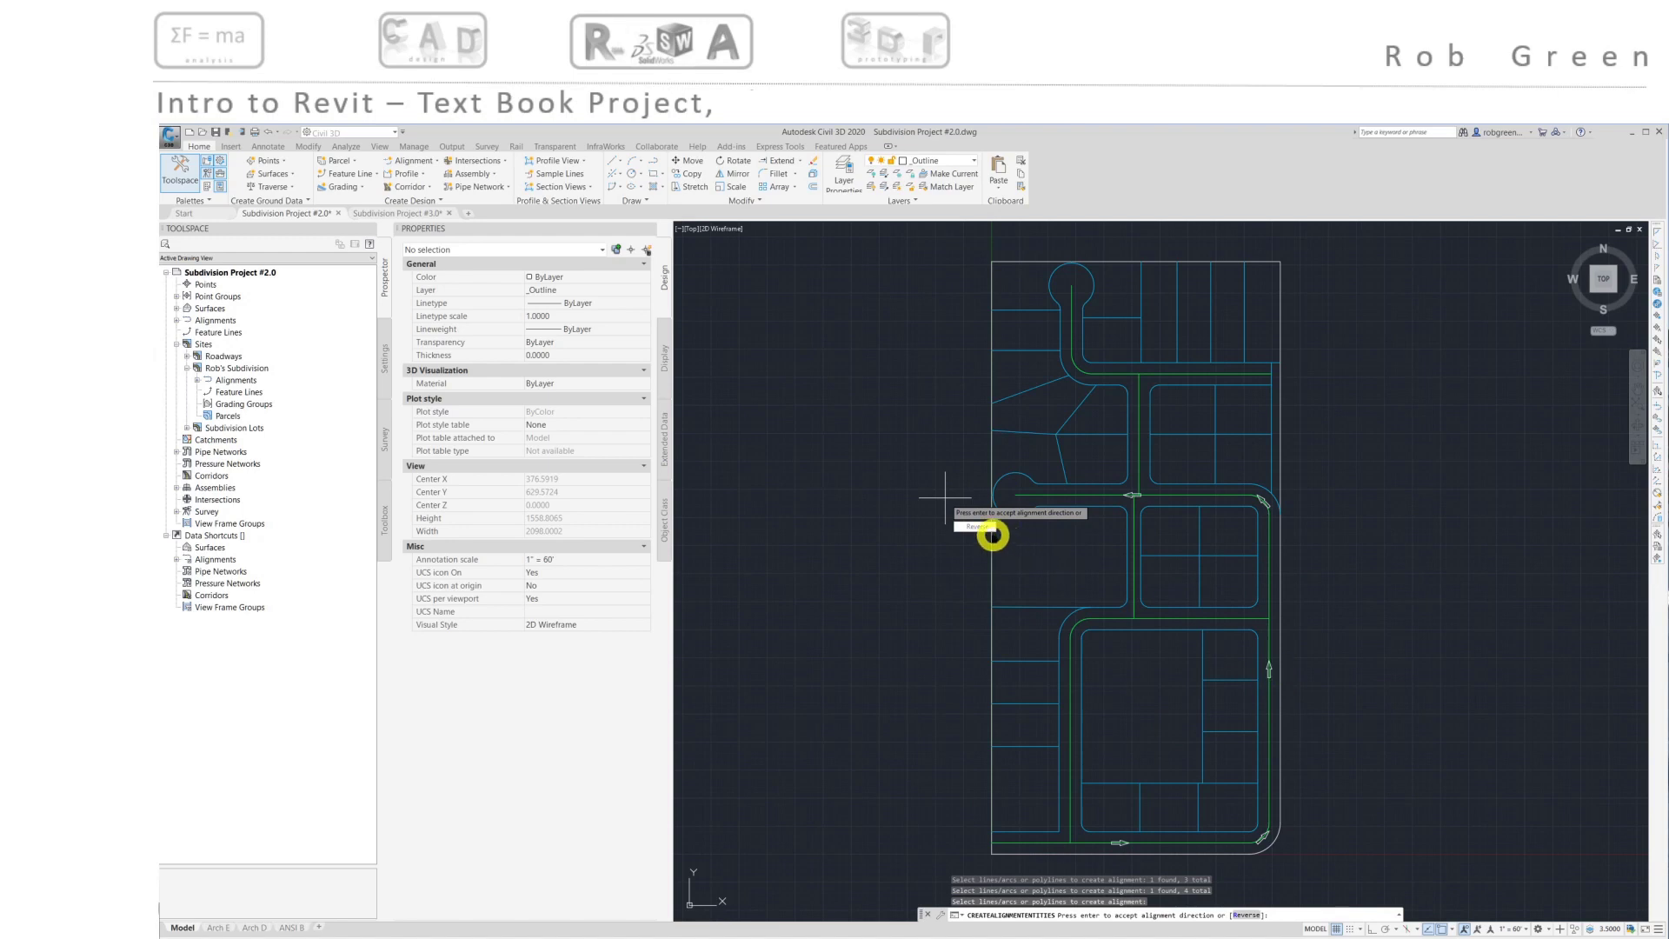
pyautogui.rightClick(945, 498)
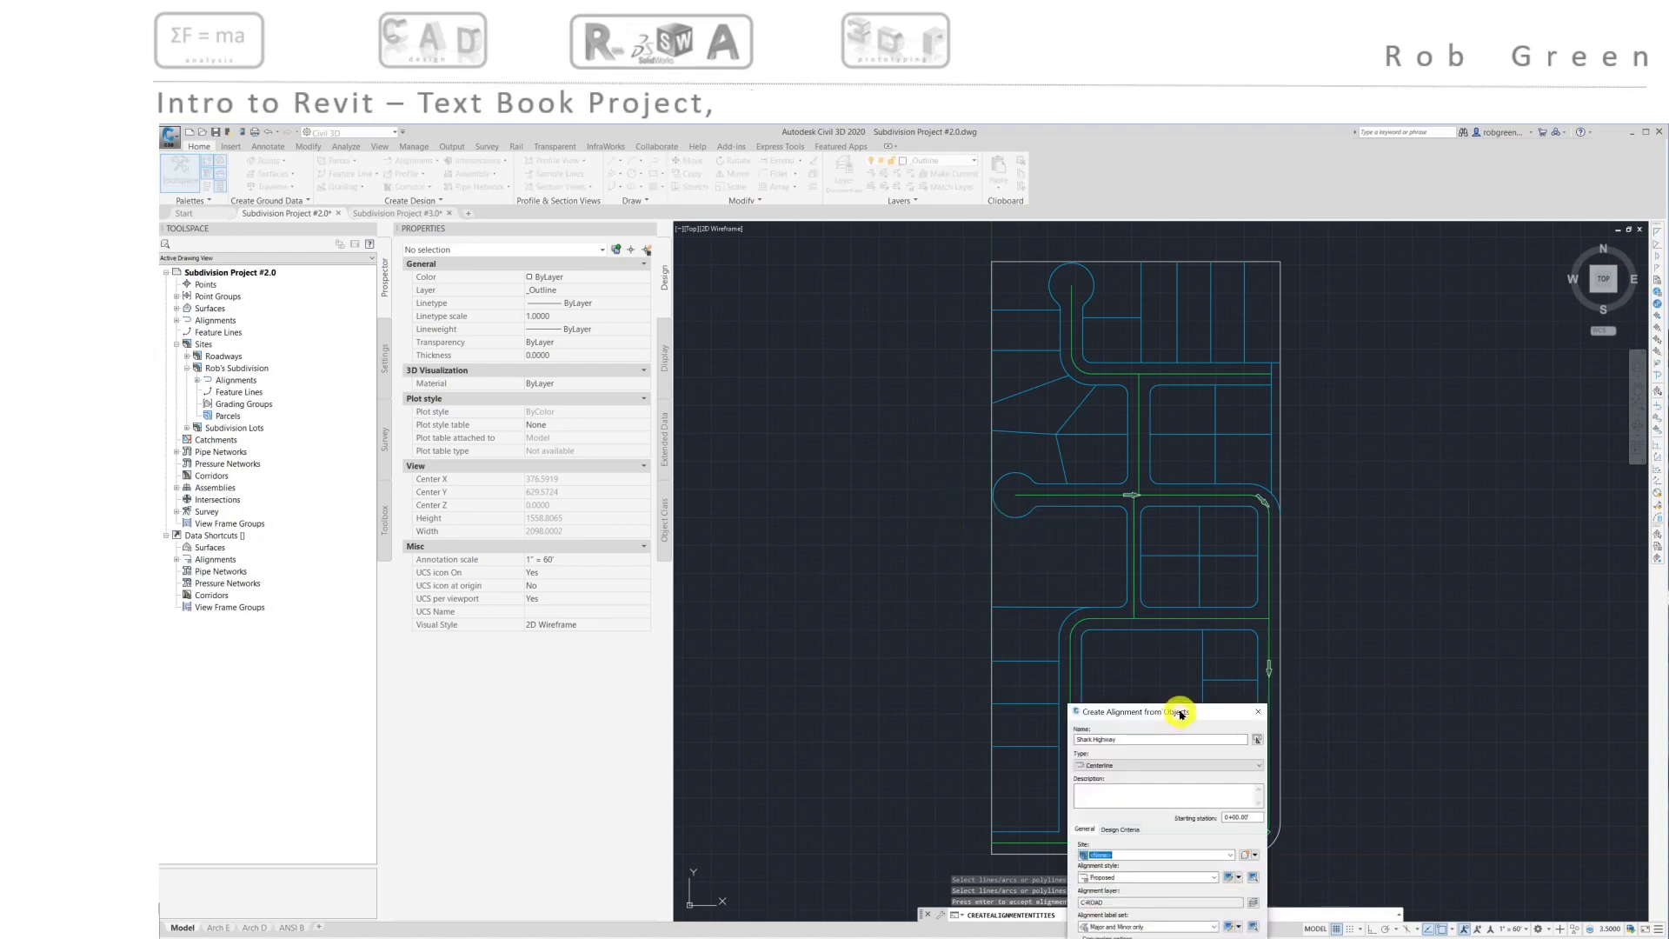
pyautogui.moveTo(1180, 714); pyautogui.dragTo(900, 466)
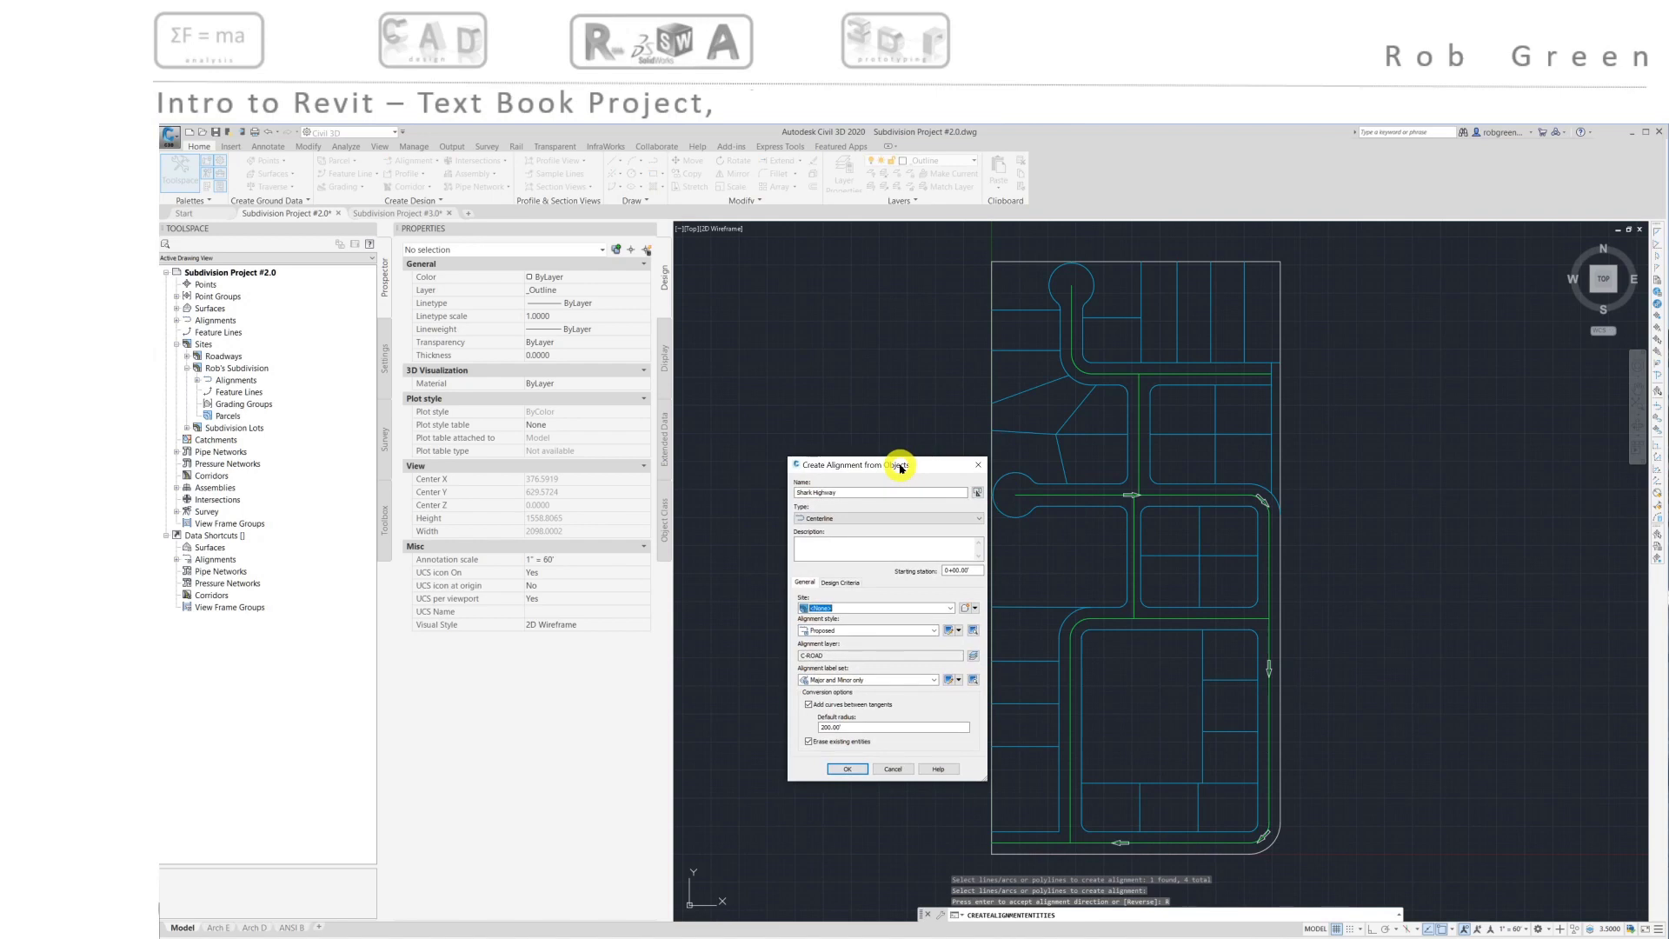
pyautogui.click(899, 769)
# Start an alignment from objects using the outer road centerline from the south edge around the east side to the west cul-de-sac, and reverse its direction
pyautogui.click(416, 160)
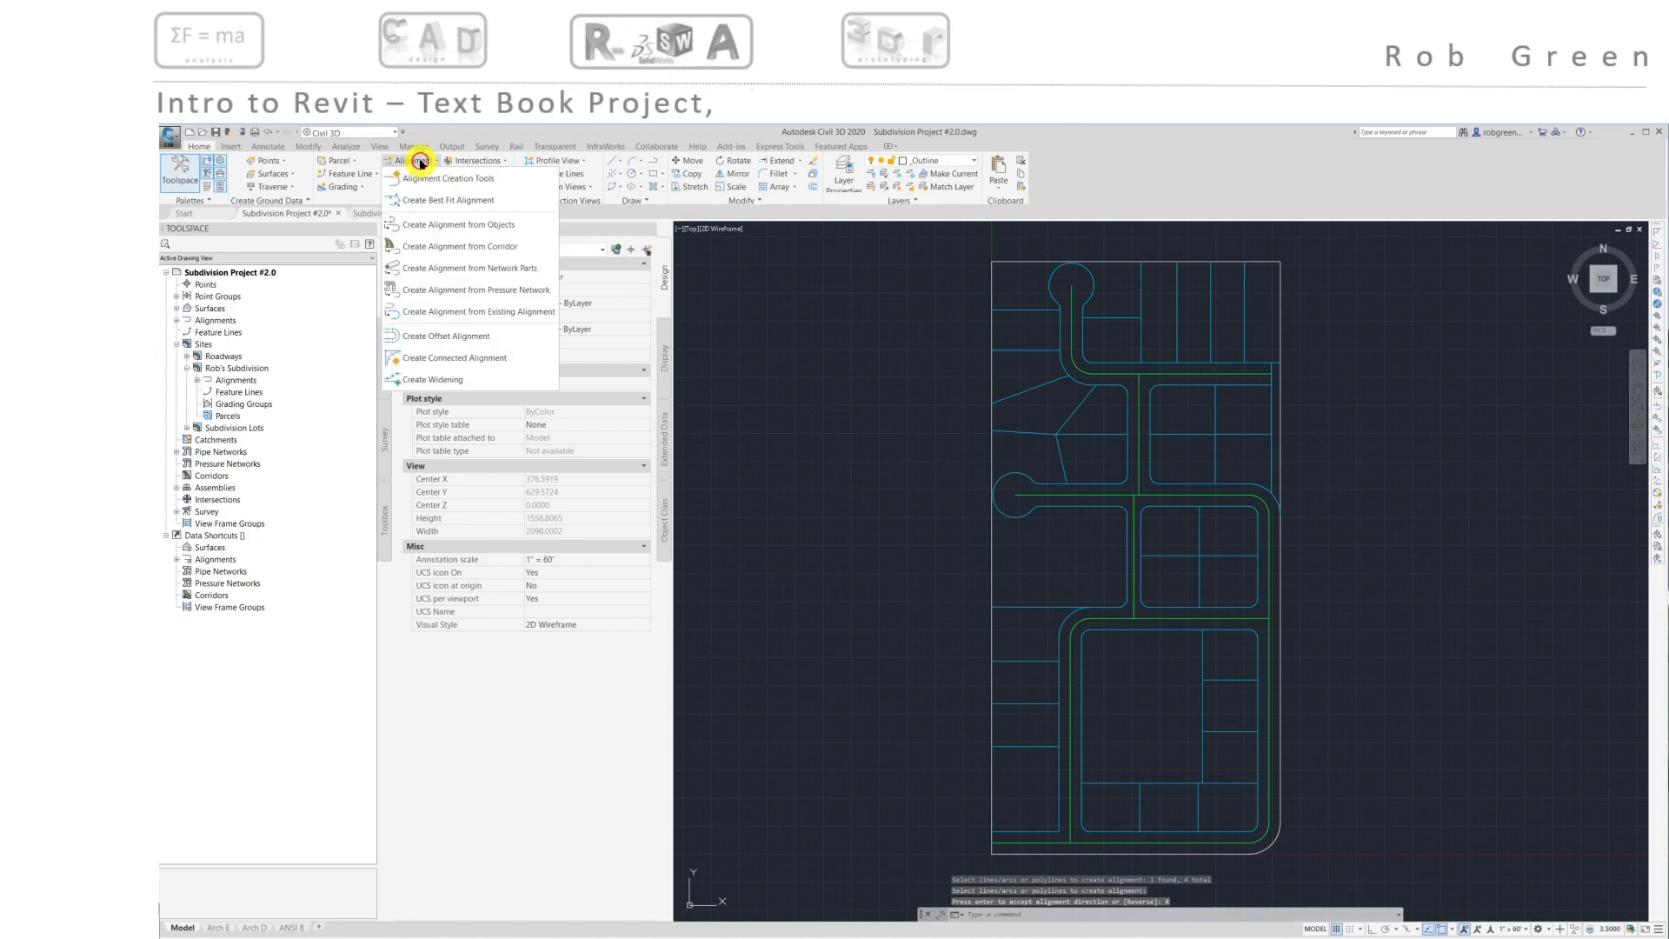
pyautogui.click(421, 224)
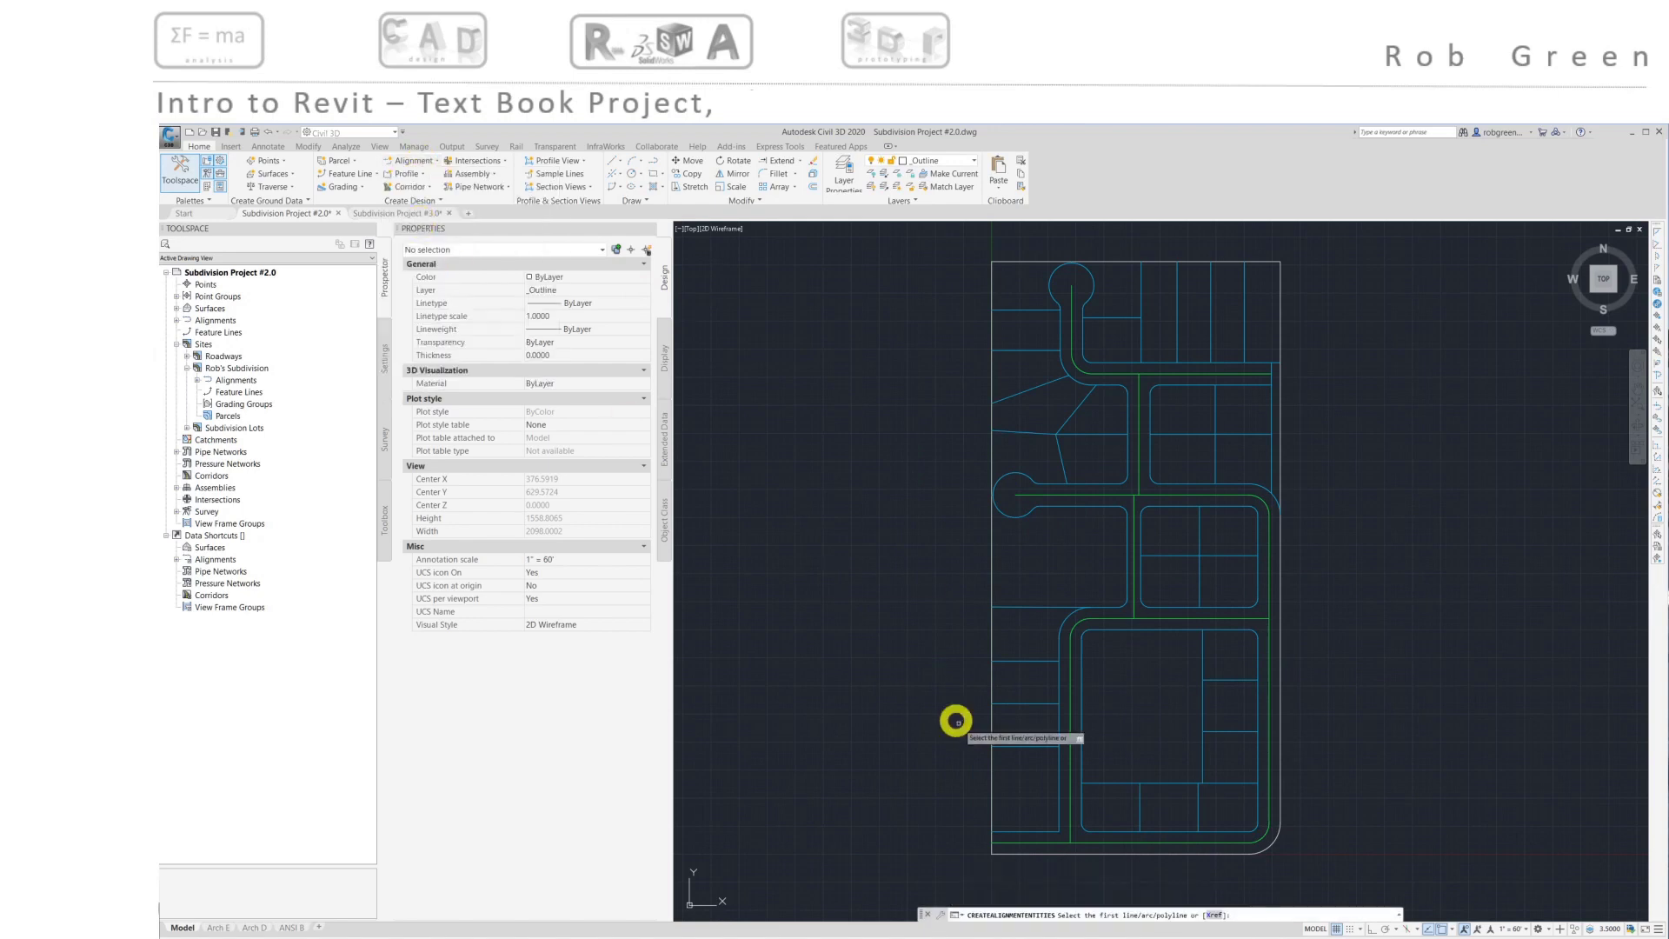
pyautogui.click(1182, 841)
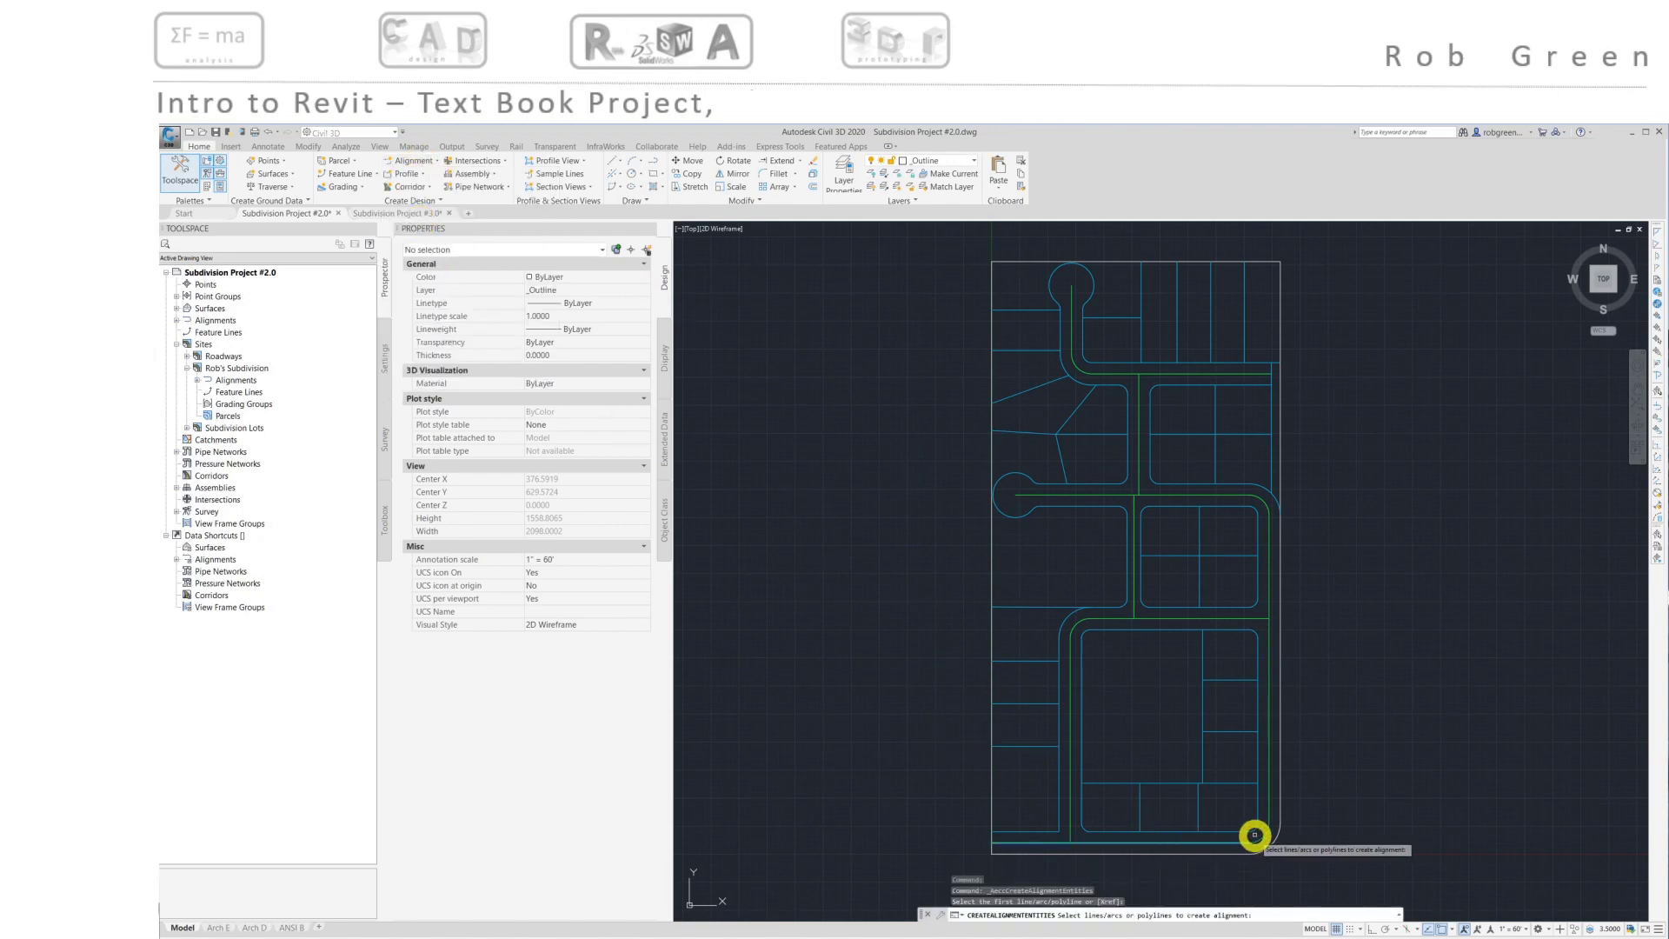
pyautogui.click(1263, 836)
pyautogui.click(1270, 795)
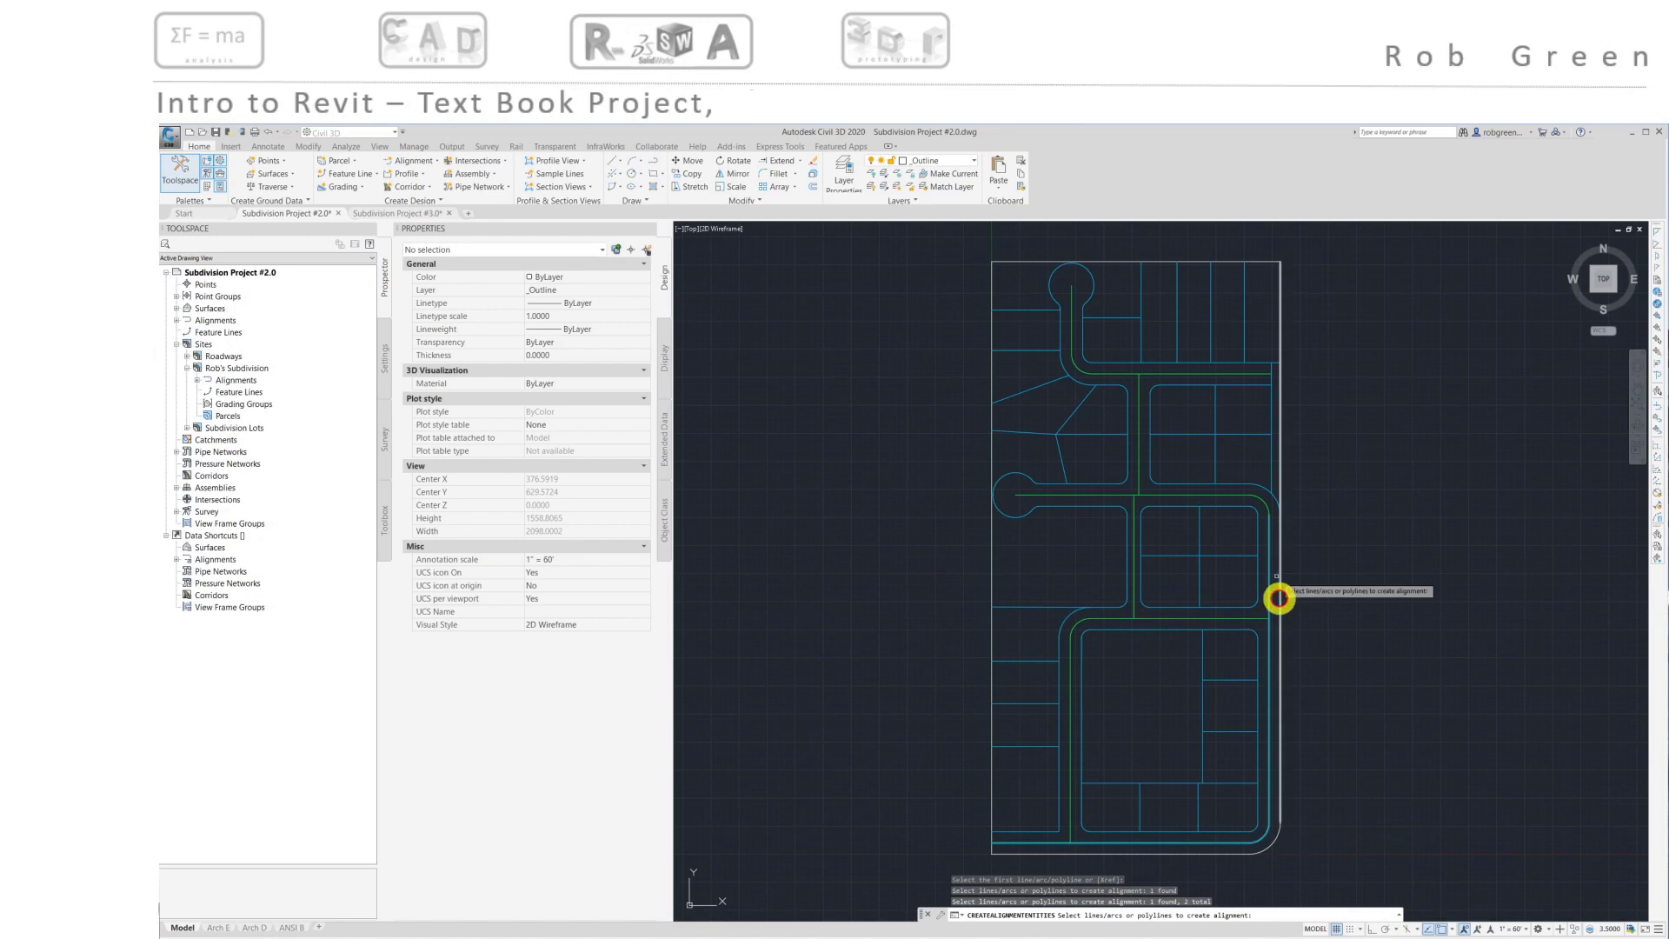
pyautogui.click(1255, 495)
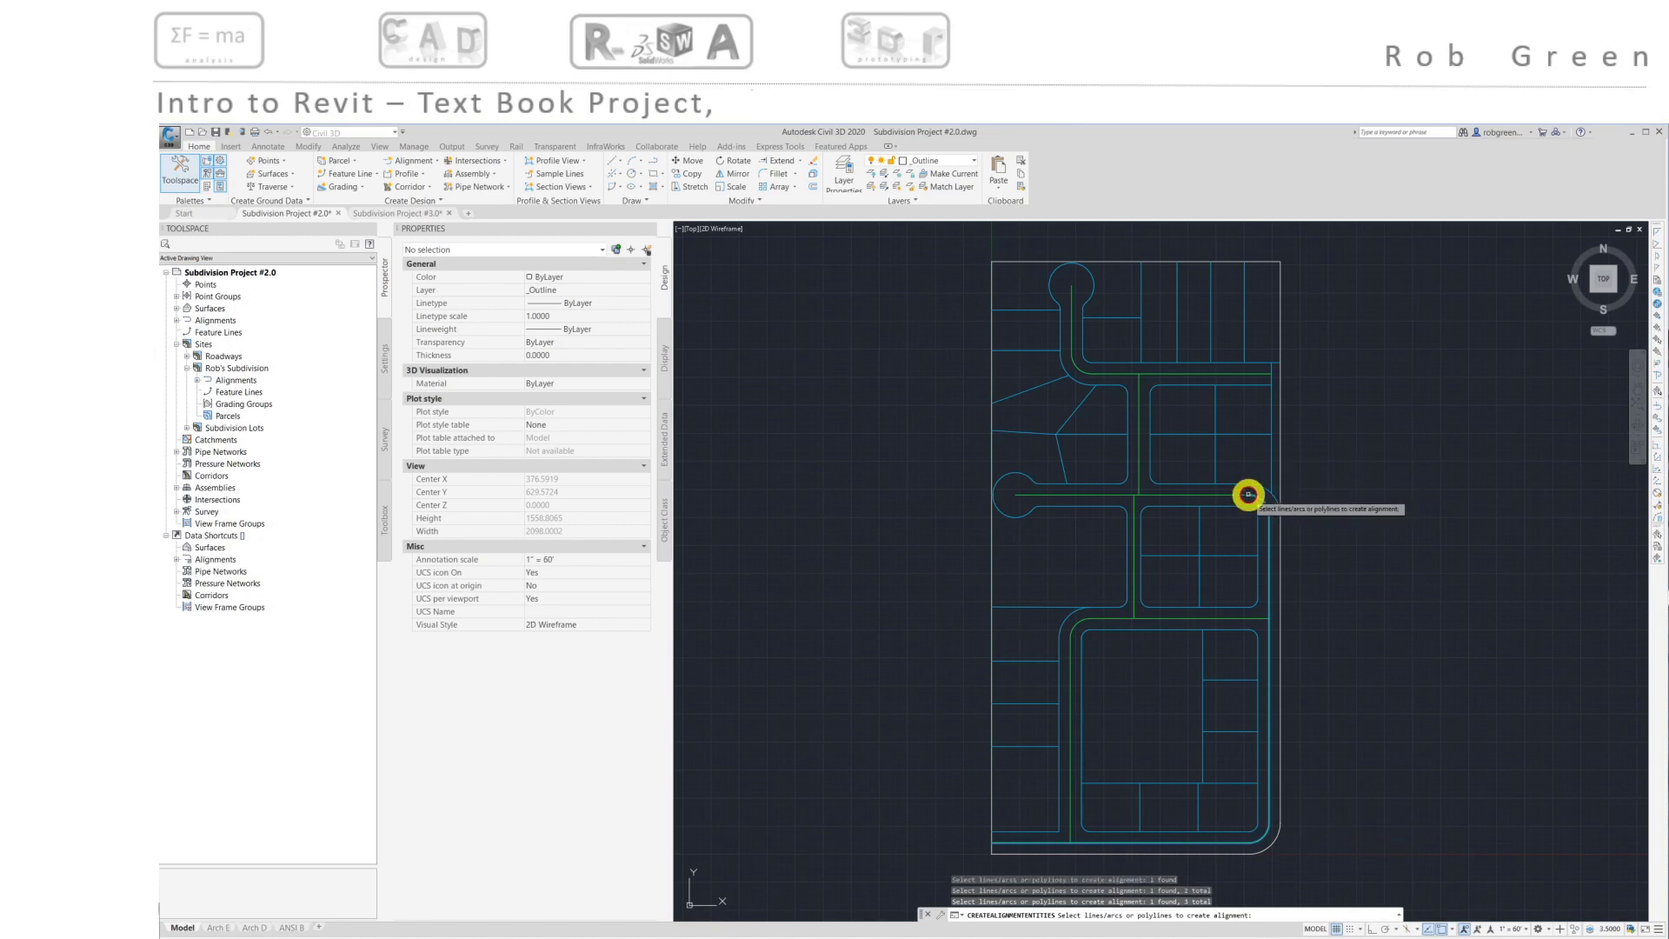
pyautogui.click(1241, 493)
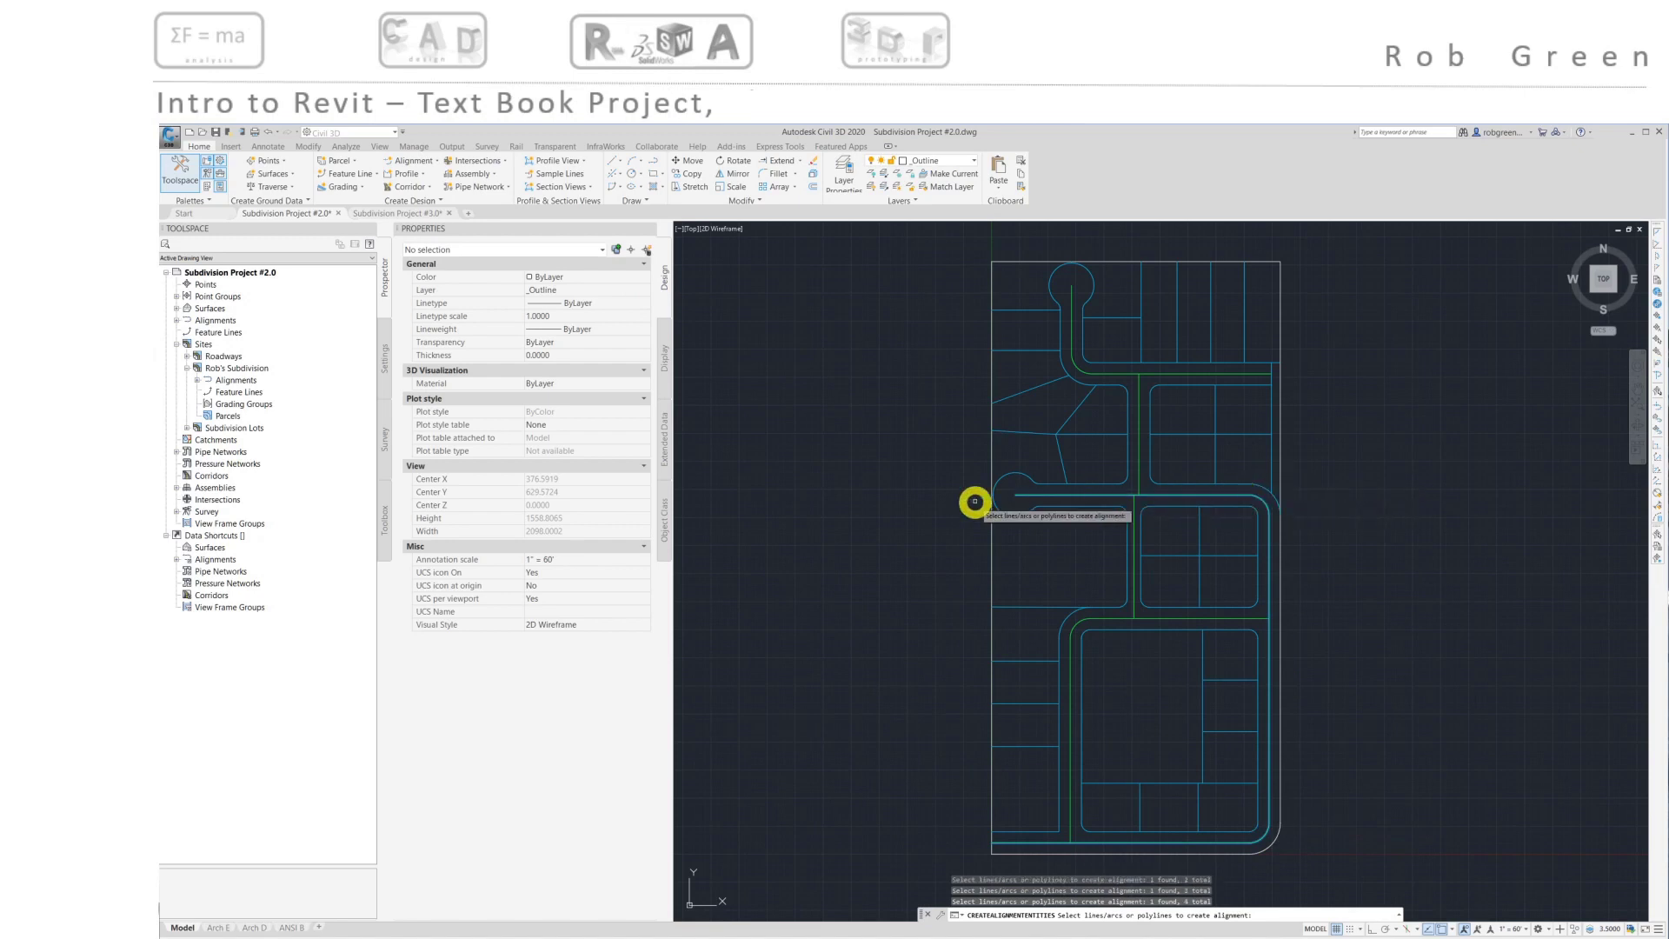
pyautogui.press('Return')
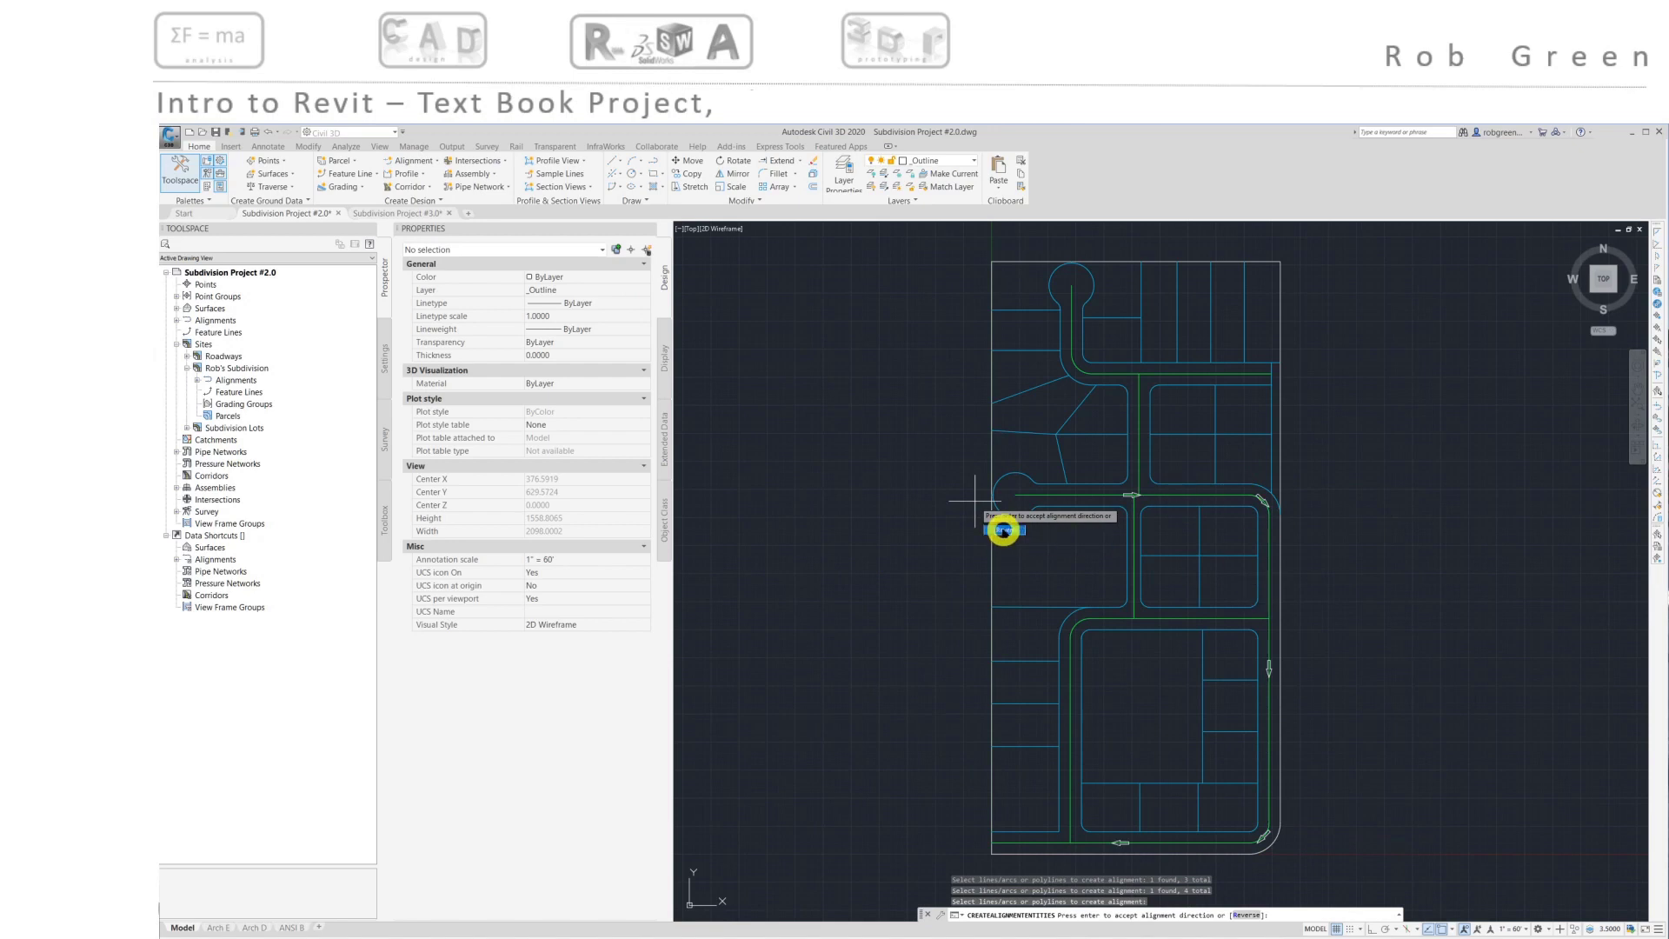
pyautogui.click(1004, 527)
pyautogui.press('Return')
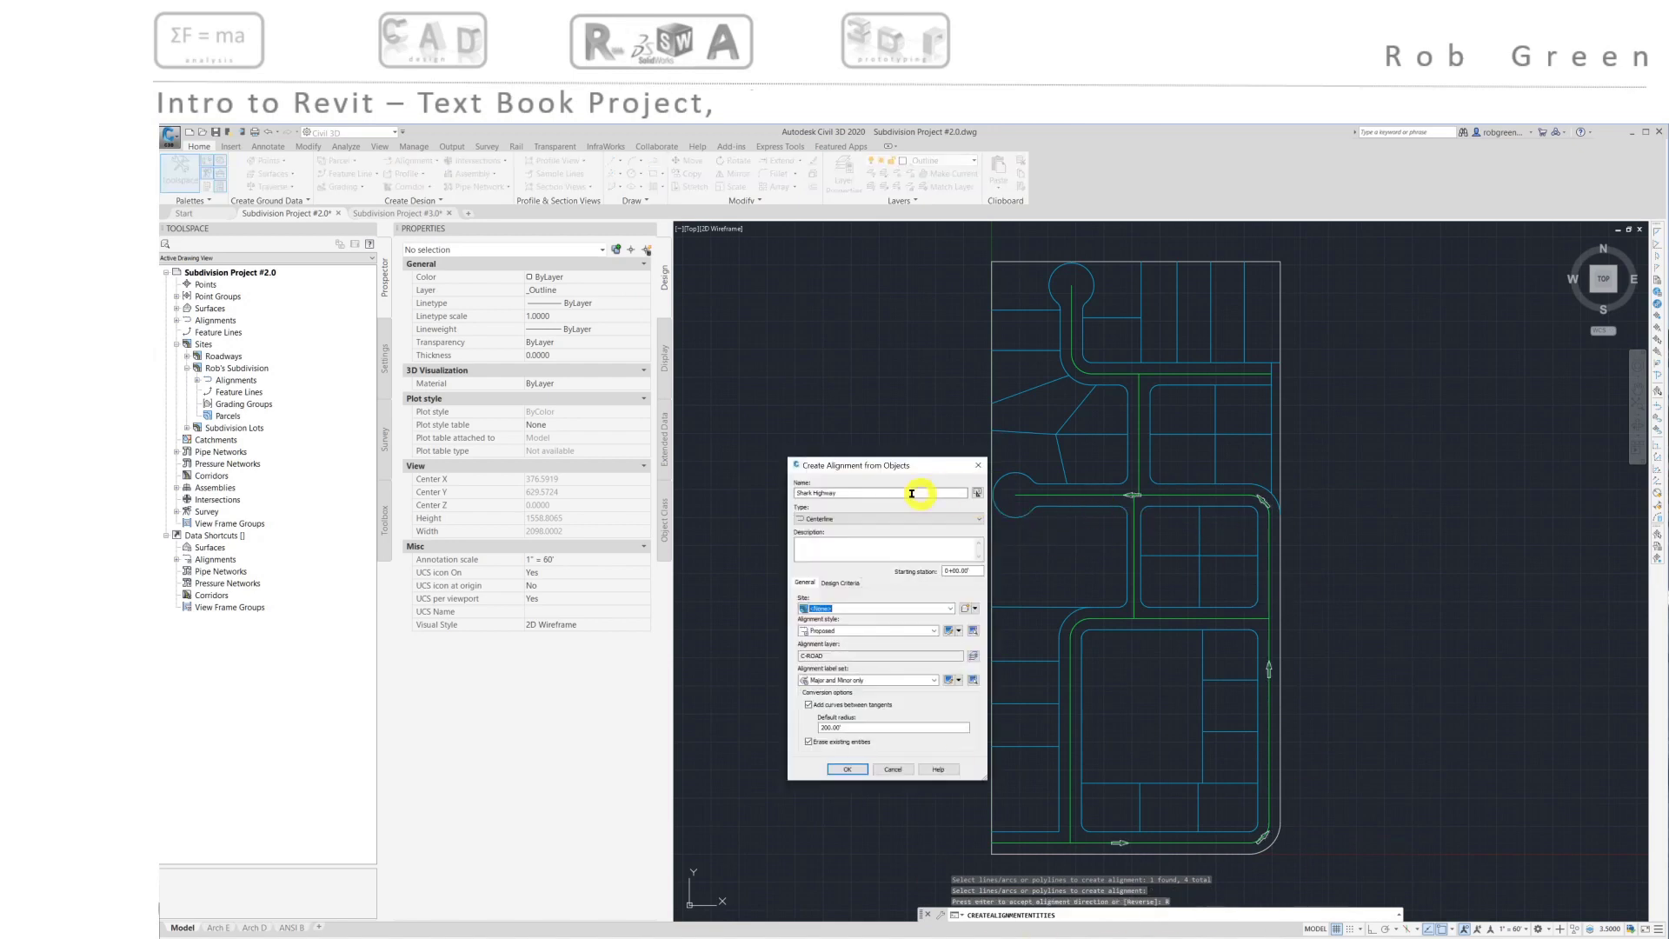
# Name the new alignment Eagle Ave and assign it to the newly created Subdivision site
pyautogui.moveTo(886, 465); pyautogui.dragTo(866, 466)
pyautogui.doubleClick(830, 492)
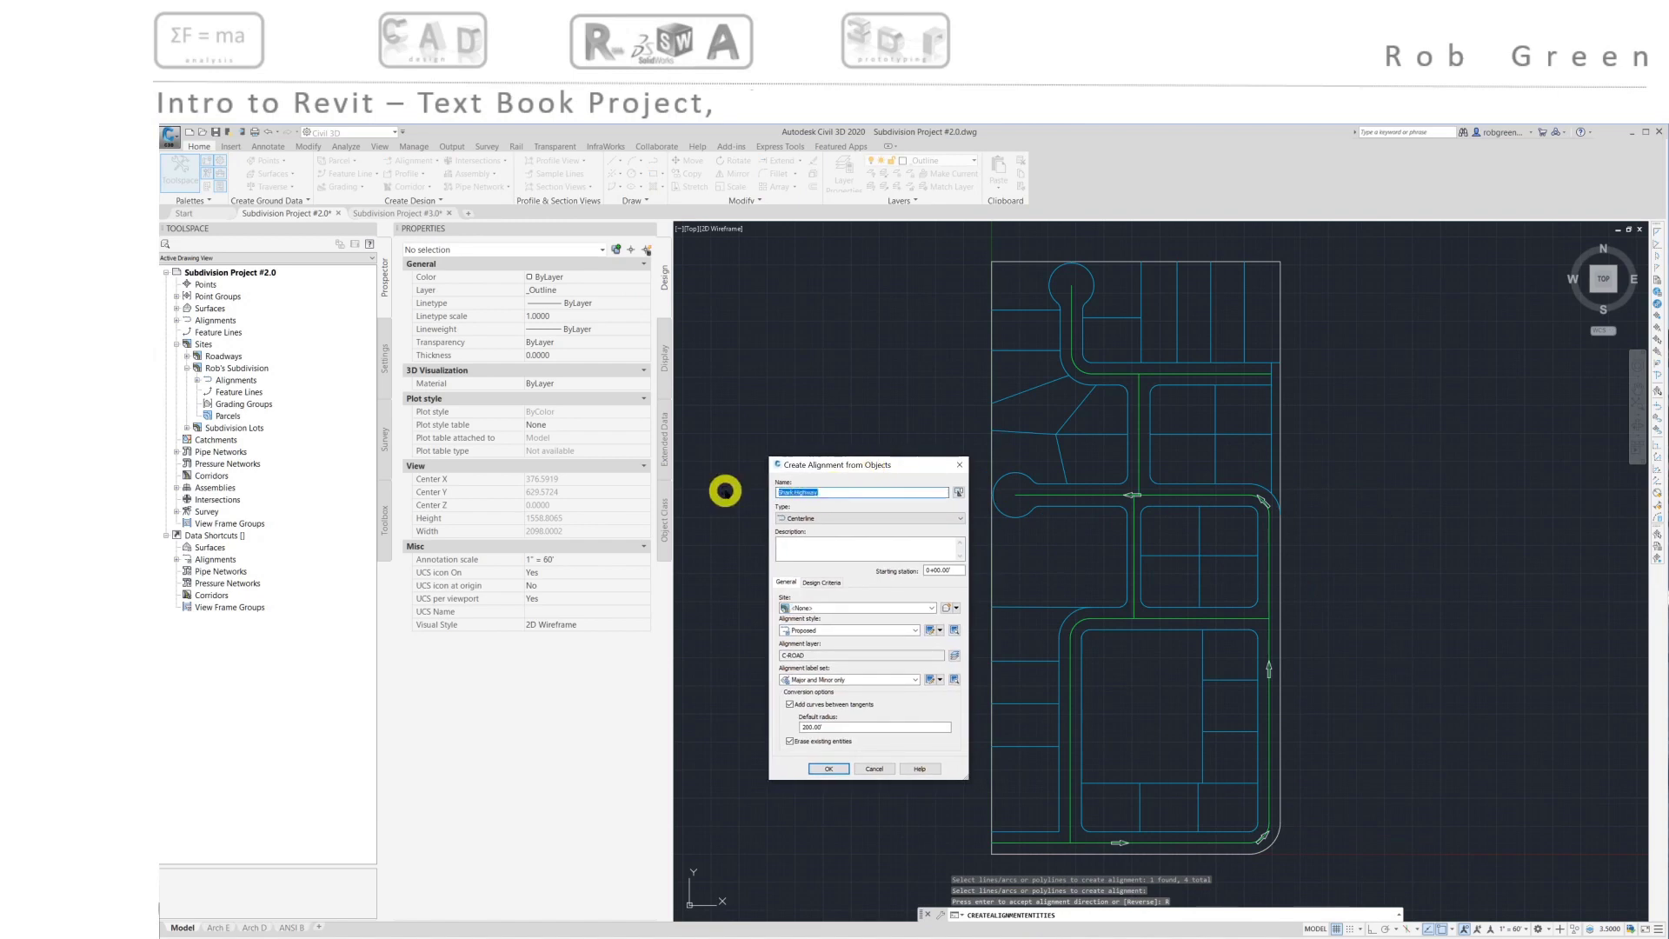
pyautogui.write('Eagle Ave')
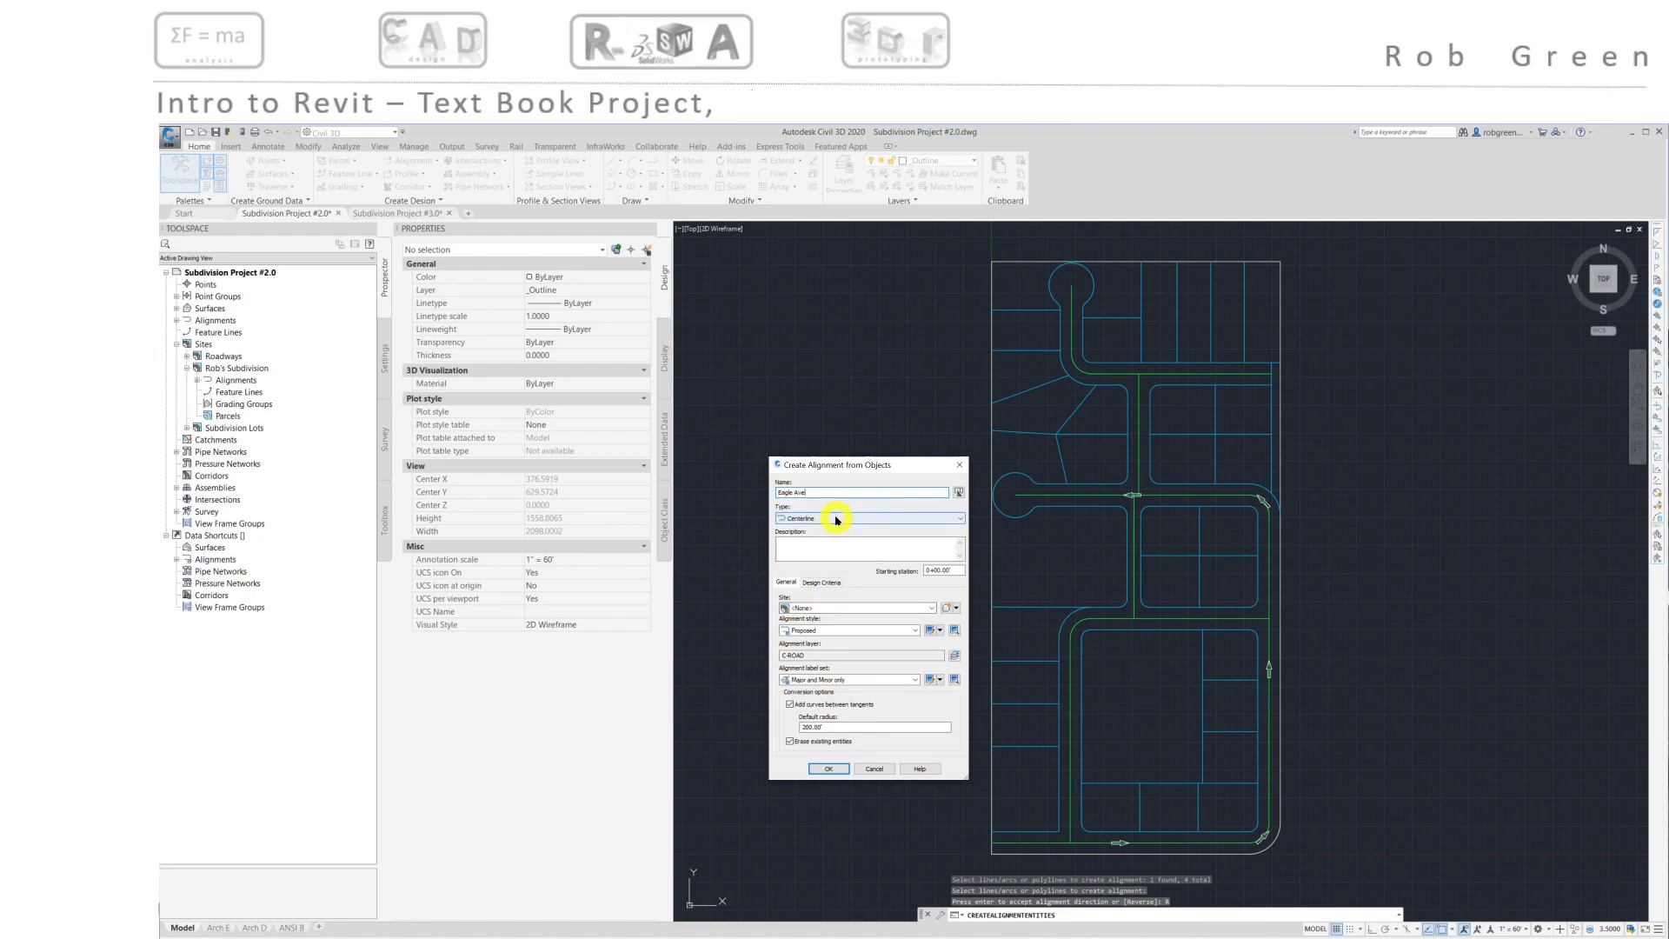
pyautogui.click(931, 608)
pyautogui.click(822, 636)
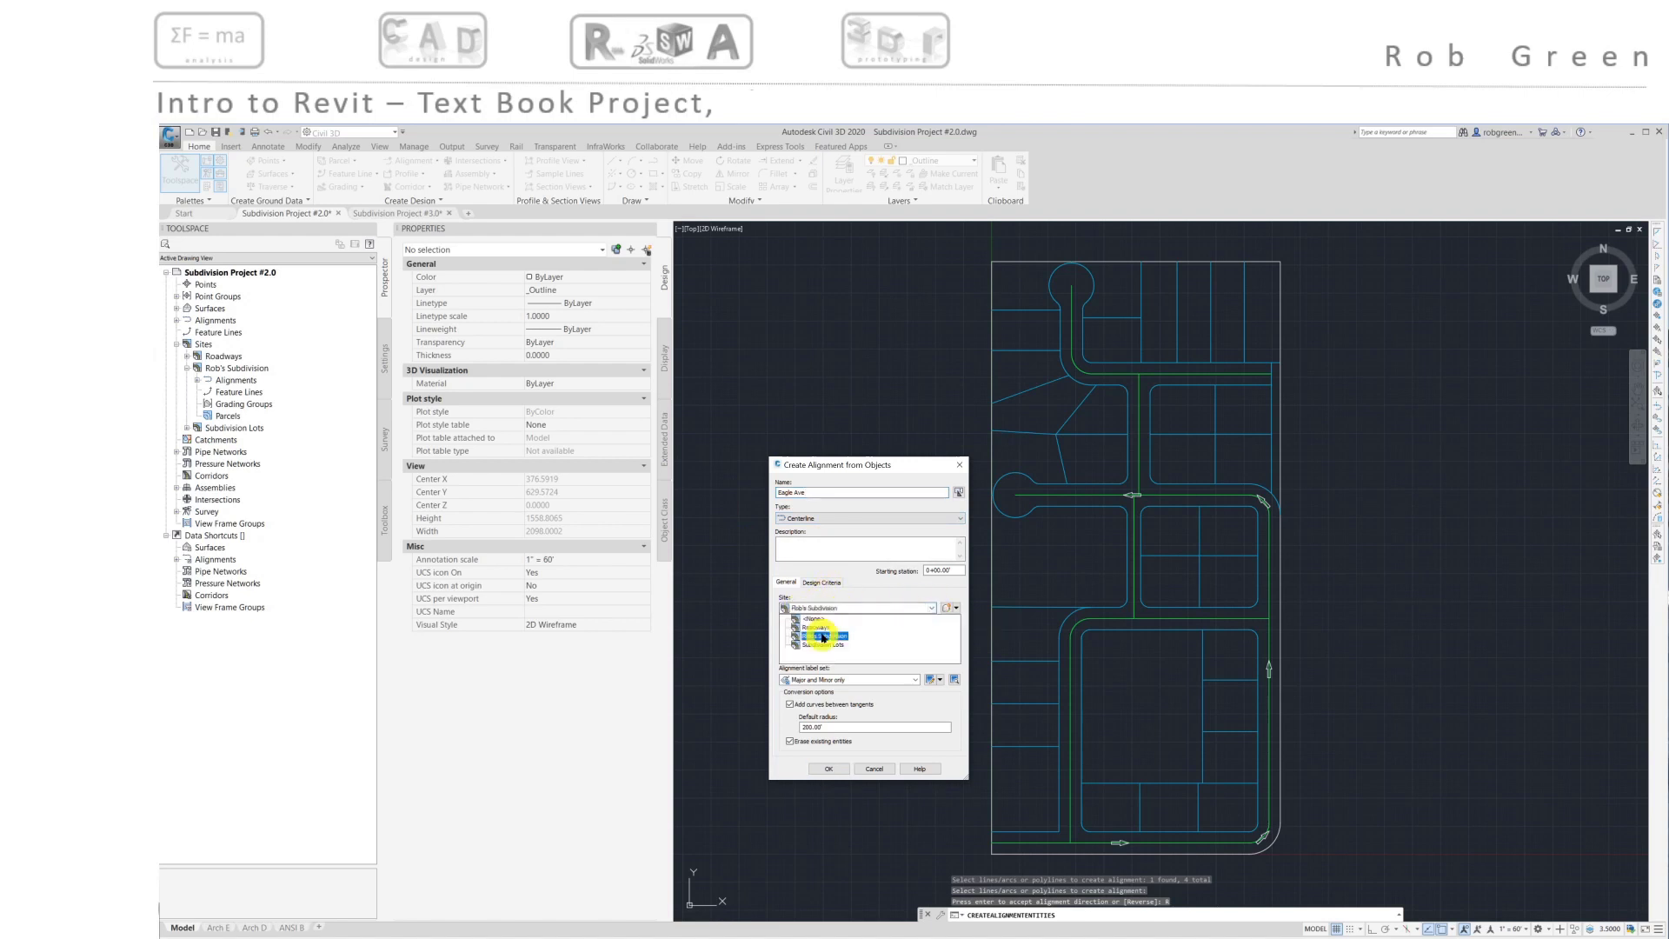
pyautogui.click(831, 639)
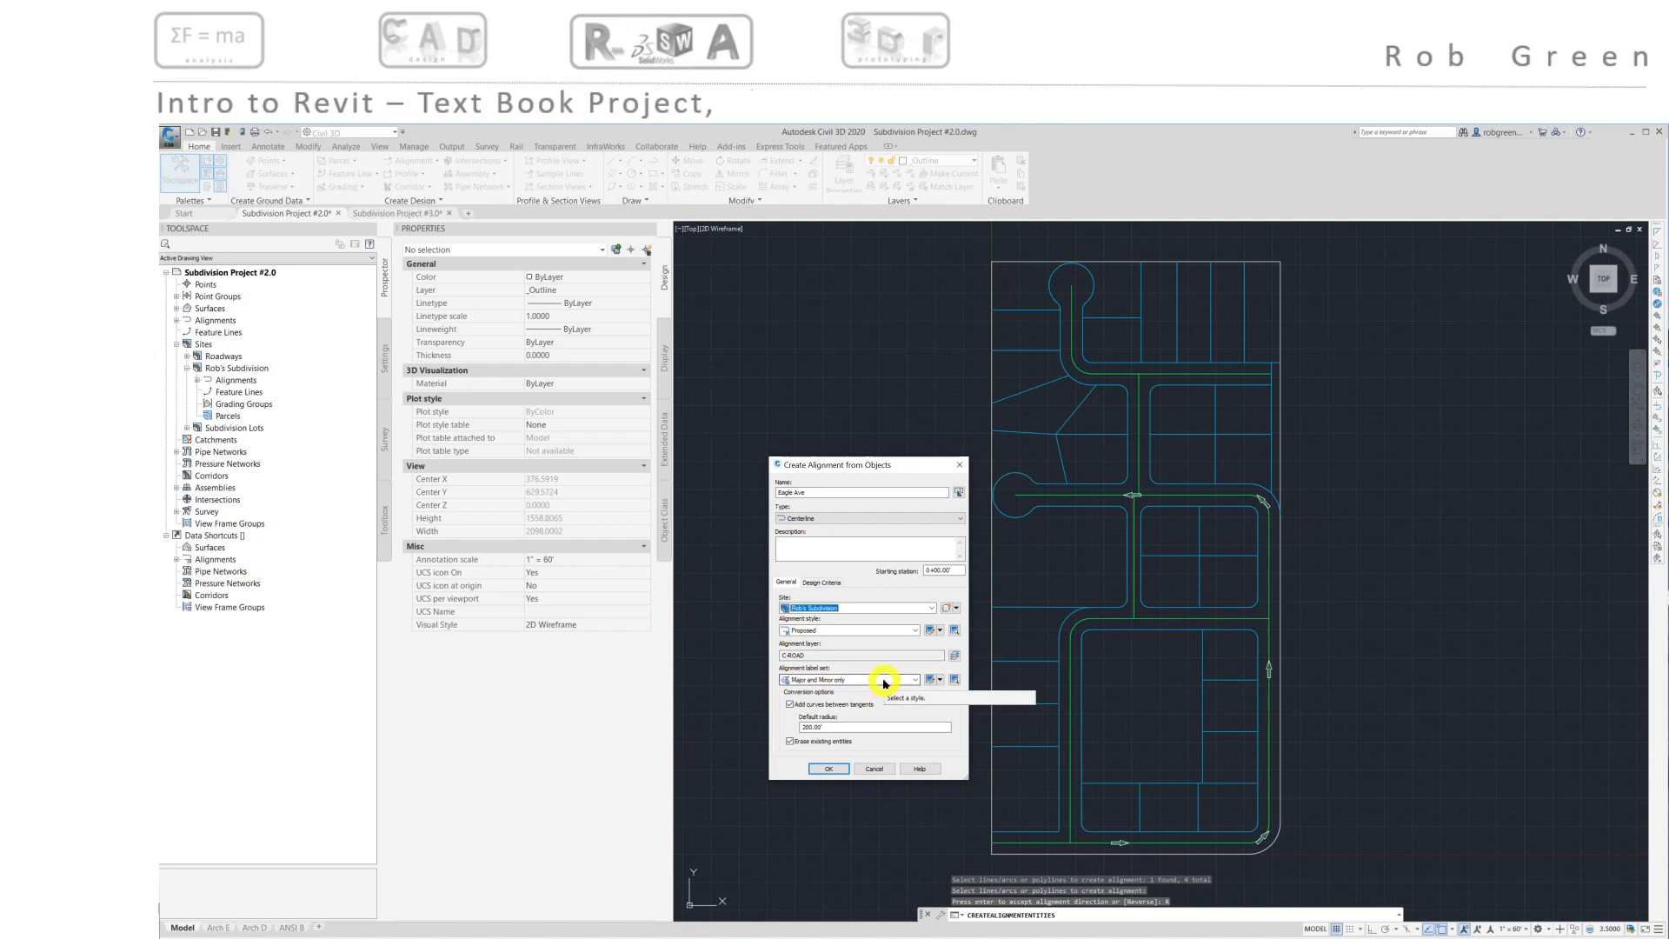
# Keep the Major and Minor only label set, turn off adding curves between tangents and erasing existing entities, and create the Eagle Ave alignment
pyautogui.click(914, 679)
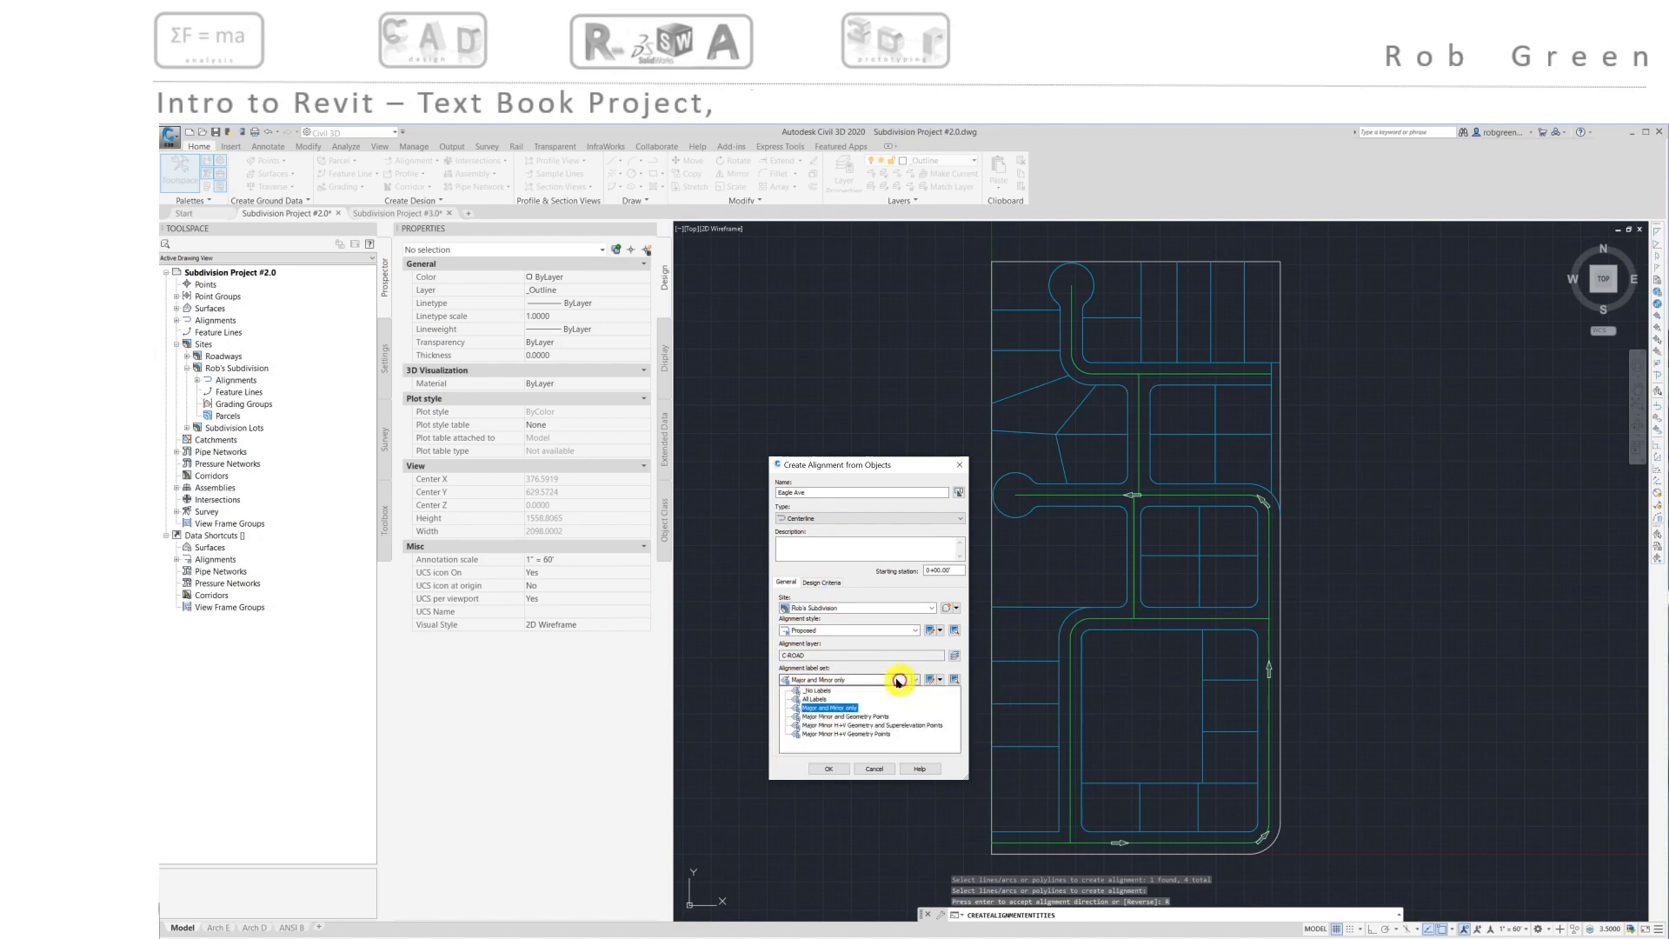
pyautogui.click(842, 709)
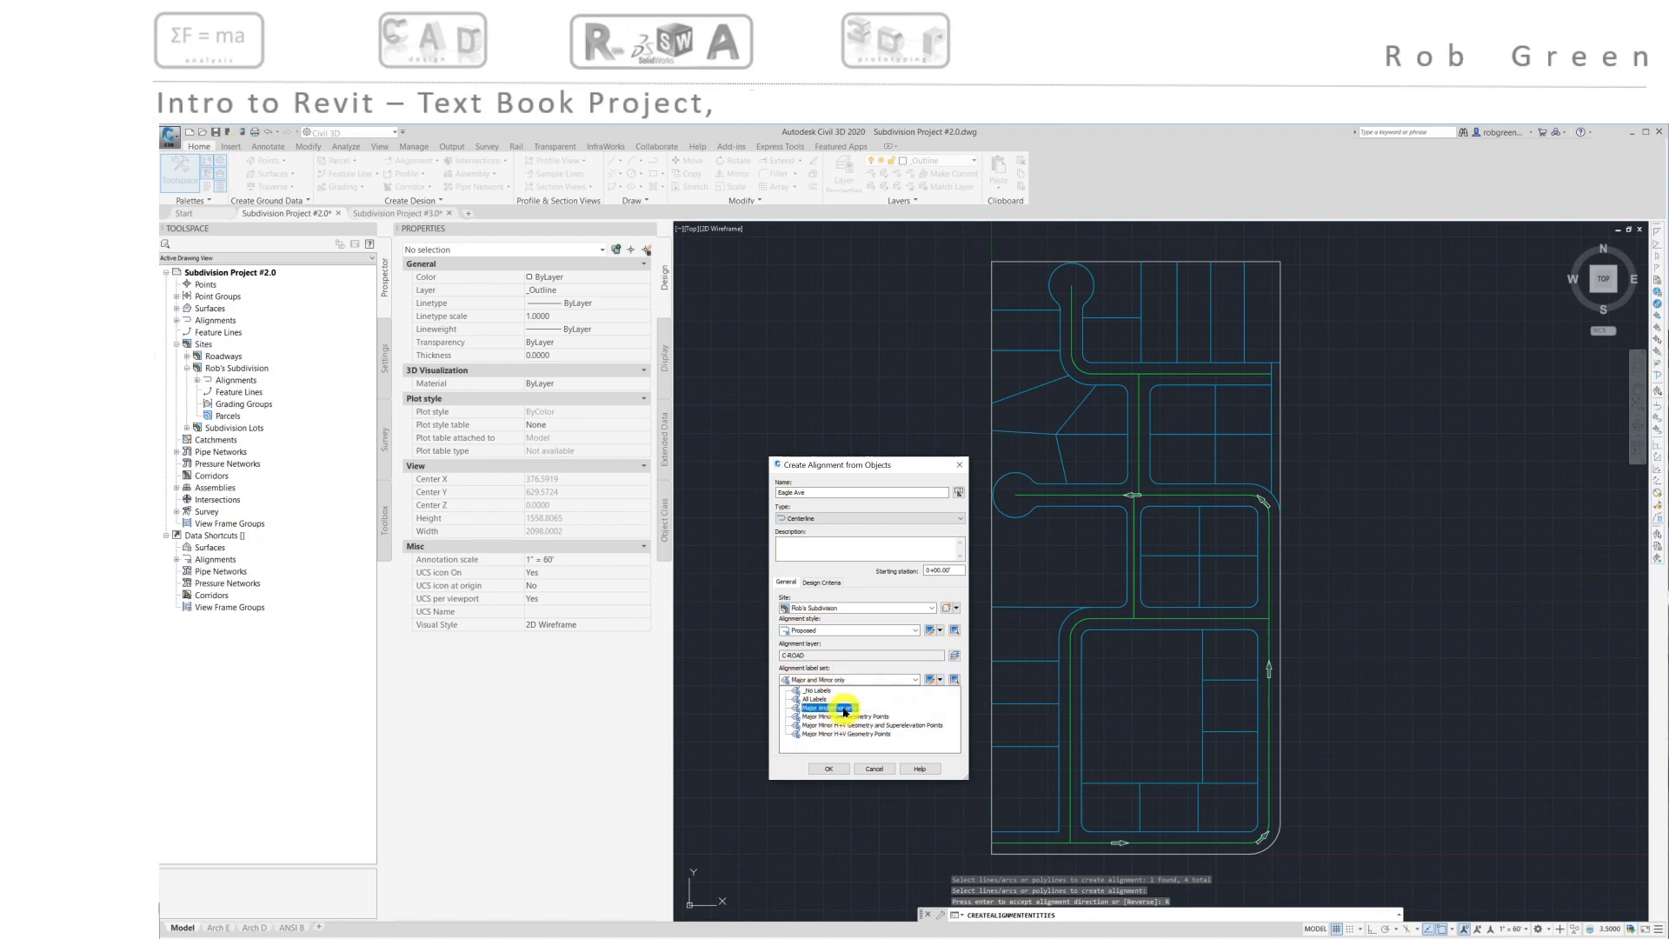
pyautogui.click(844, 709)
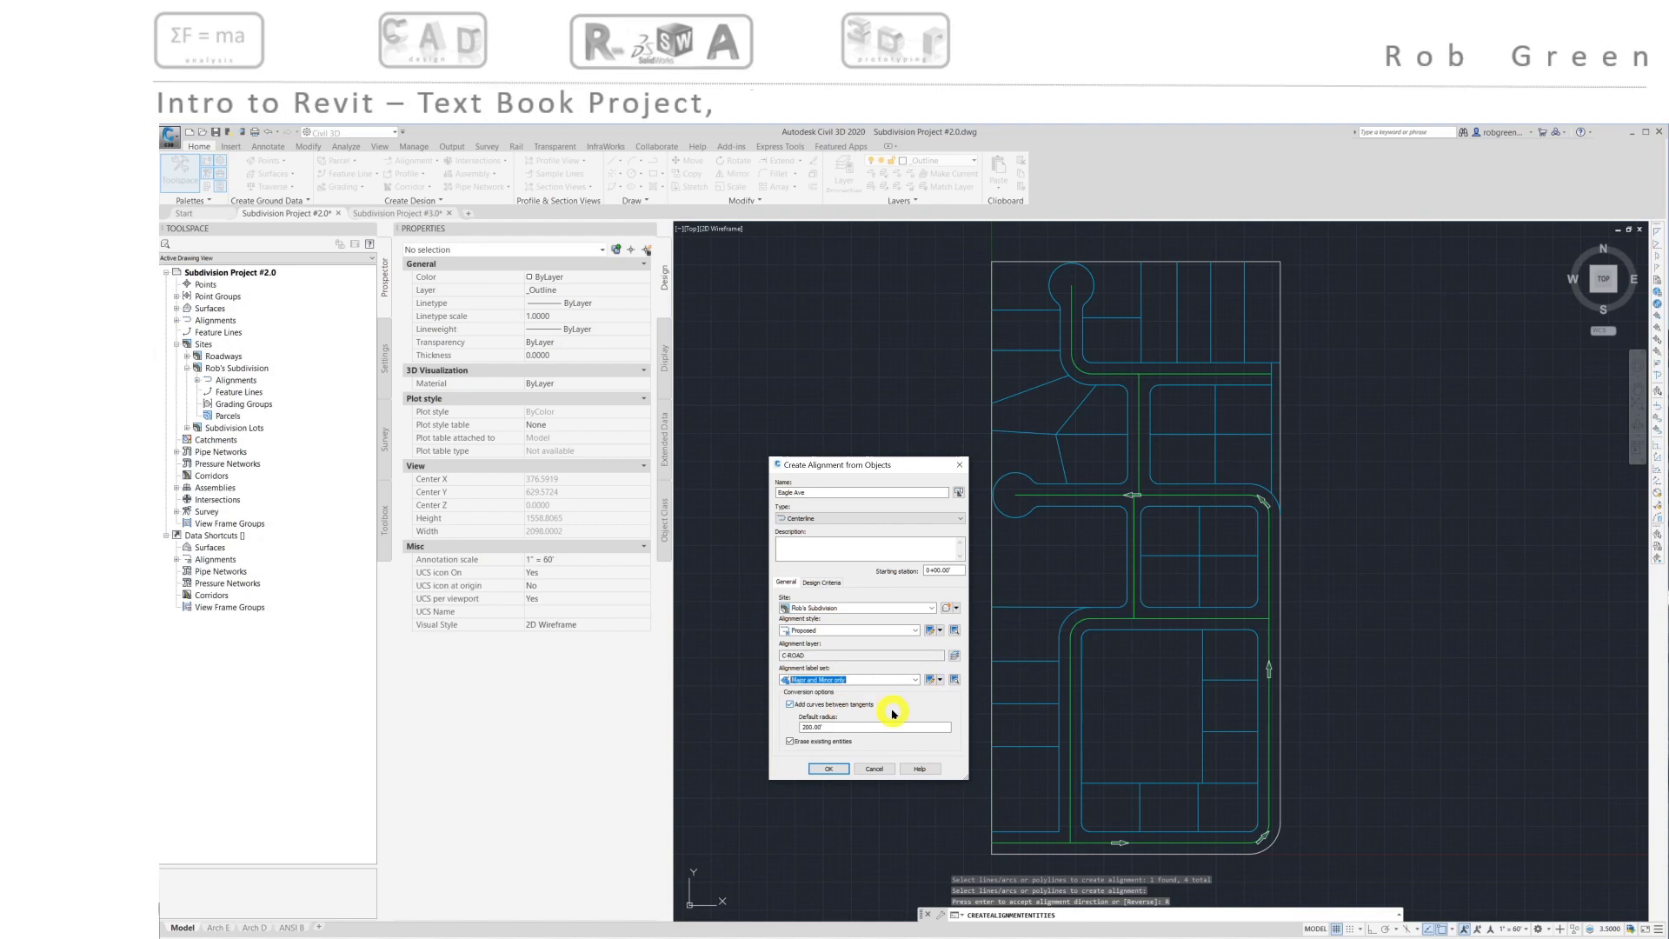
pyautogui.click(790, 704)
pyautogui.click(790, 704)
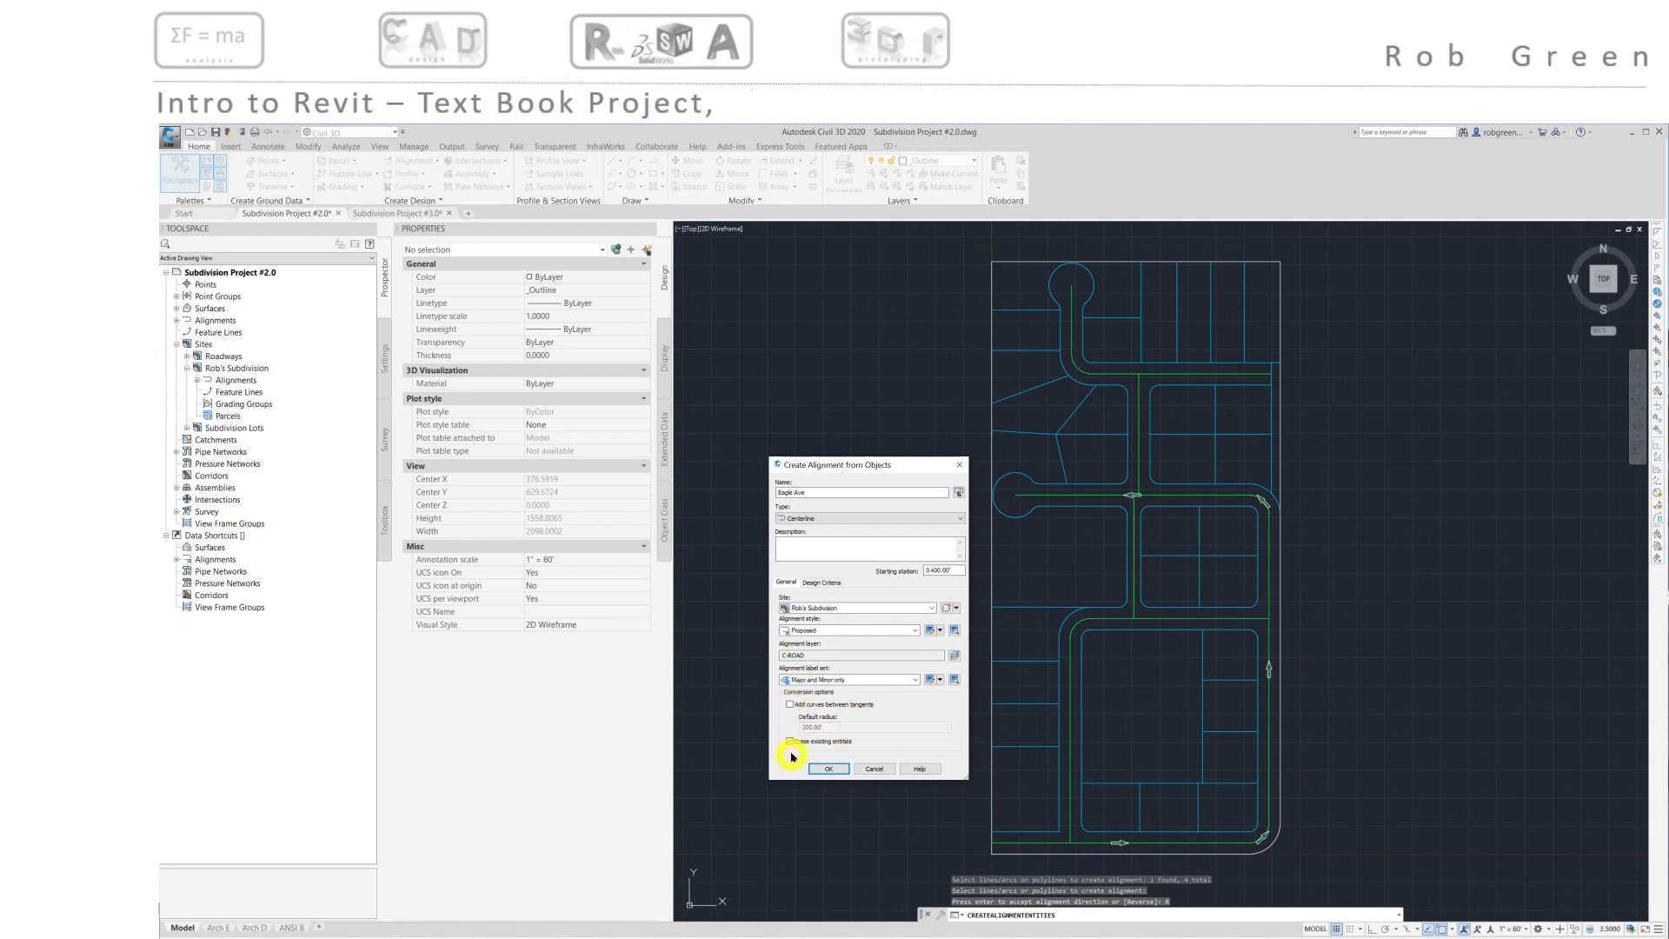
pyautogui.click(789, 741)
pyautogui.click(790, 741)
pyautogui.click(789, 740)
pyautogui.click(829, 768)
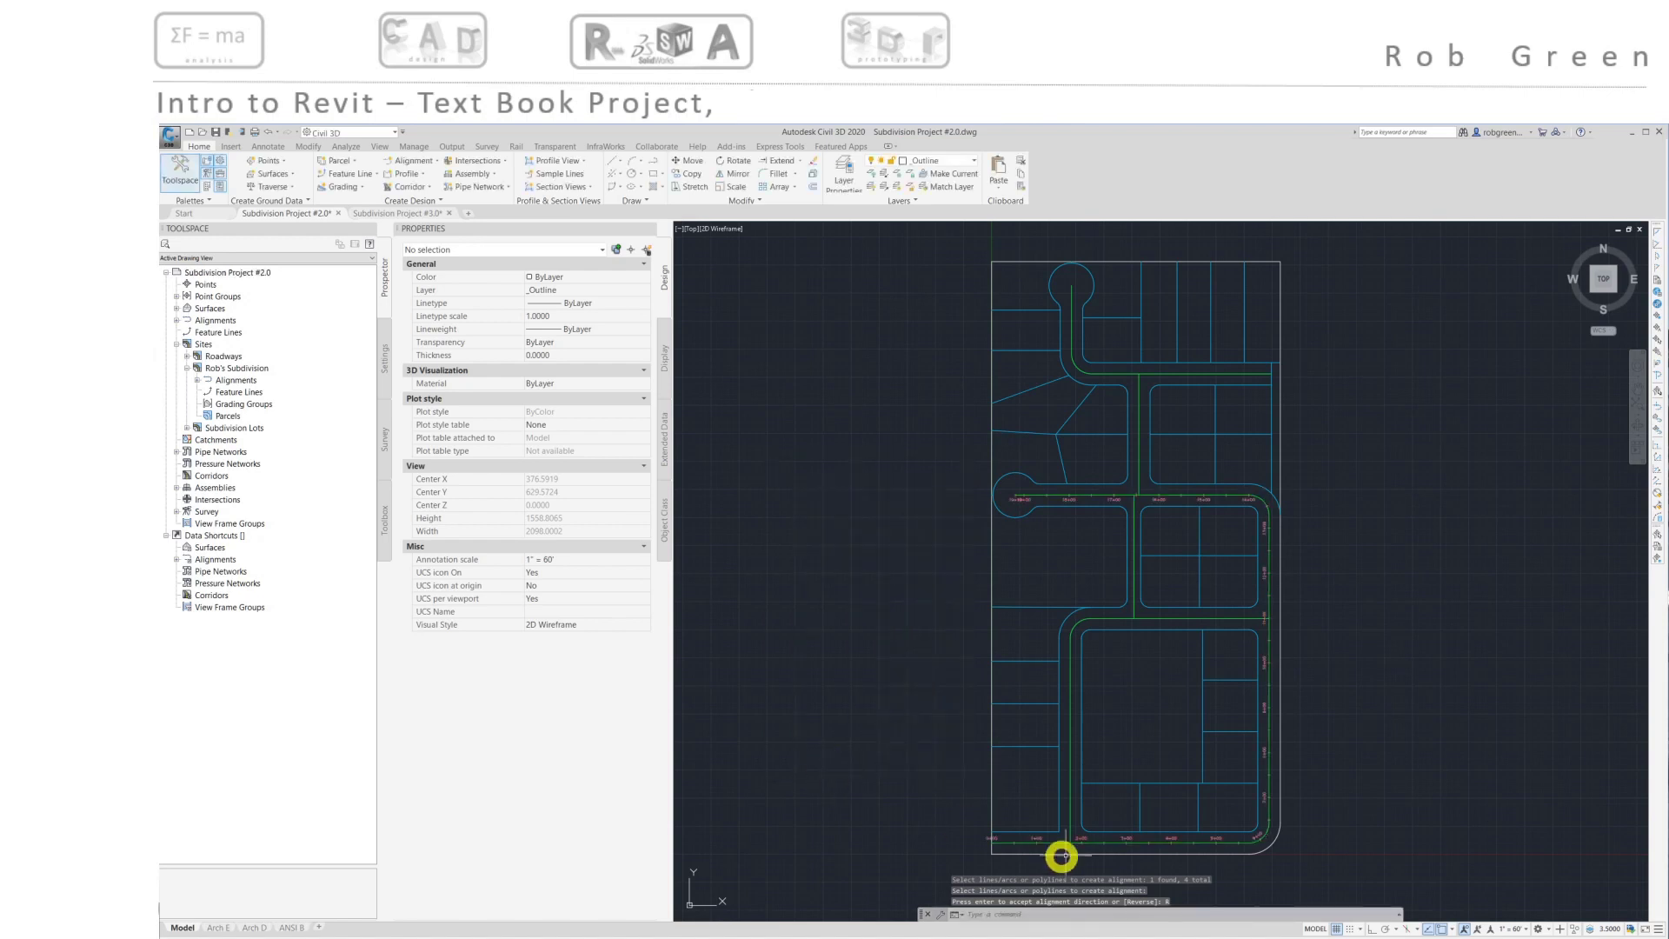
# Examine the major station labels and minor ticks along the start of Eagle Ave at the south edge
pyautogui.scroll(6, 1087, 864)
pyautogui.moveTo(1087, 864); pyautogui.dragTo(1196, 764, button='middle')
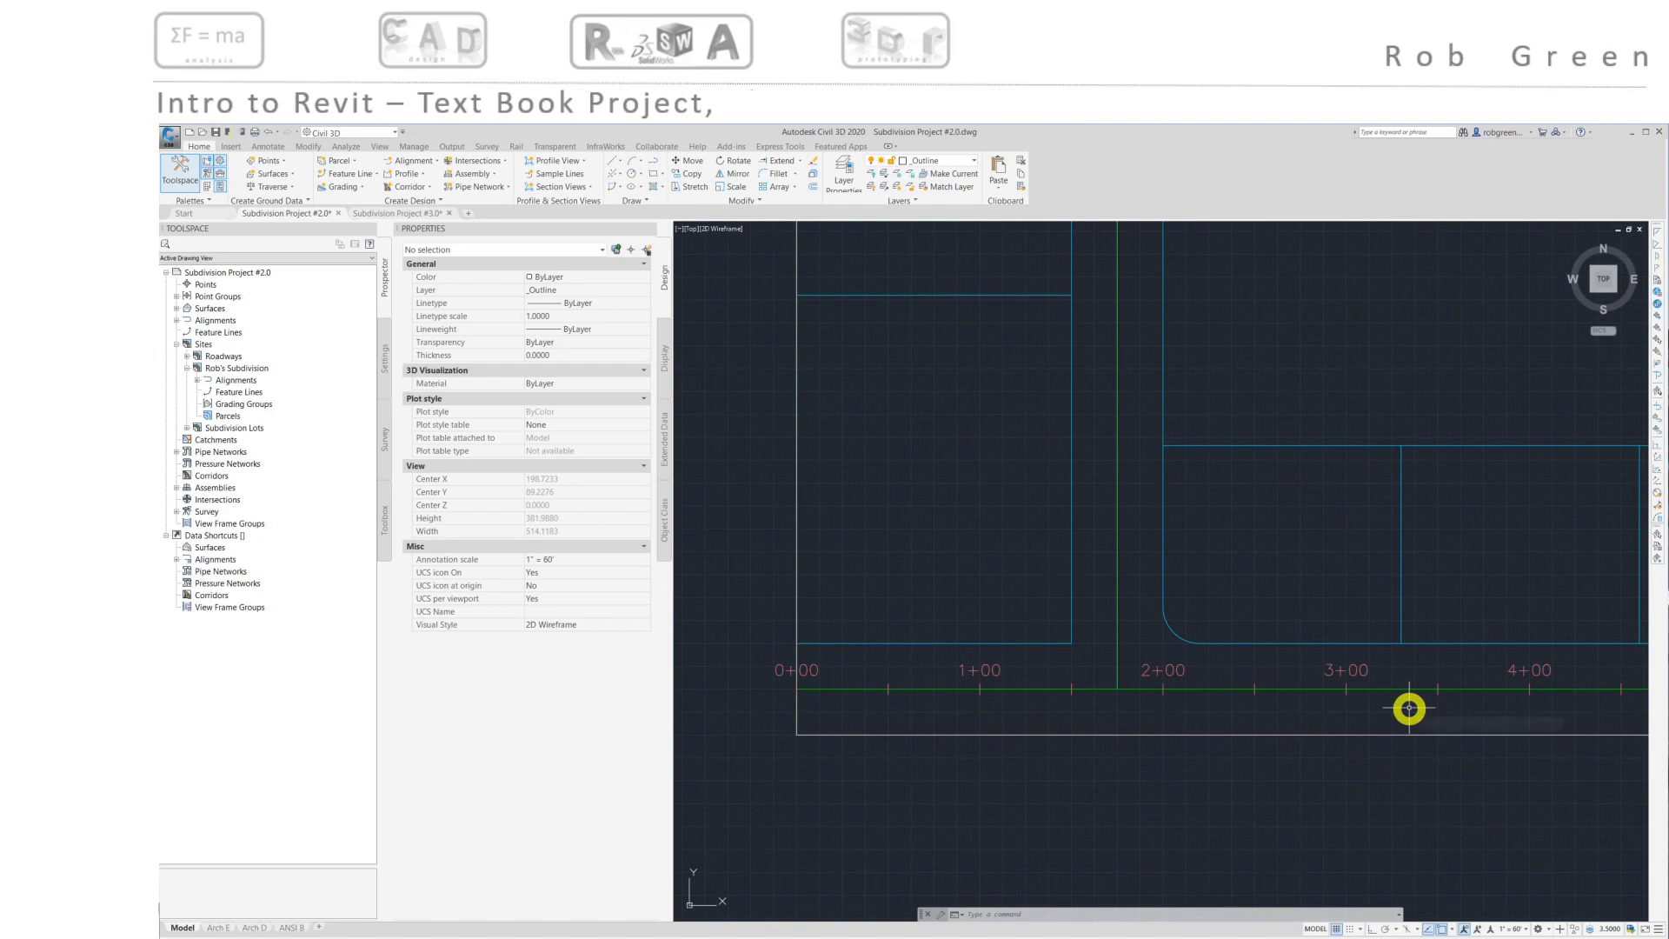
pyautogui.moveTo(1408, 709)
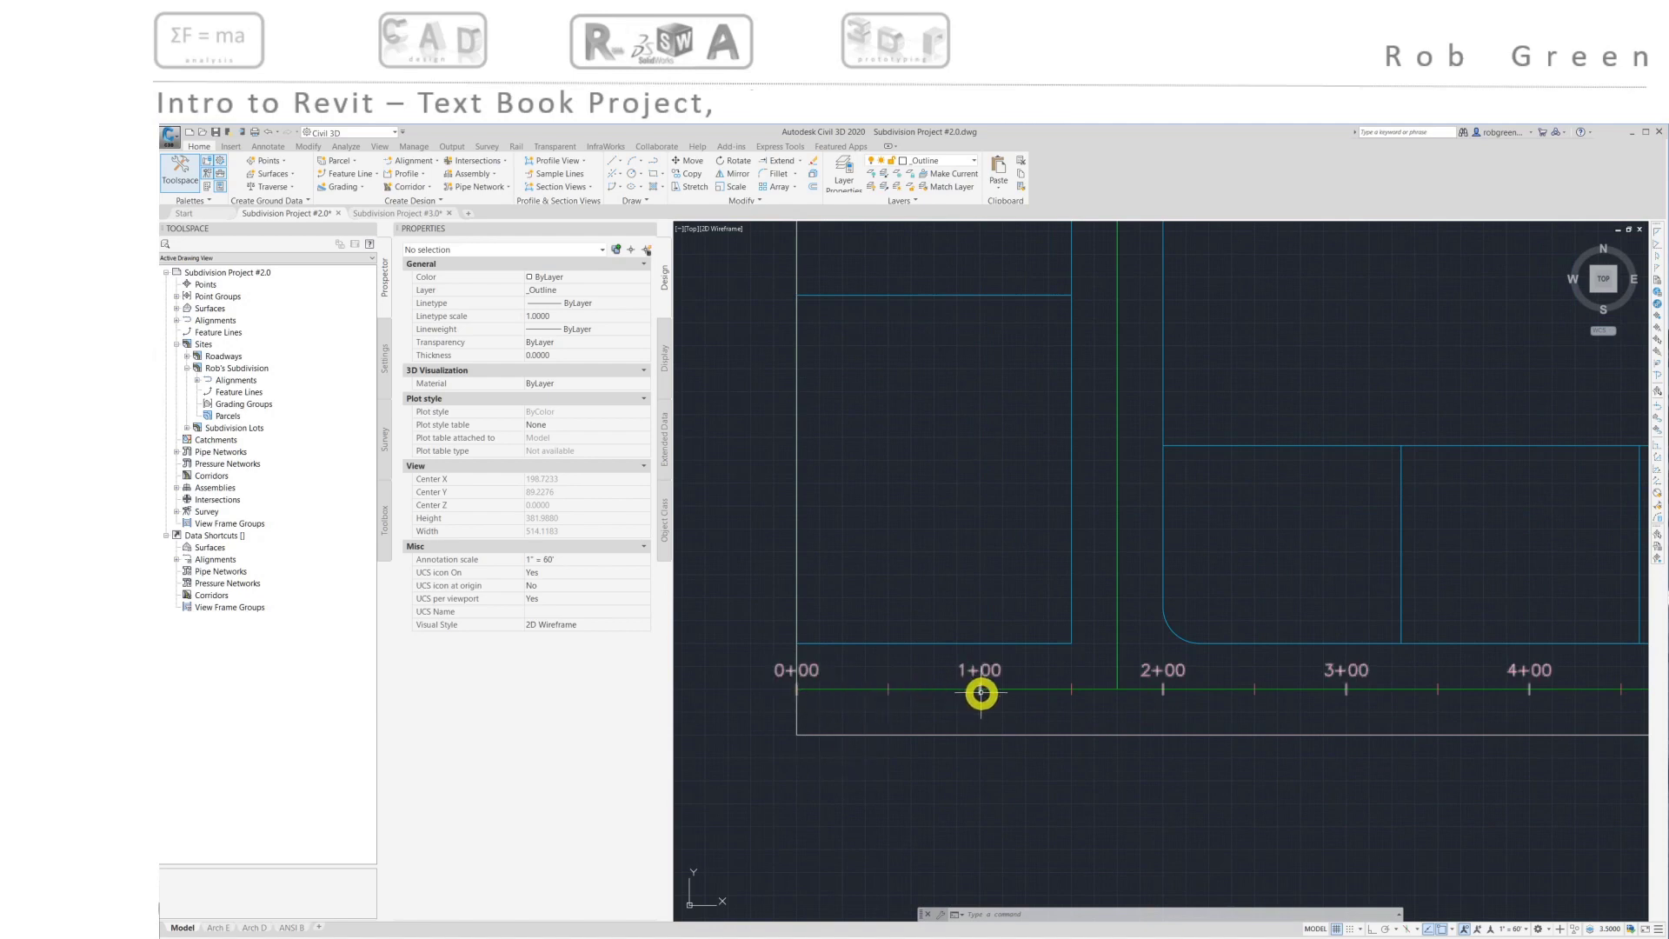
pyautogui.moveTo(979, 693)
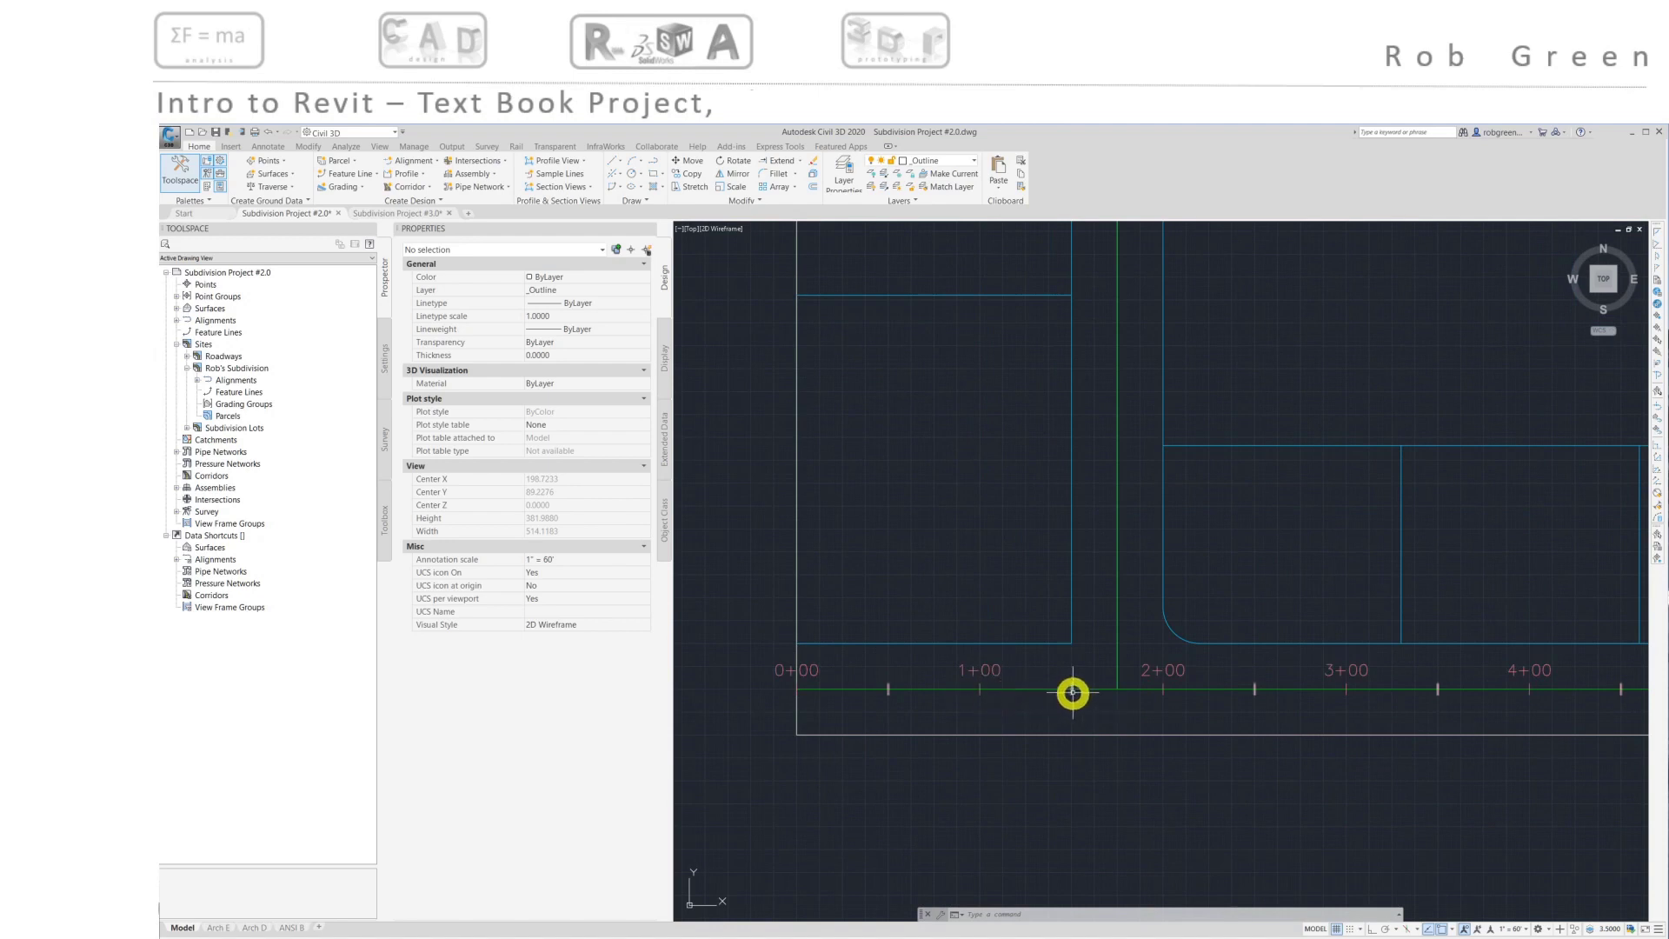
pyautogui.moveTo(1073, 693)
pyautogui.scroll(-5, 1339, 643)
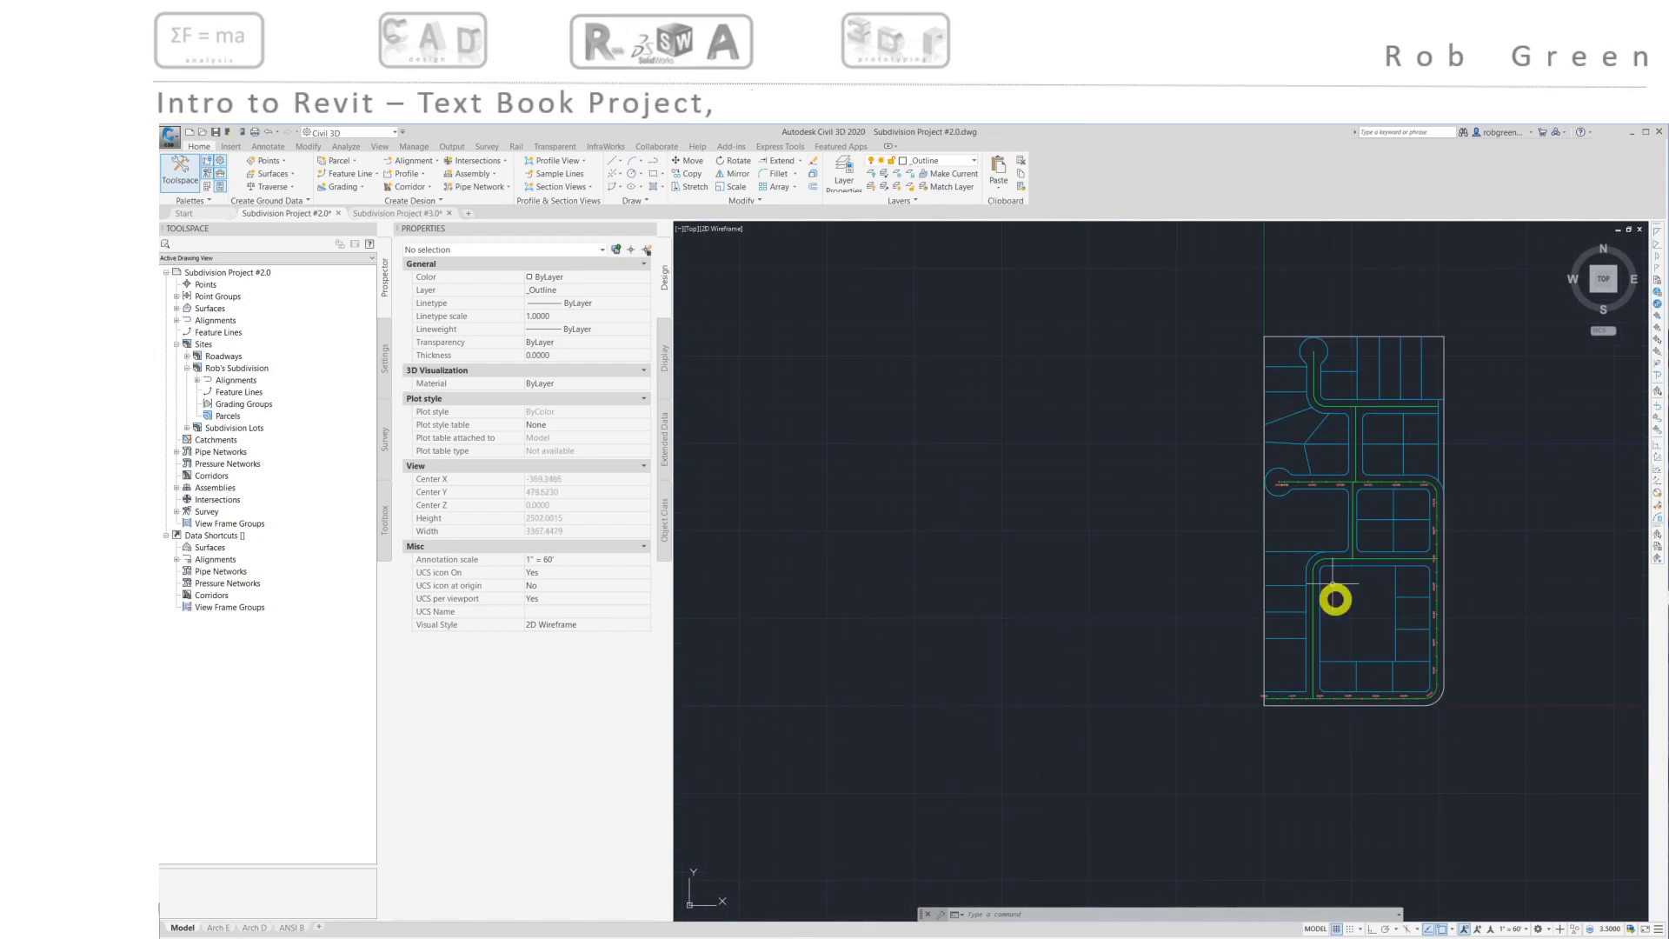
# Move Eagle Ave's end station label in the west cul-de-sac down and to the west, clear of the 19+00 label
pyautogui.scroll(10, 1199, 655)
pyautogui.scroll(4, 1071, 515)
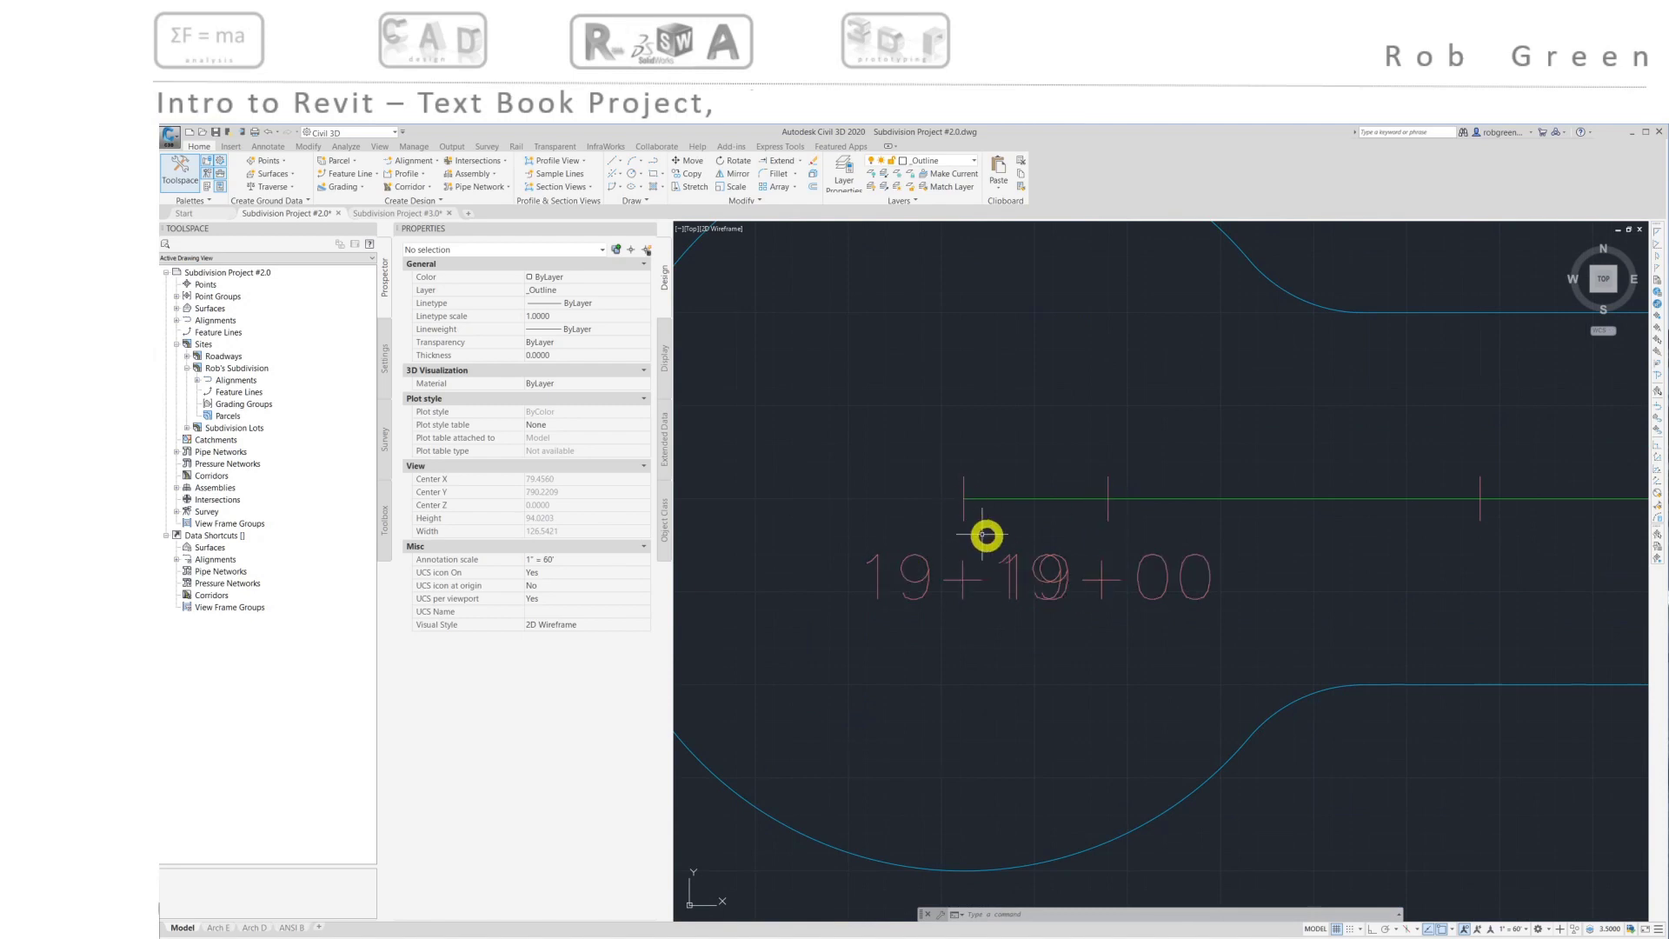
pyautogui.scroll(-4, 951, 566)
pyautogui.moveTo(973, 611); pyautogui.dragTo(1001, 614, button='middle')
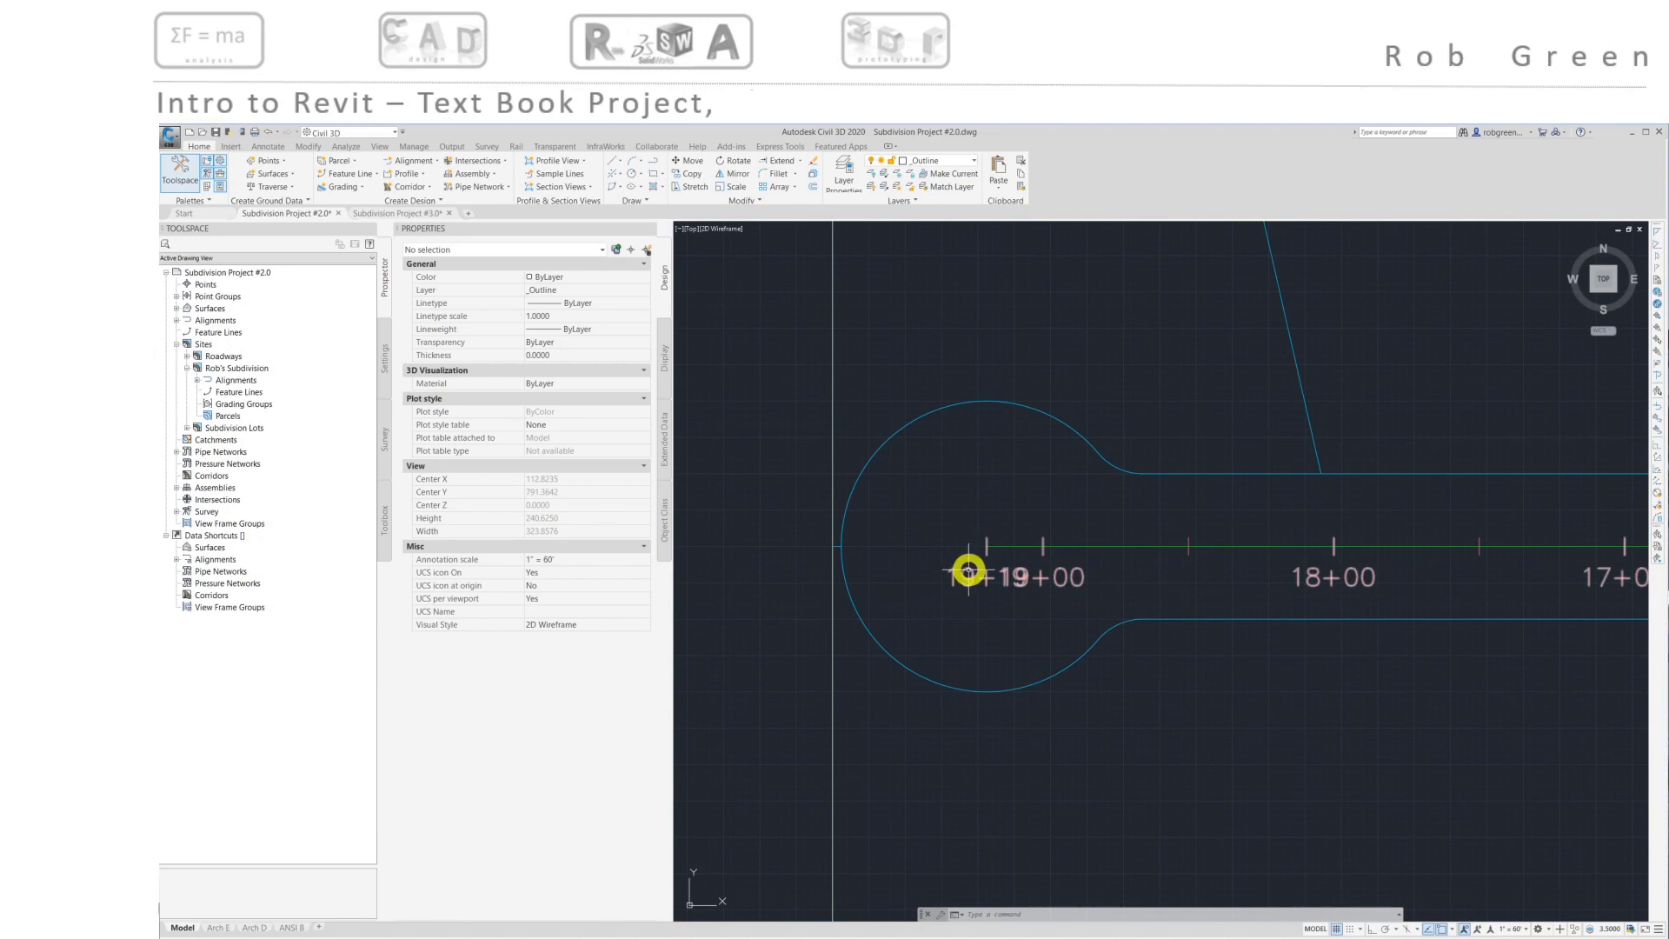
pyautogui.click(966, 572)
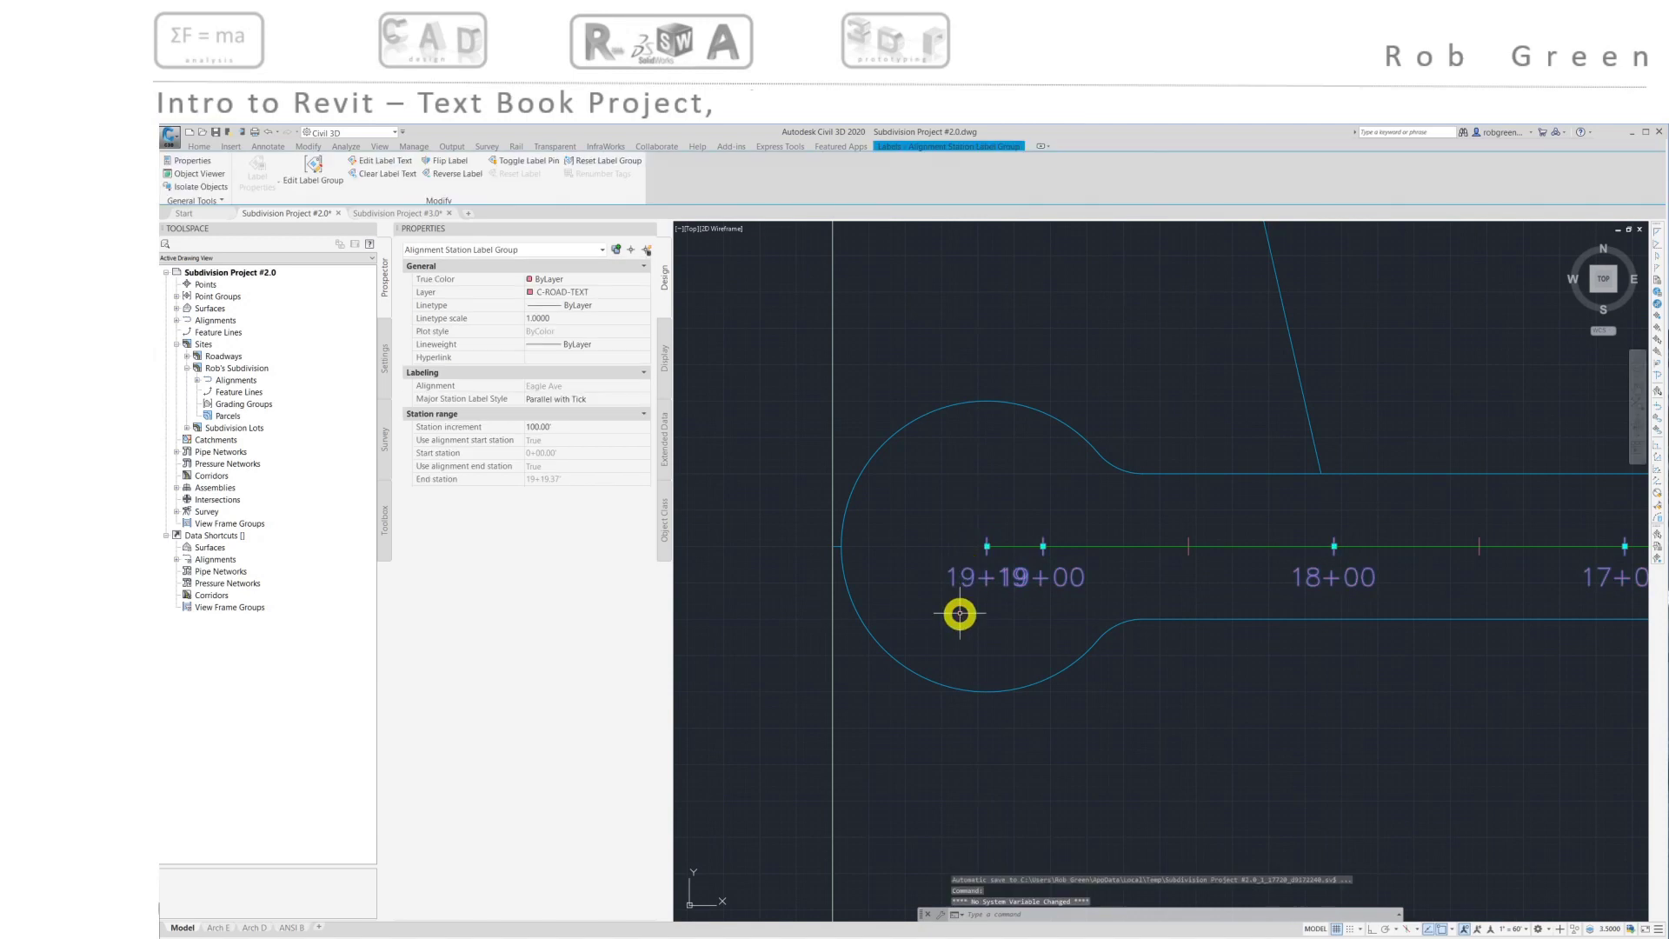
pyautogui.click(987, 546)
pyautogui.click(988, 546)
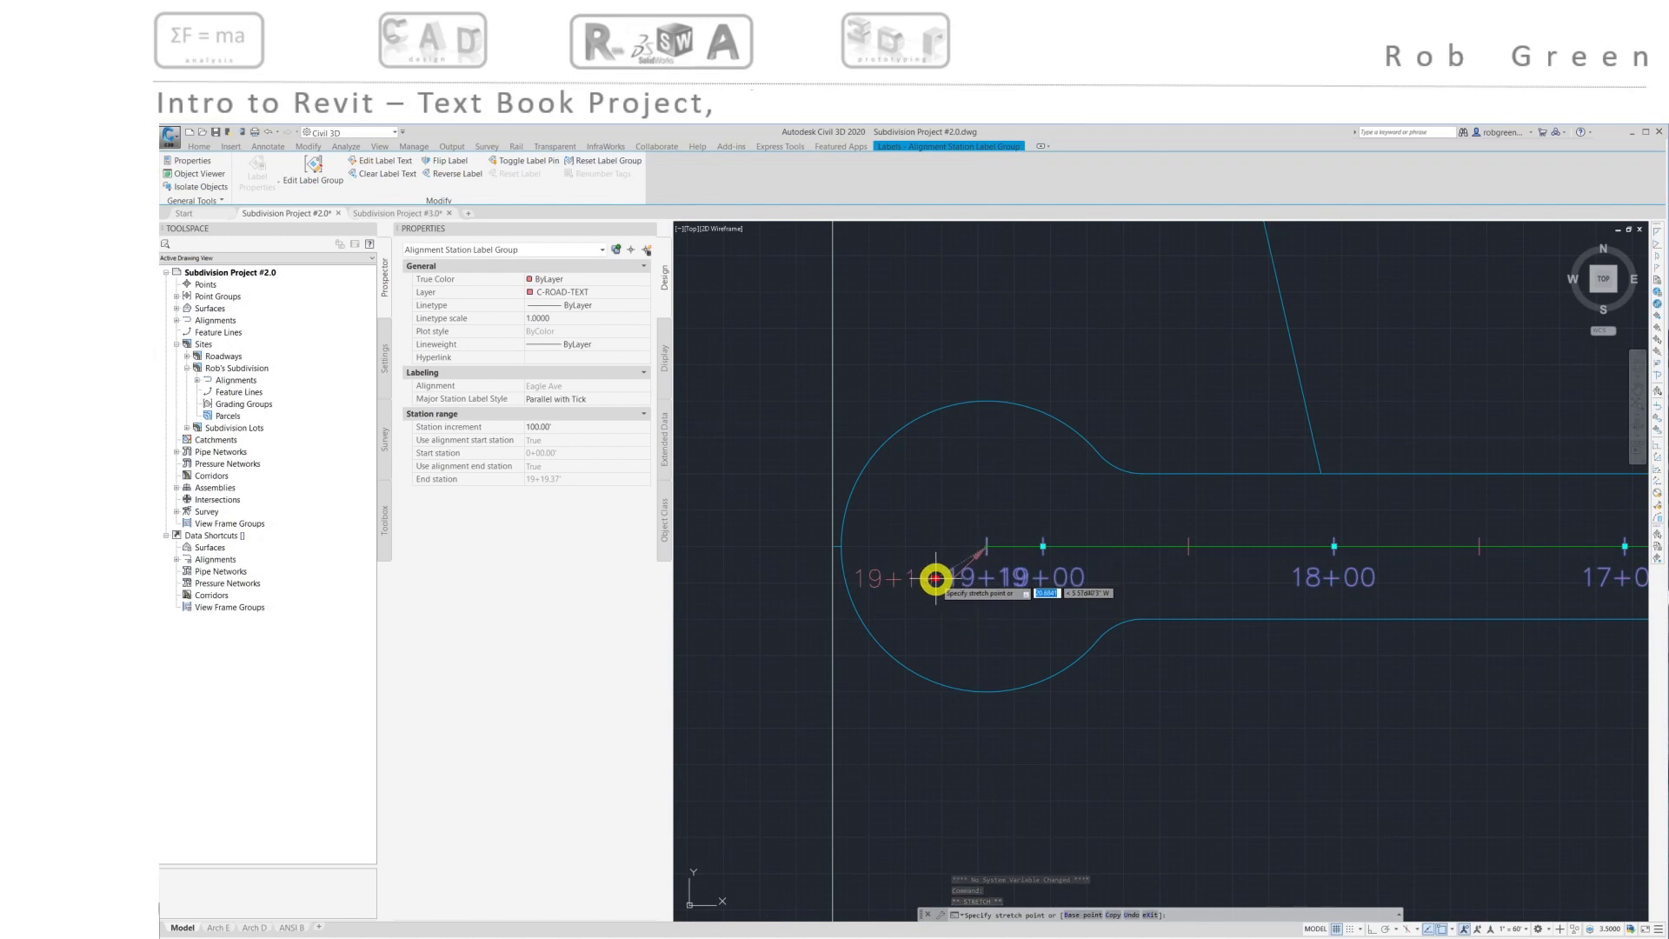
pyautogui.click(935, 578)
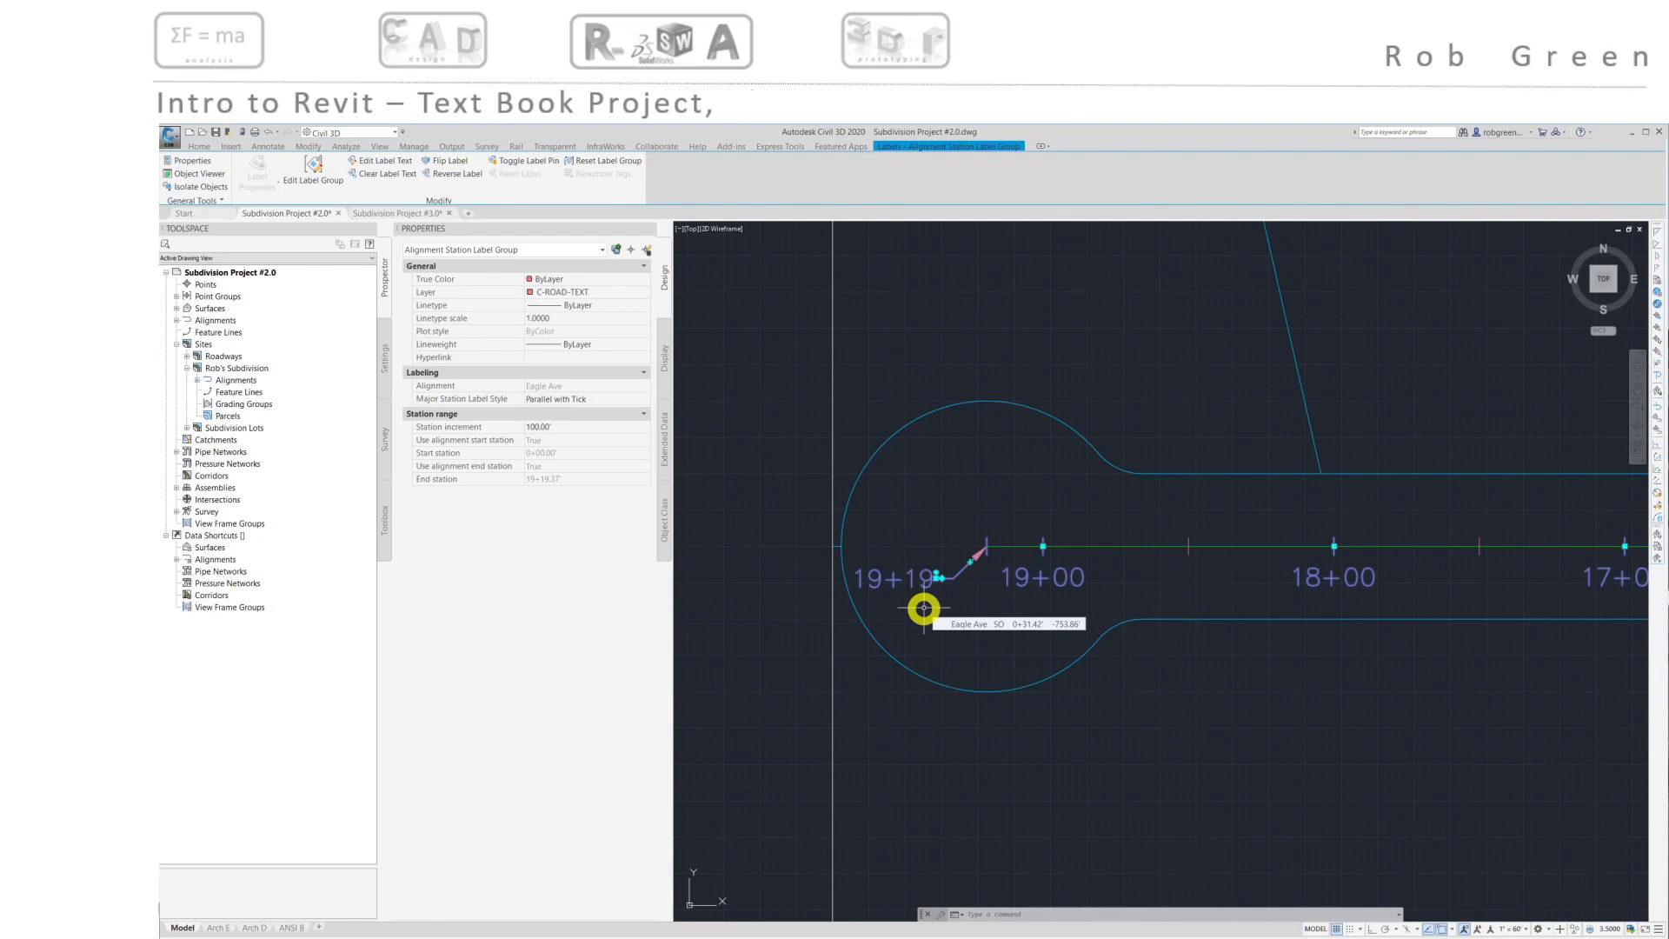
pyautogui.press('Escape')
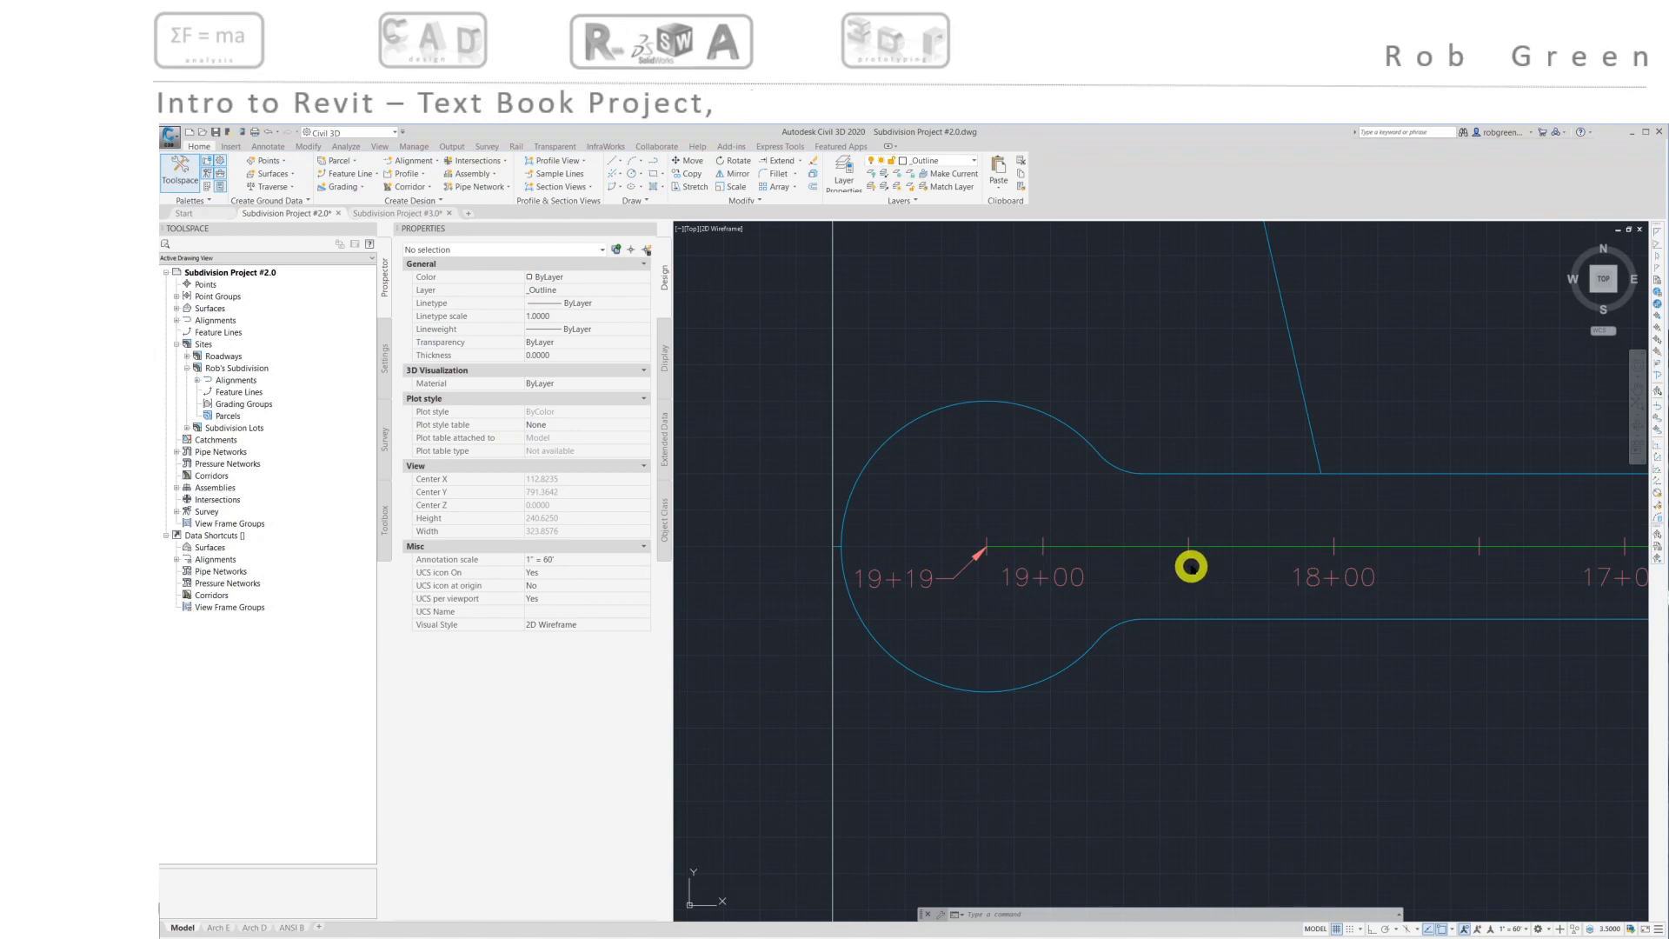
# Start an alignment from objects using the inner road centerline from the south road around the bend to the east road, and reverse its direction
pyautogui.scroll(-8, 1182, 584)
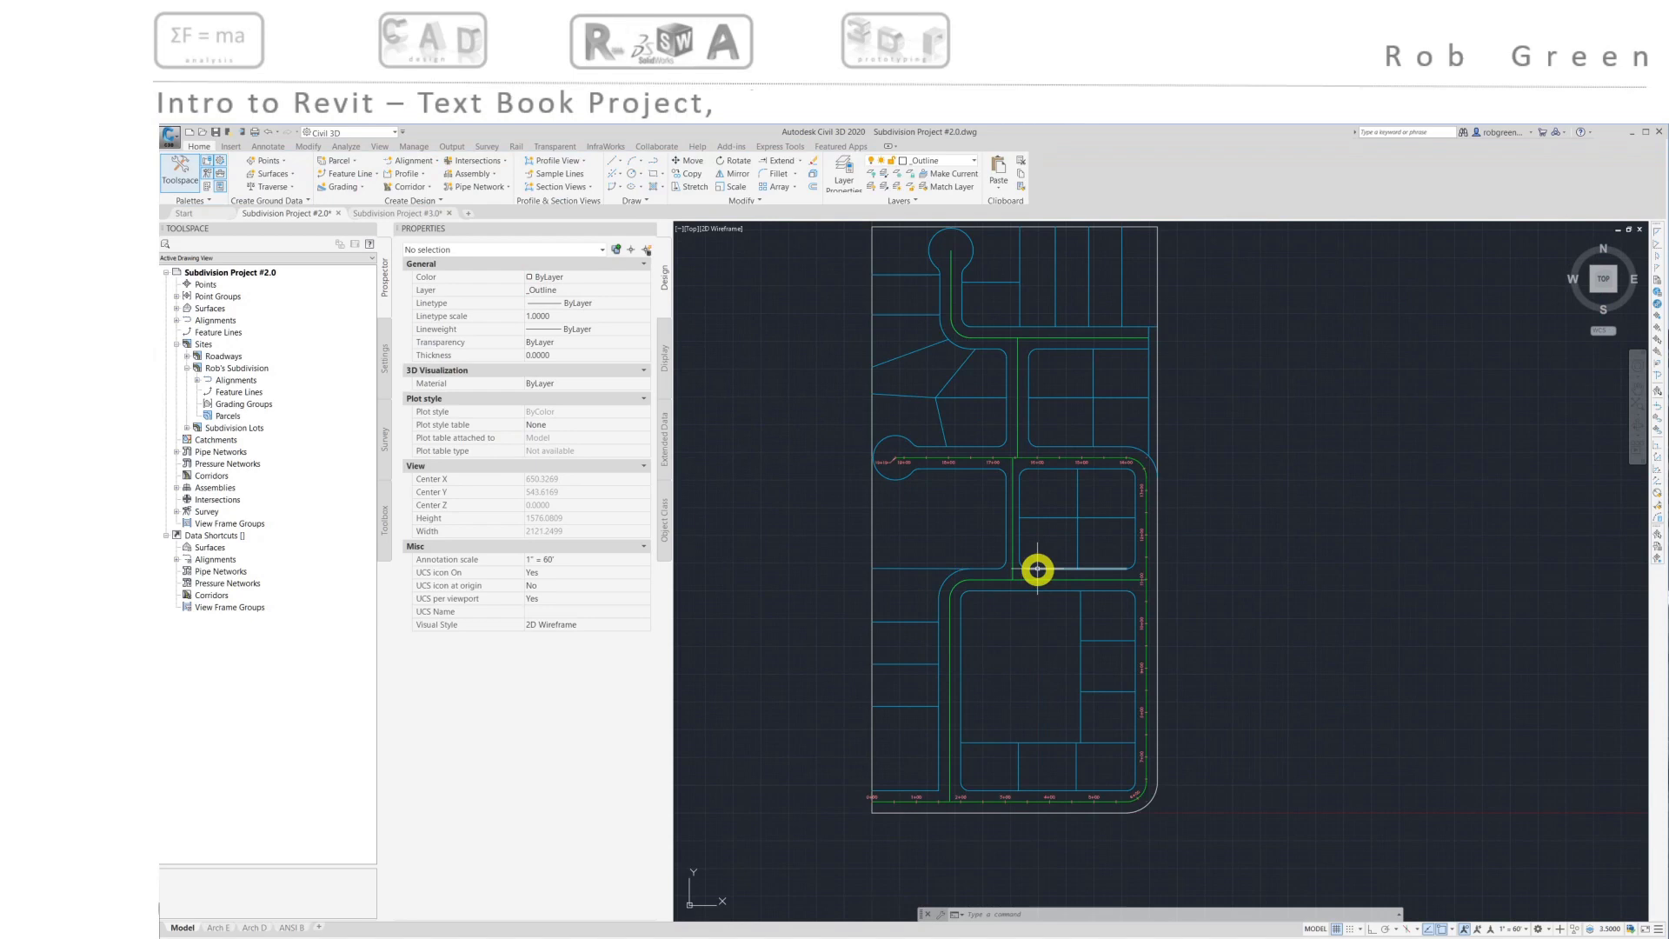
pyautogui.click(428, 165)
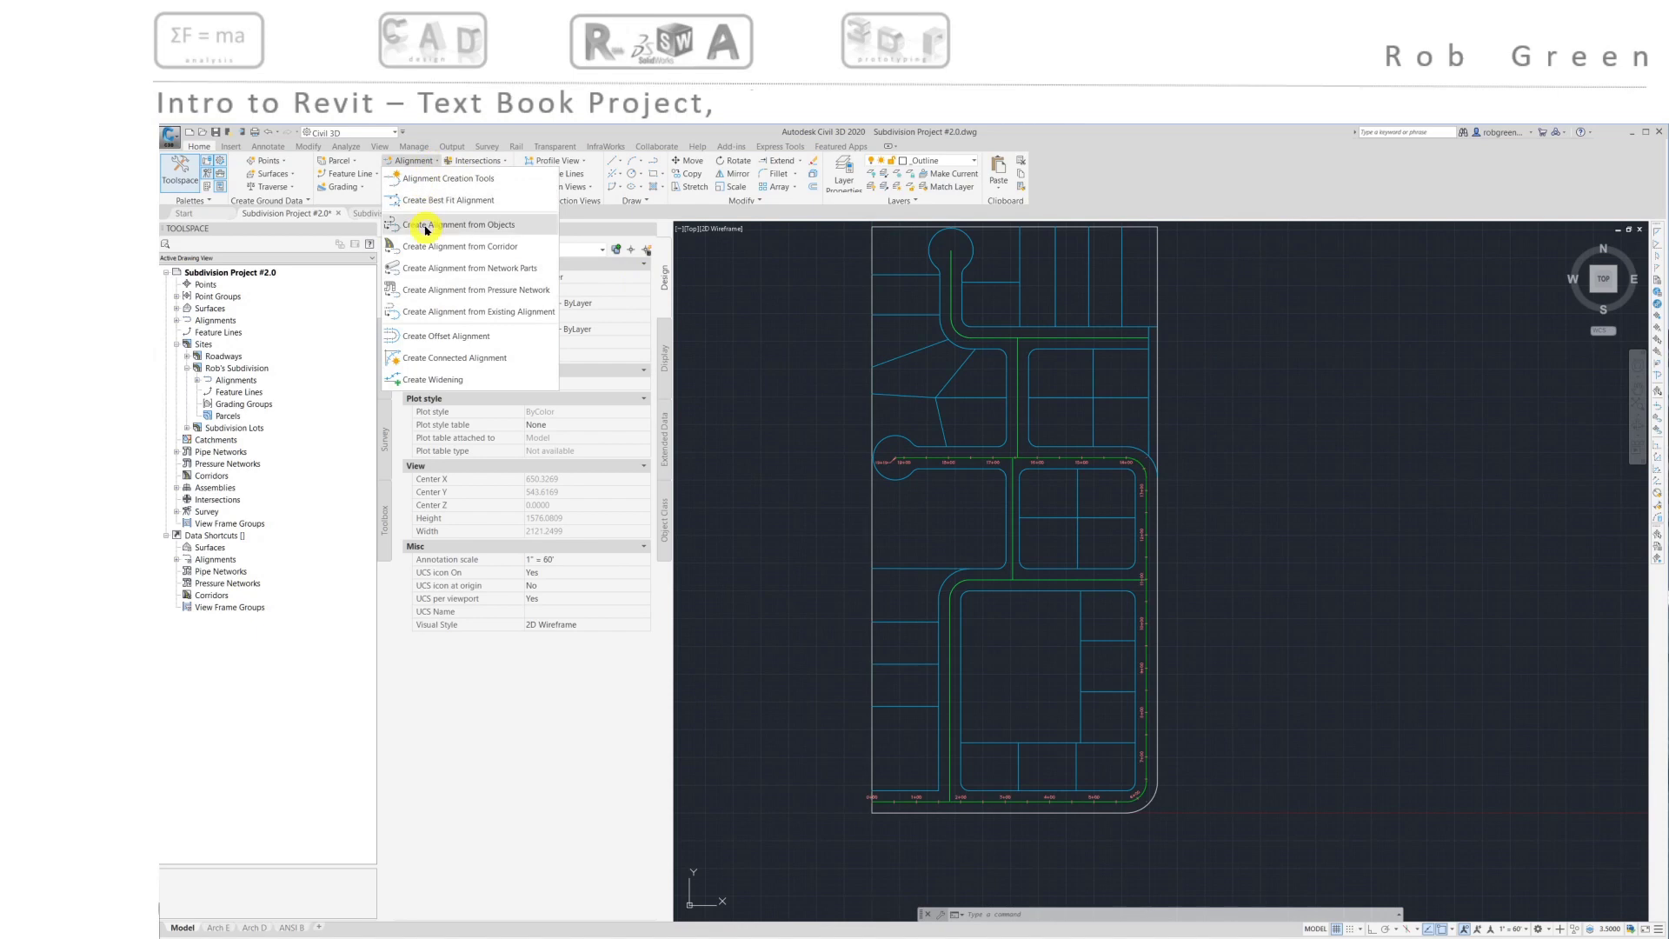
pyautogui.click(450, 243)
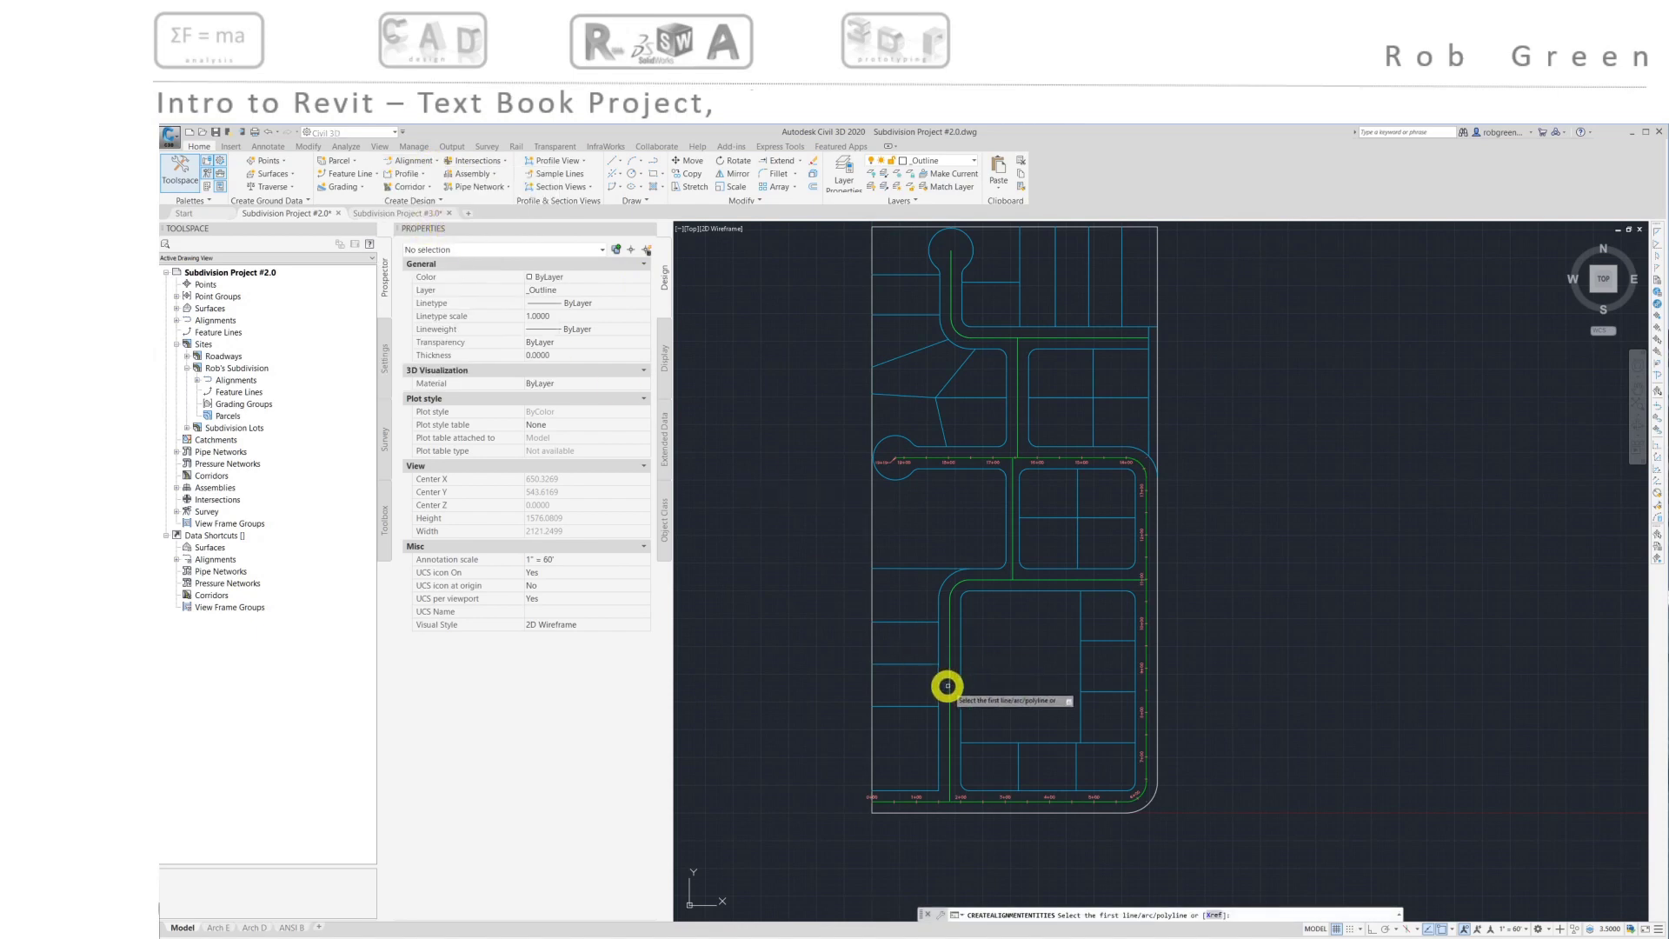
pyautogui.click(953, 585)
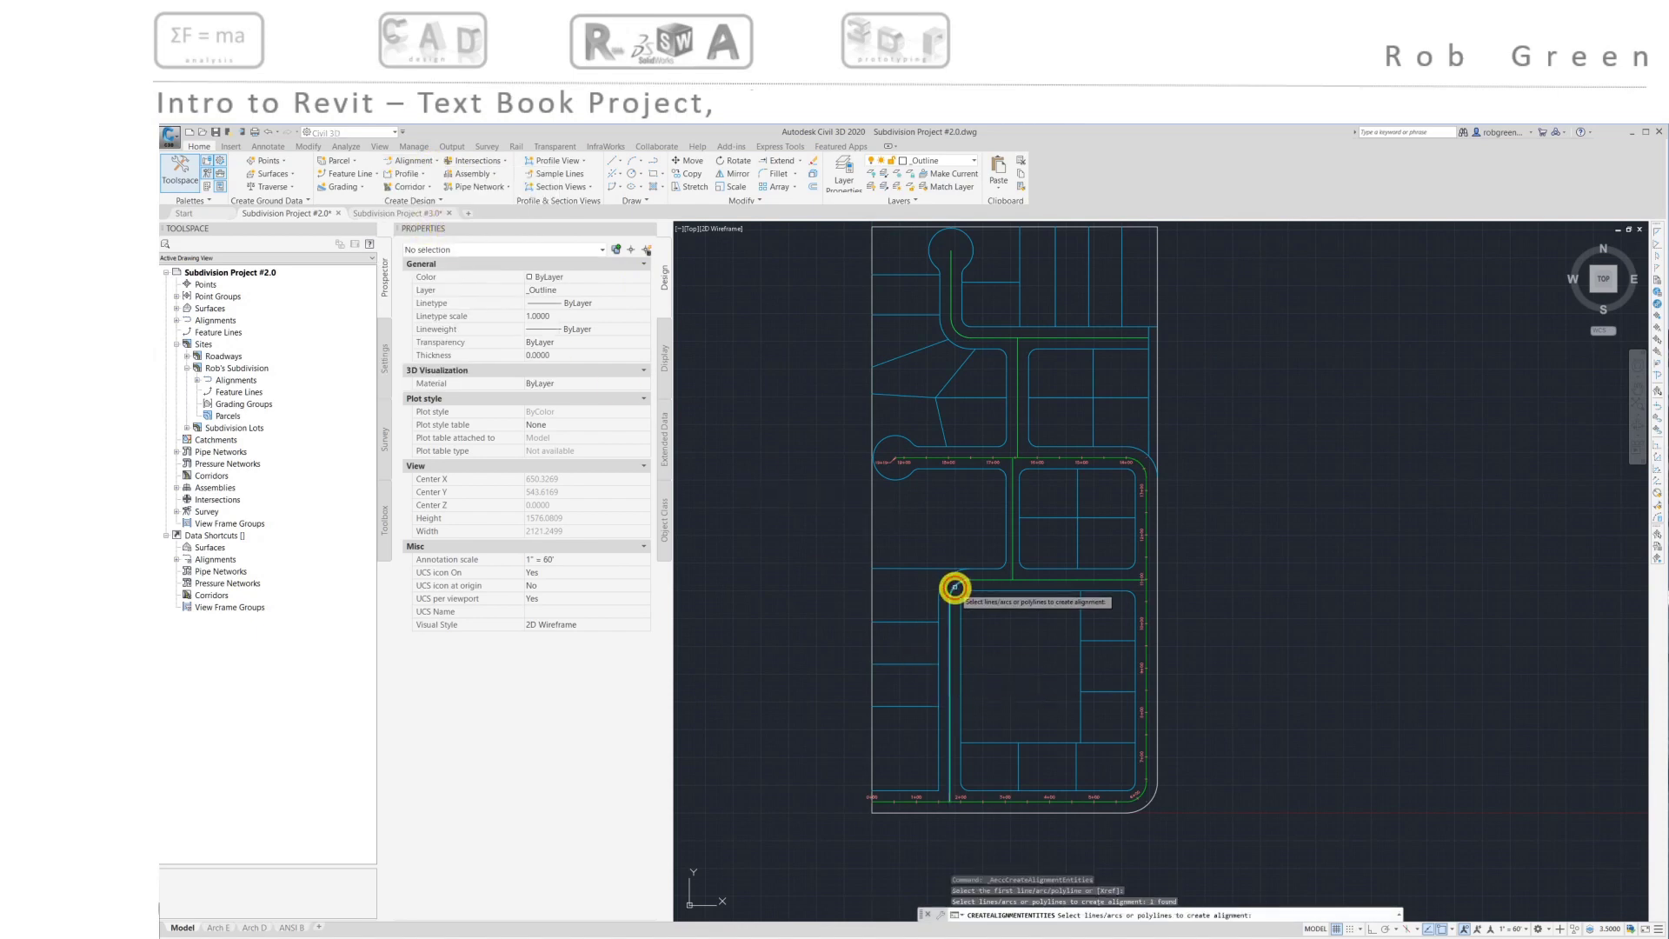
pyautogui.click(974, 581)
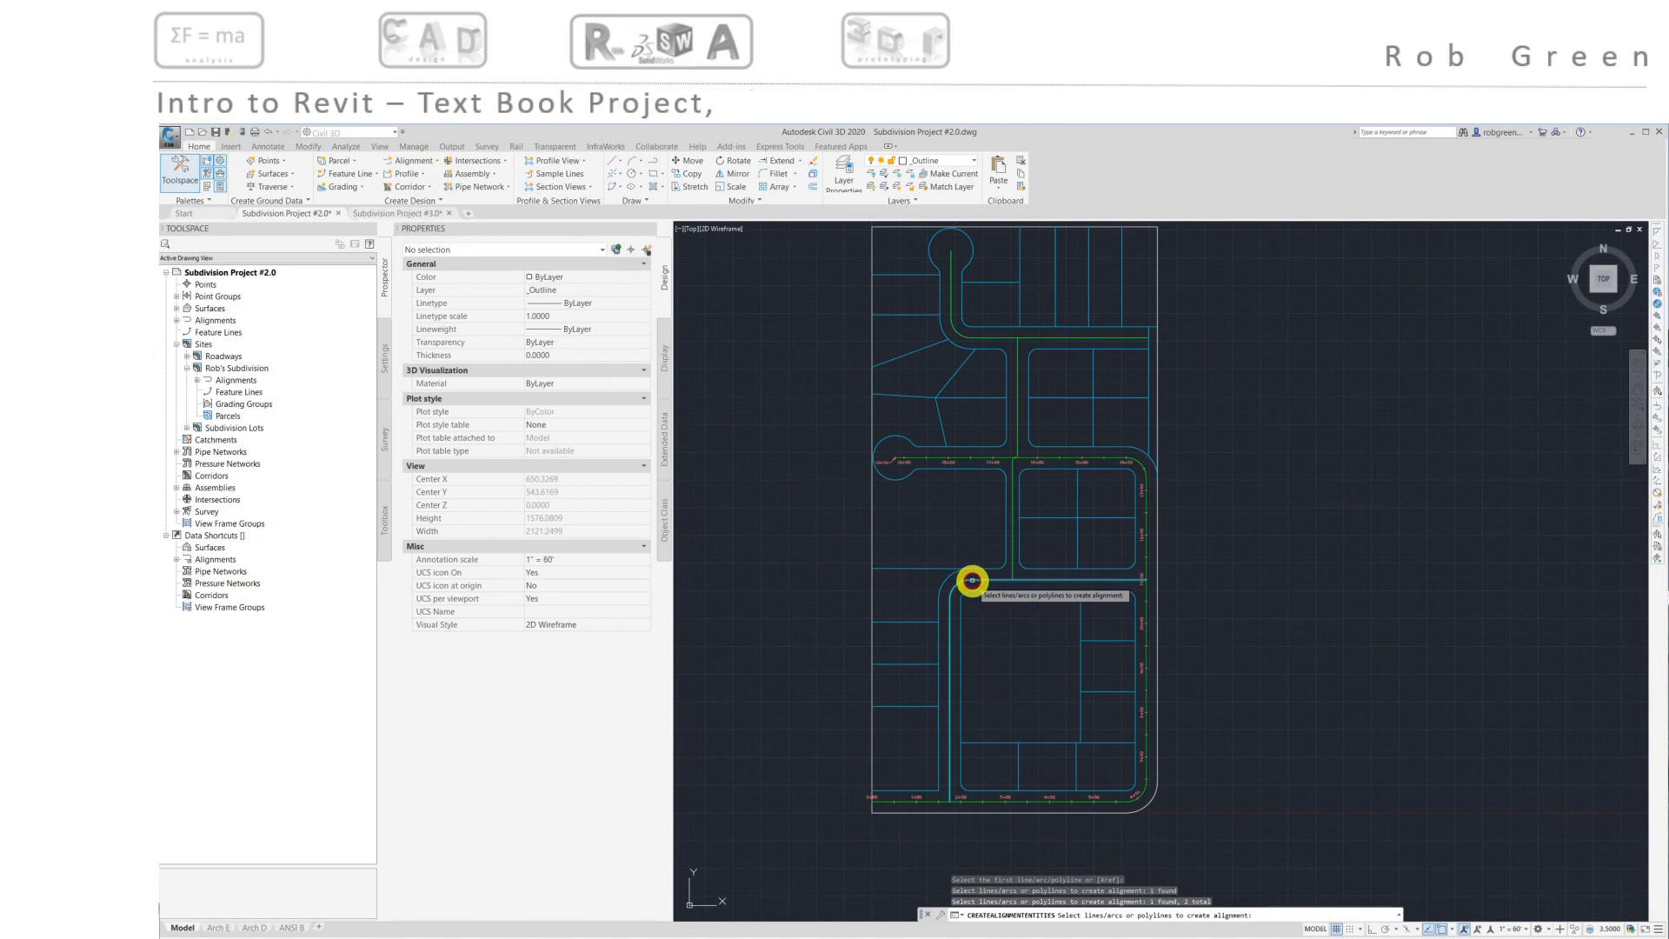
pyautogui.press('Return')
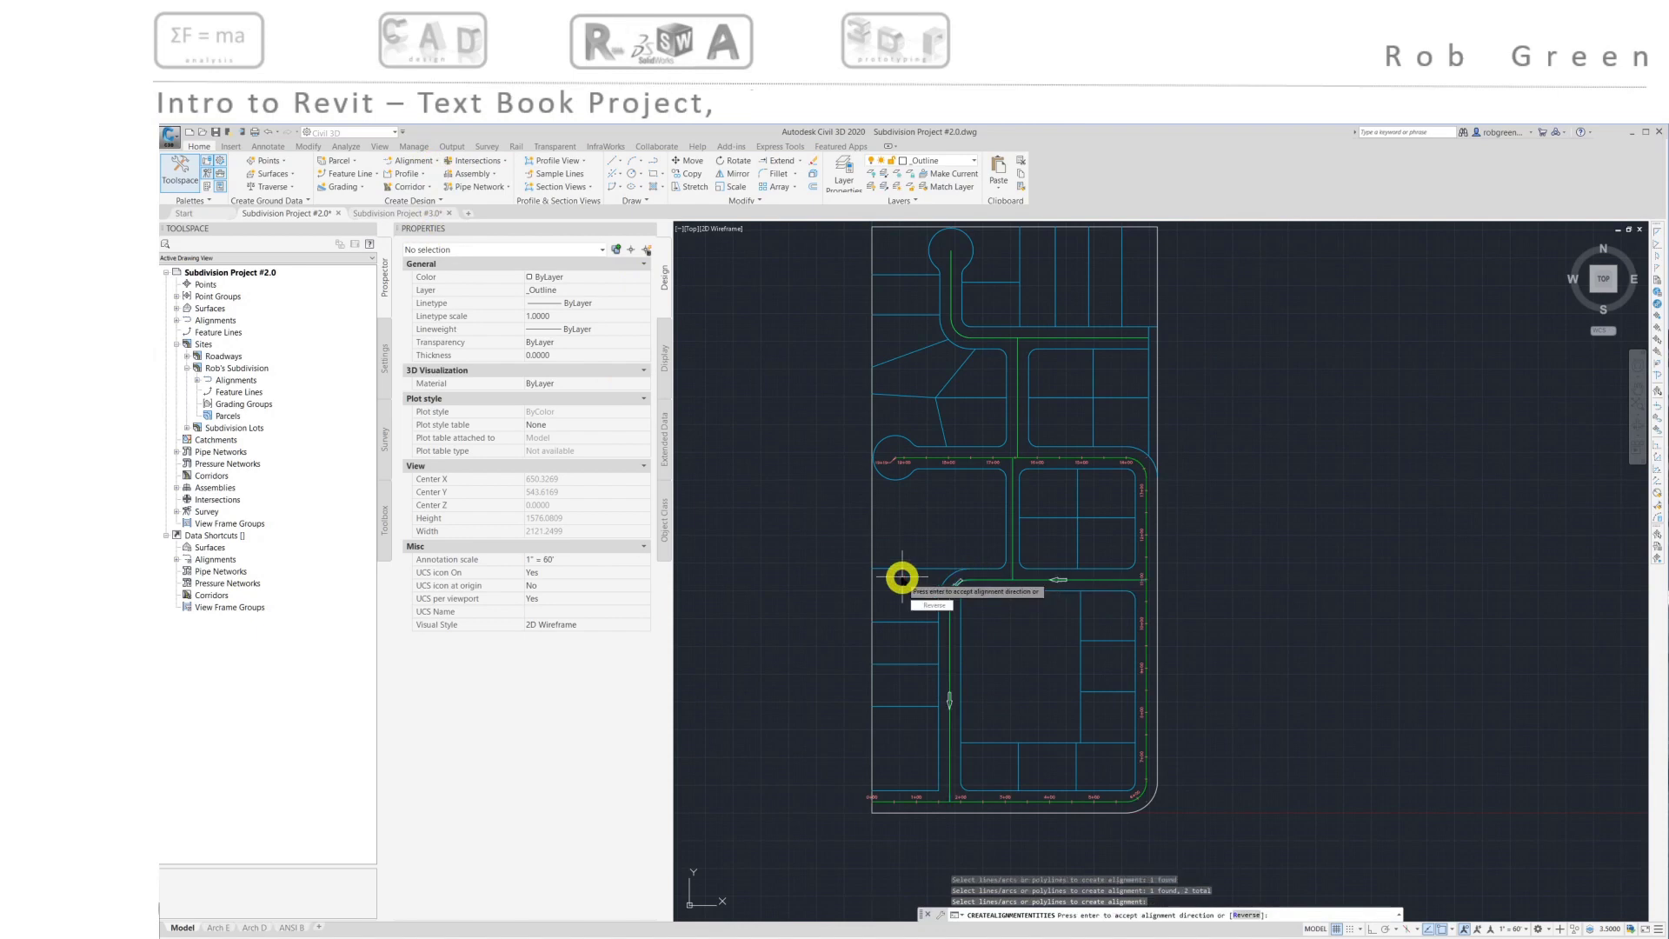
pyautogui.click(934, 605)
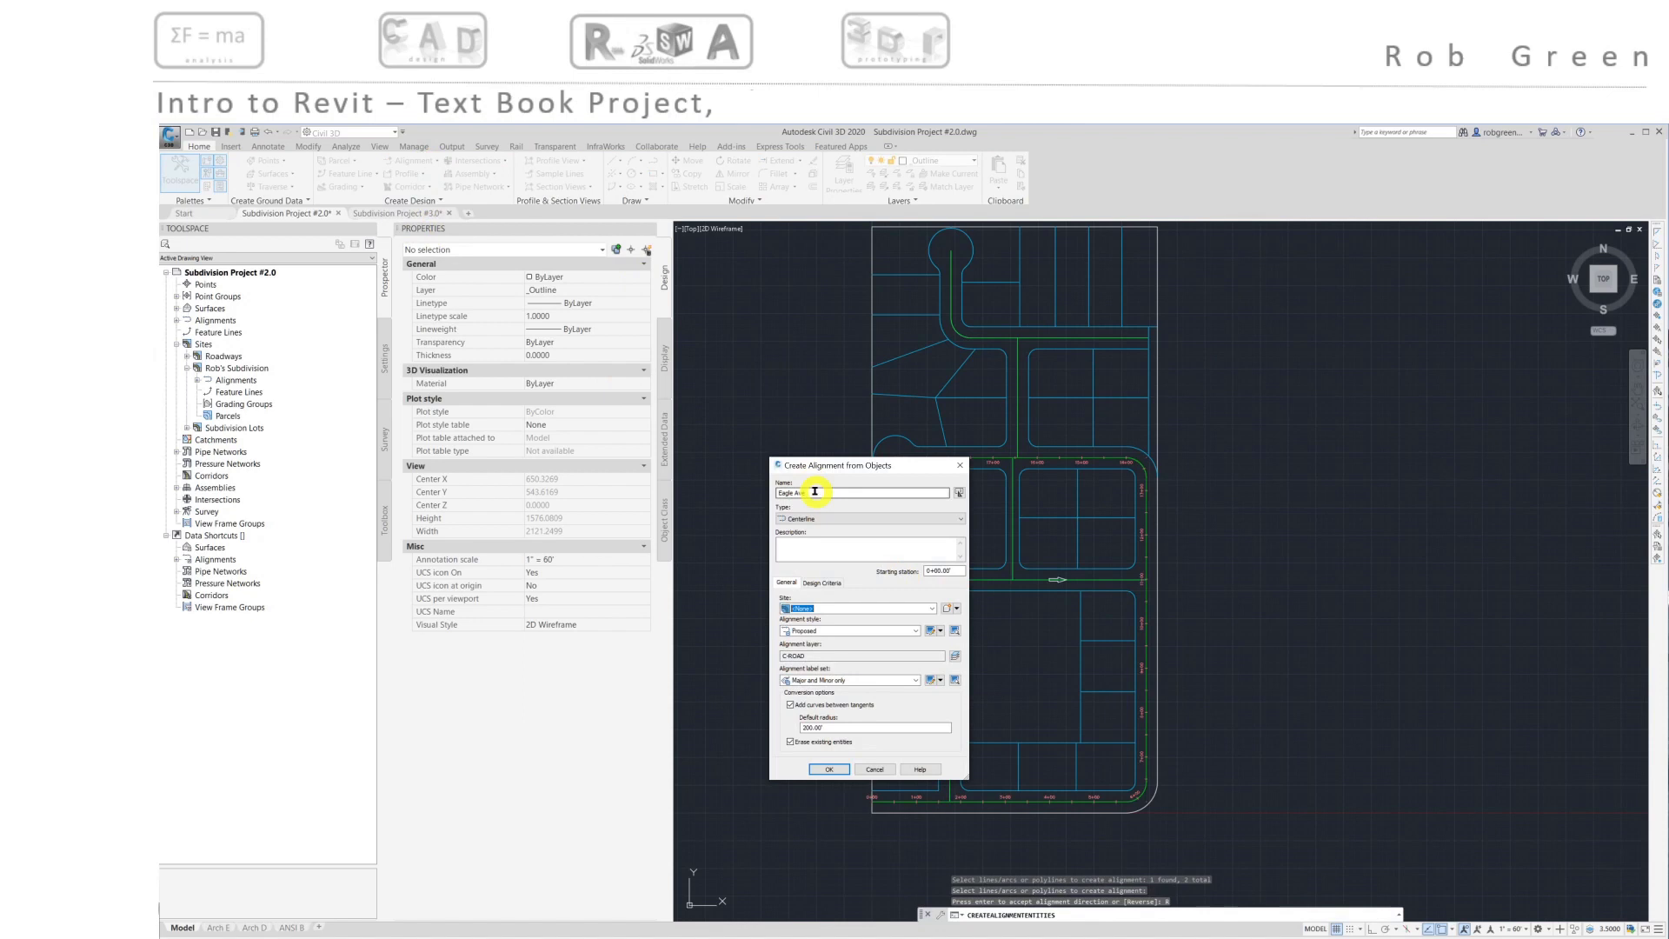
# Create the alignment as Red Hawk Street in the new Subdivision site, without adding curves between tangents or erasing existing entities
pyautogui.moveTo(814, 492); pyautogui.dragTo(753, 489)
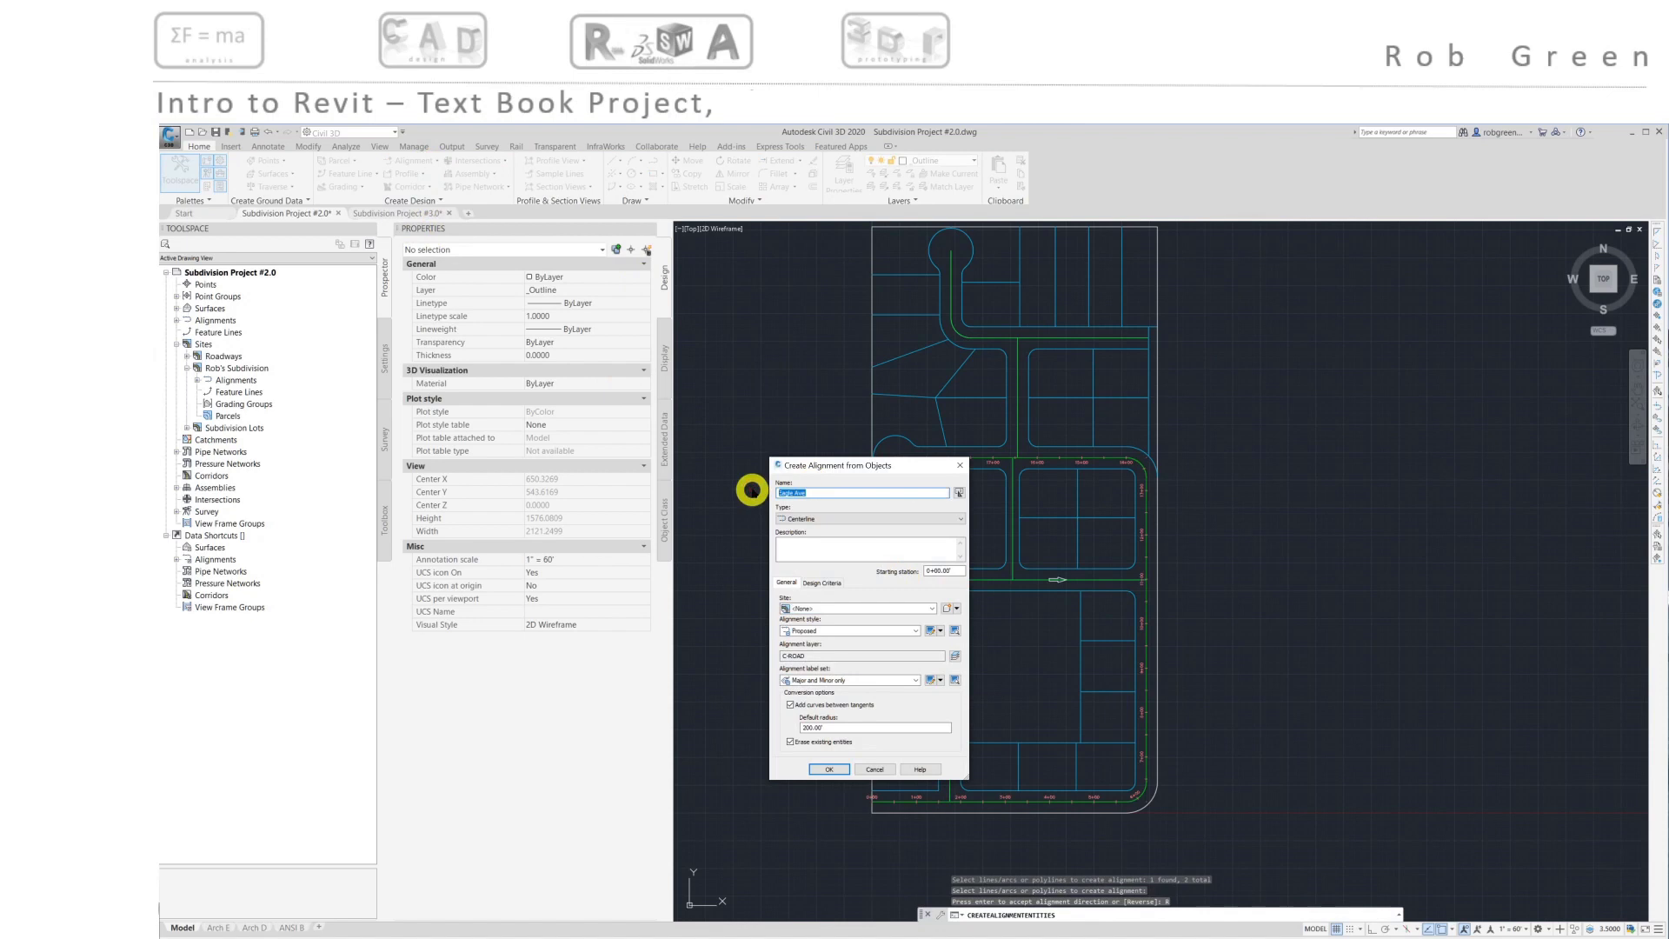
pyautogui.write('Red Hawk Street')
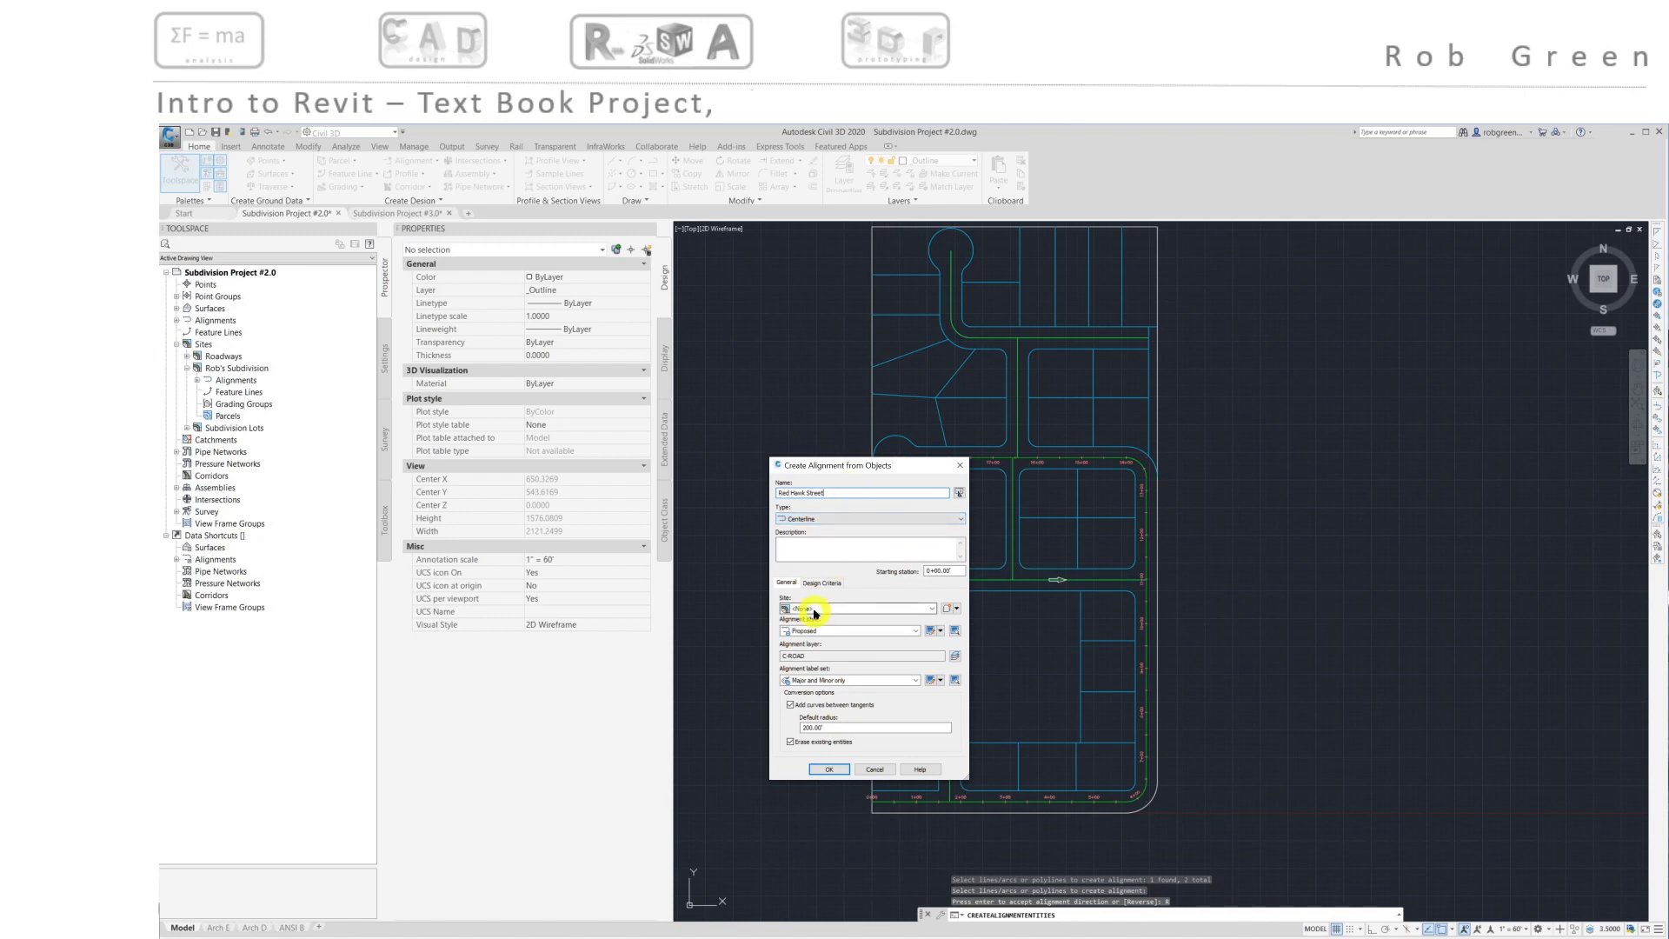
pyautogui.click(932, 611)
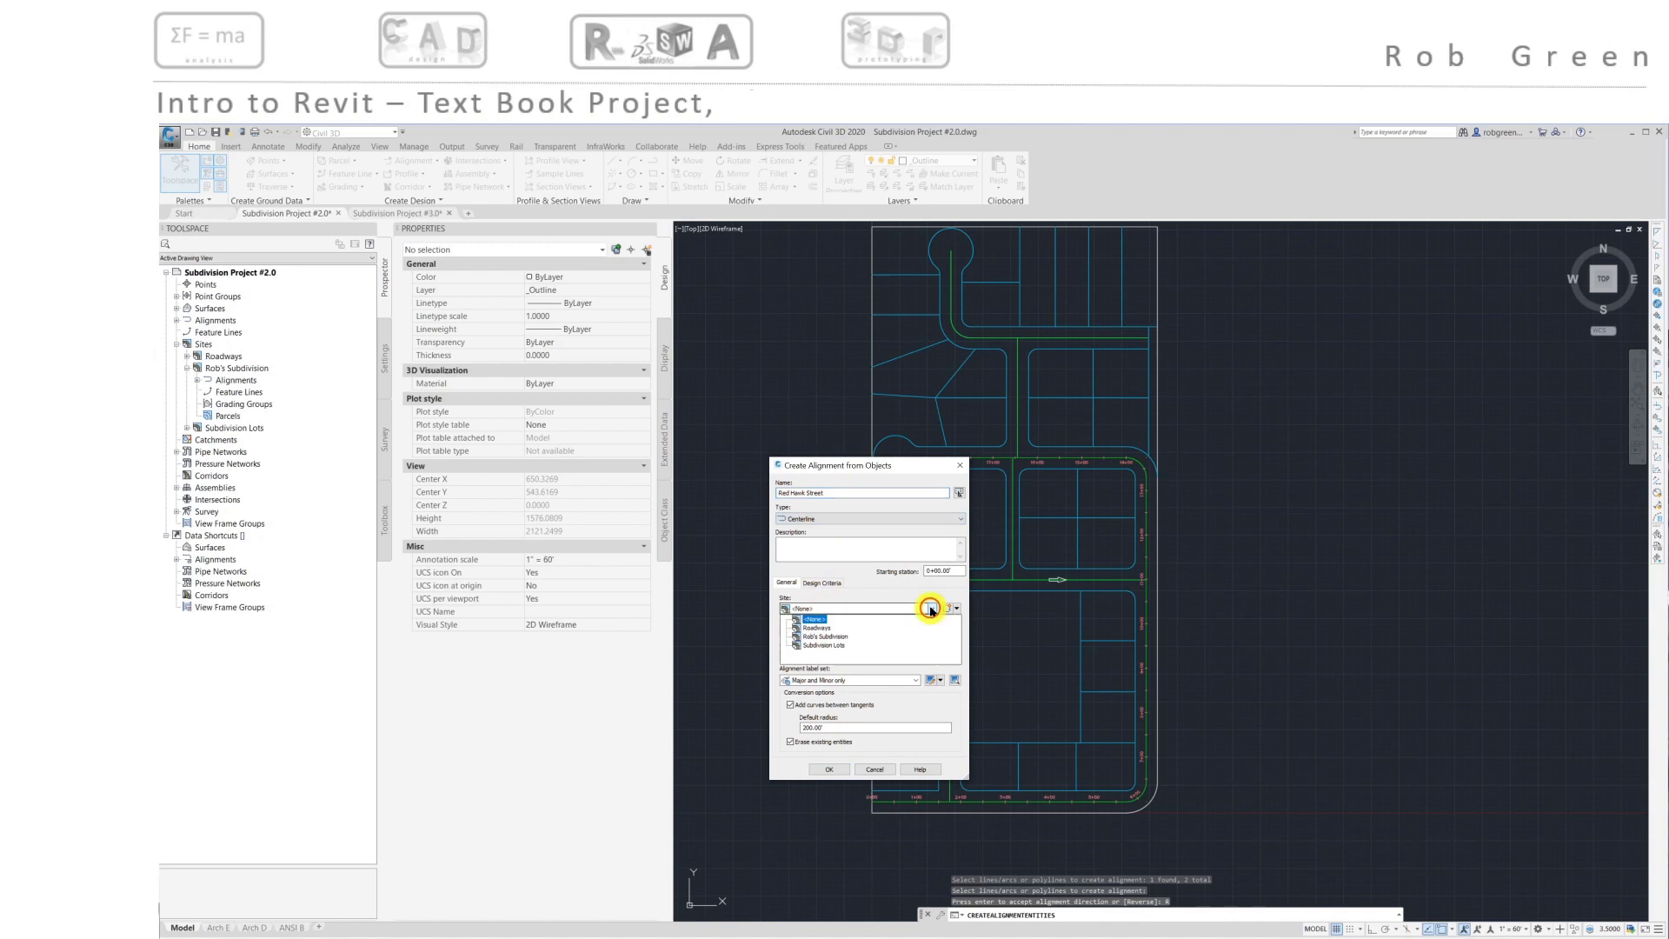
pyautogui.click(832, 637)
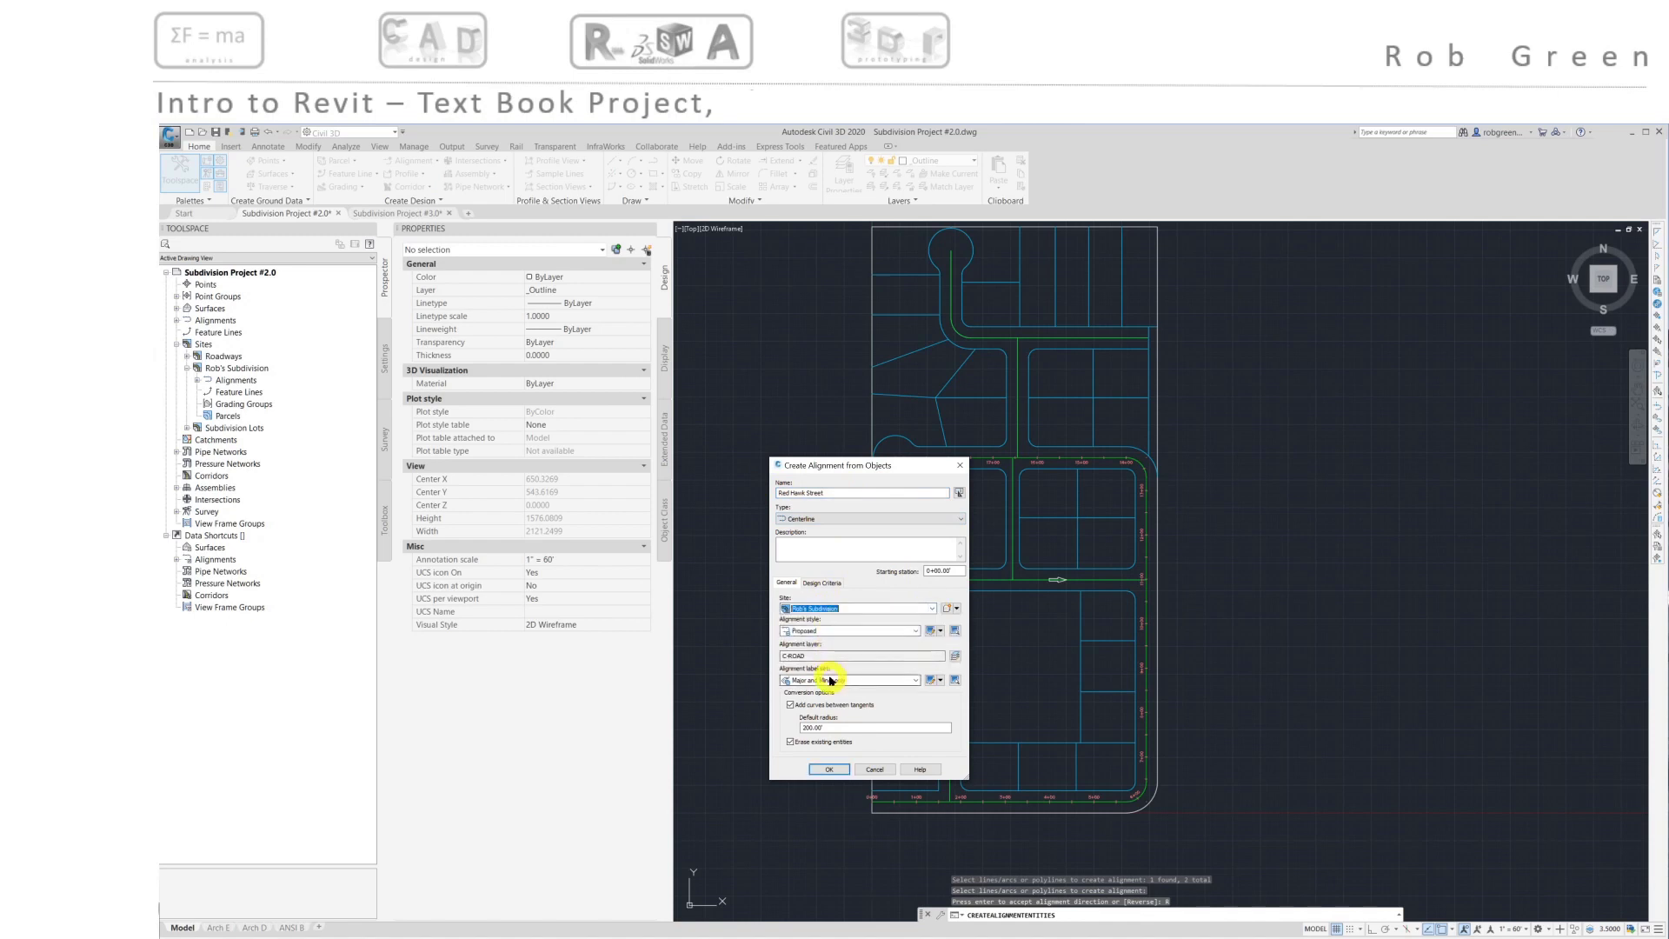
pyautogui.click(791, 705)
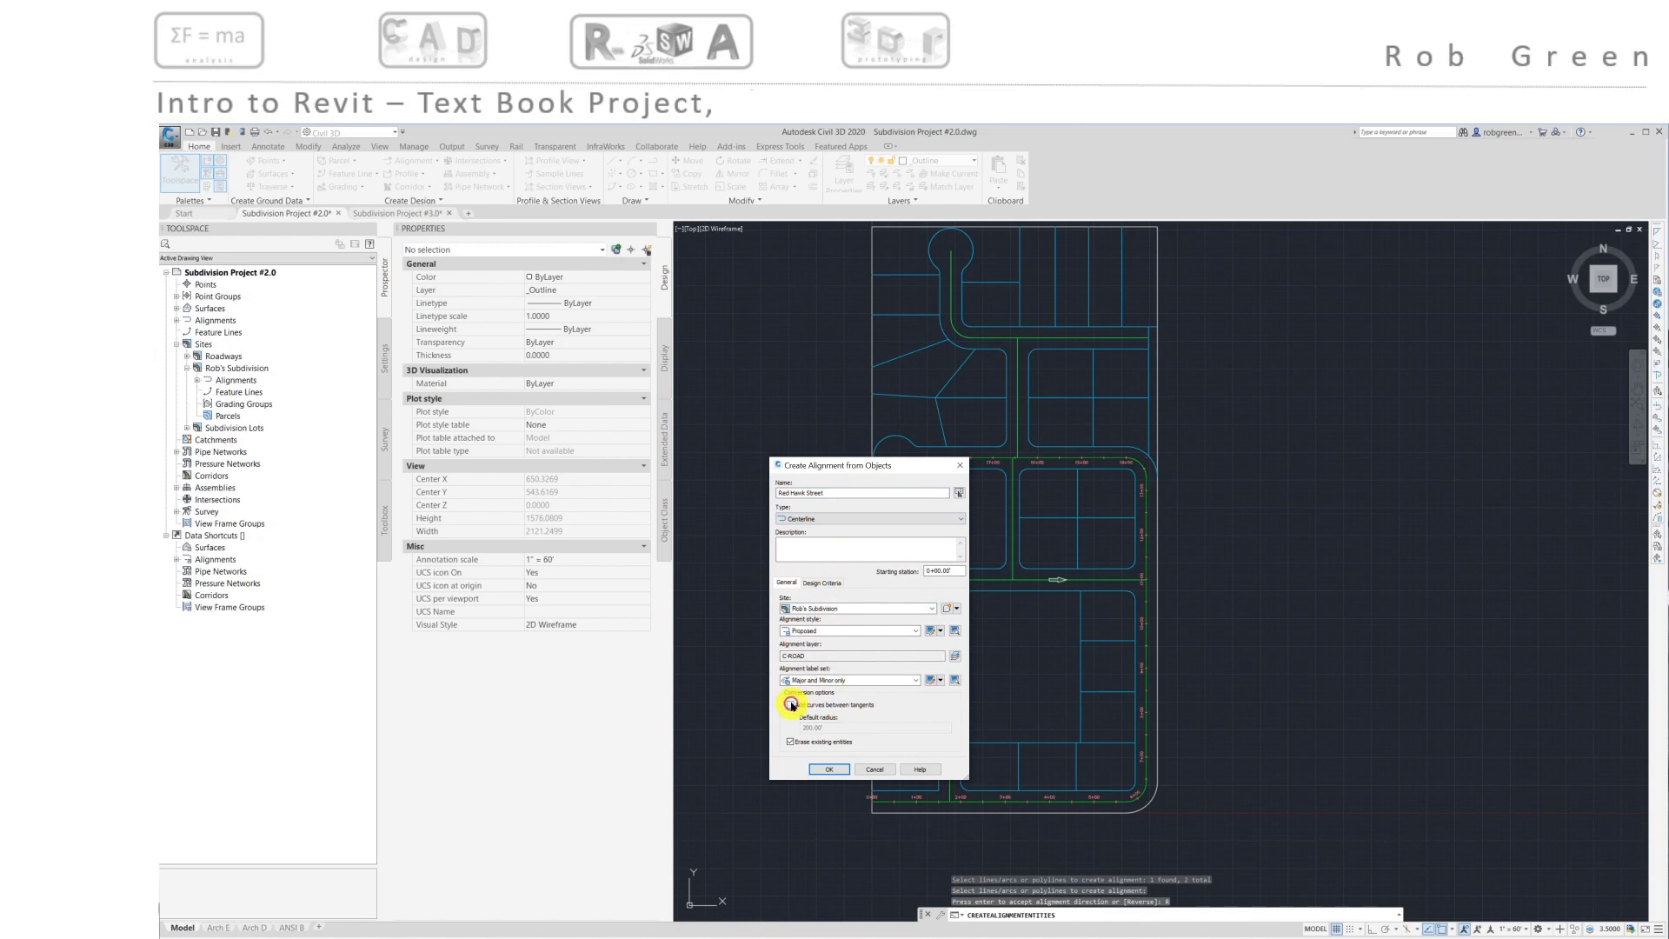
pyautogui.click(791, 744)
pyautogui.click(821, 770)
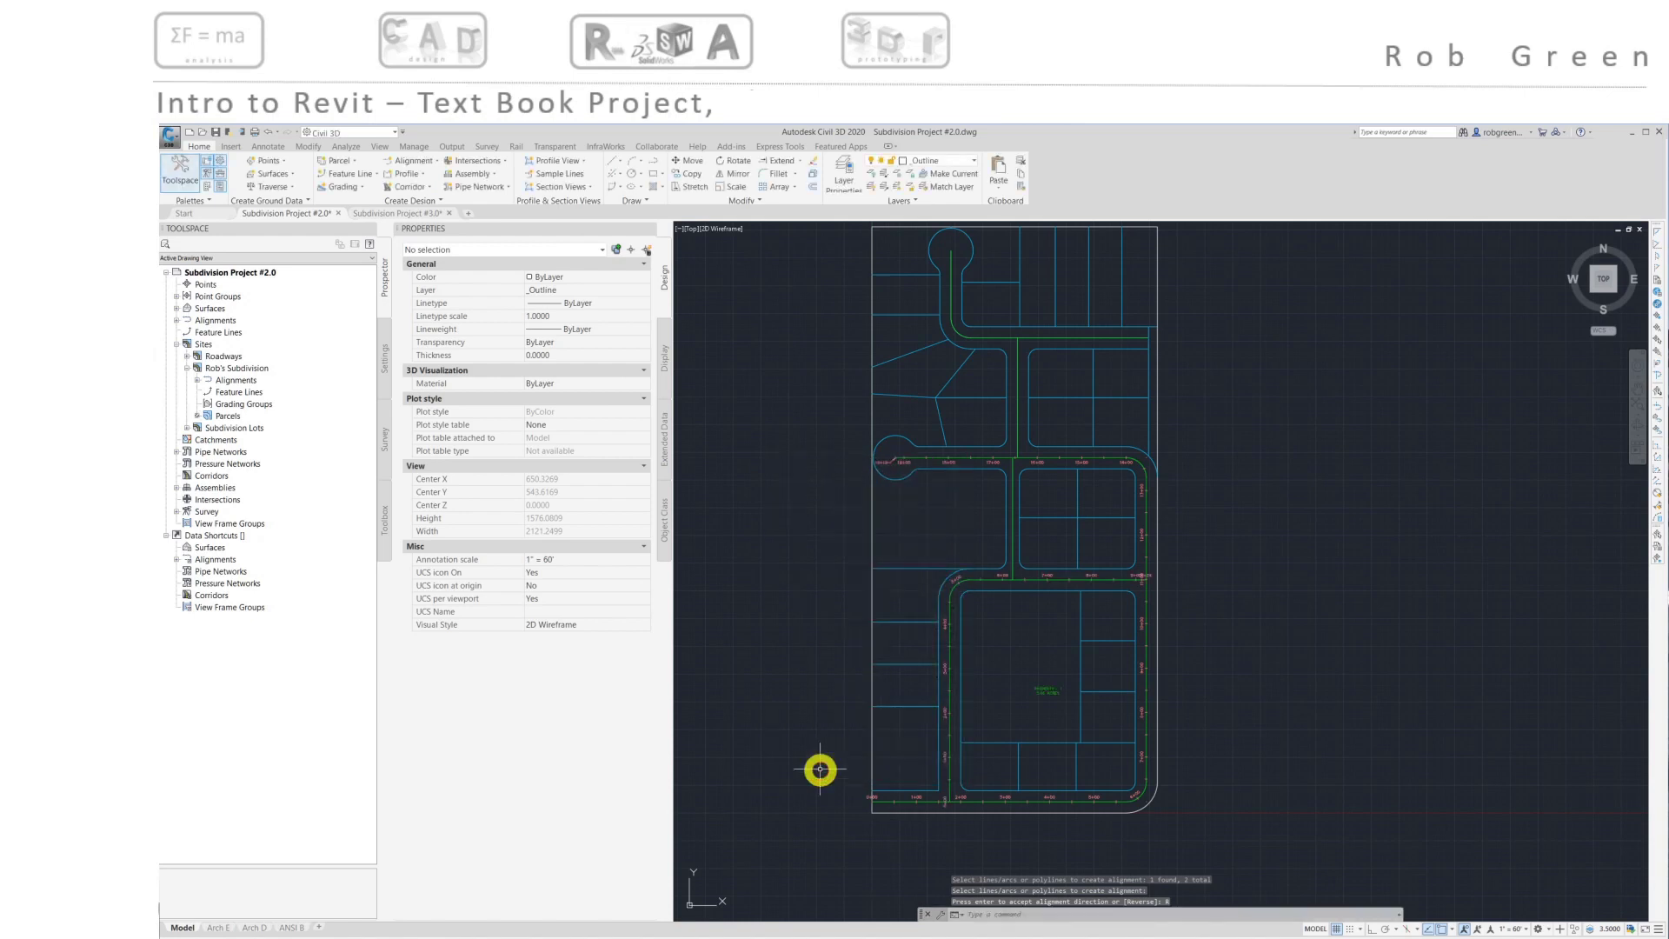
# Move Red Hawk Street's end station label at the east road up and to the west, clear of the 9+00 label
pyautogui.scroll(6, 1135, 577)
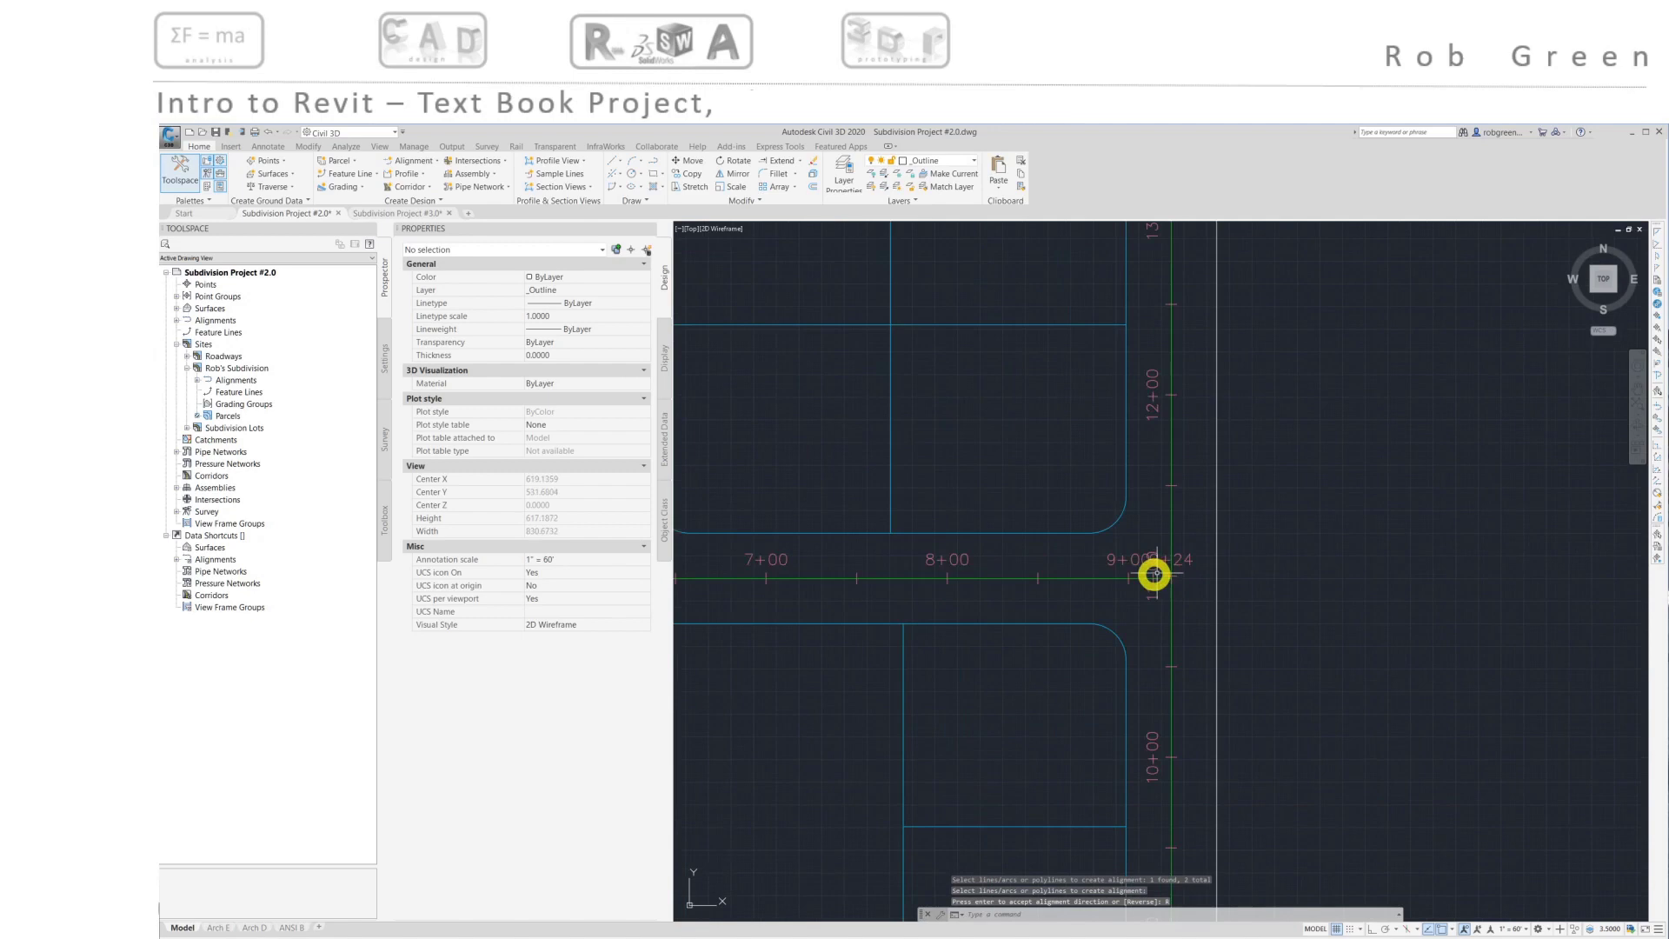
pyautogui.scroll(5, 1156, 574)
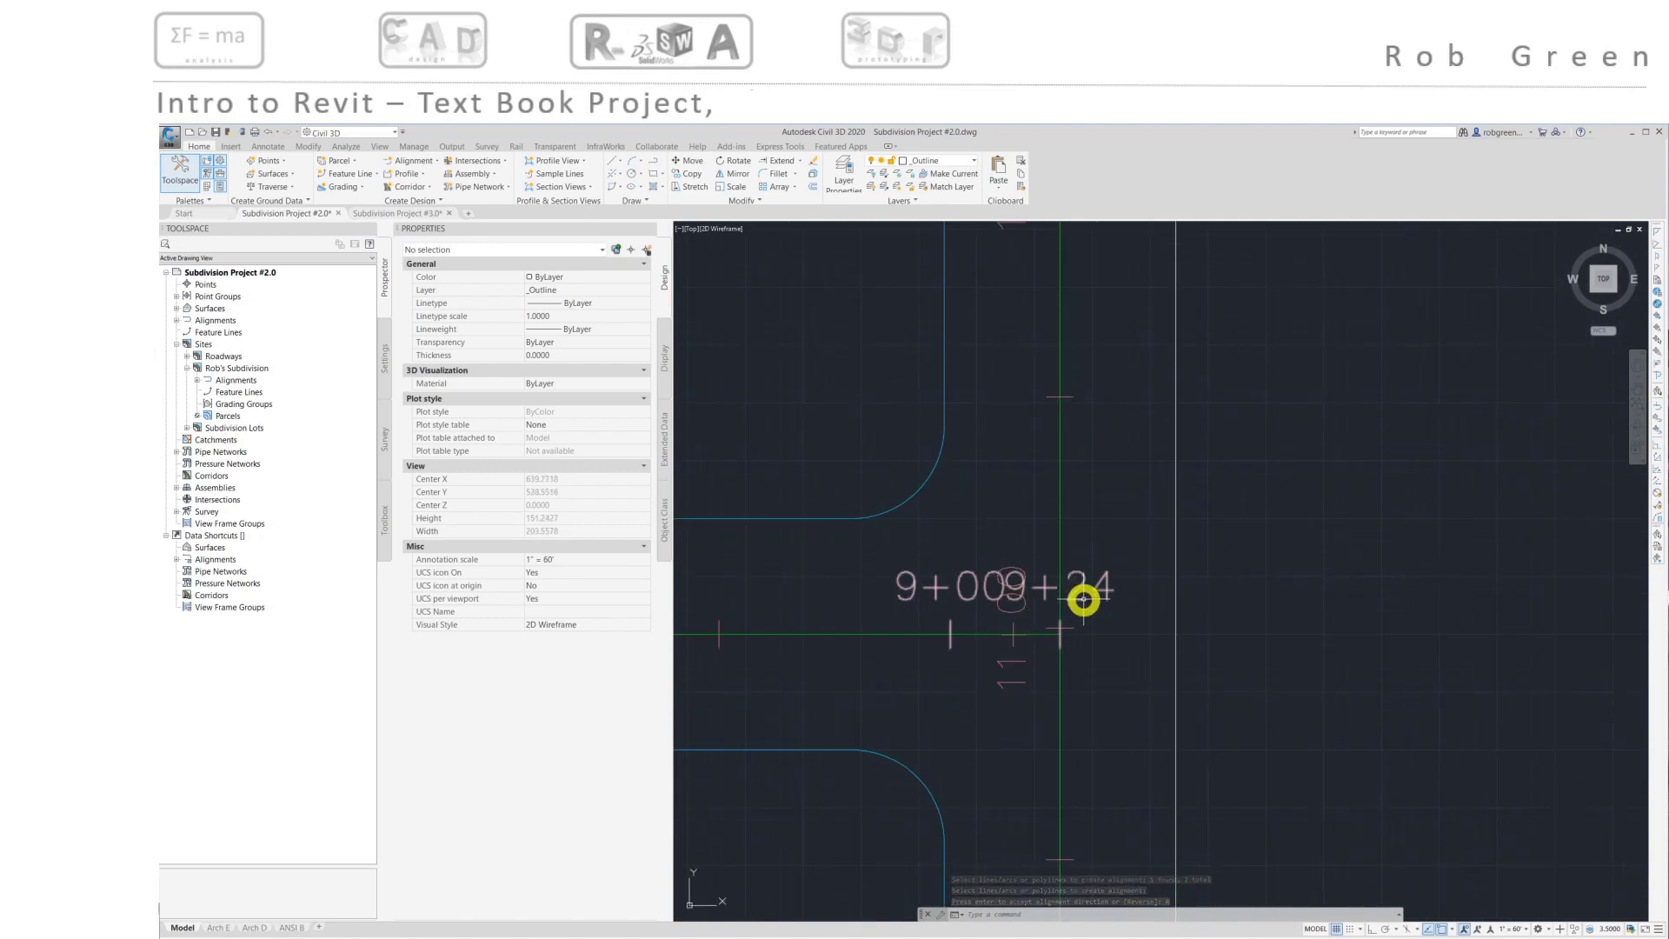
pyautogui.click(1083, 599)
pyautogui.click(1059, 633)
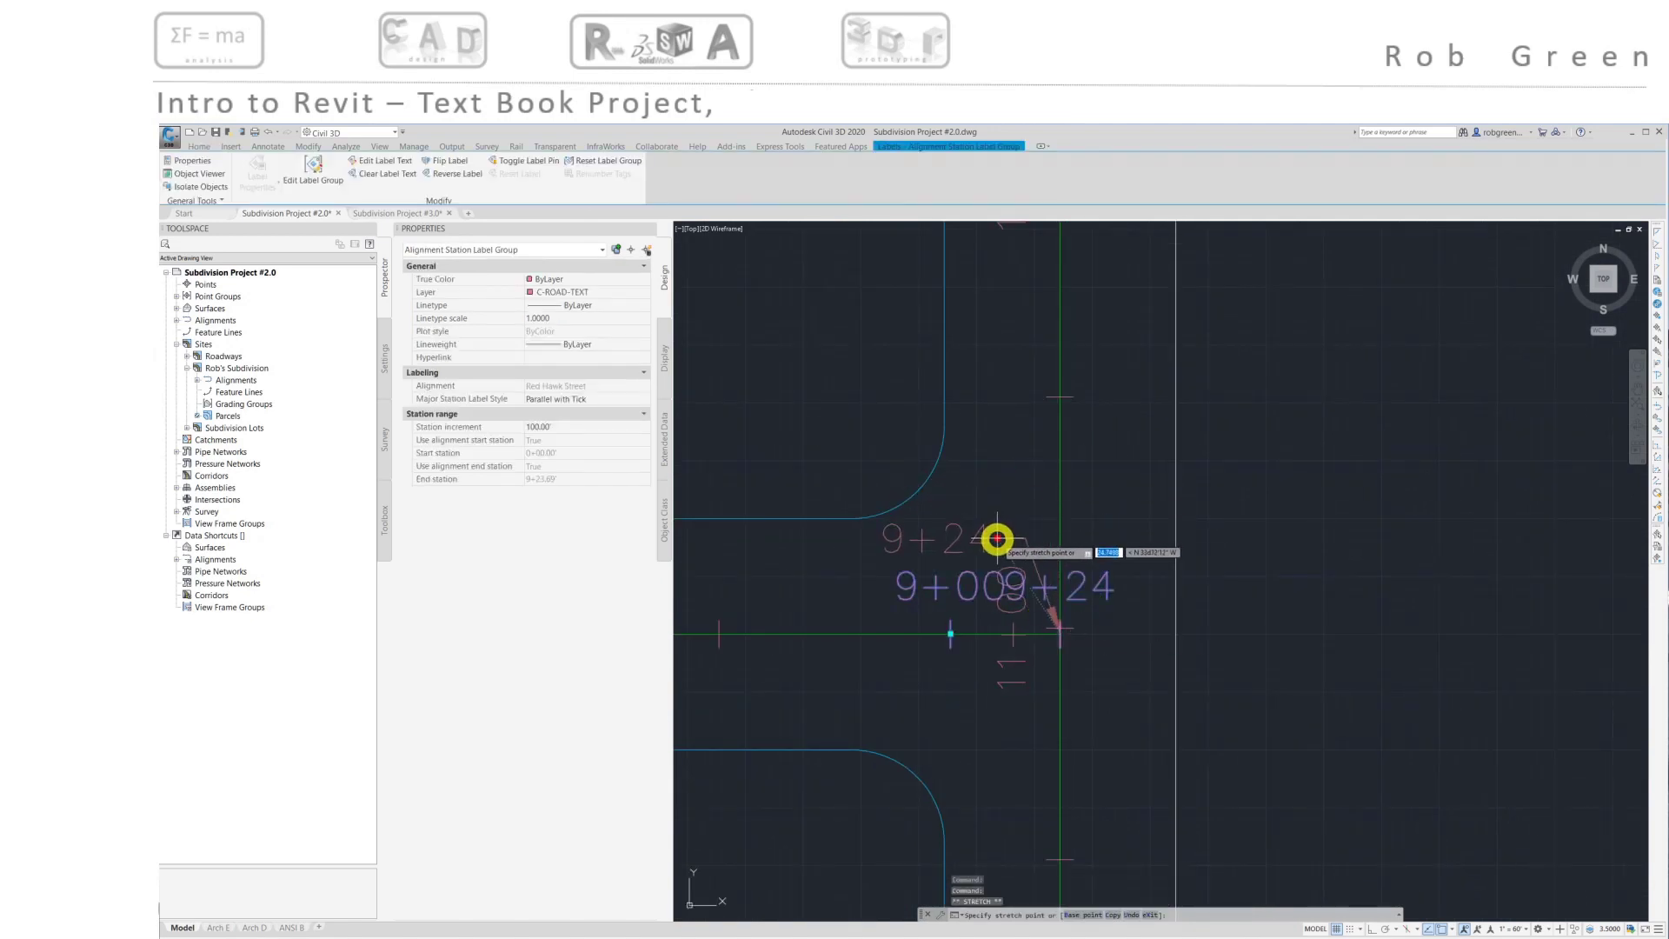
pyautogui.press('Escape')
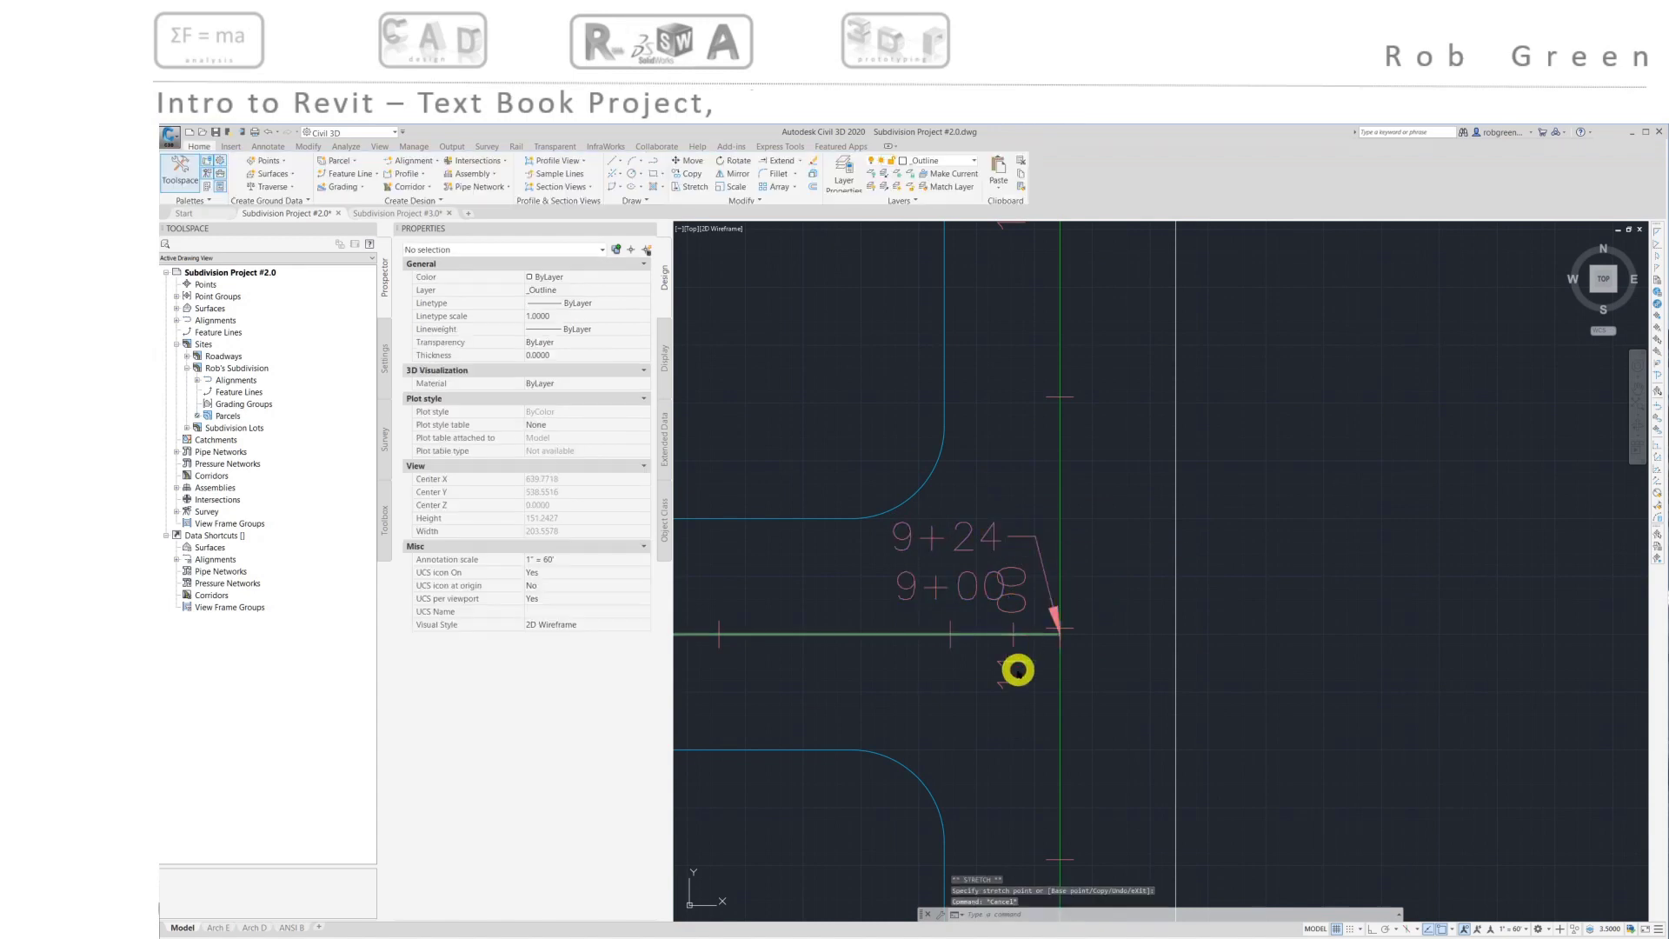
# Move Eagle Ave's 11+00 station label south-west of the Red Hawk Street intersection, clear of the 9+00 label
pyautogui.scroll(-4, 1018, 669)
pyautogui.moveTo(961, 764); pyautogui.dragTo(956, 708, button='middle')
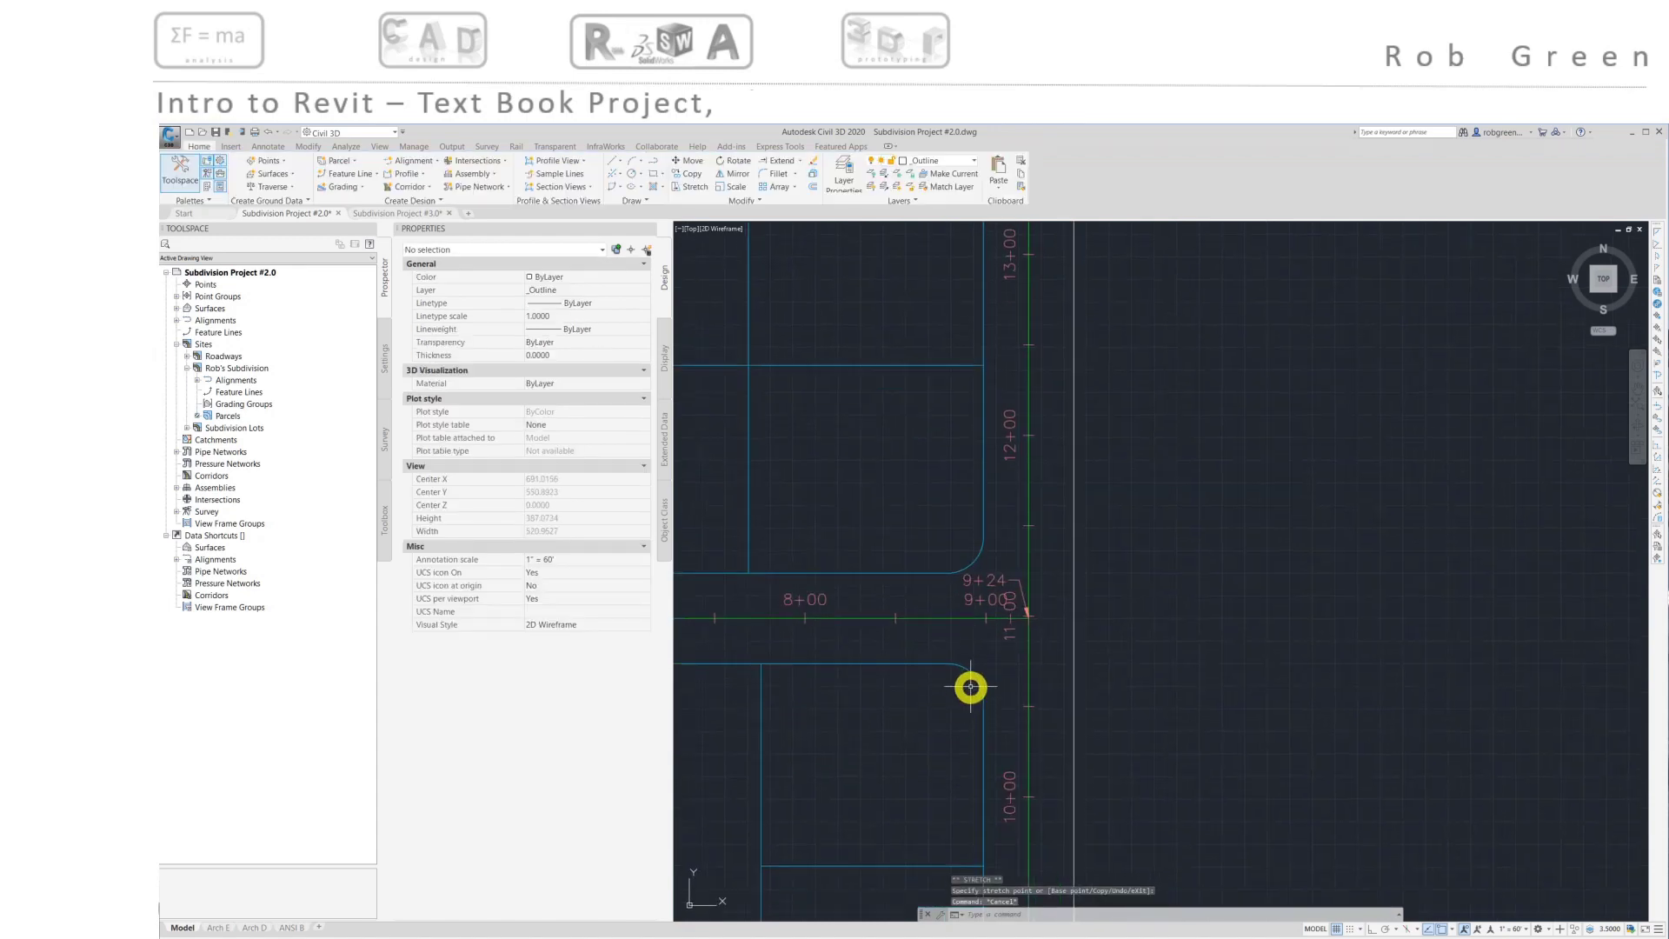
pyautogui.scroll(4, 970, 686)
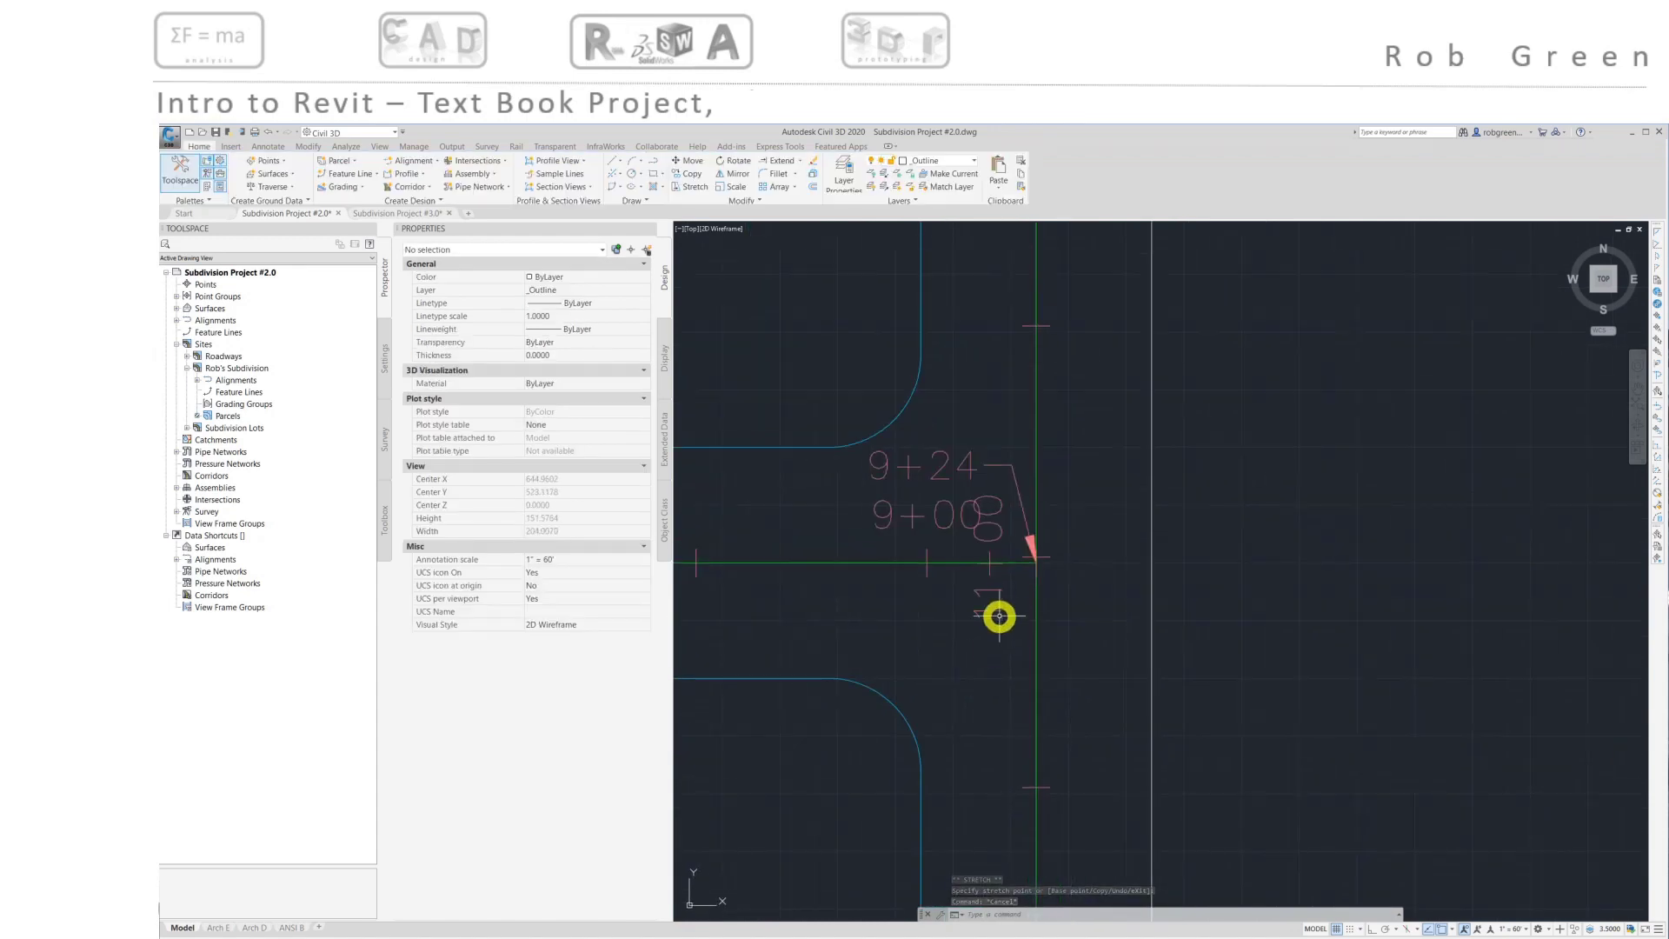
pyautogui.click(996, 609)
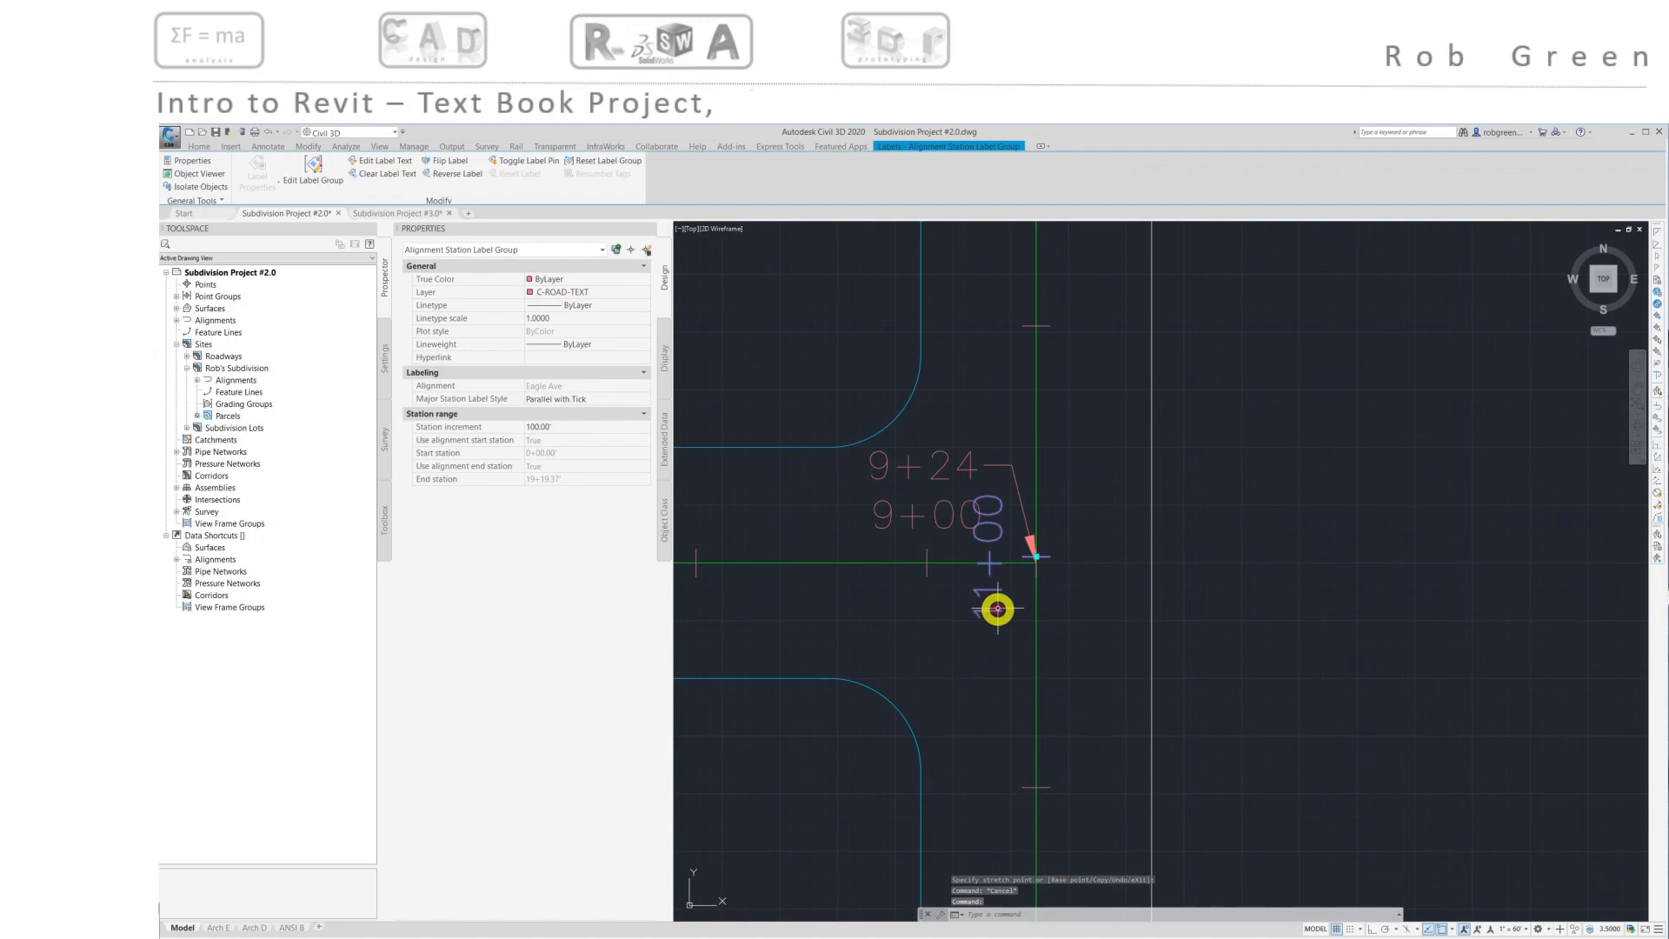
pyautogui.click(1032, 557)
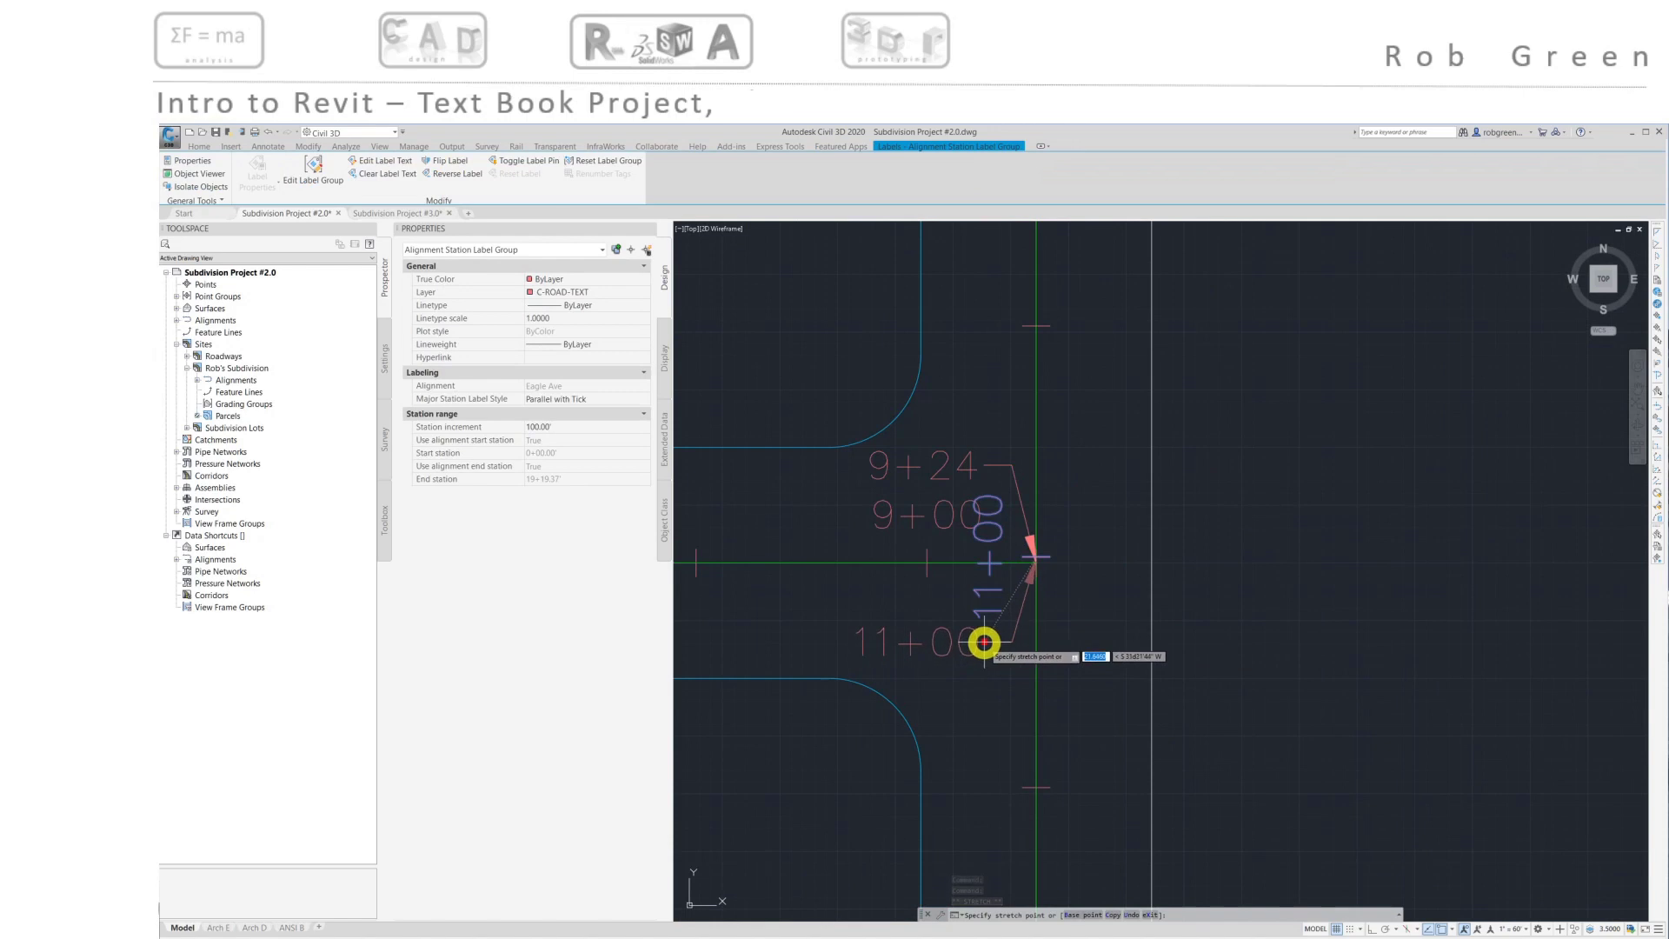
pyautogui.press('Escape')
pyautogui.scroll(-2, 999, 704)
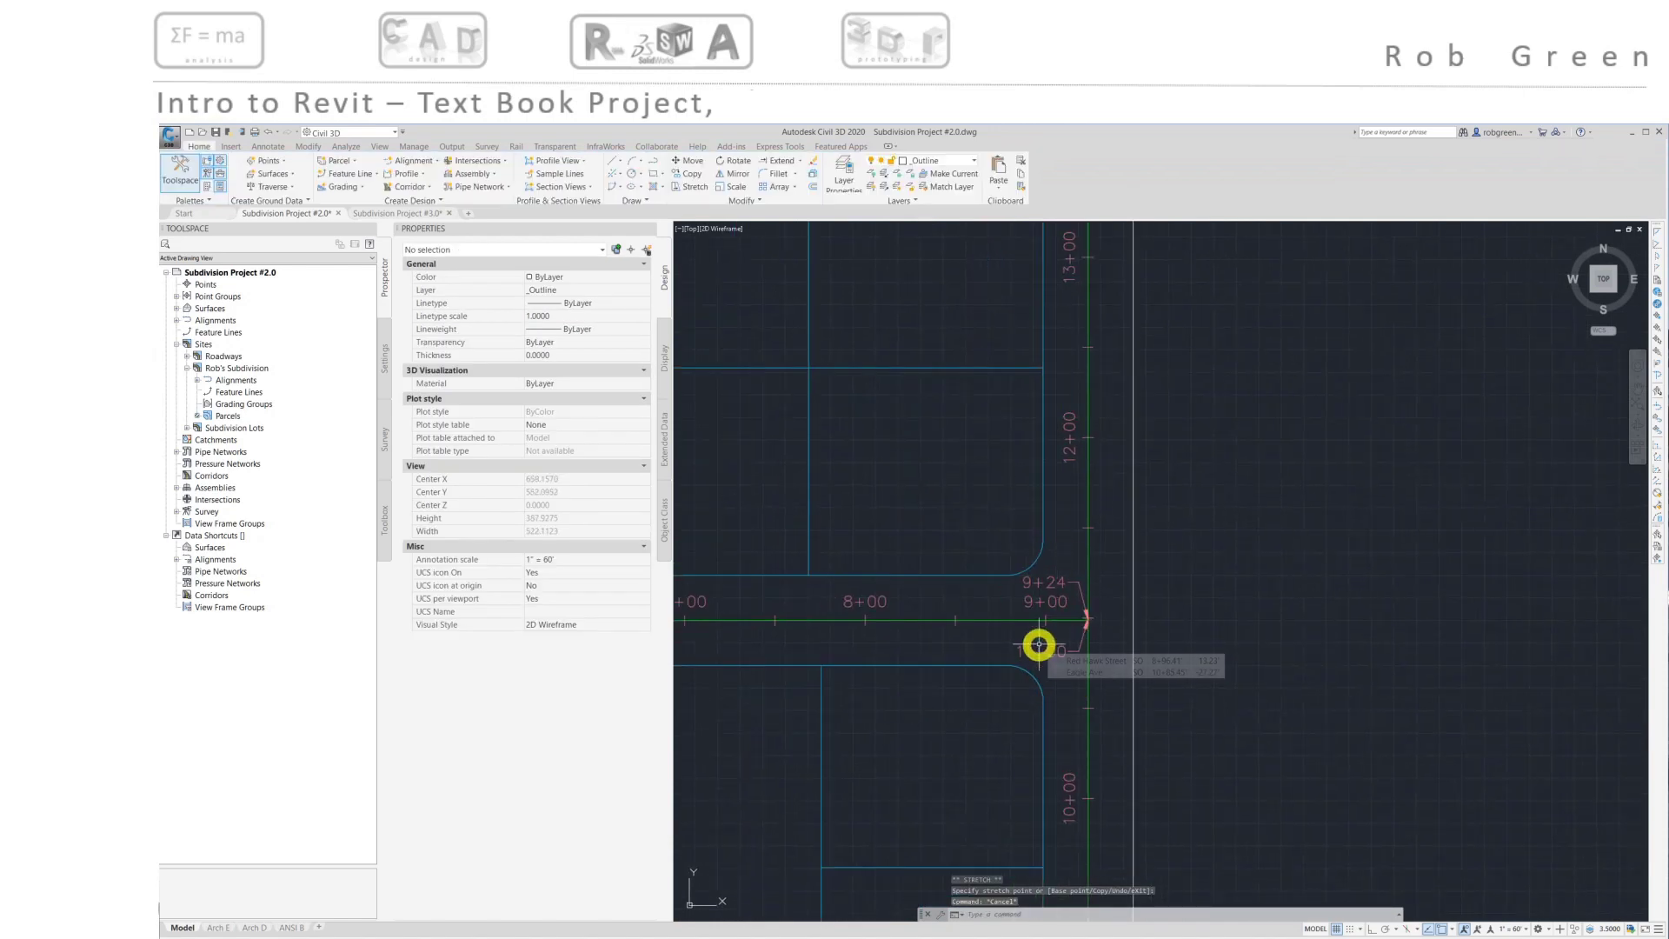
# Start an alignment from objects using the short north-south centerline between Red Hawk Street and Eagle Ave, and reverse its direction
pyautogui.scroll(-6, 1036, 643)
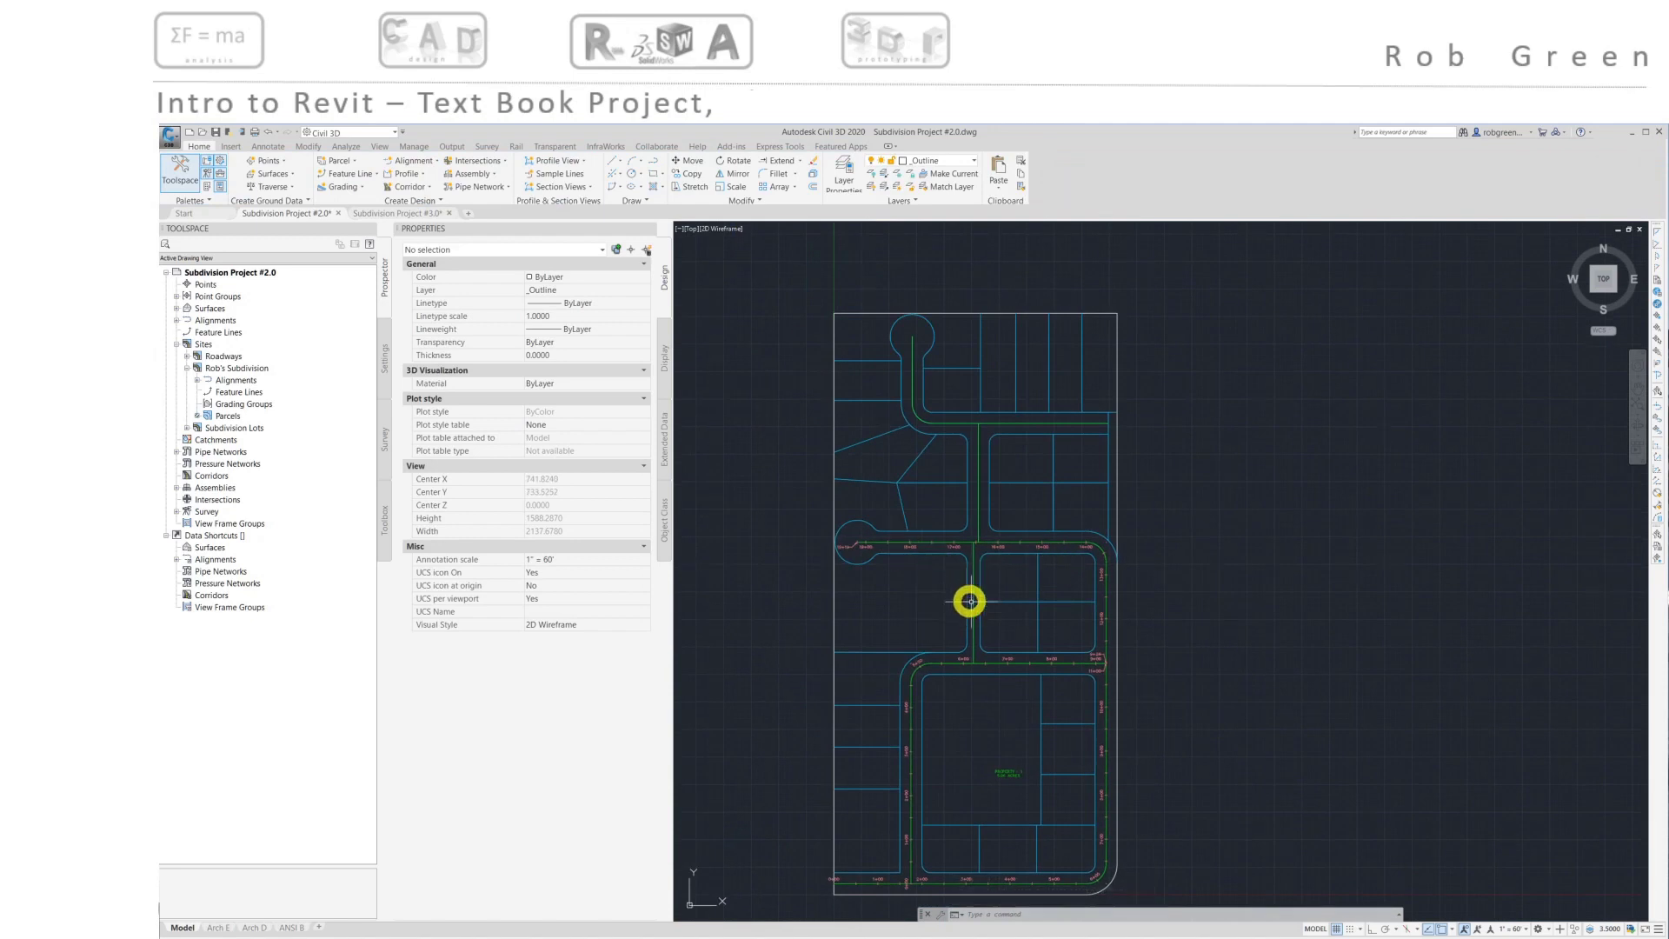
pyautogui.scroll(4, 969, 600)
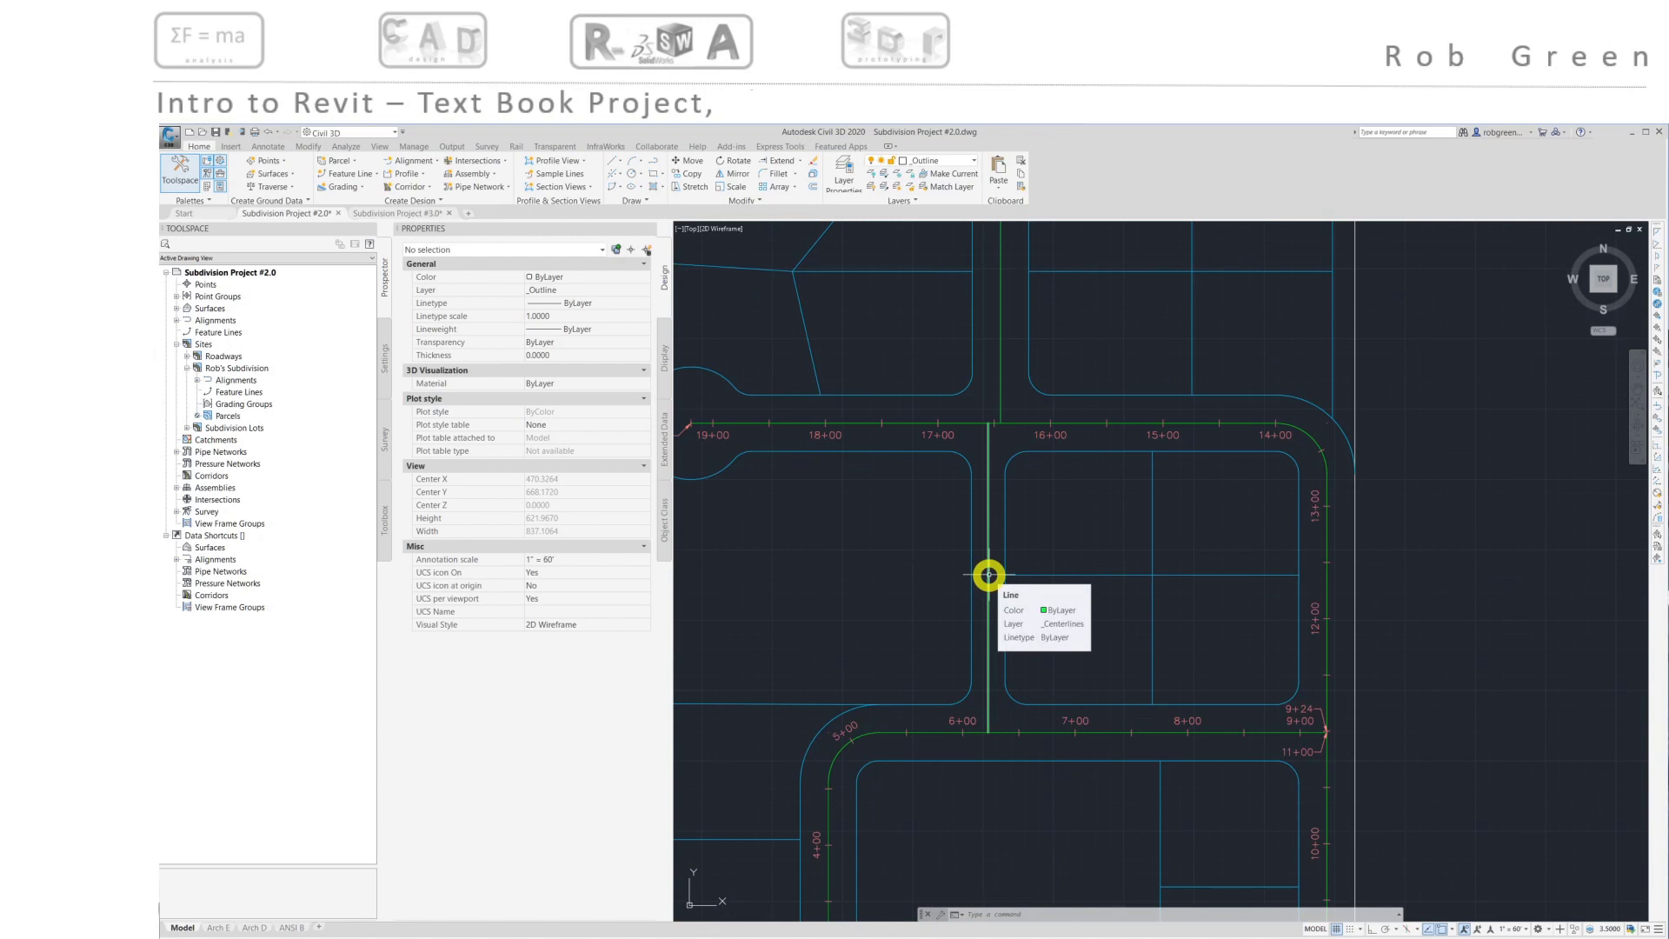
pyautogui.click(410, 162)
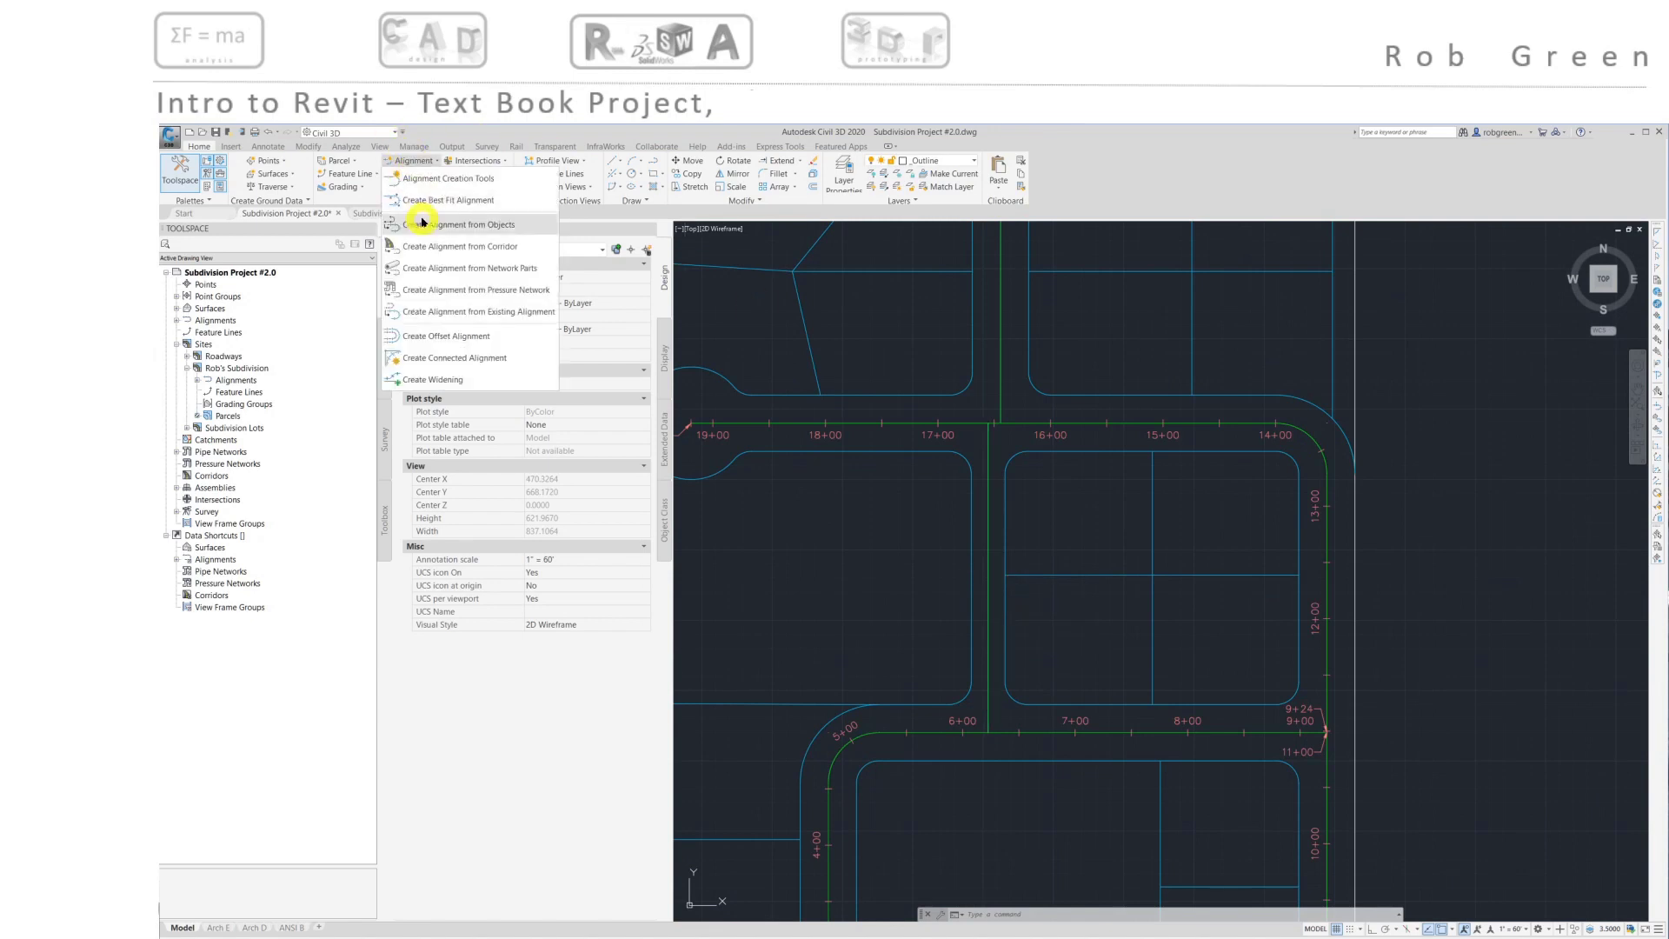
pyautogui.click(502, 225)
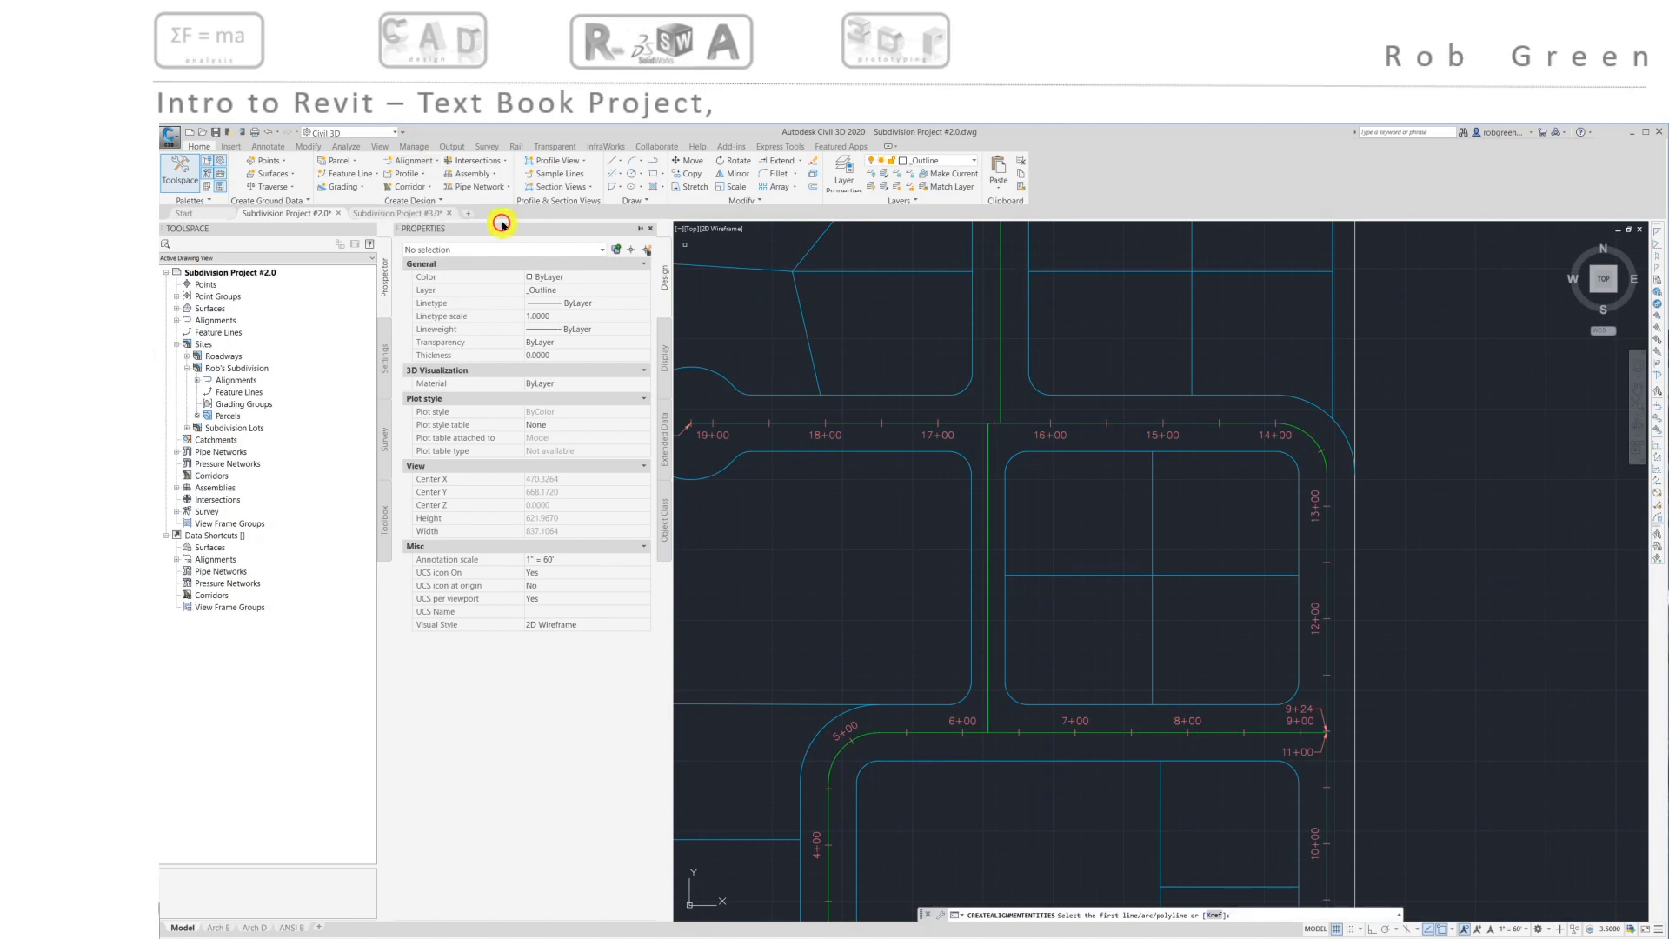
pyautogui.click(988, 519)
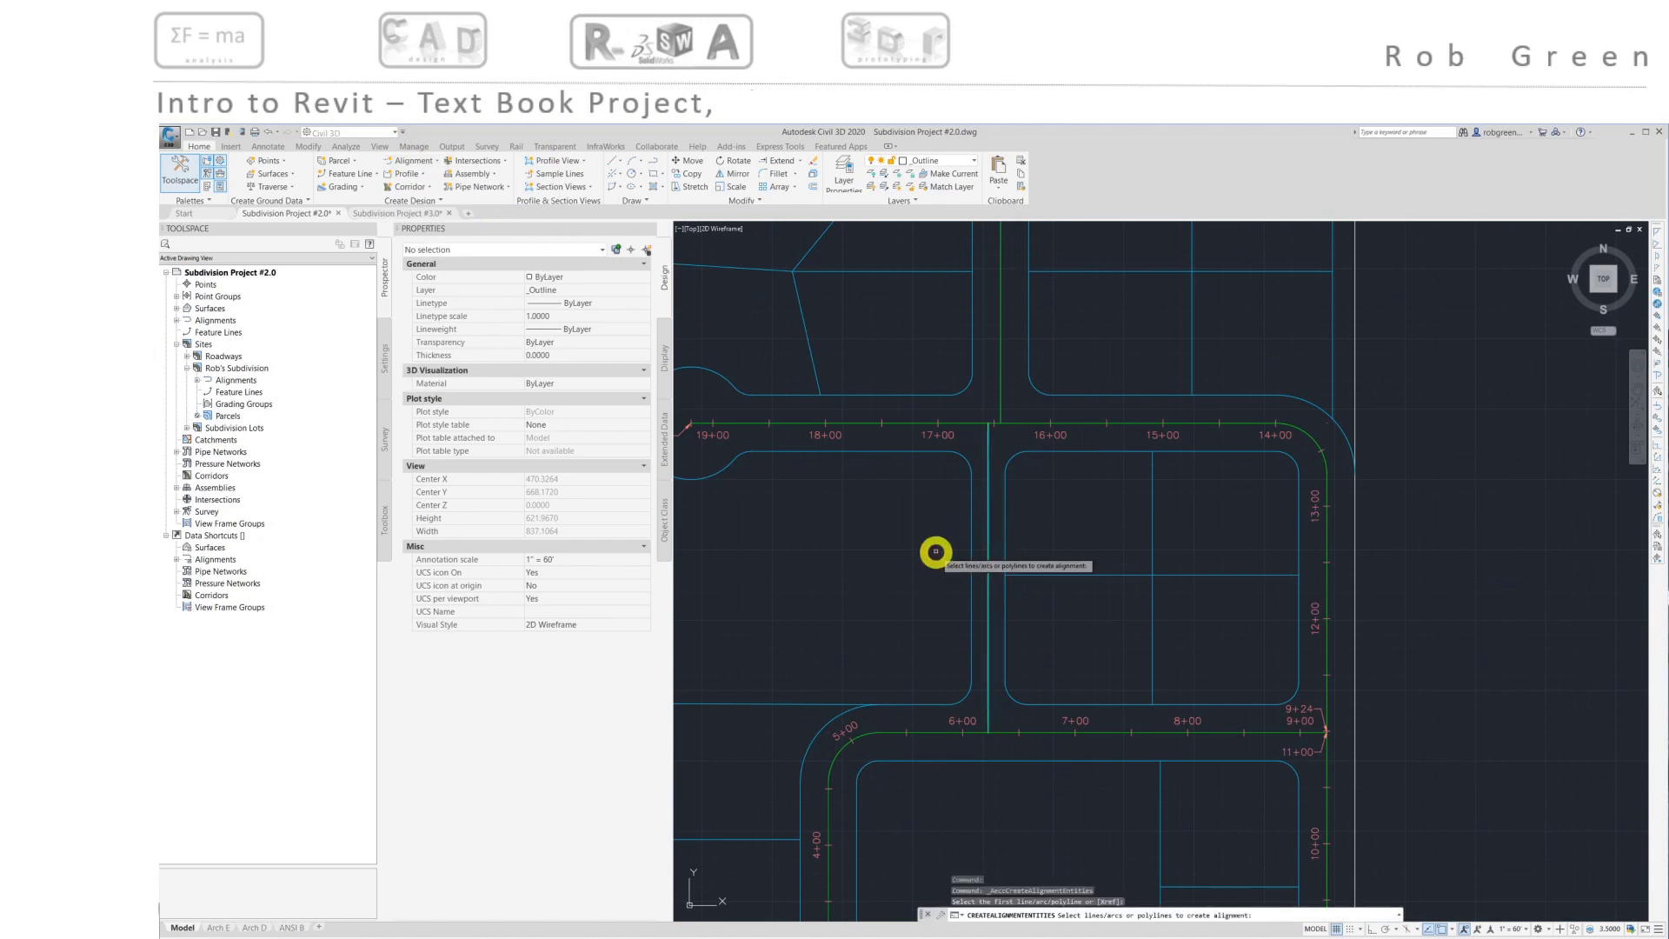
pyautogui.press('Return')
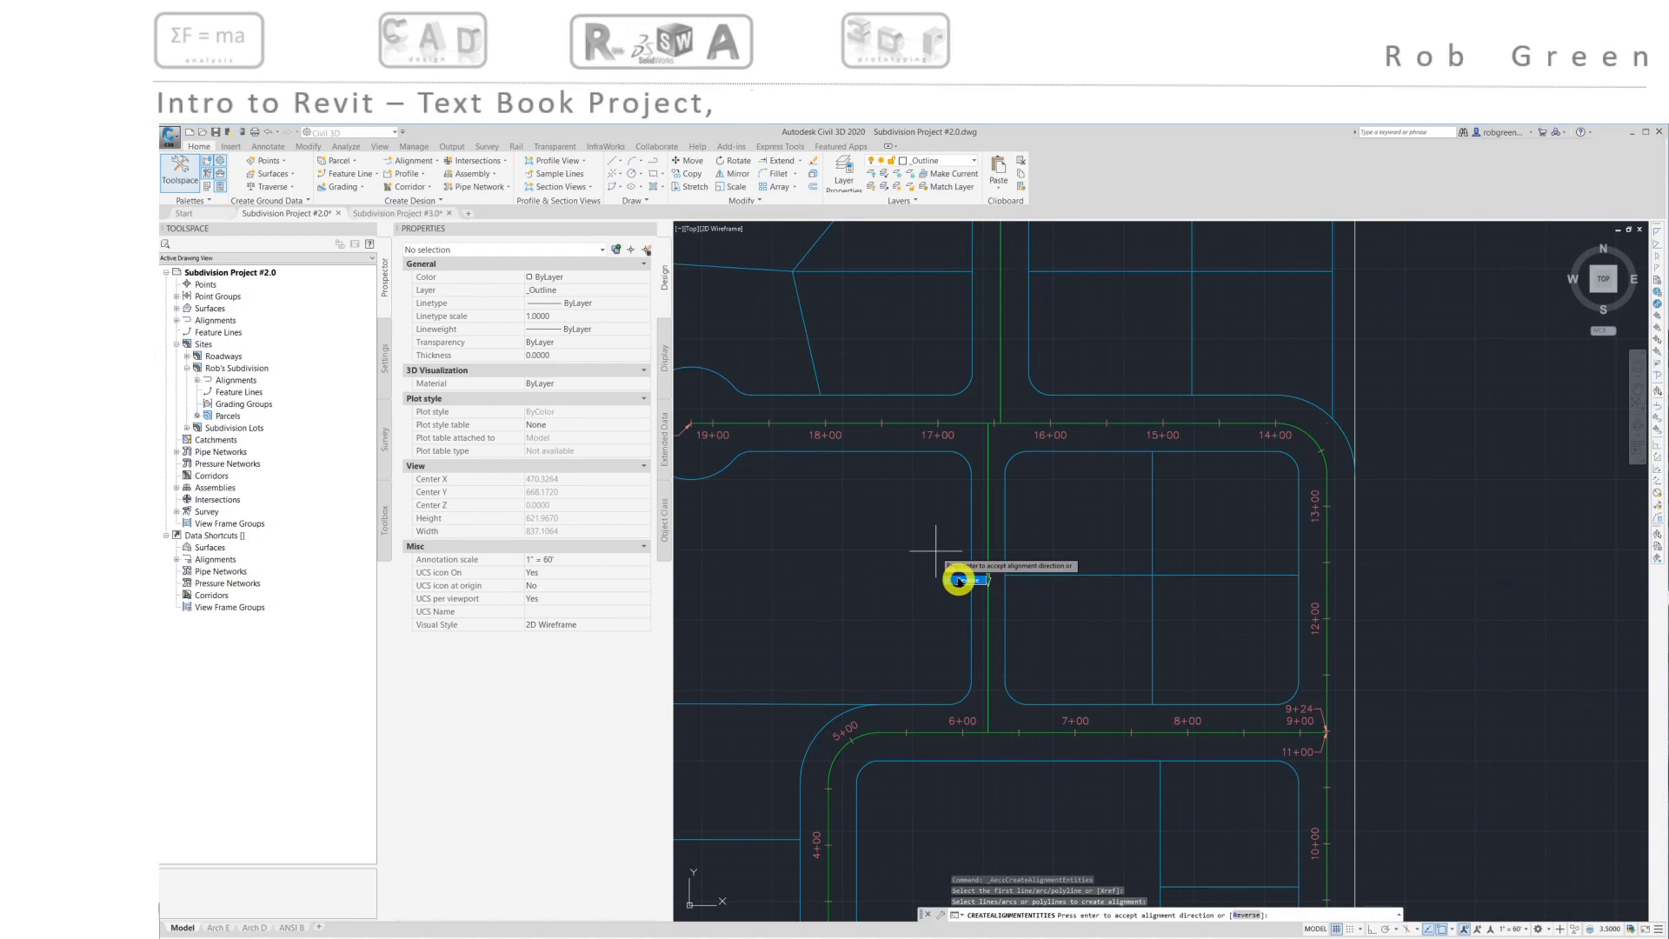
pyautogui.click(958, 580)
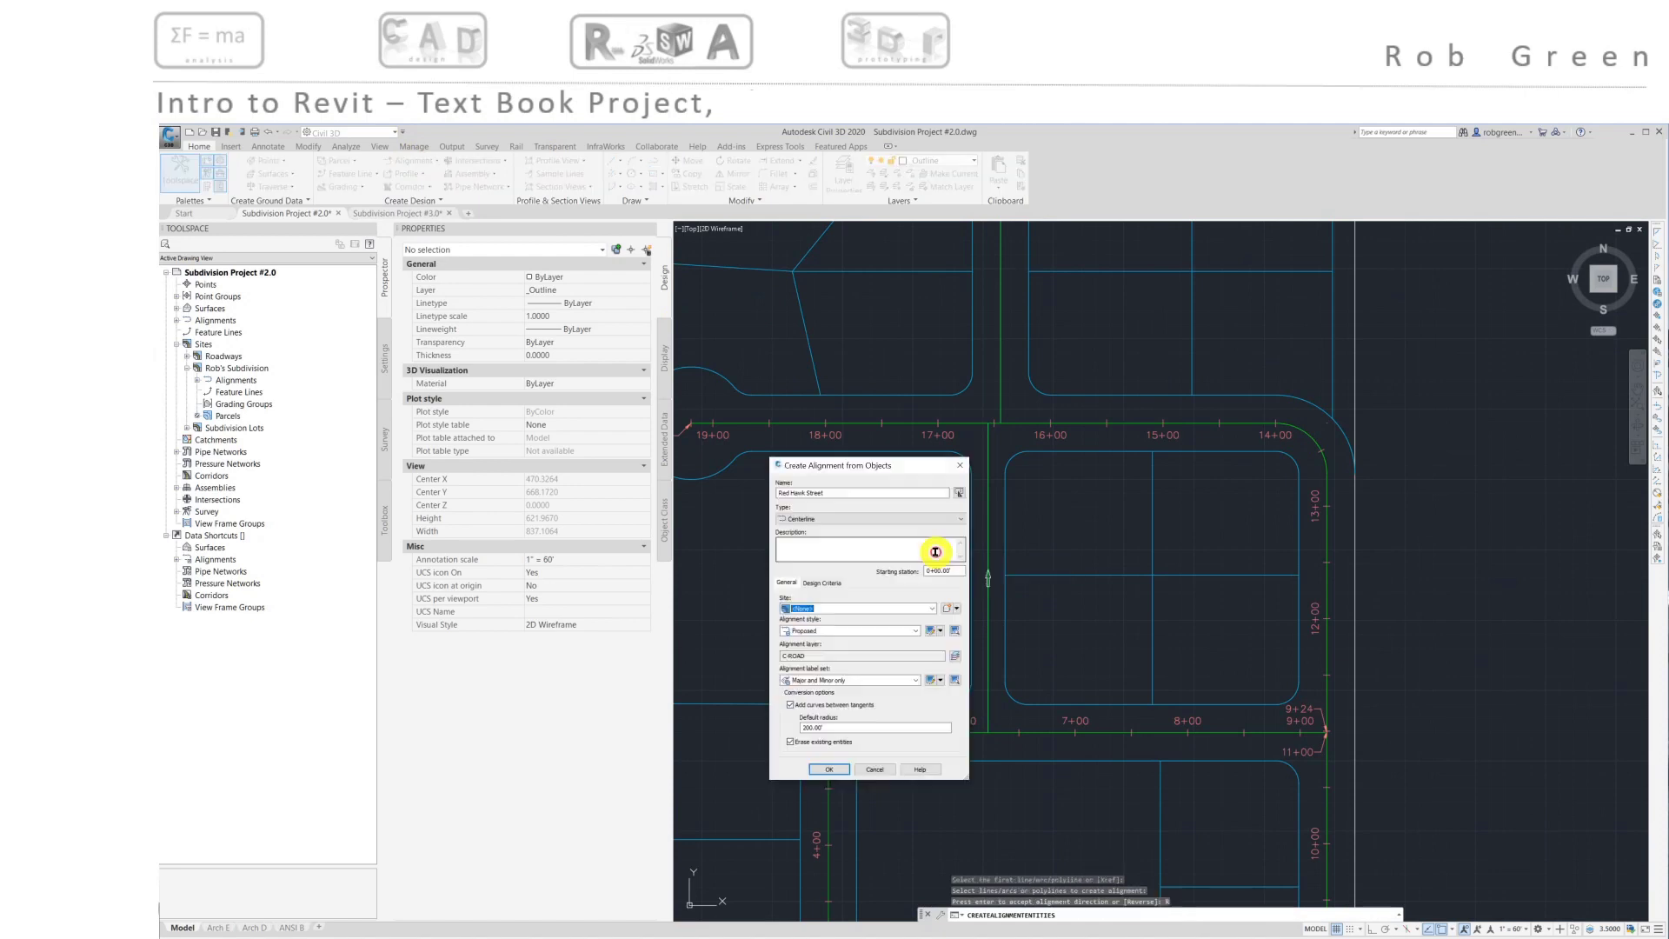
# Create the alignment as Hummingbird Way in the new Subdivision site, without adding curves between tangents
pyautogui.moveTo(864, 464); pyautogui.dragTo(637, 485)
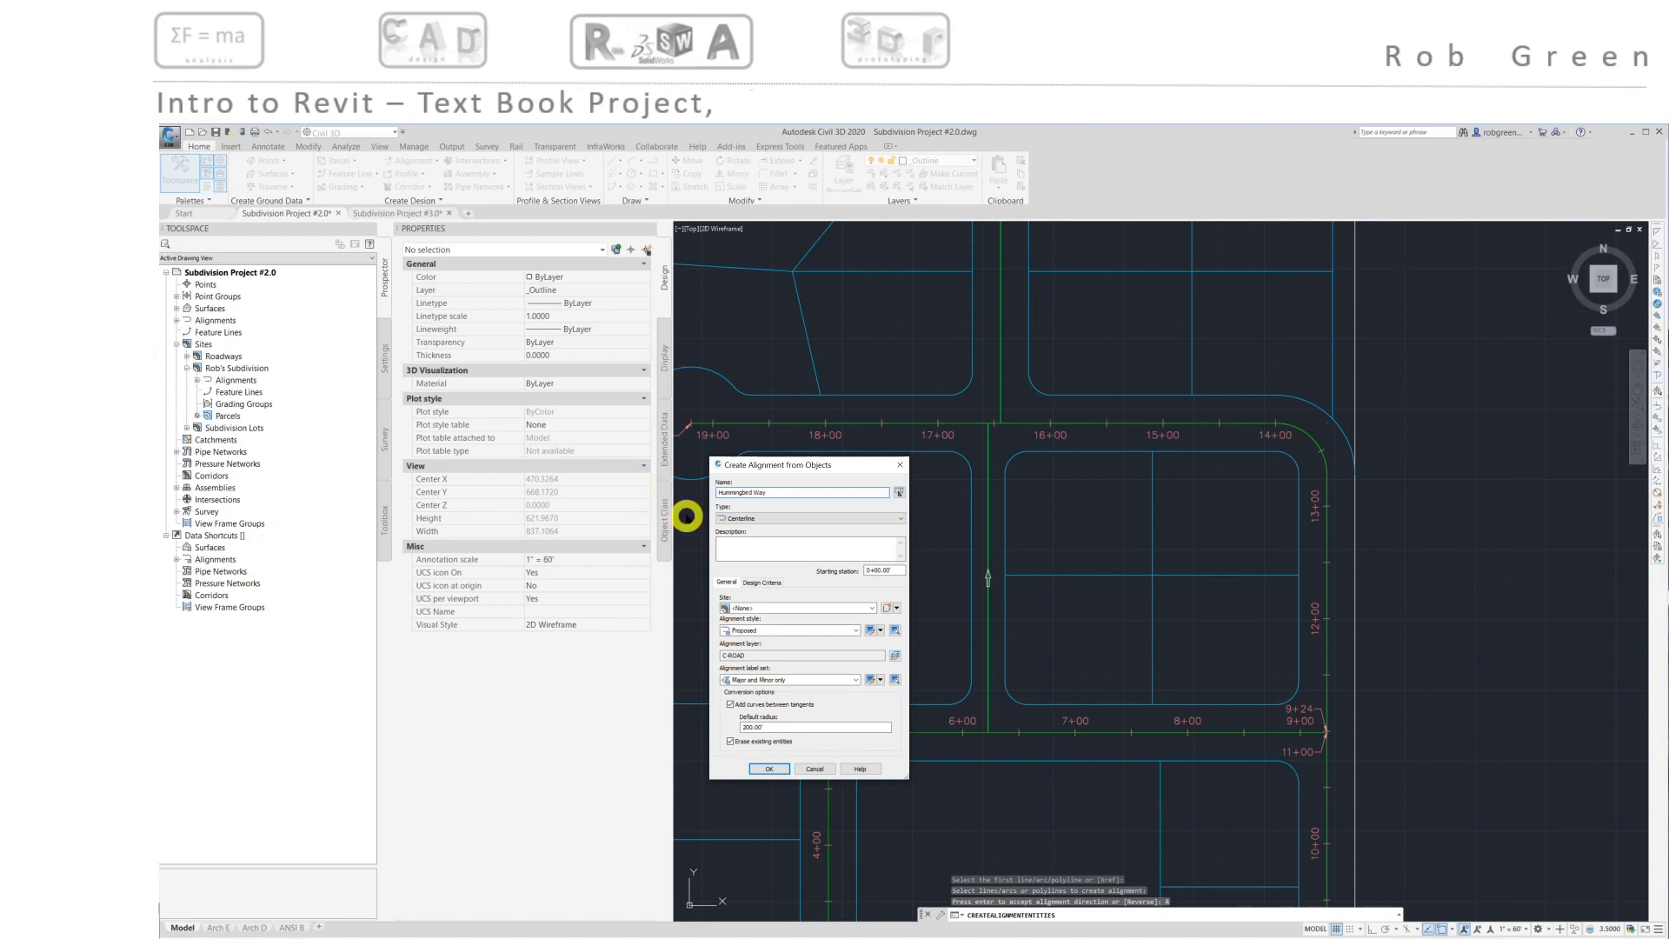
pyautogui.click(767, 612)
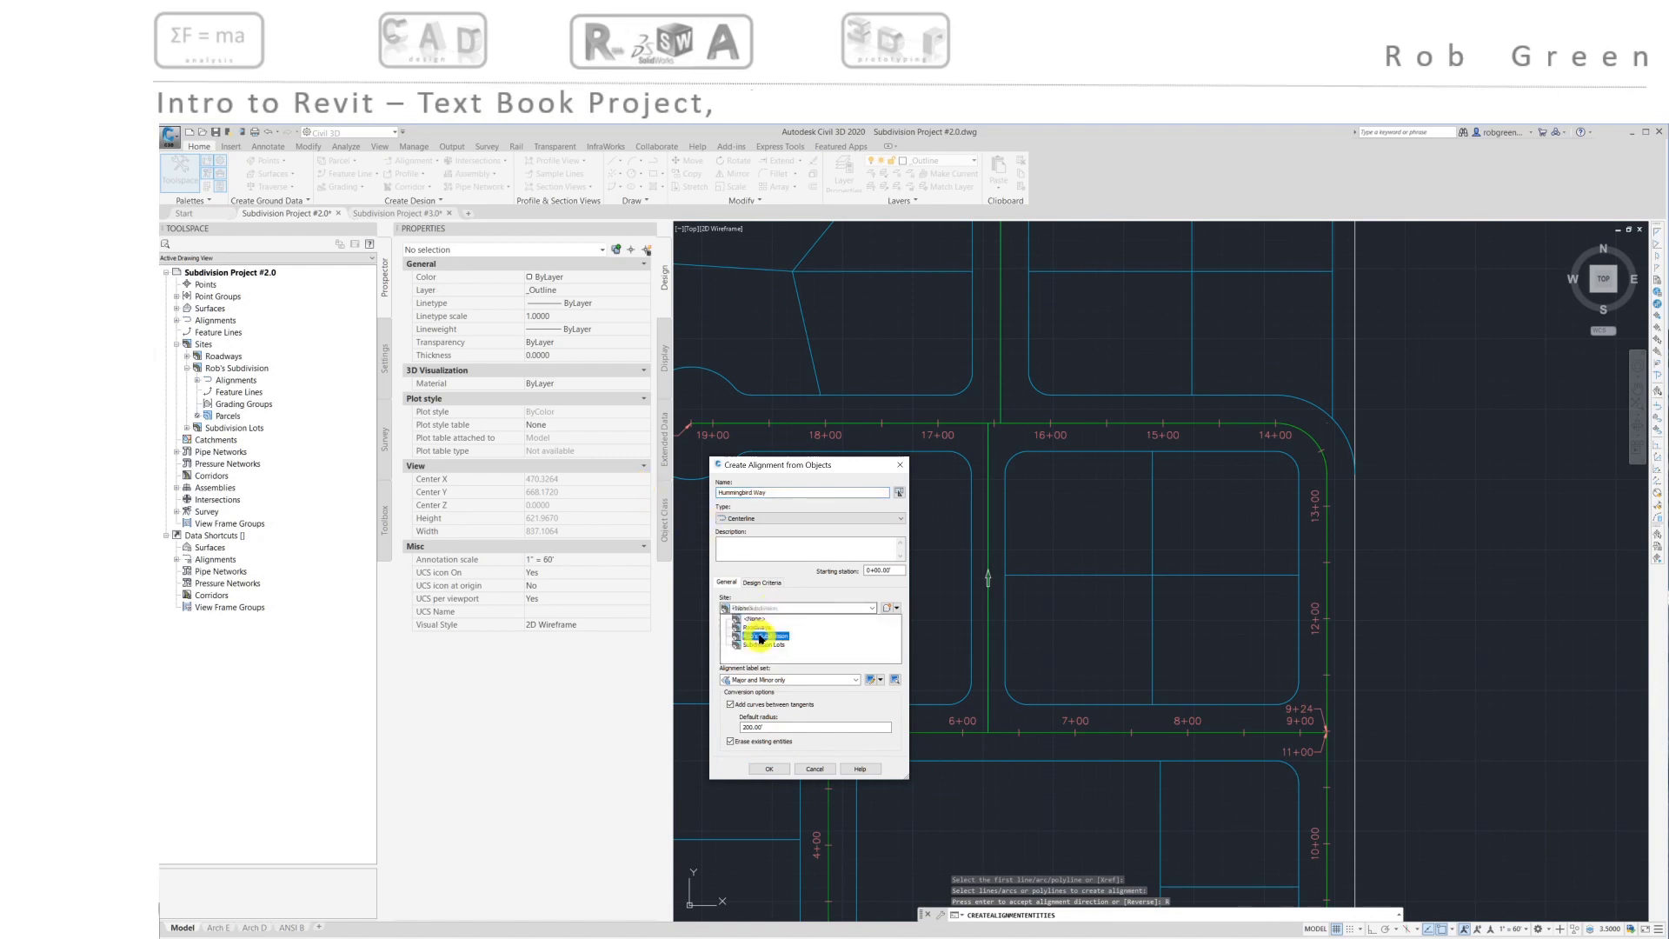
pyautogui.click(763, 632)
pyautogui.click(729, 705)
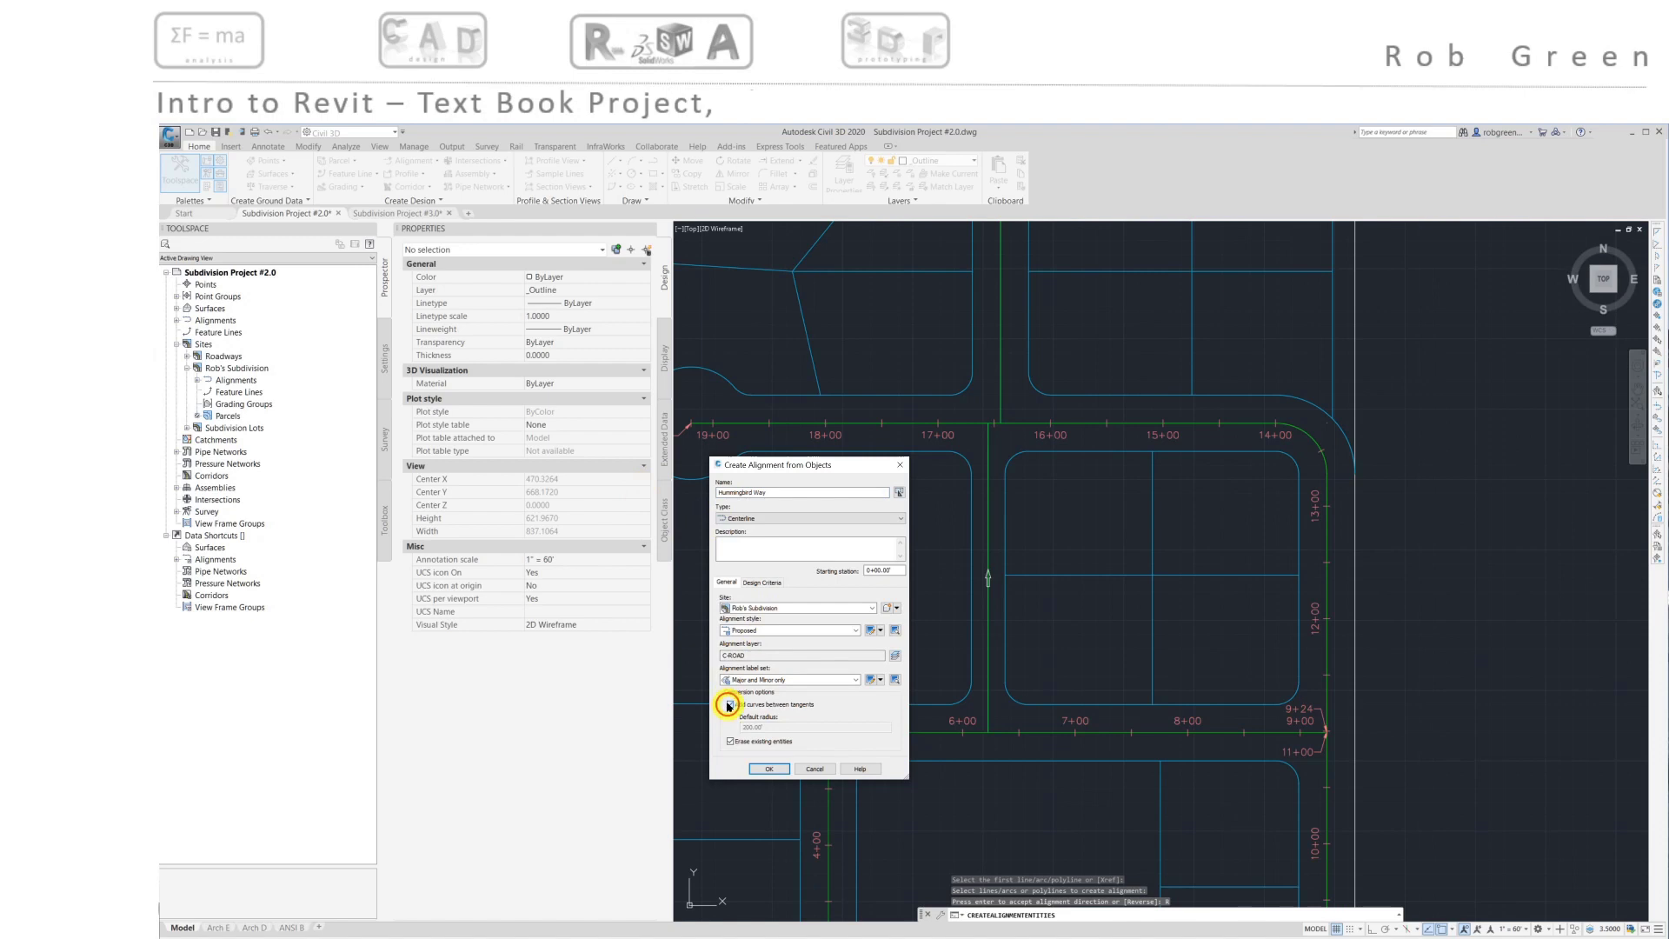
pyautogui.click(765, 770)
# Examine the station labels at the south and north ends of Hummingbird Way
pyautogui.moveTo(864, 547)
pyautogui.mouseDown(button='middle')
pyautogui.moveTo(852, 748)
pyautogui.moveTo(882, 488)
pyautogui.mouseUp(button='middle')
pyautogui.scroll(6, 980, 712)
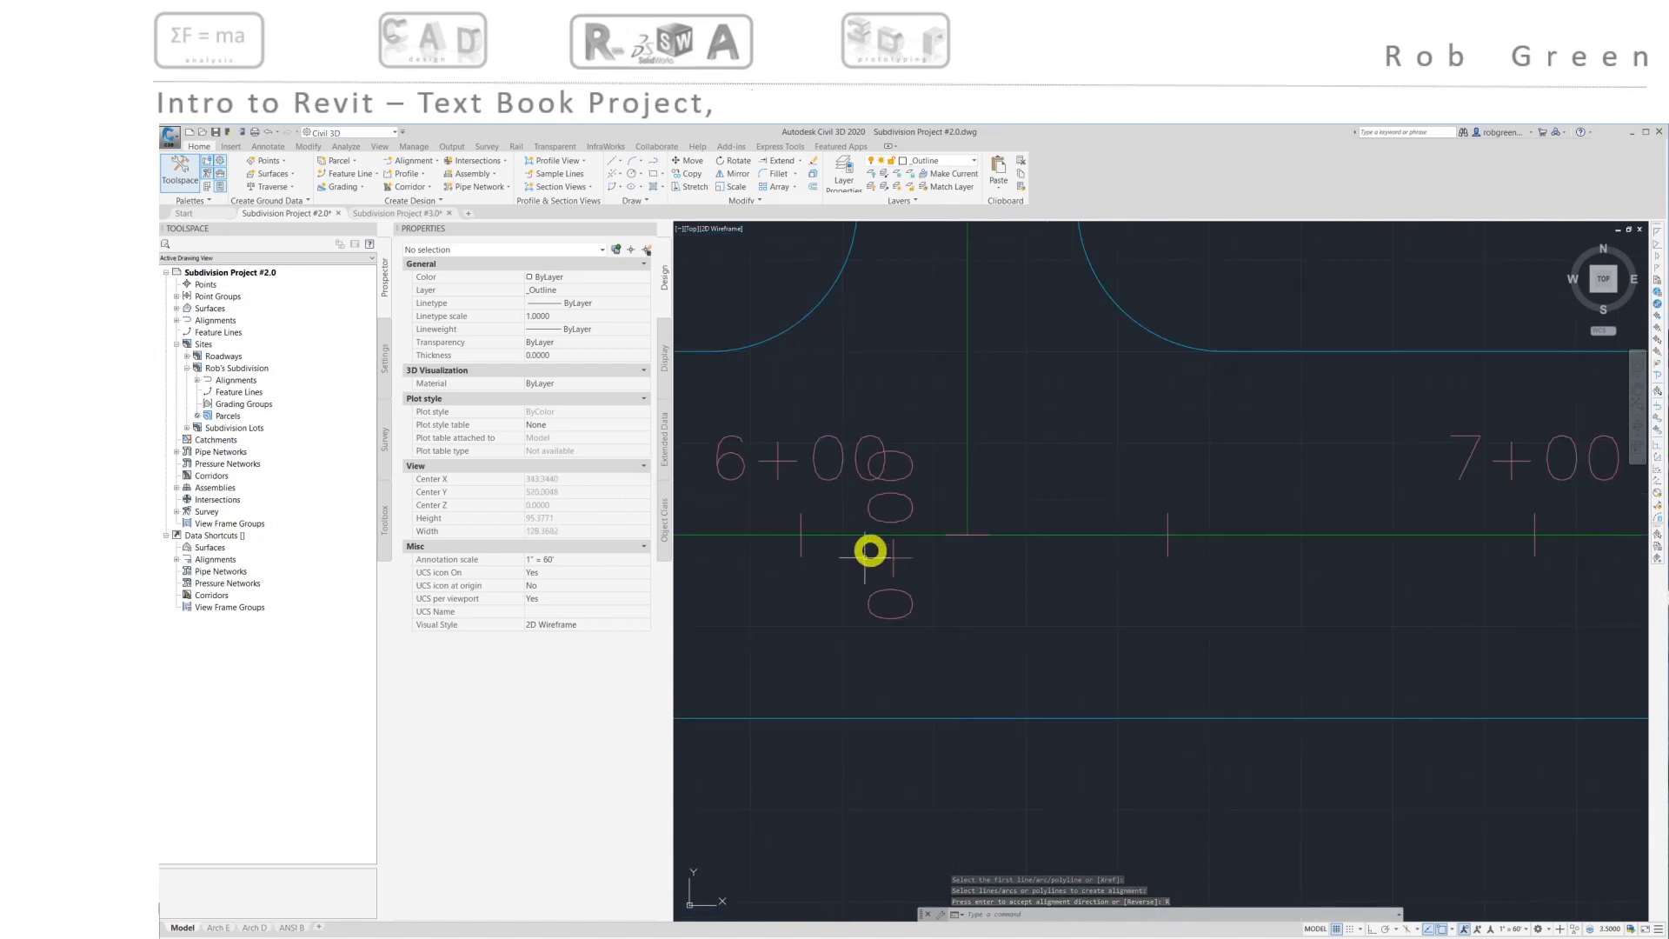
pyautogui.moveTo(827, 571); pyautogui.dragTo(973, 603, button='middle')
pyautogui.scroll(-6, 987, 670)
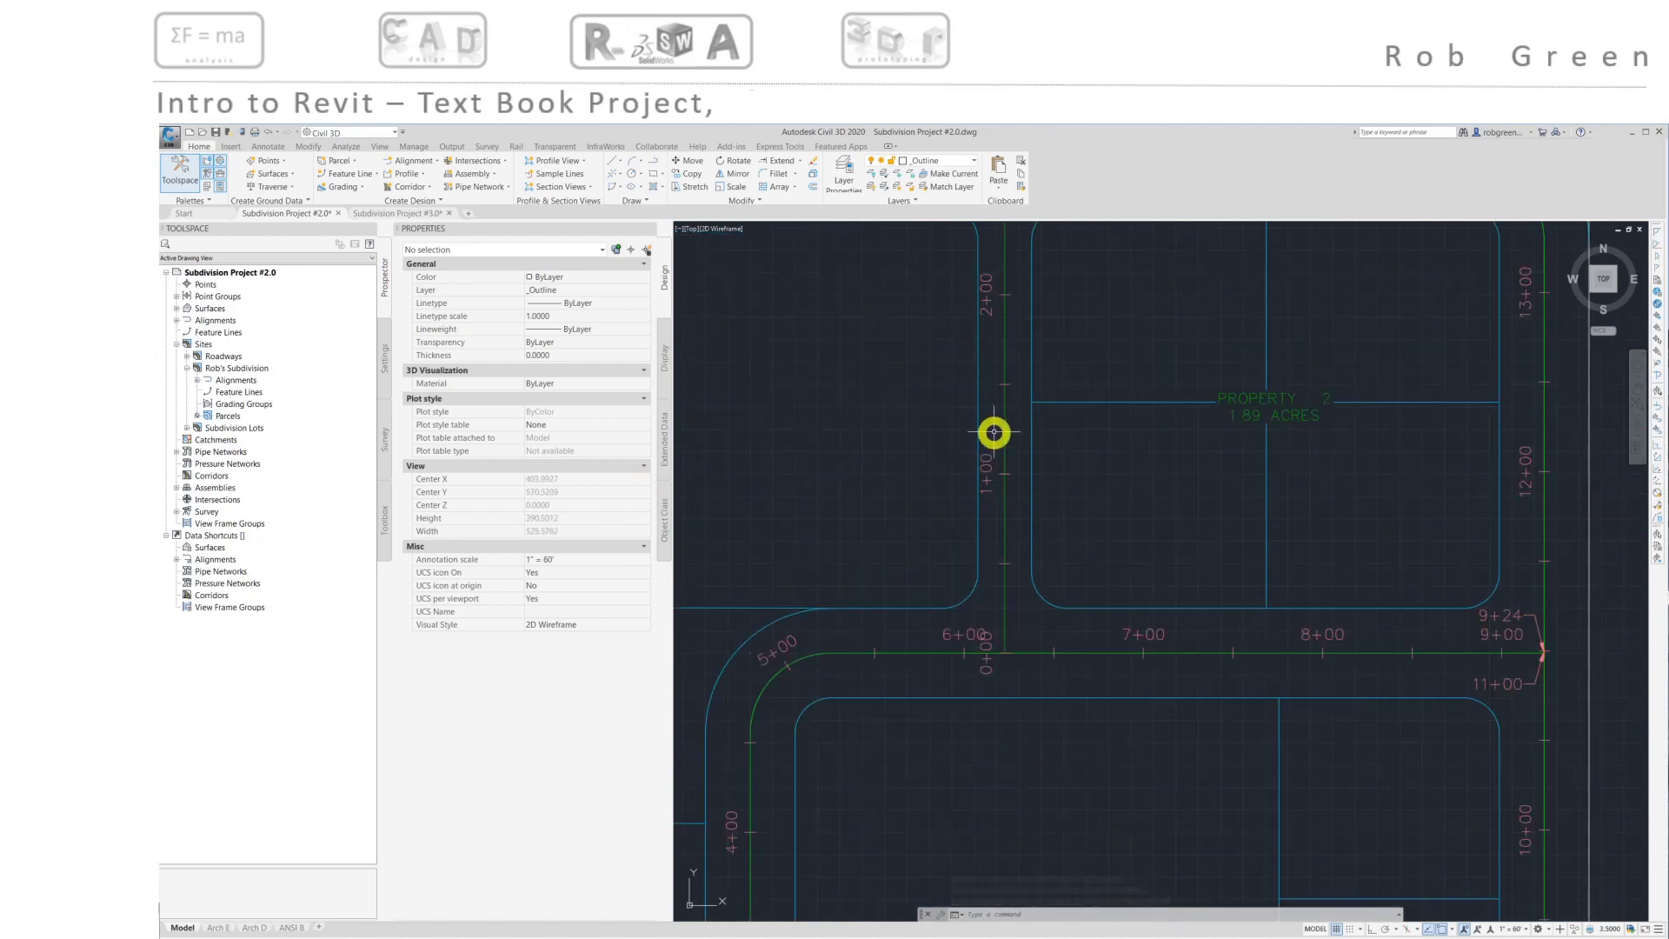
pyautogui.moveTo(994, 432); pyautogui.dragTo(957, 764, button='middle')
pyautogui.scroll(4, 939, 495)
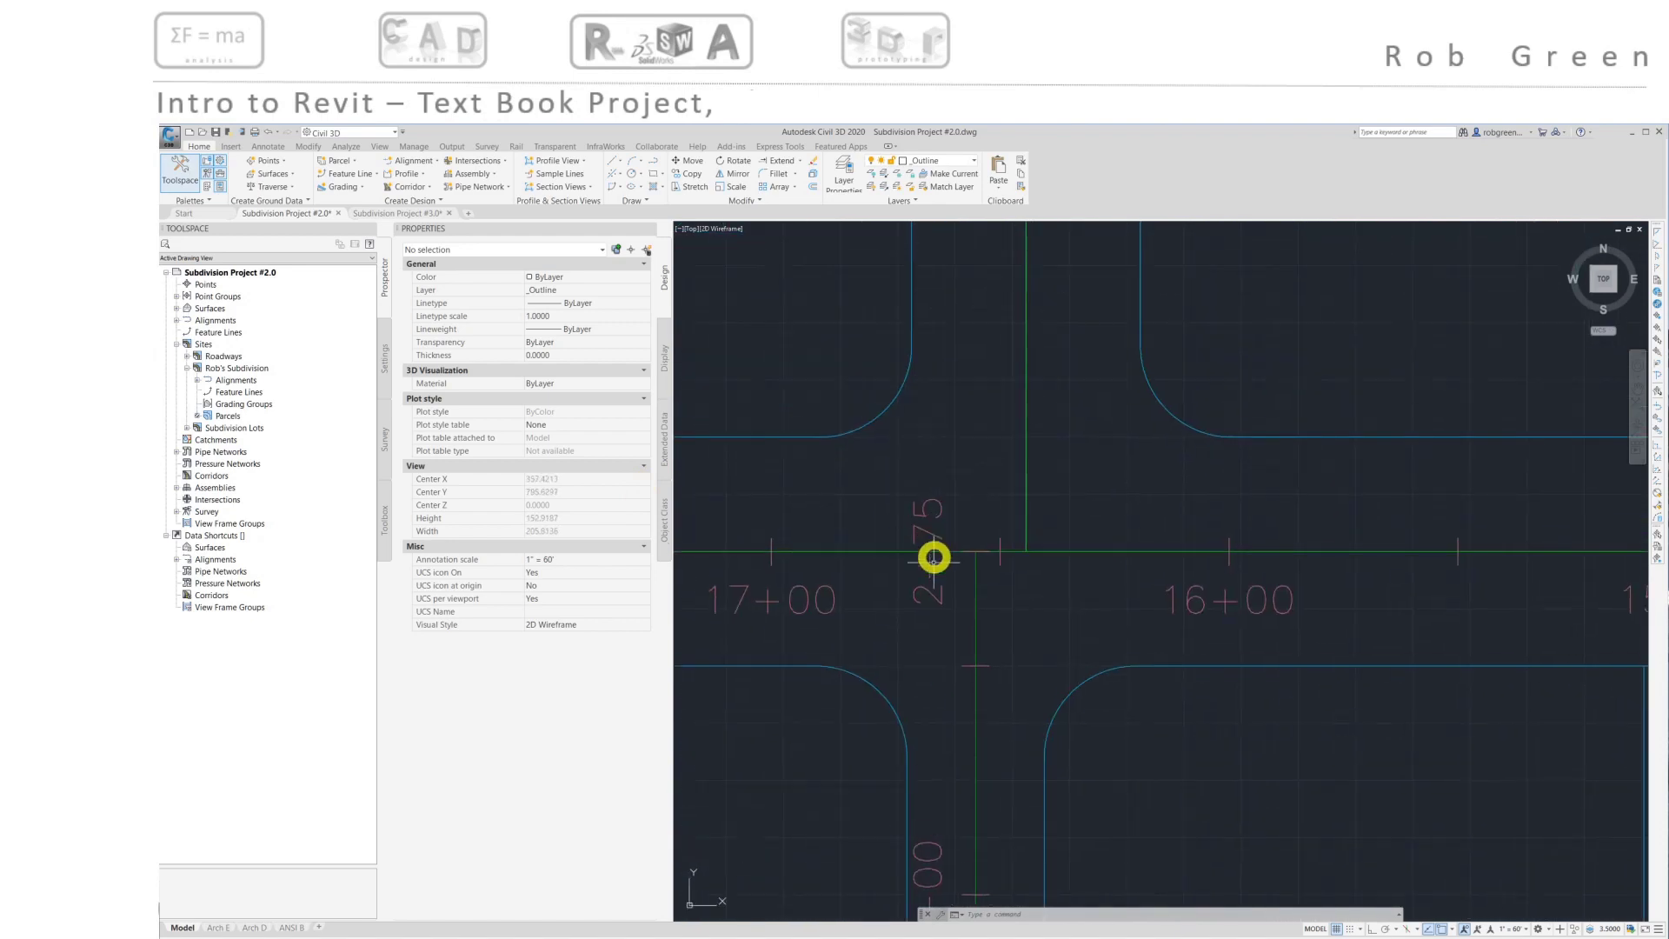
pyautogui.scroll(-7, 957, 633)
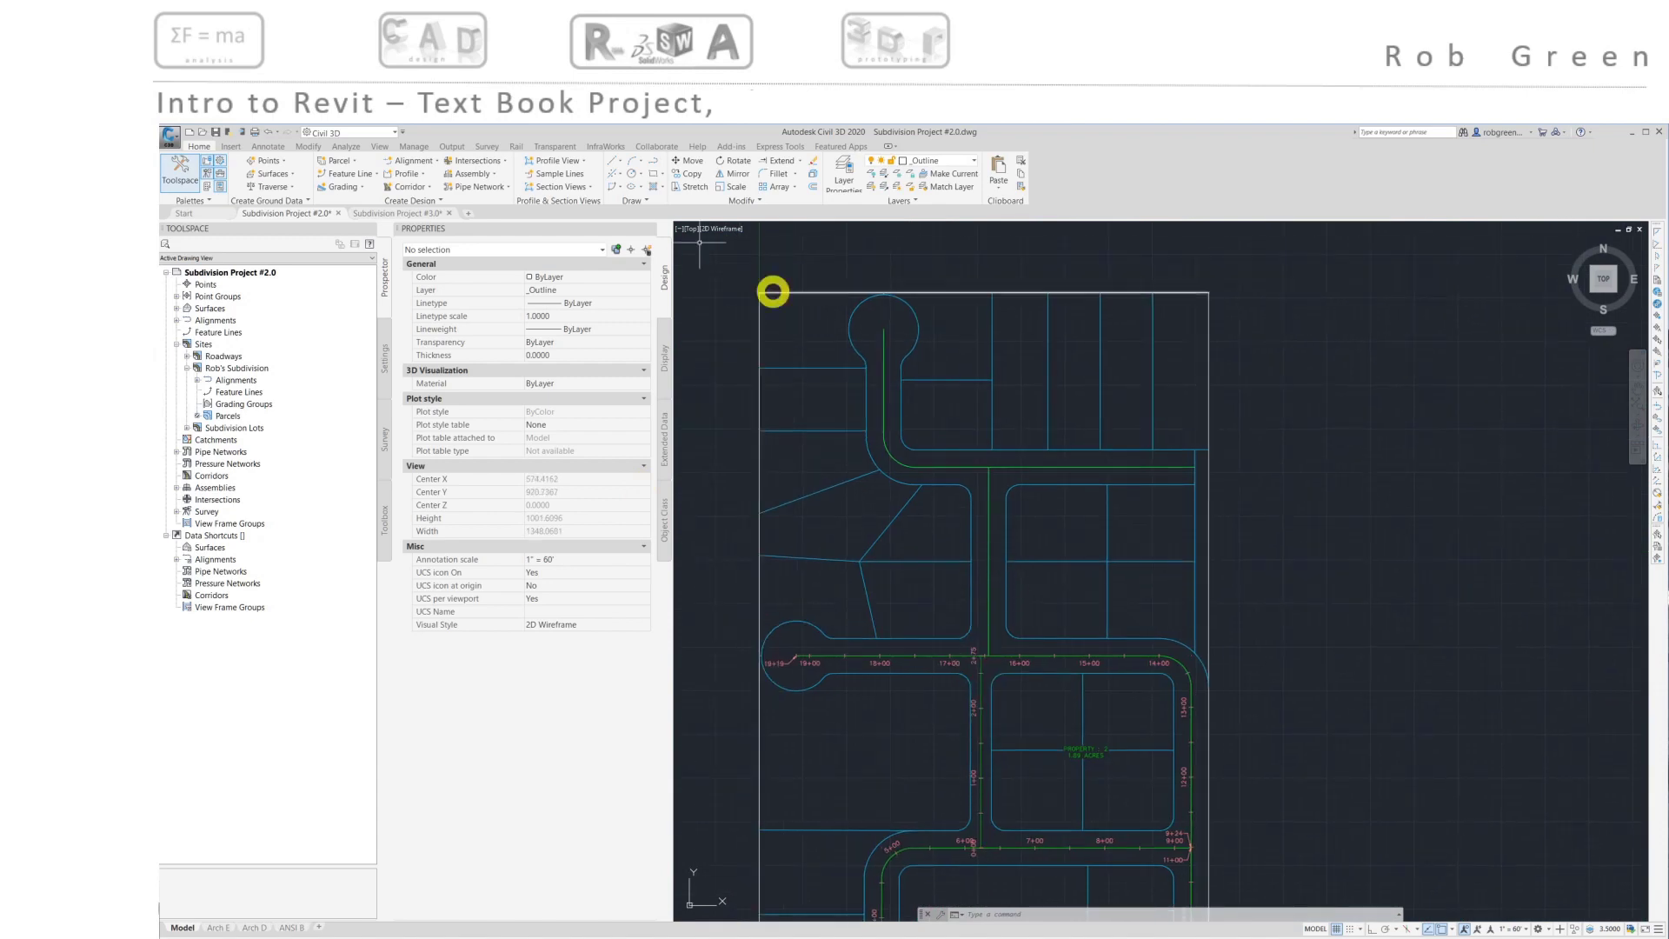
# Start an alignment from objects using the north-south centerline between Eagle Ave and the northern road, and reverse its direction
pyautogui.click(427, 161)
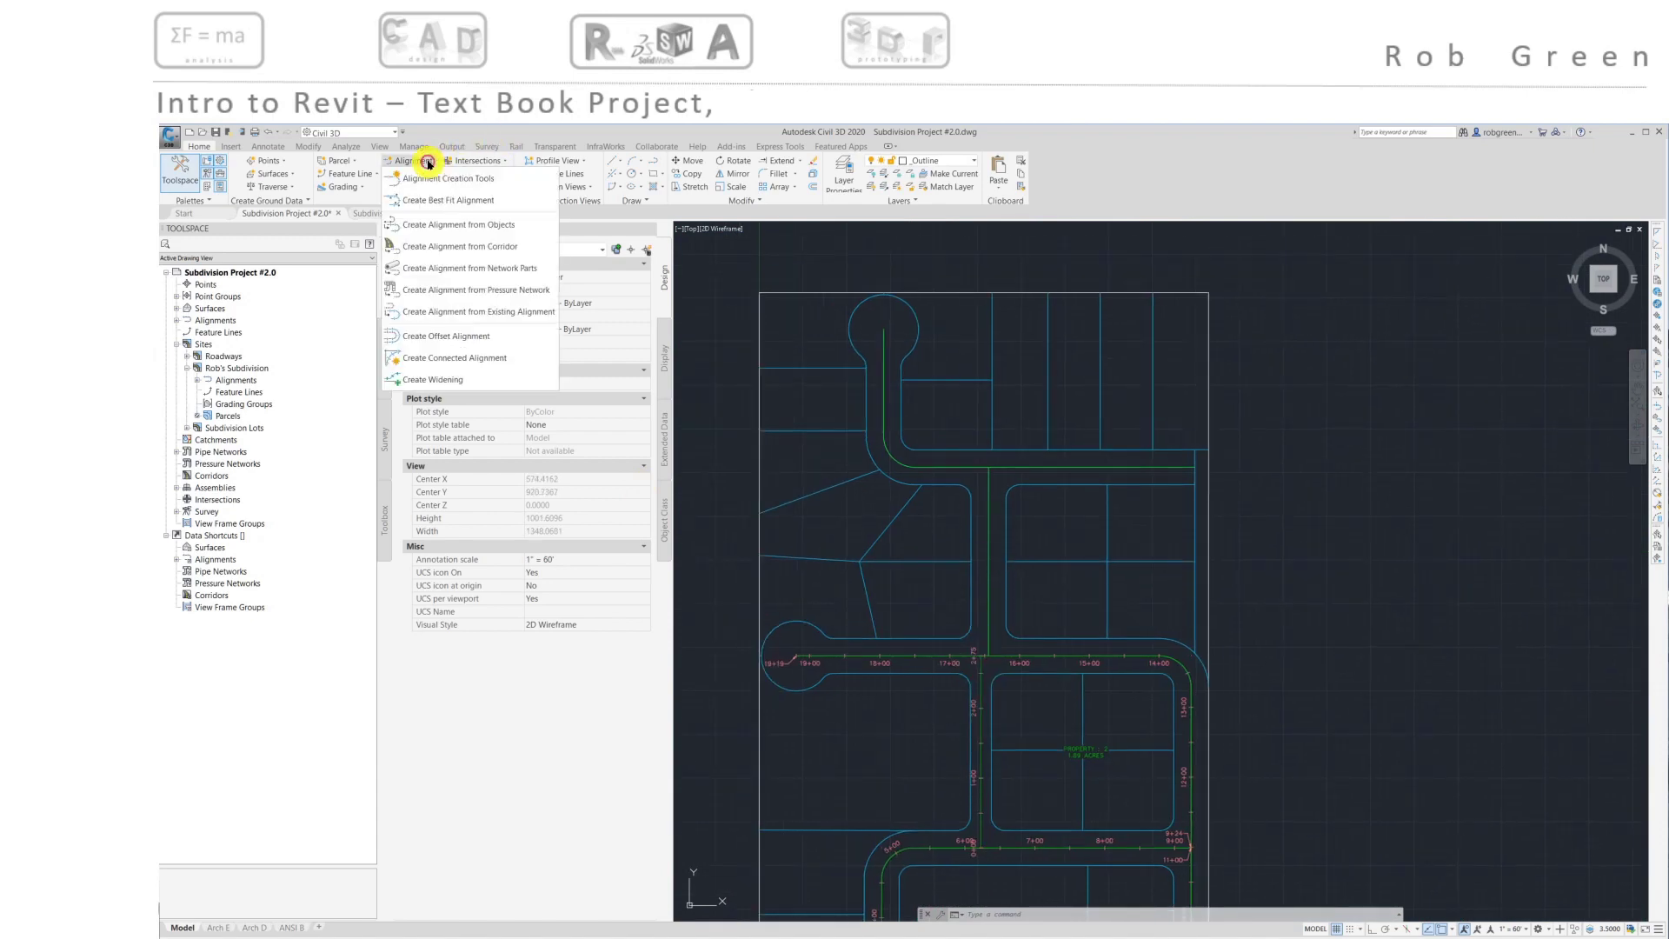
pyautogui.click(441, 225)
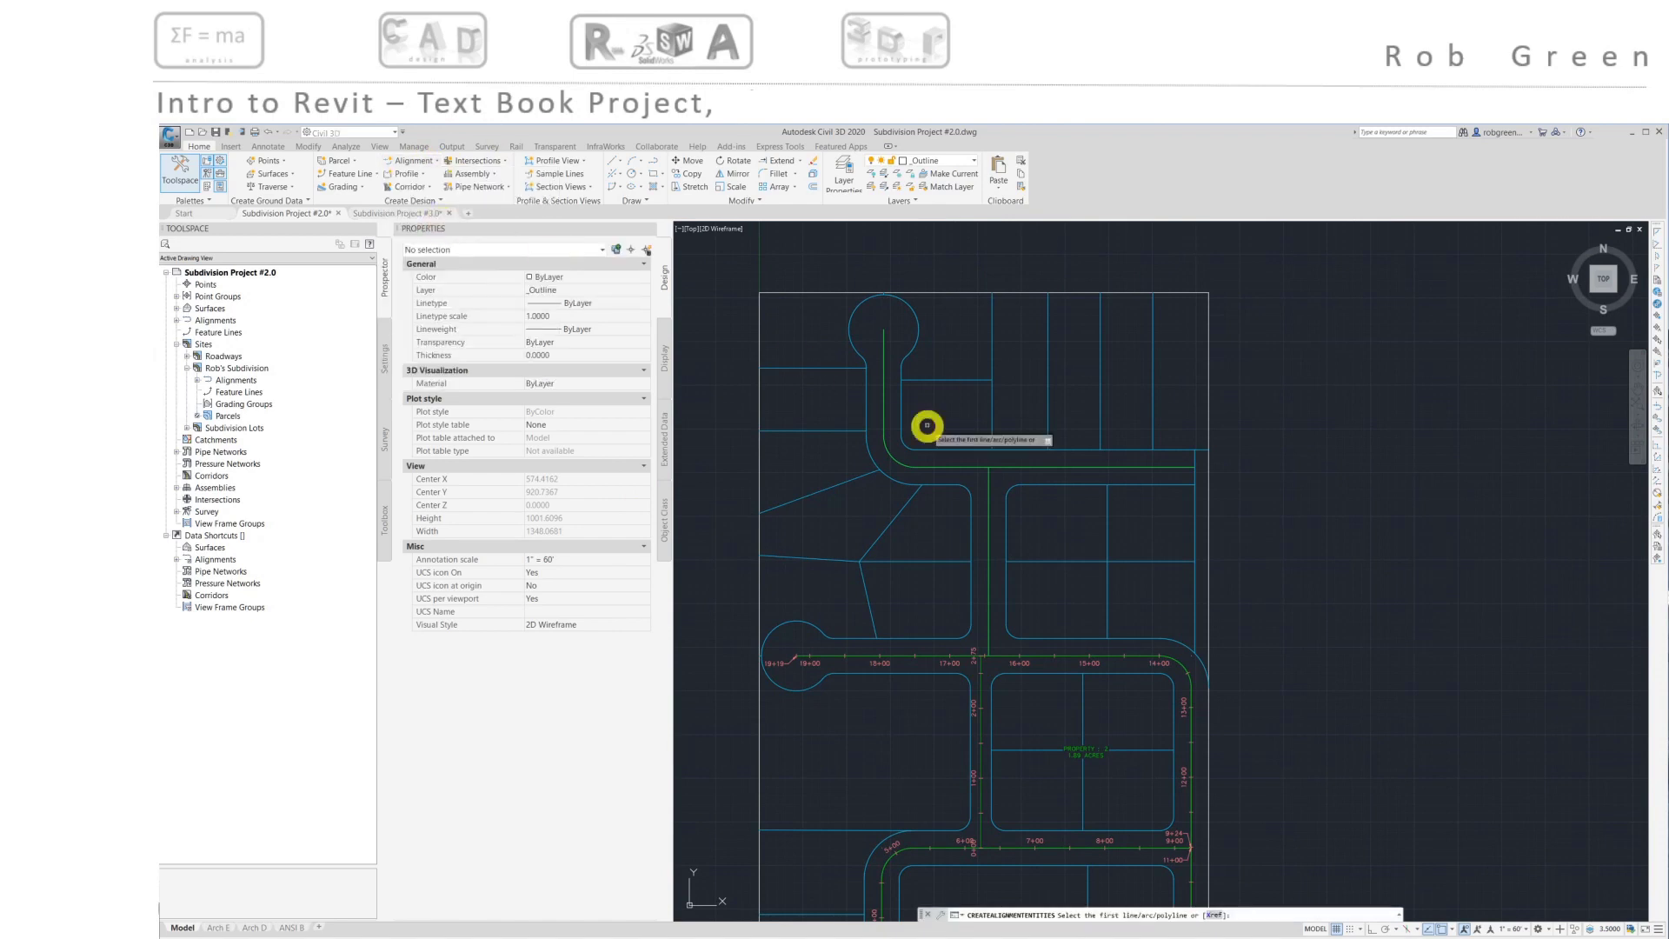
pyautogui.click(989, 532)
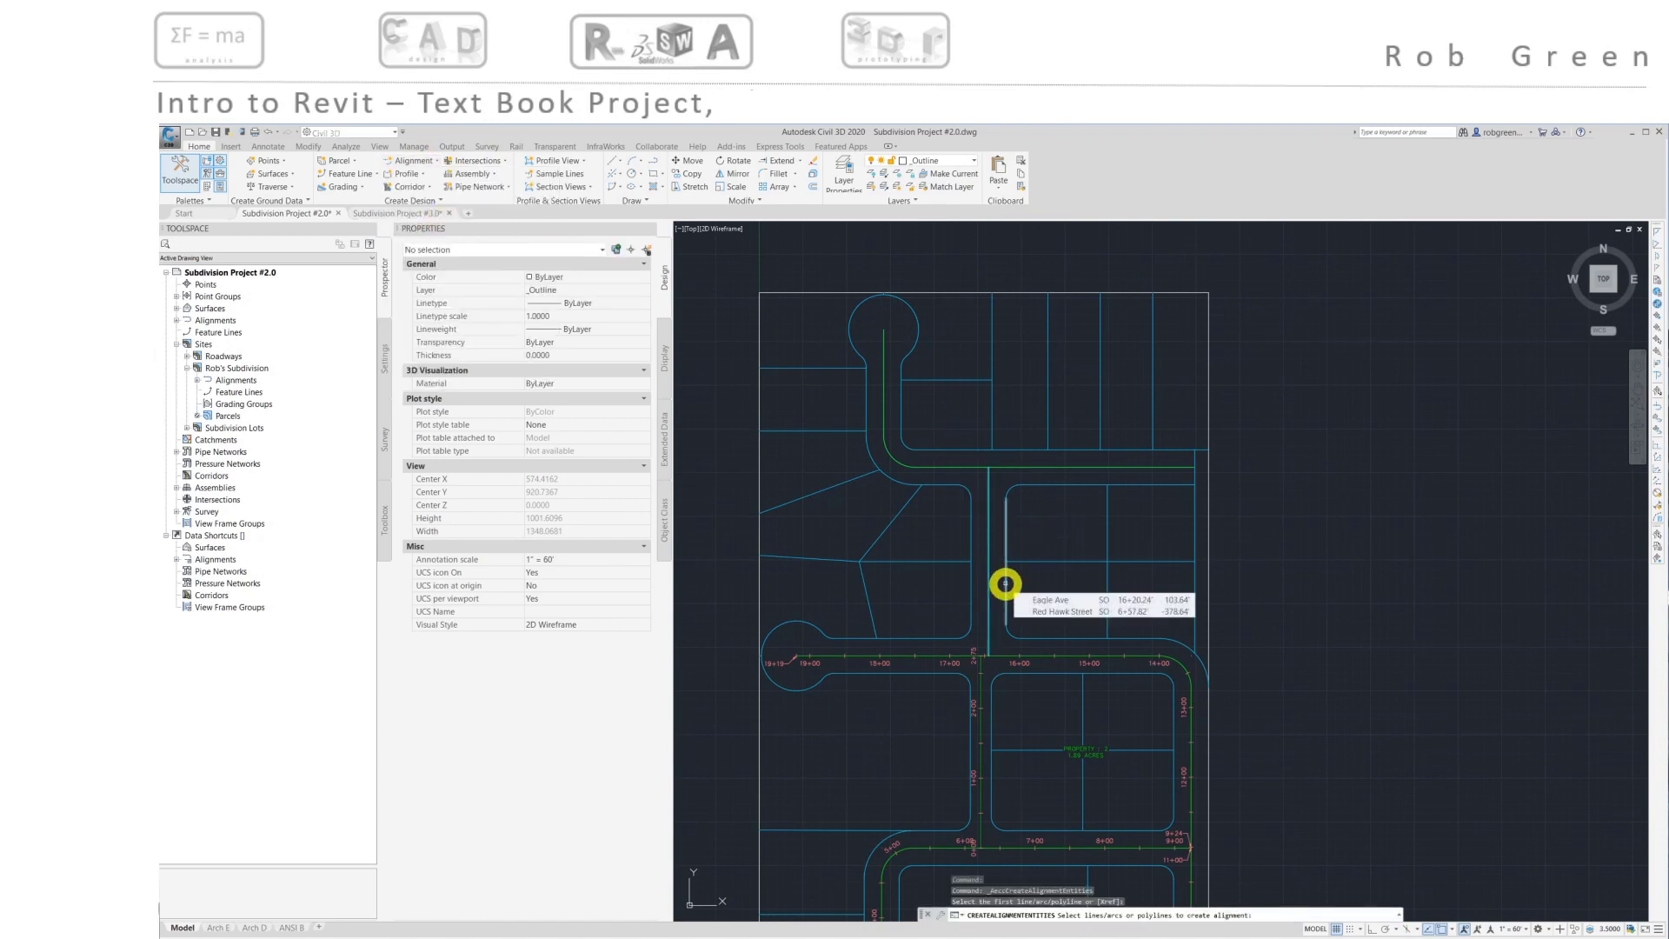
pyautogui.press('Return')
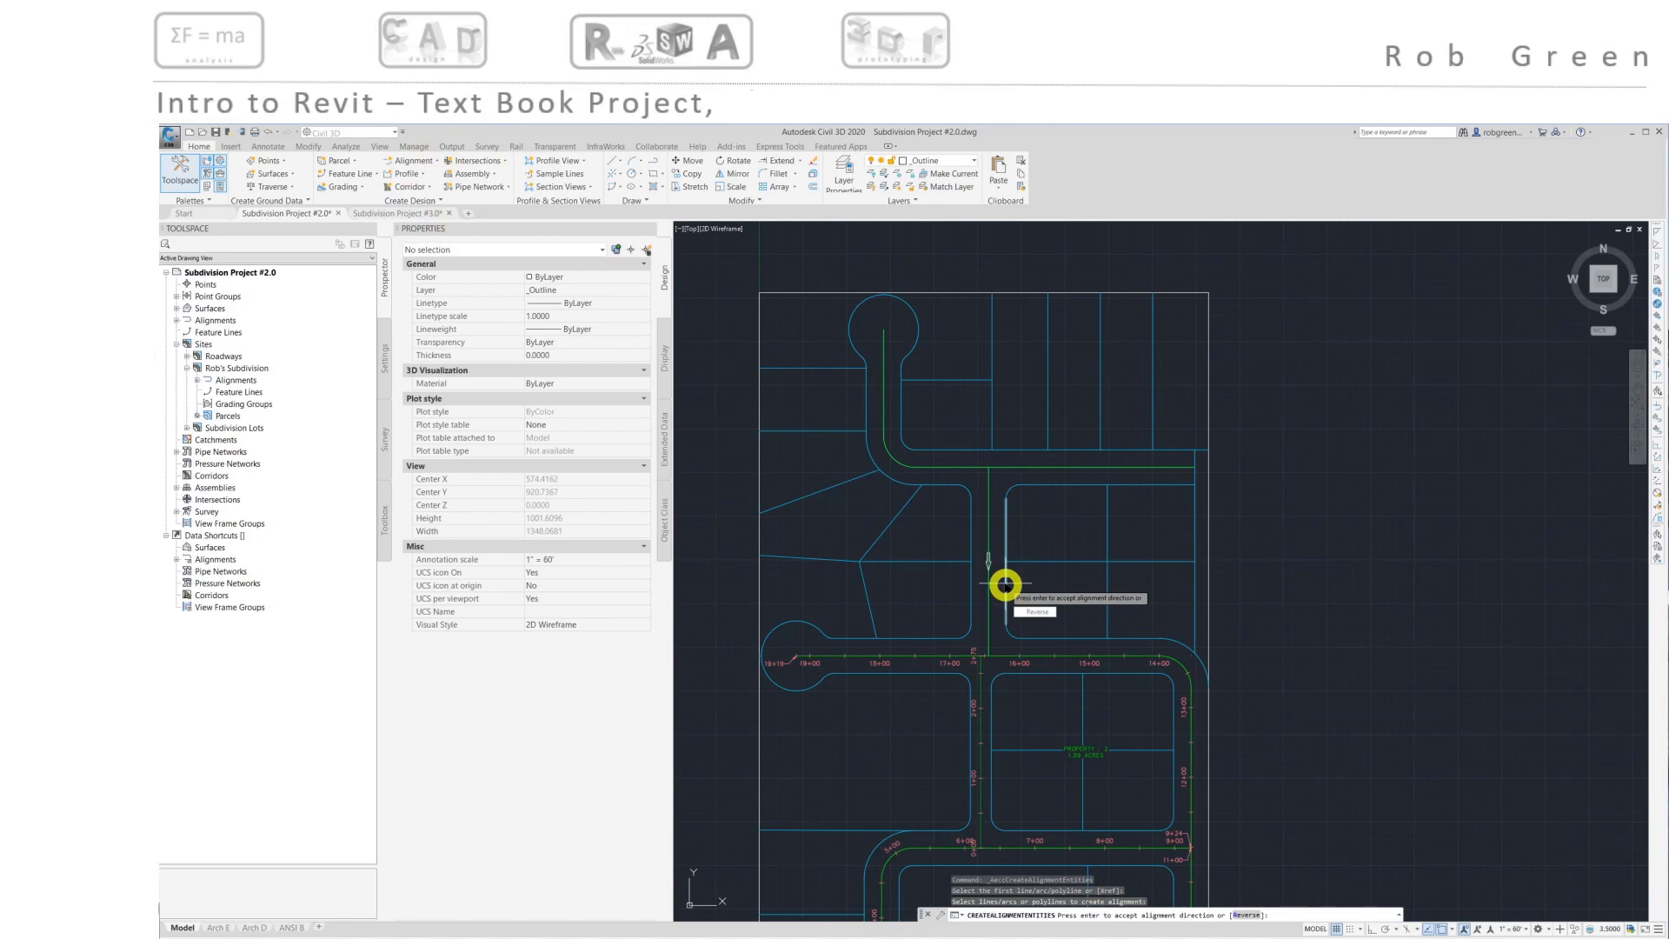
pyautogui.press('Return')
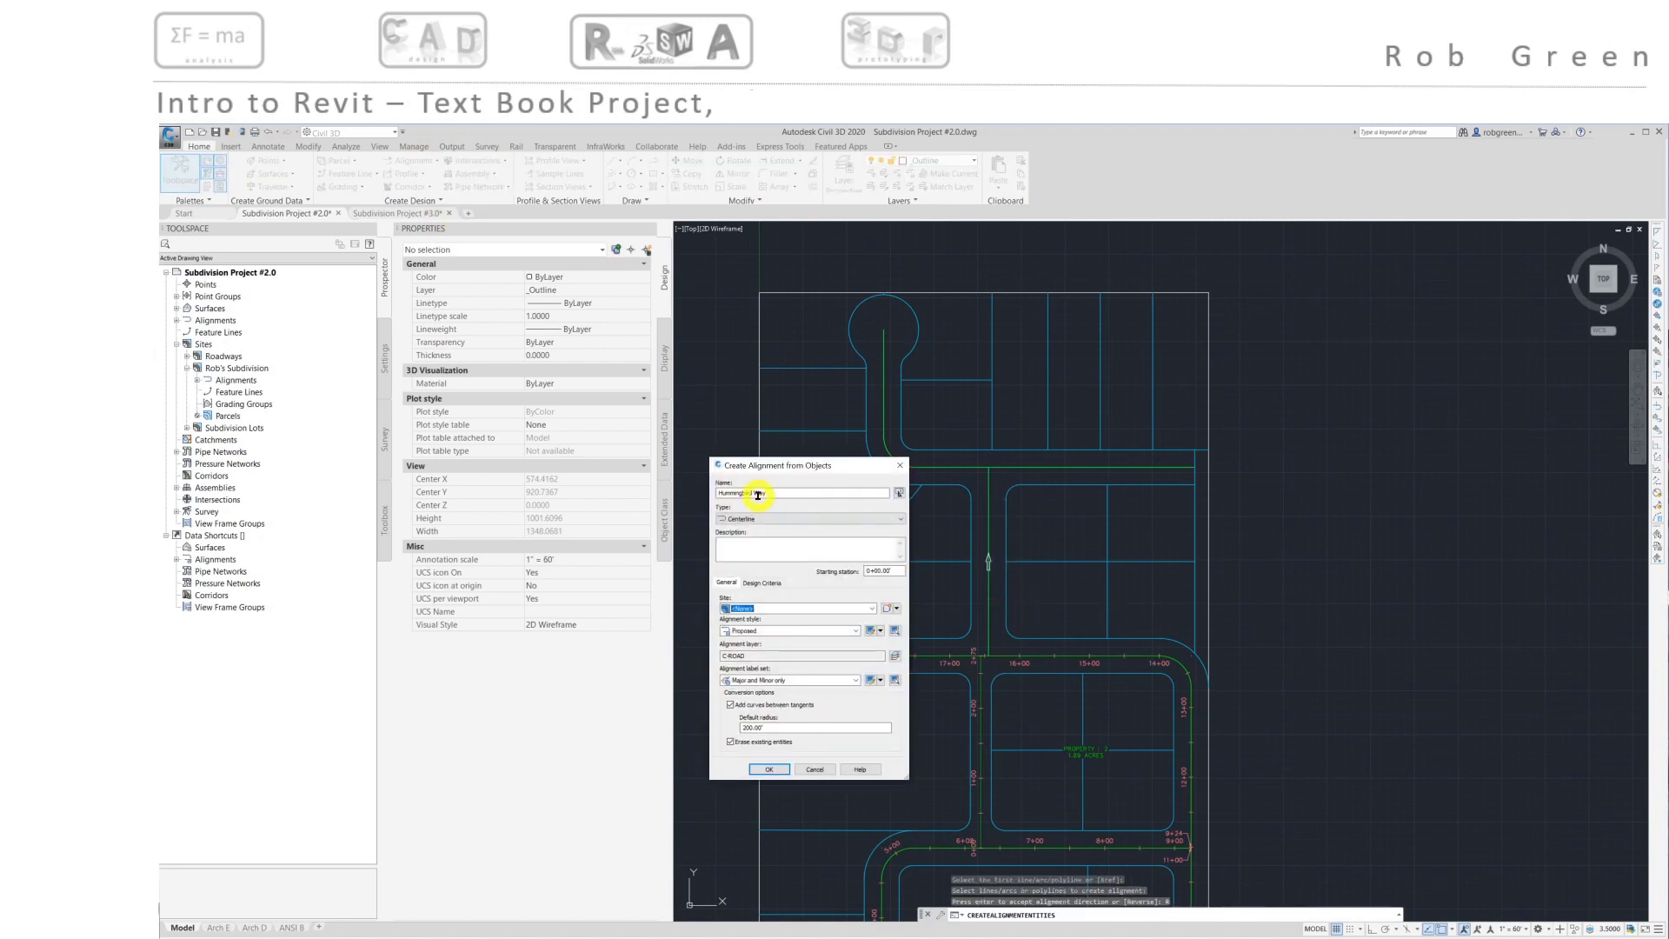
# Create the alignment as Robin Lane in the new Subdivision site, without adding curves between tangents
pyautogui.moveTo(774, 490); pyautogui.dragTo(641, 491)
pyautogui.click(790, 608)
pyautogui.click(779, 634)
pyautogui.click(731, 705)
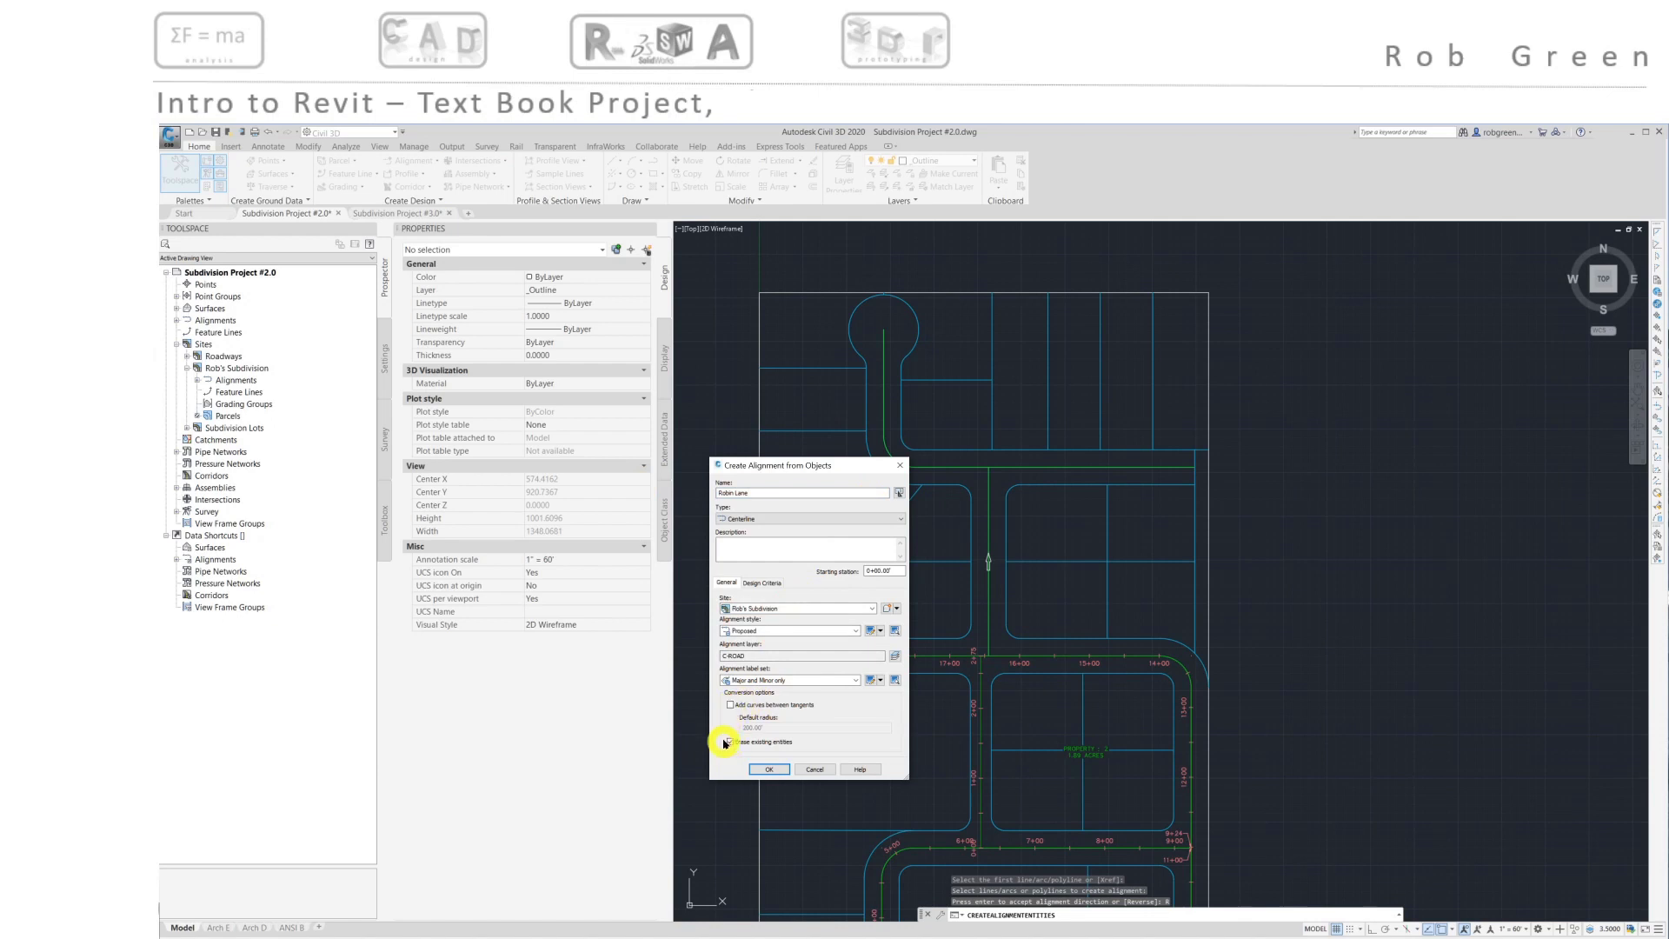
pyautogui.click(768, 770)
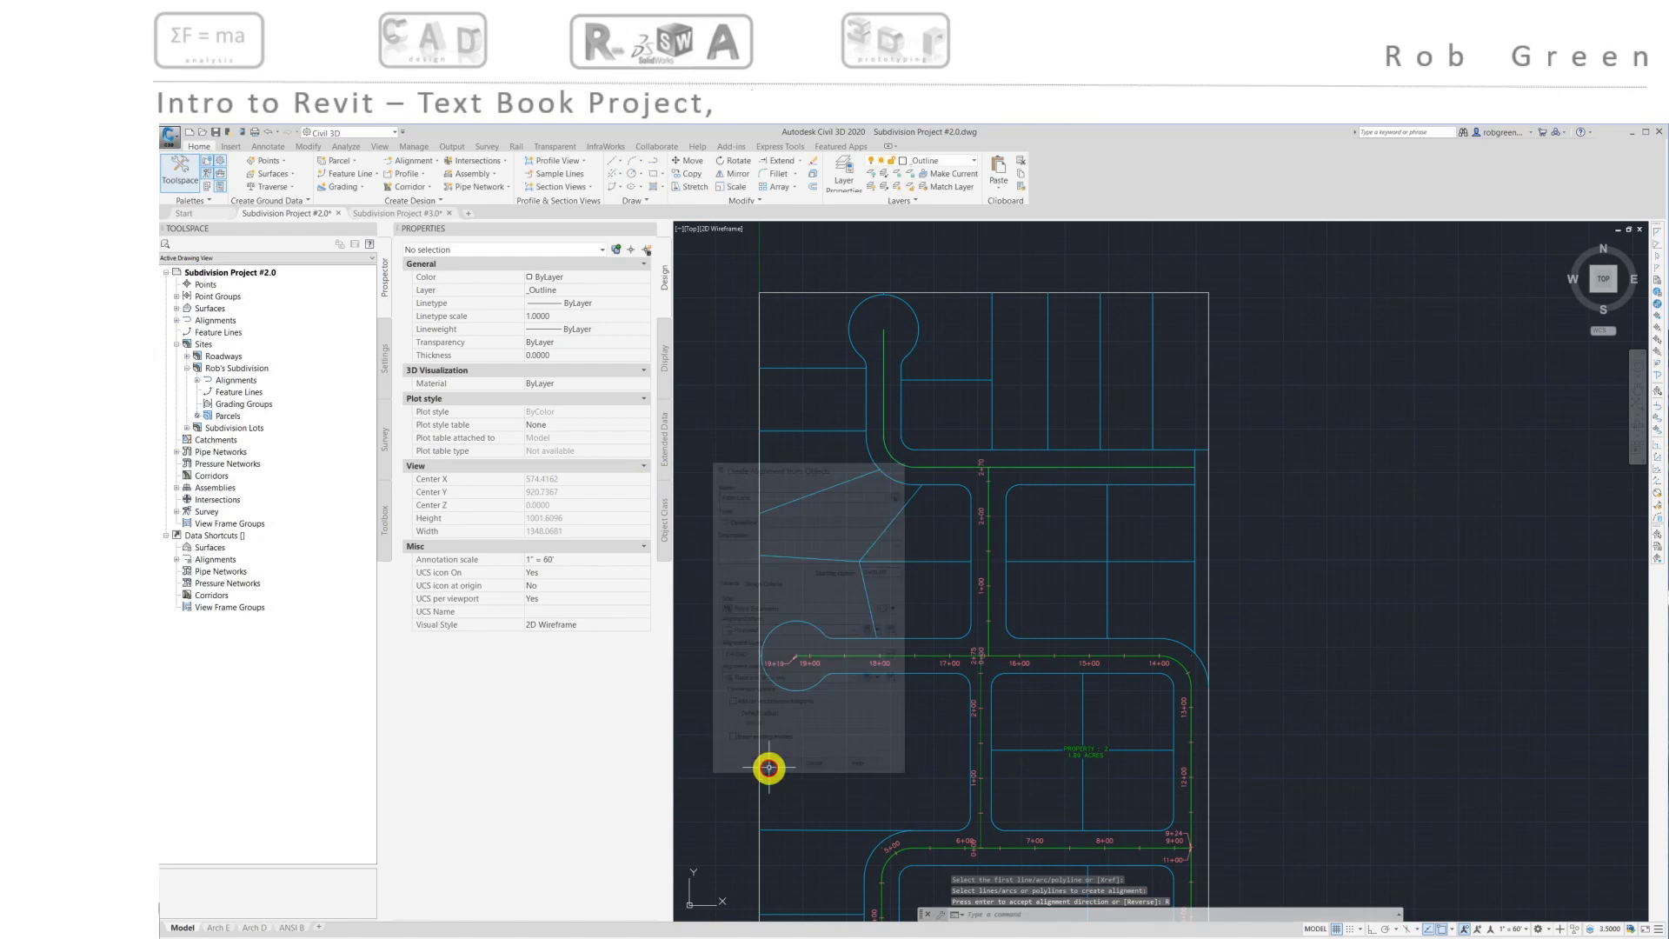
# Start an alignment from objects using the northern road's centerline pieces from the east edge to the northern cul-de-sac, accepting the default direction
pyautogui.moveTo(913, 529); pyautogui.dragTo(868, 625, button='middle')
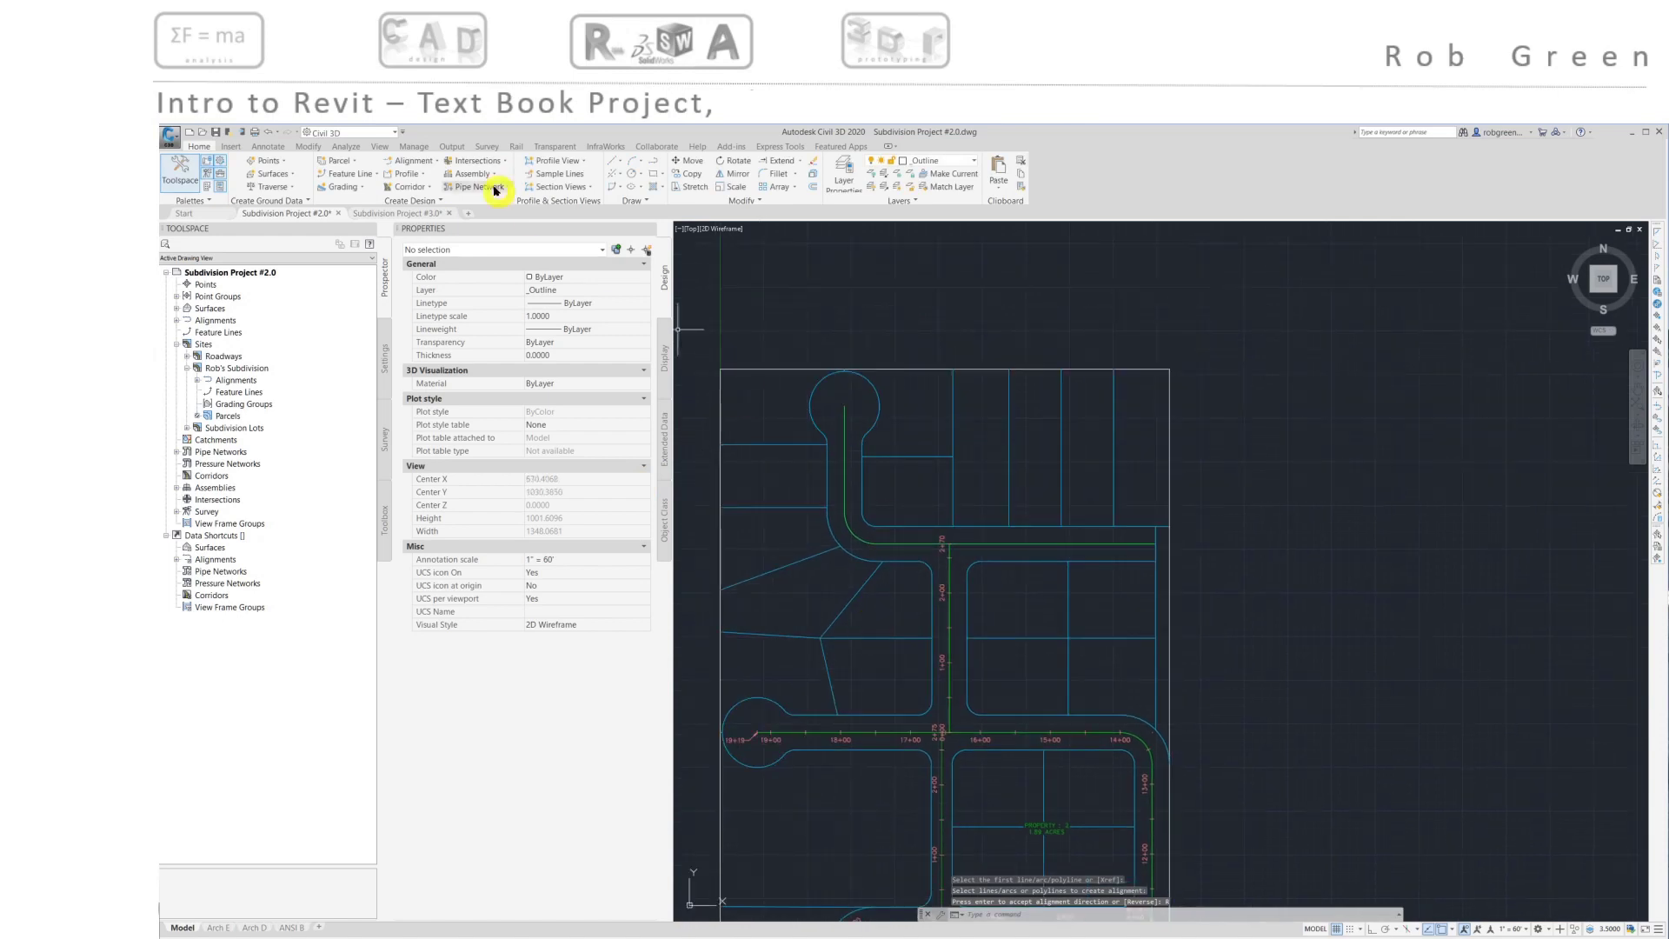
pyautogui.click(425, 161)
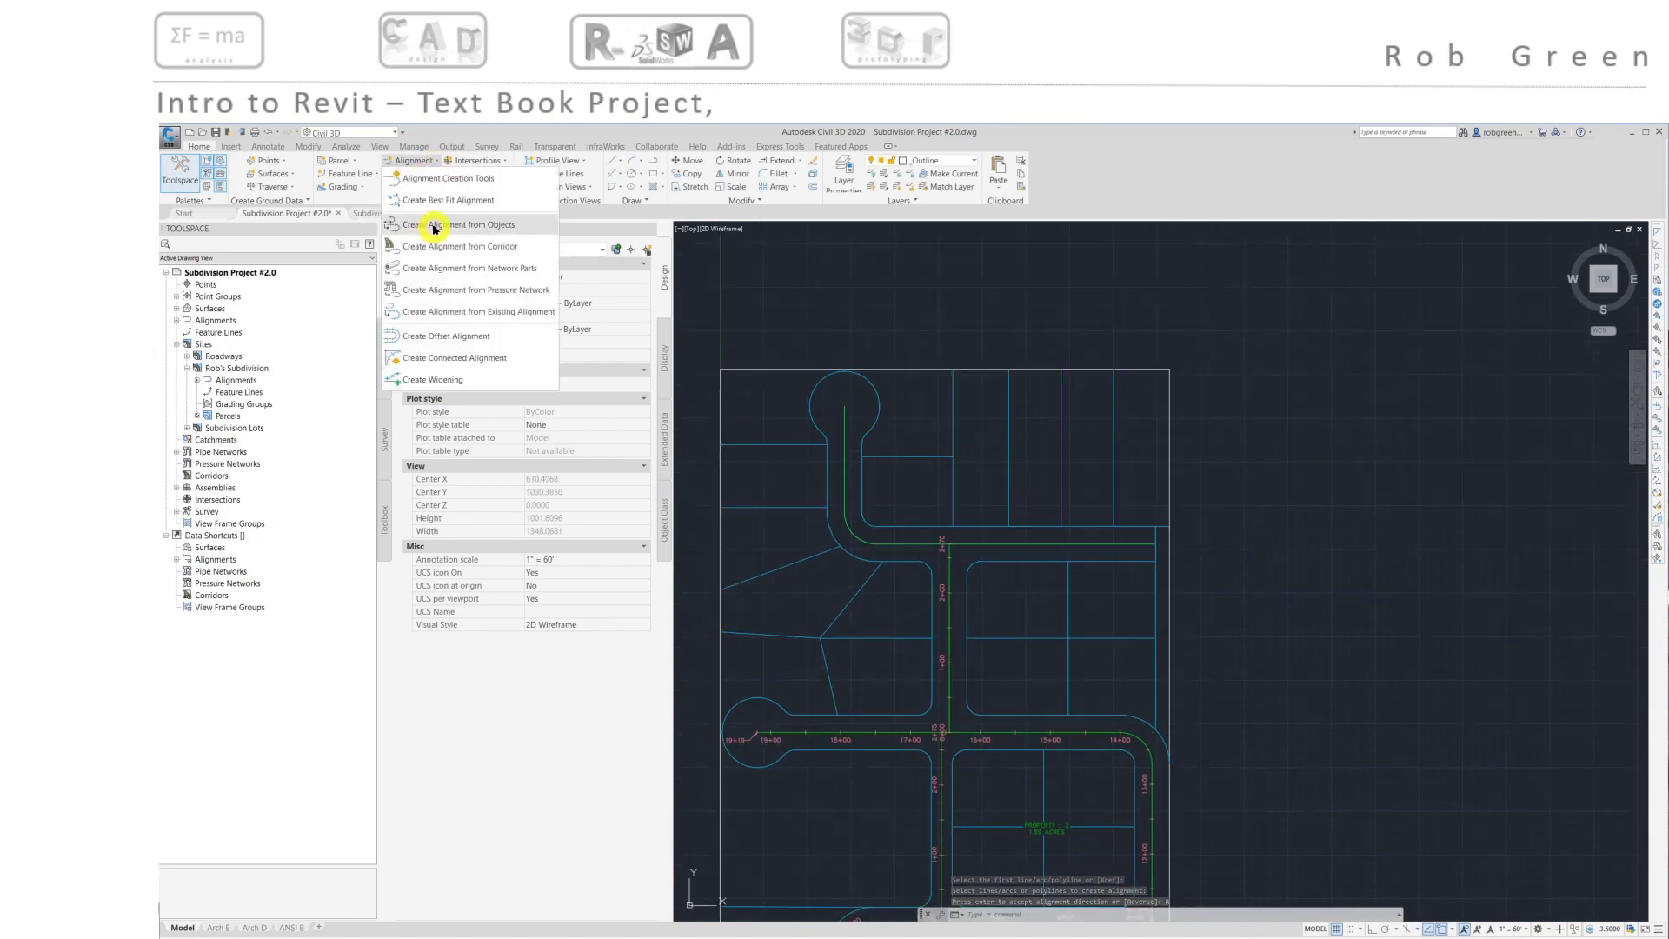
pyautogui.click(435, 226)
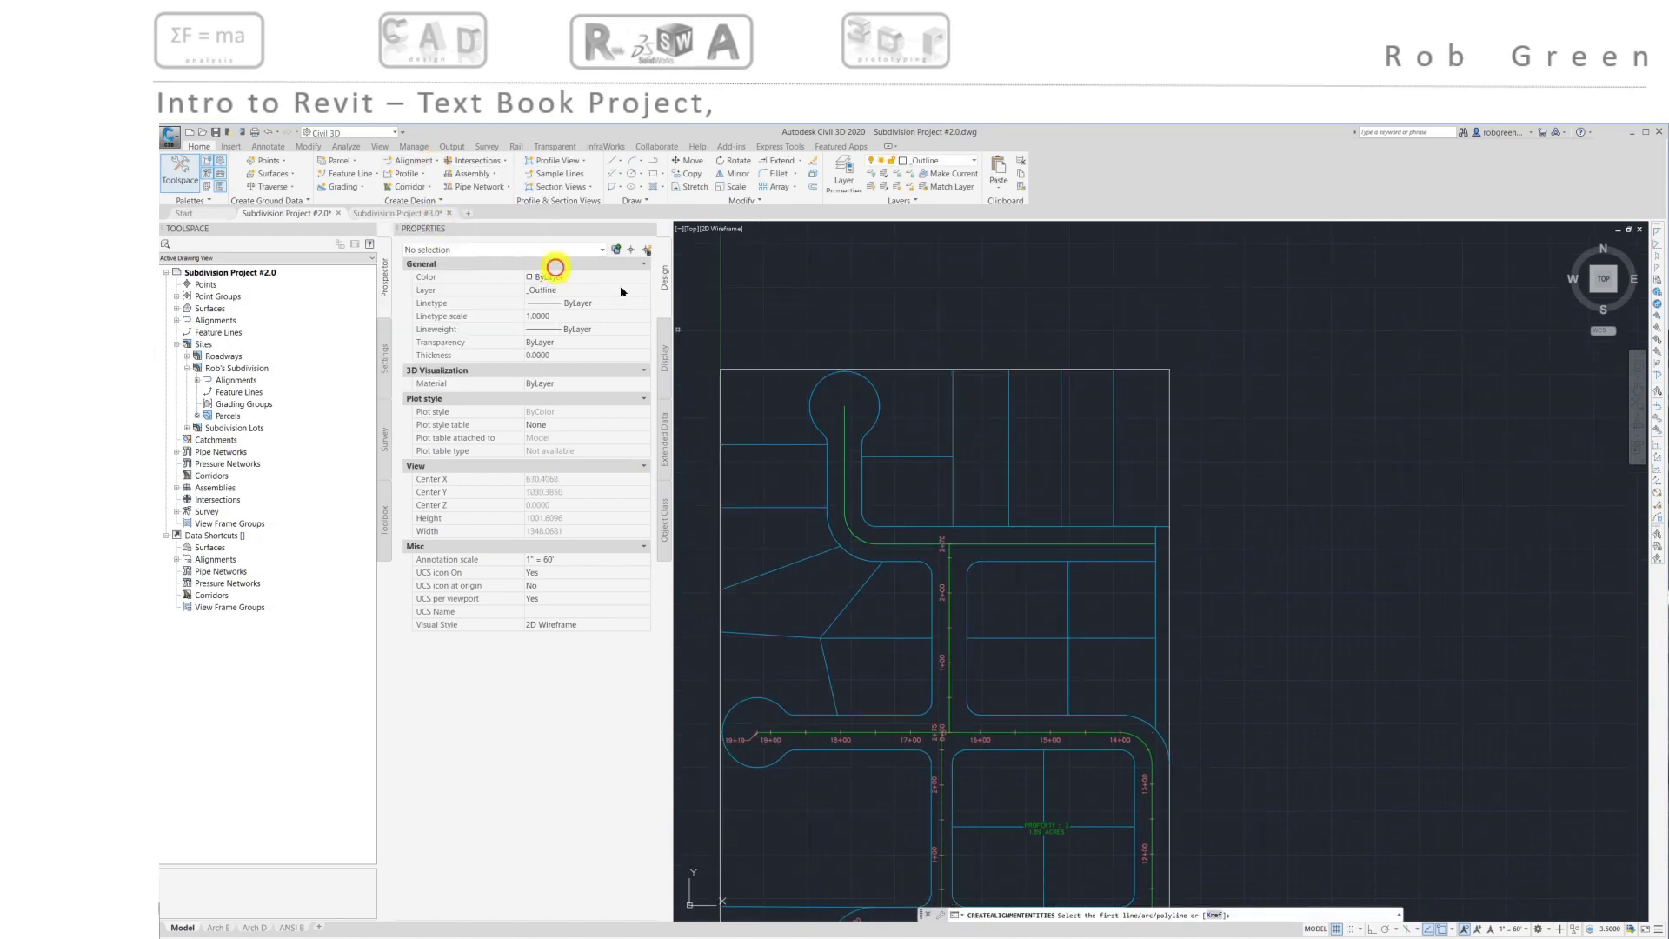
pyautogui.click(1009, 545)
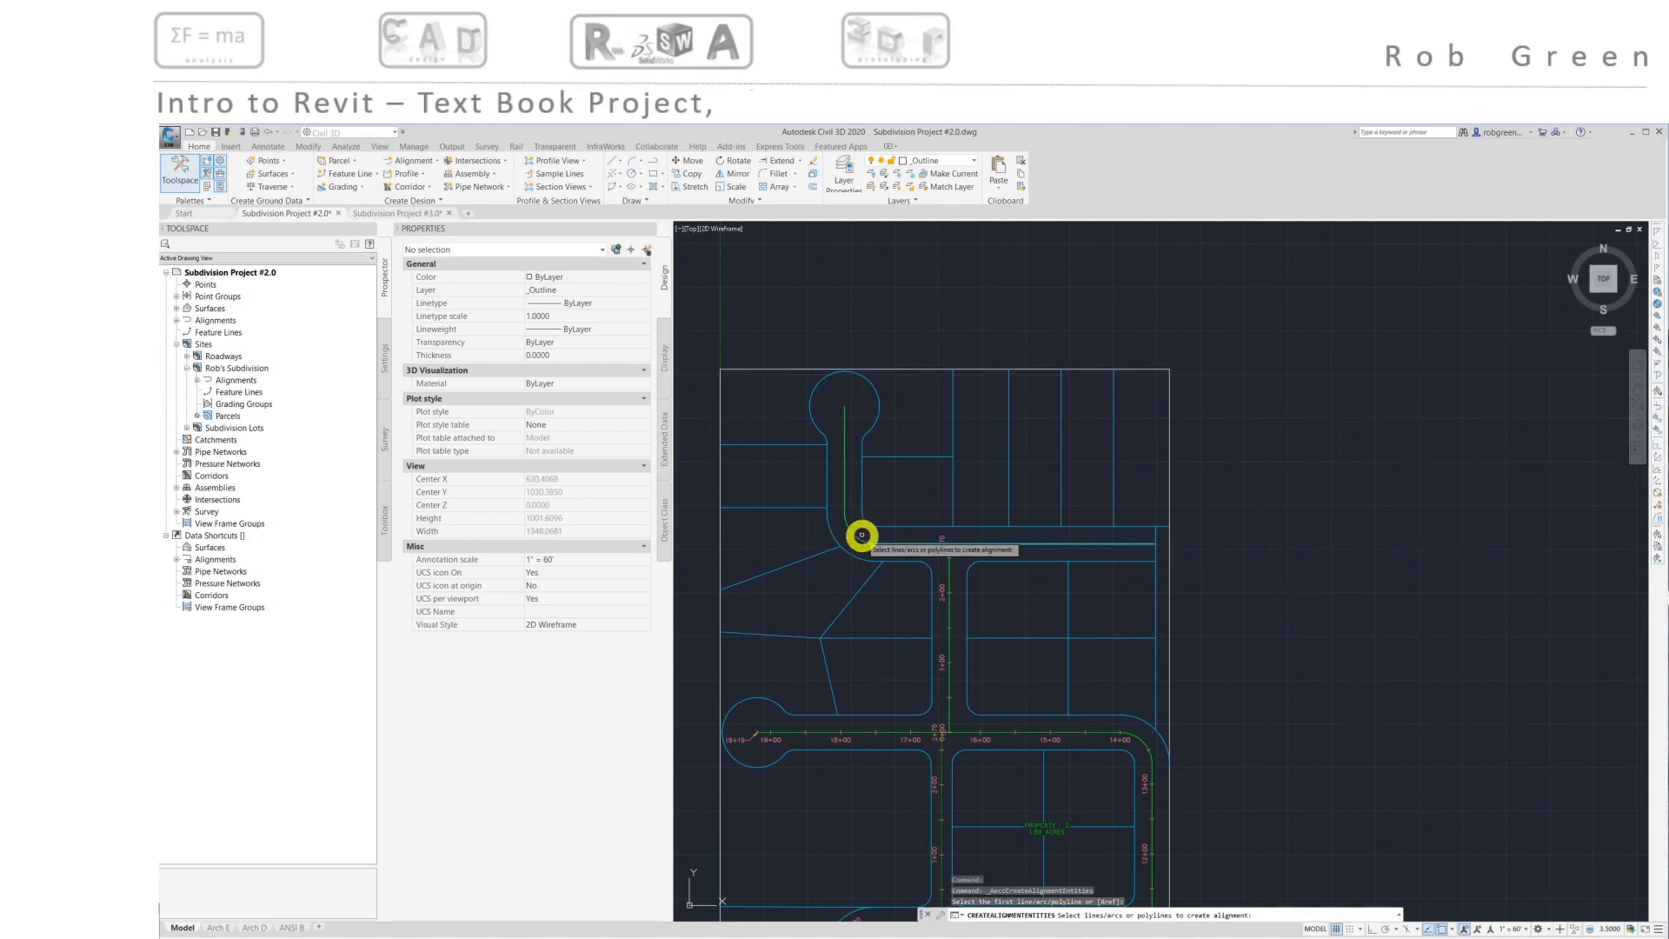
pyautogui.click(845, 508)
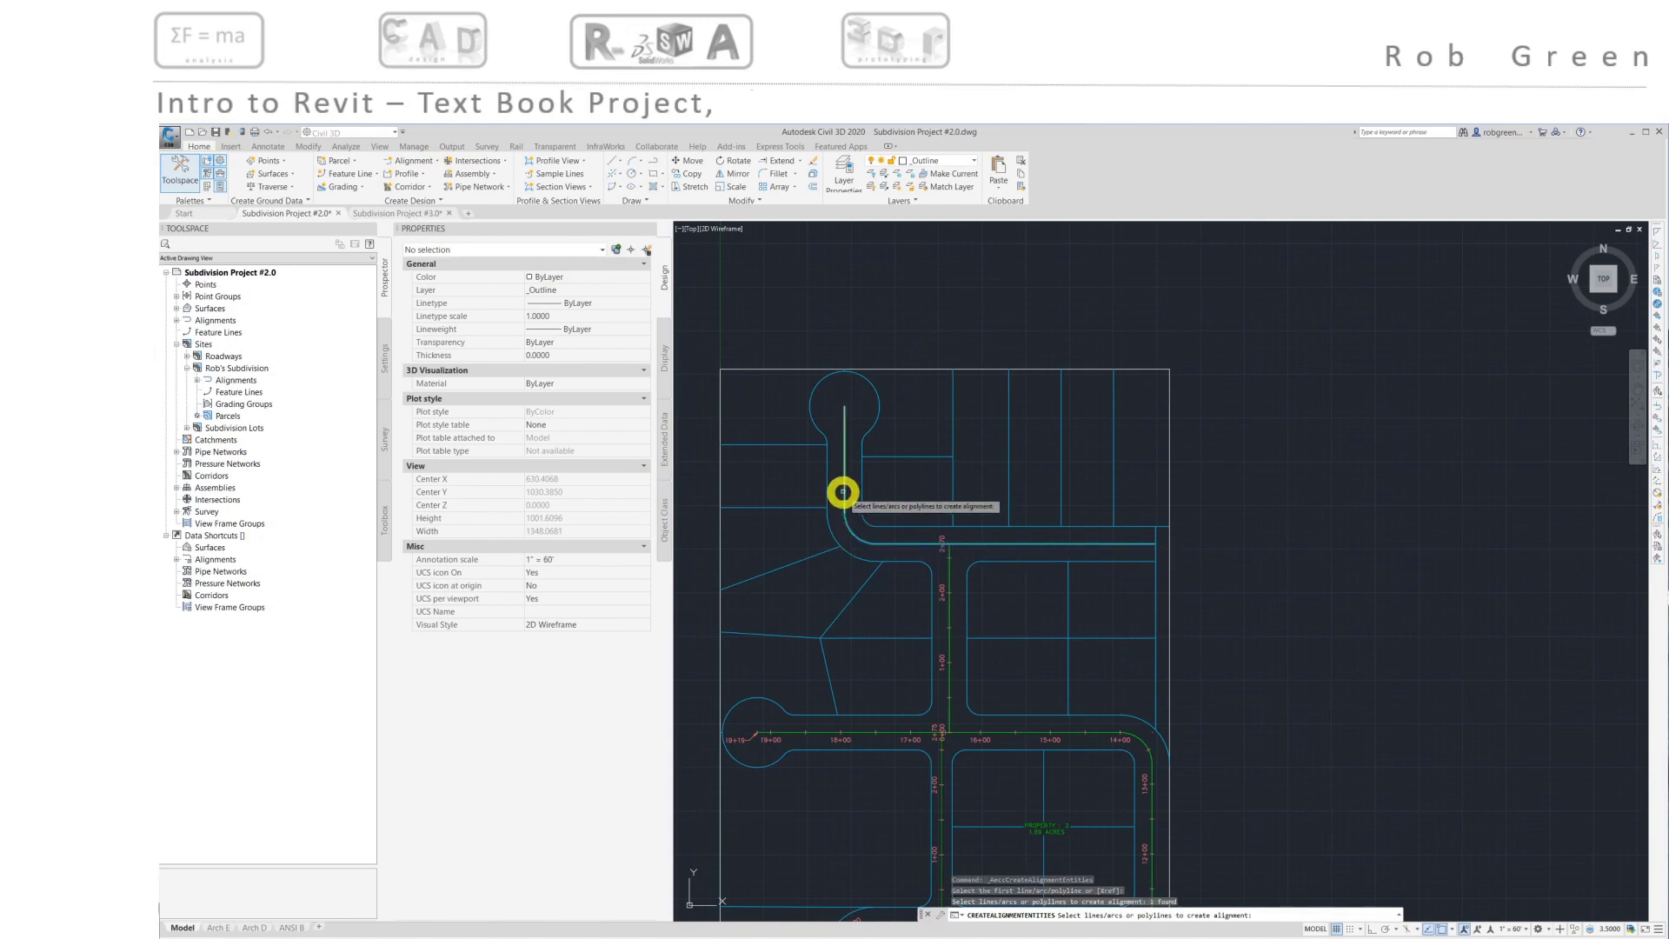
pyautogui.click(844, 495)
pyautogui.press('Return')
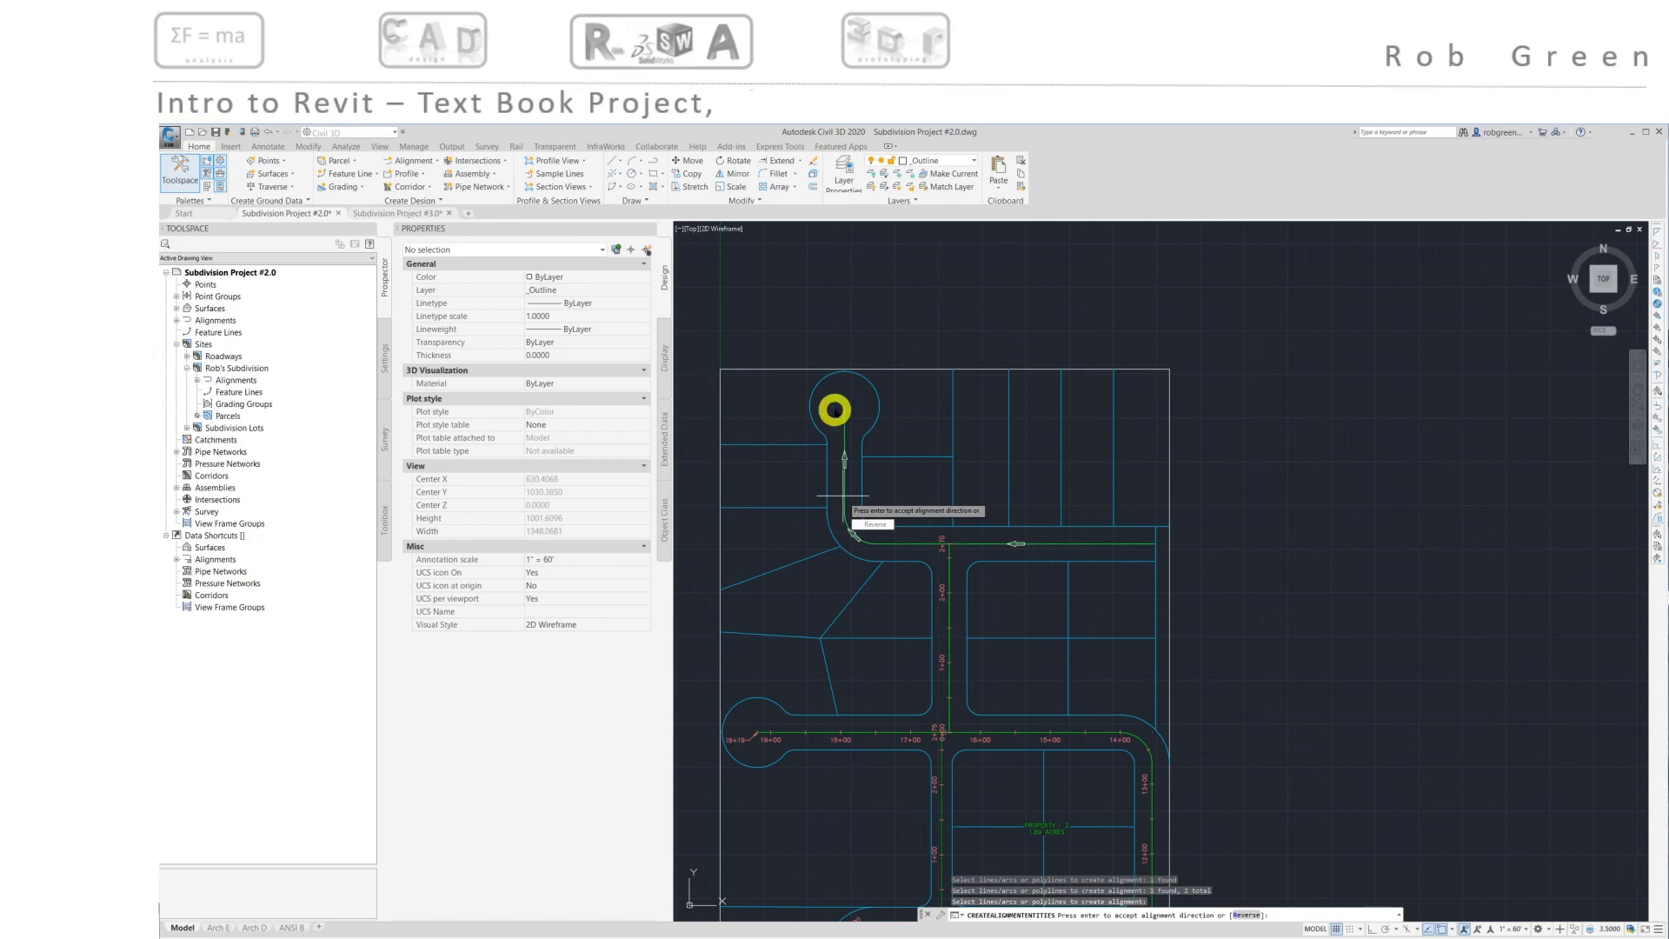
pyautogui.press('Return')
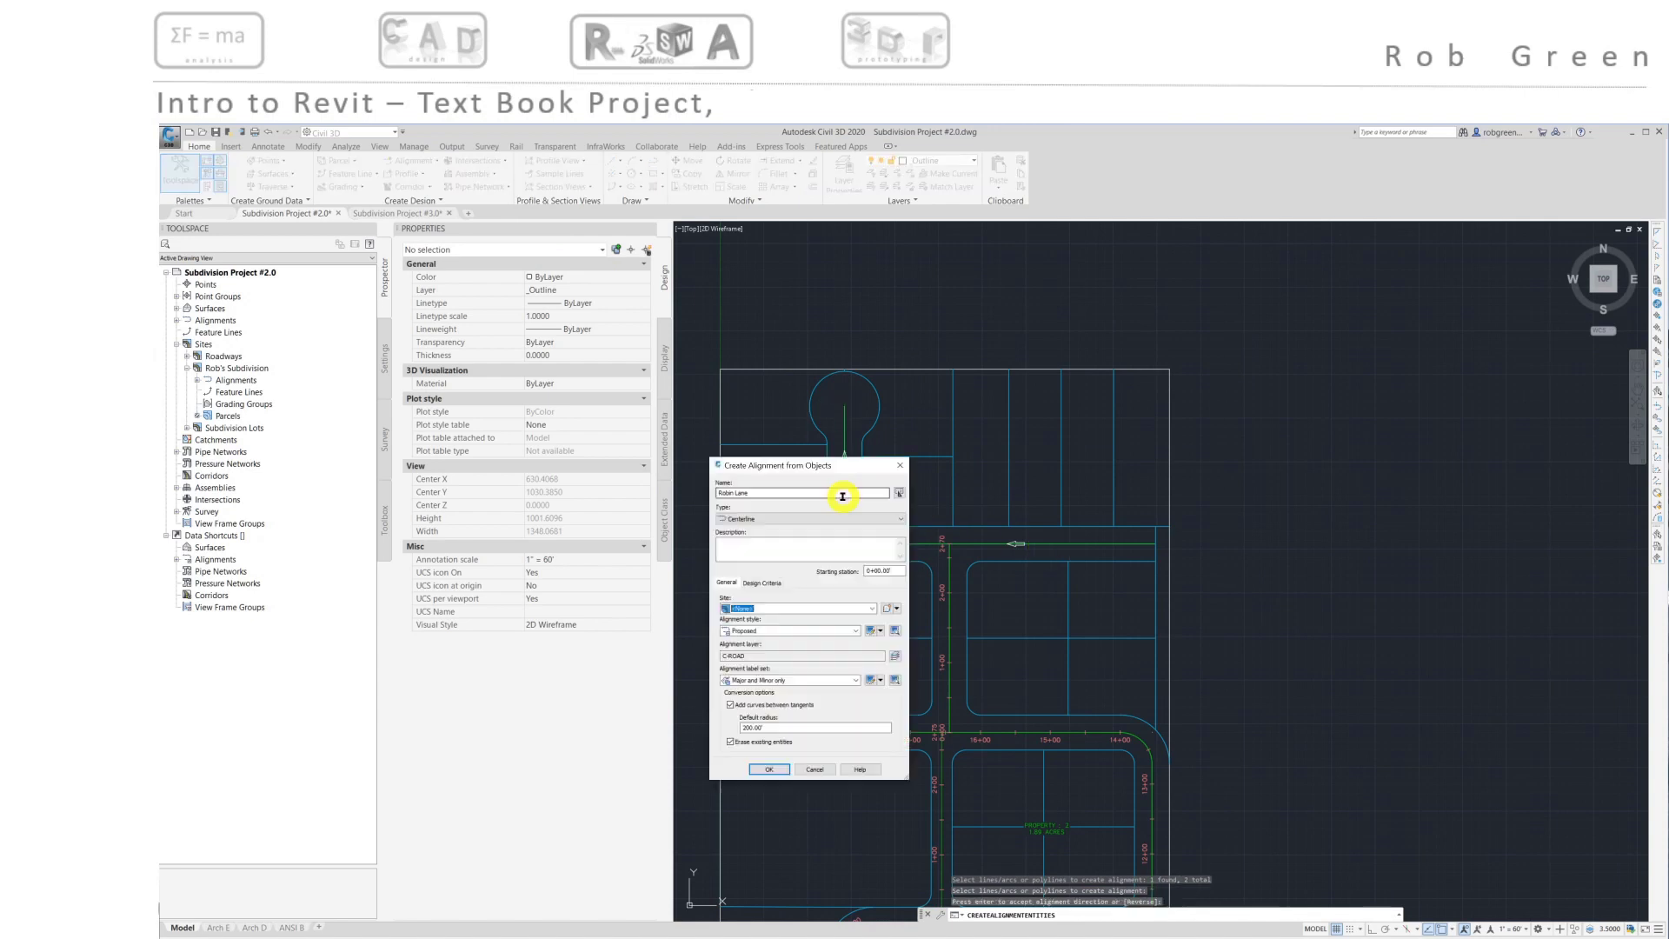
# Create the alignment as Shark Highway in the new Subdivision site, without adding curves between tangents
pyautogui.moveTo(842, 497); pyautogui.dragTo(682, 481)
pyautogui.click(745, 608)
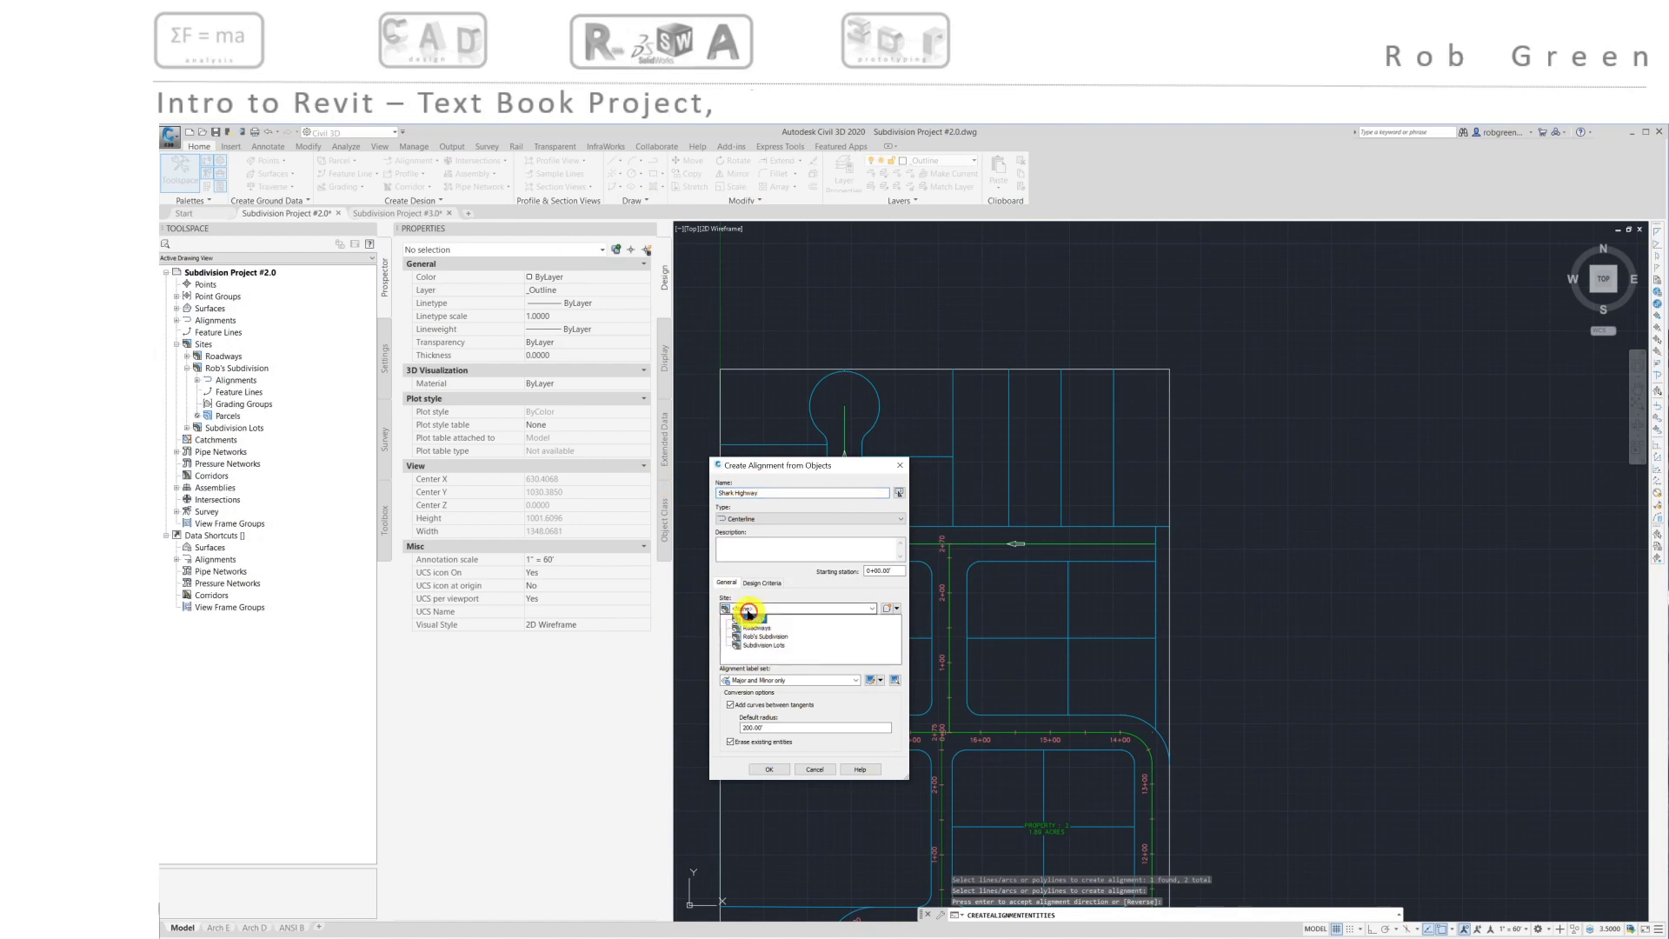
pyautogui.click(747, 633)
pyautogui.click(761, 608)
pyautogui.click(756, 639)
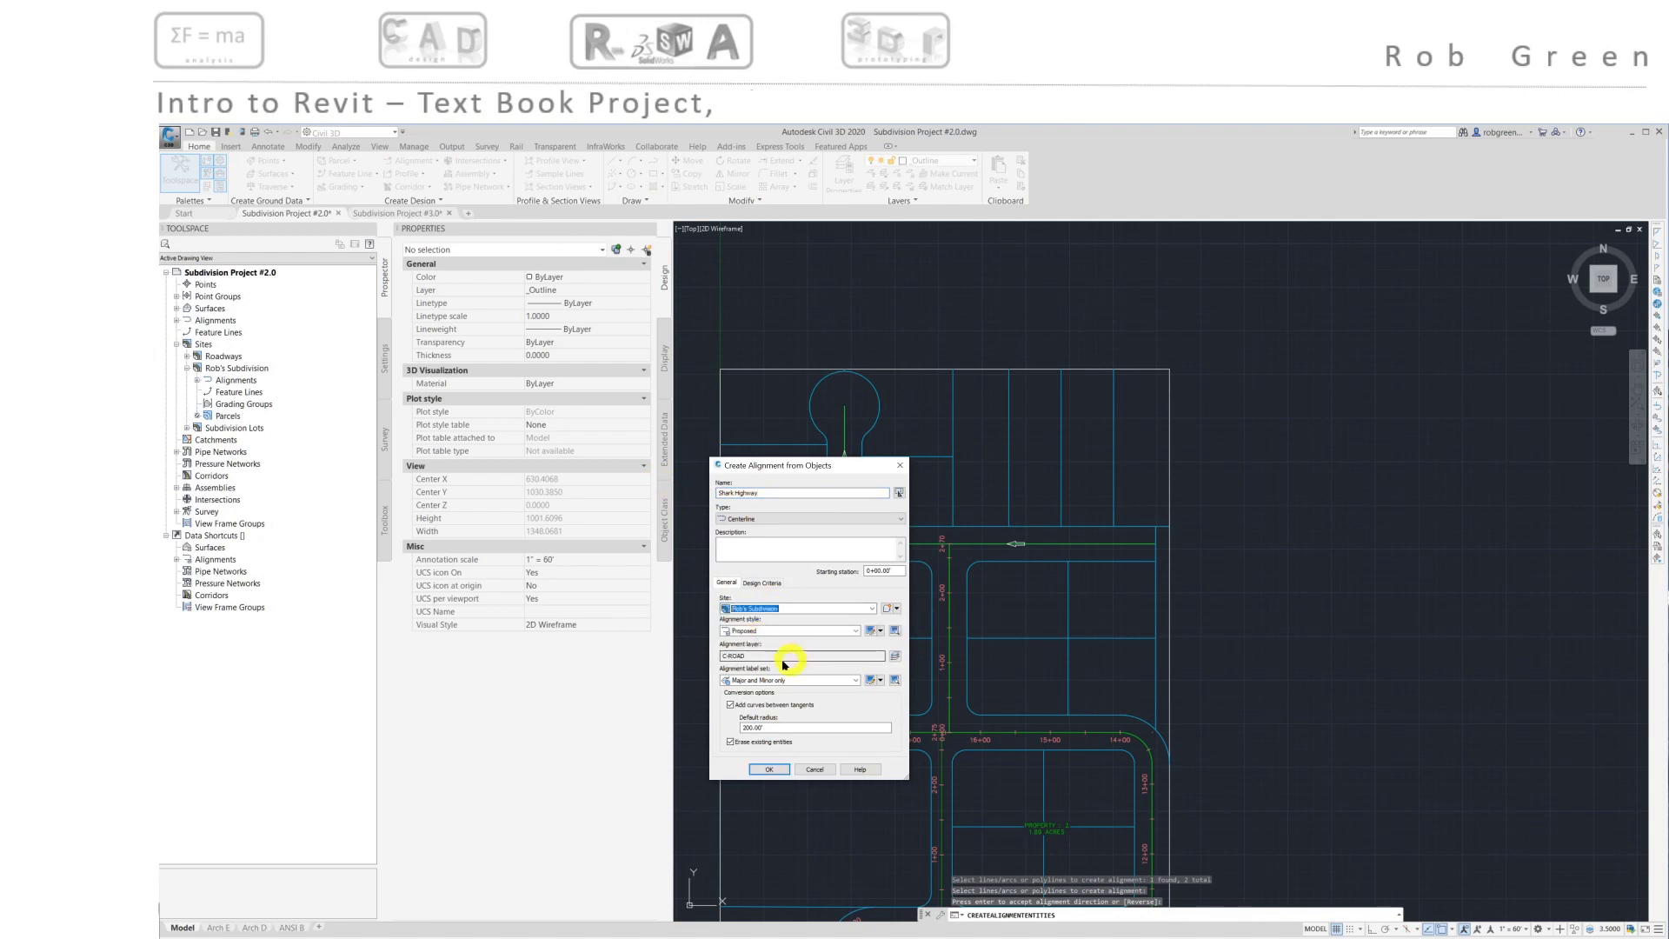
pyautogui.click(730, 705)
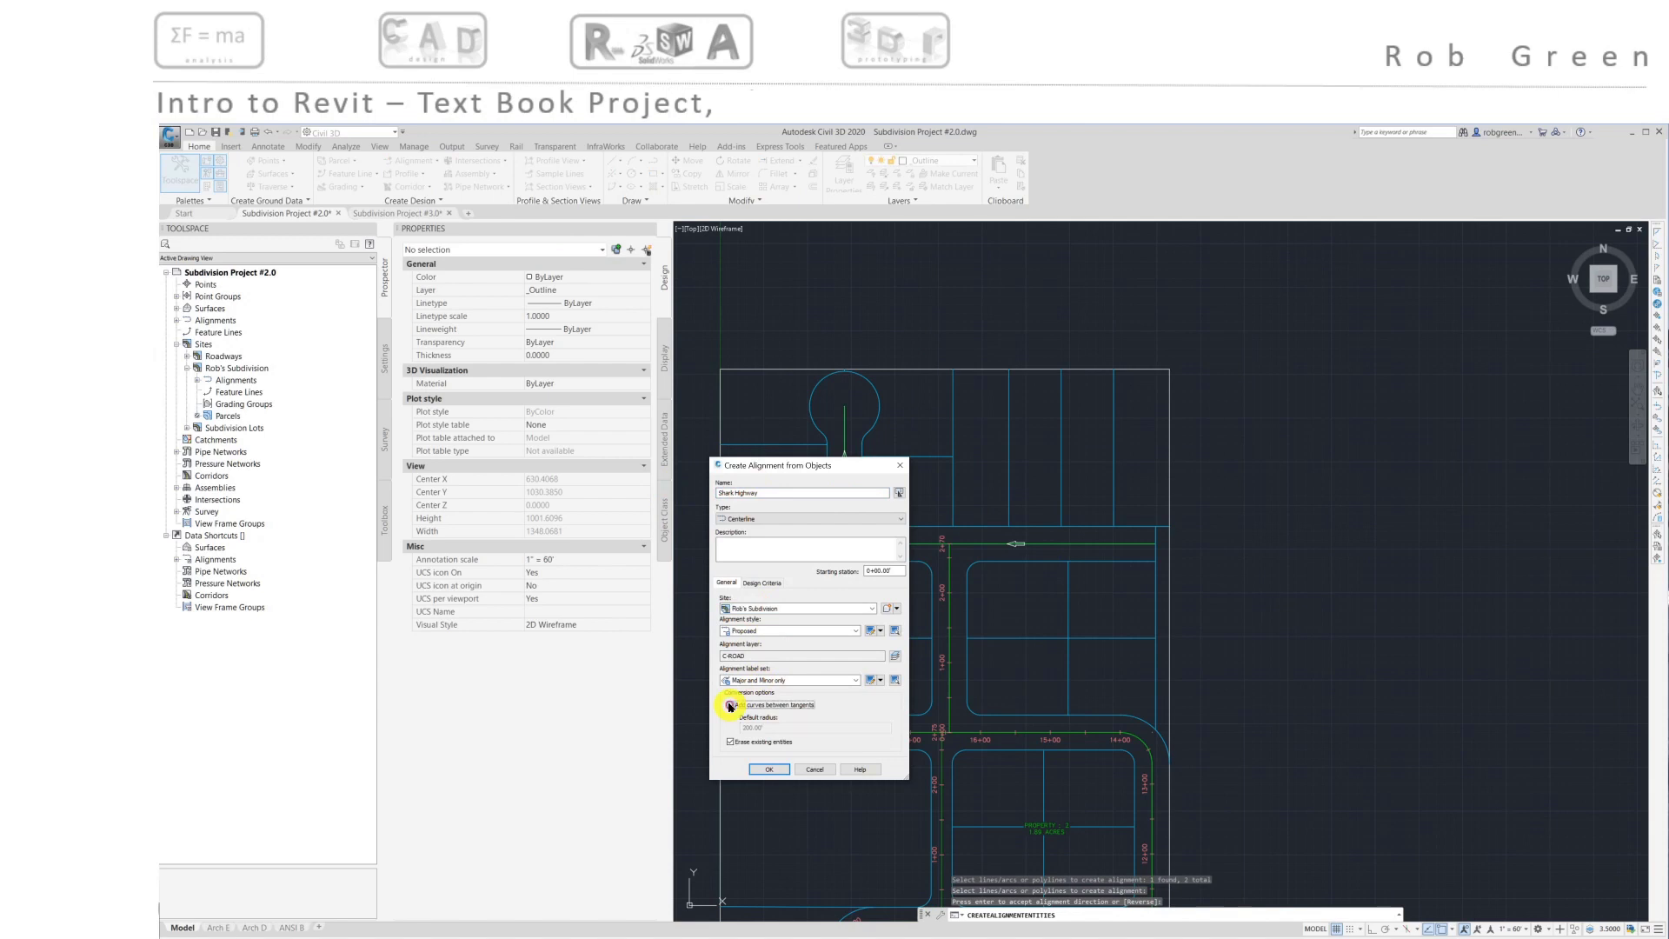
pyautogui.click(769, 768)
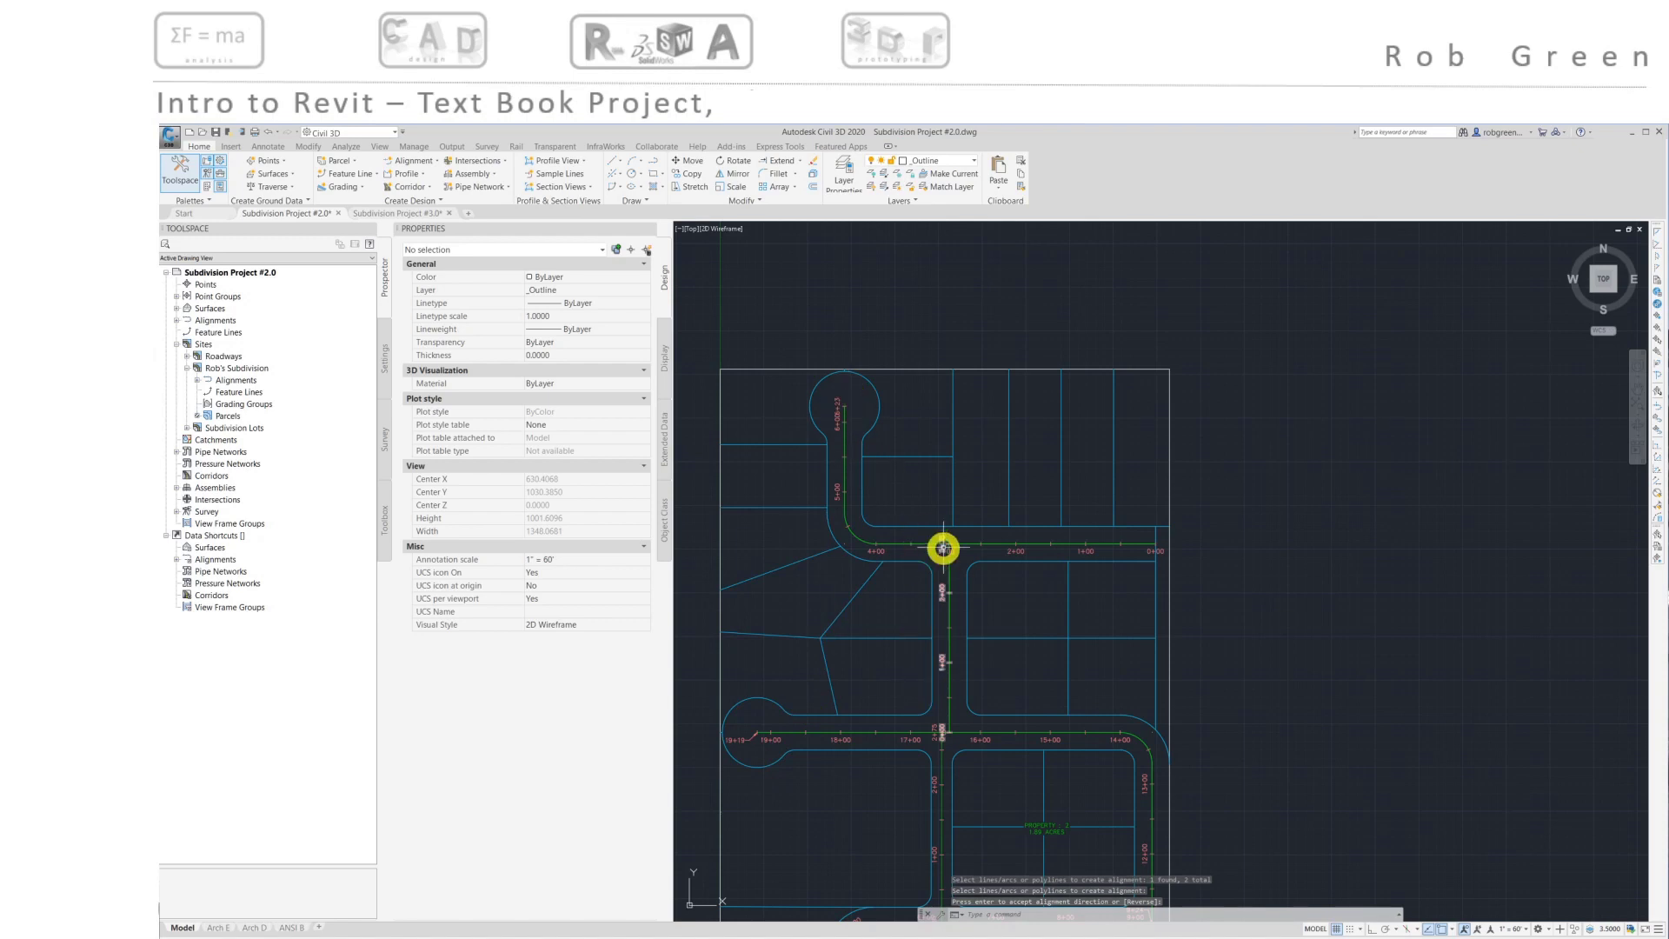
pyautogui.scroll(10, 942, 547)
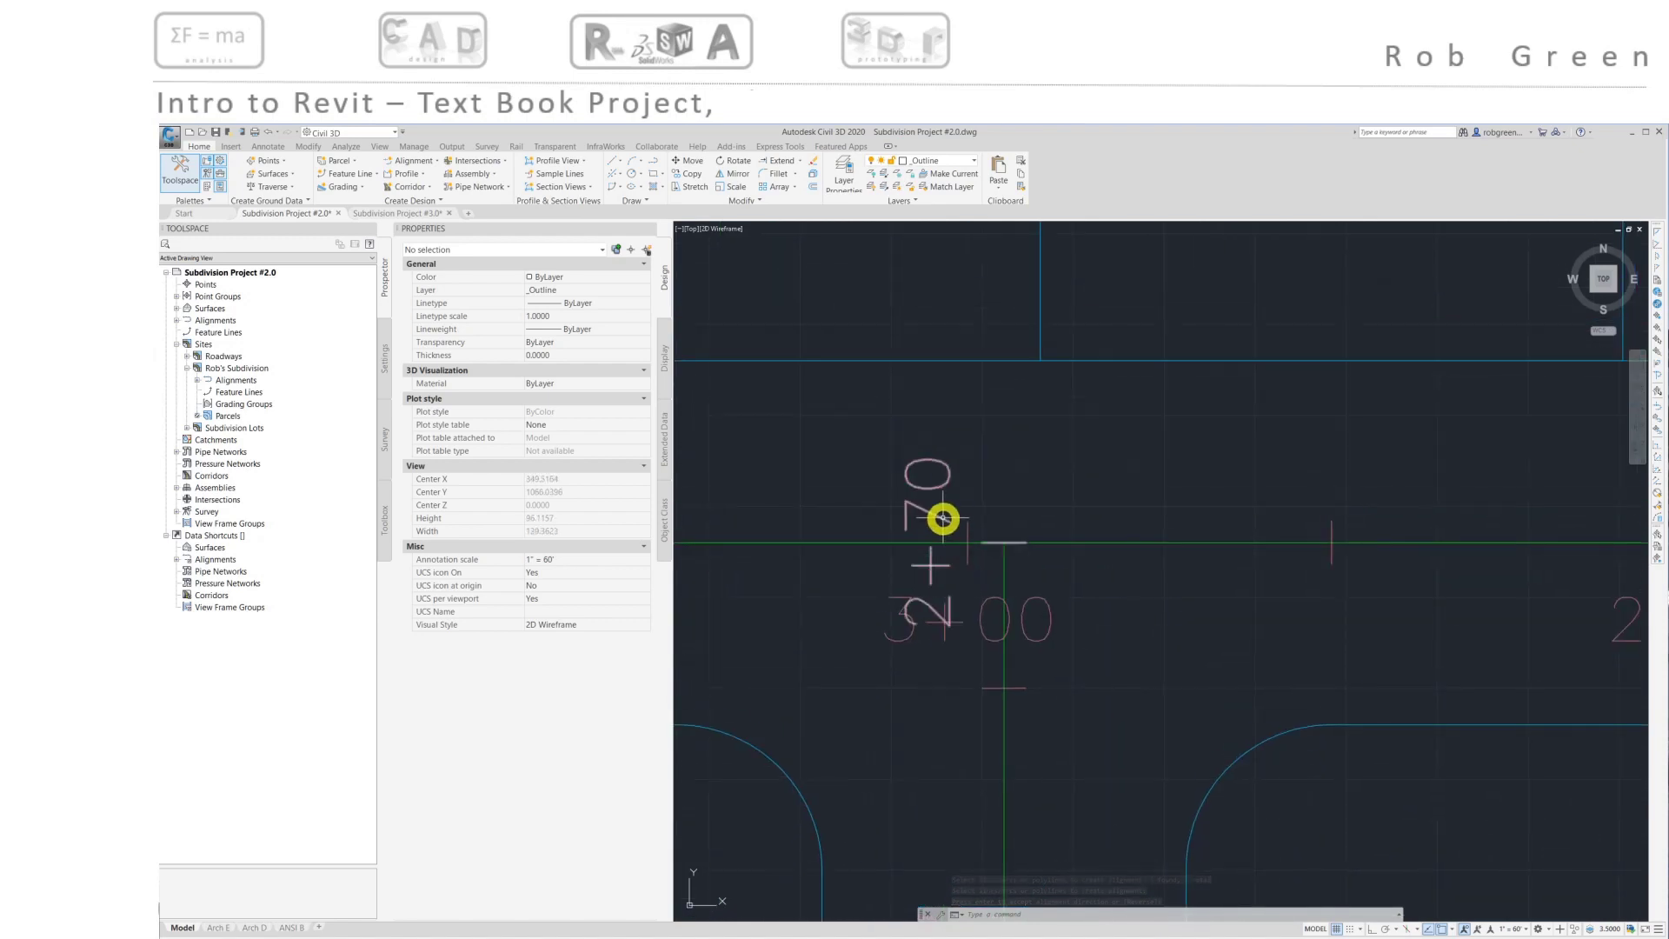
pyautogui.click(942, 516)
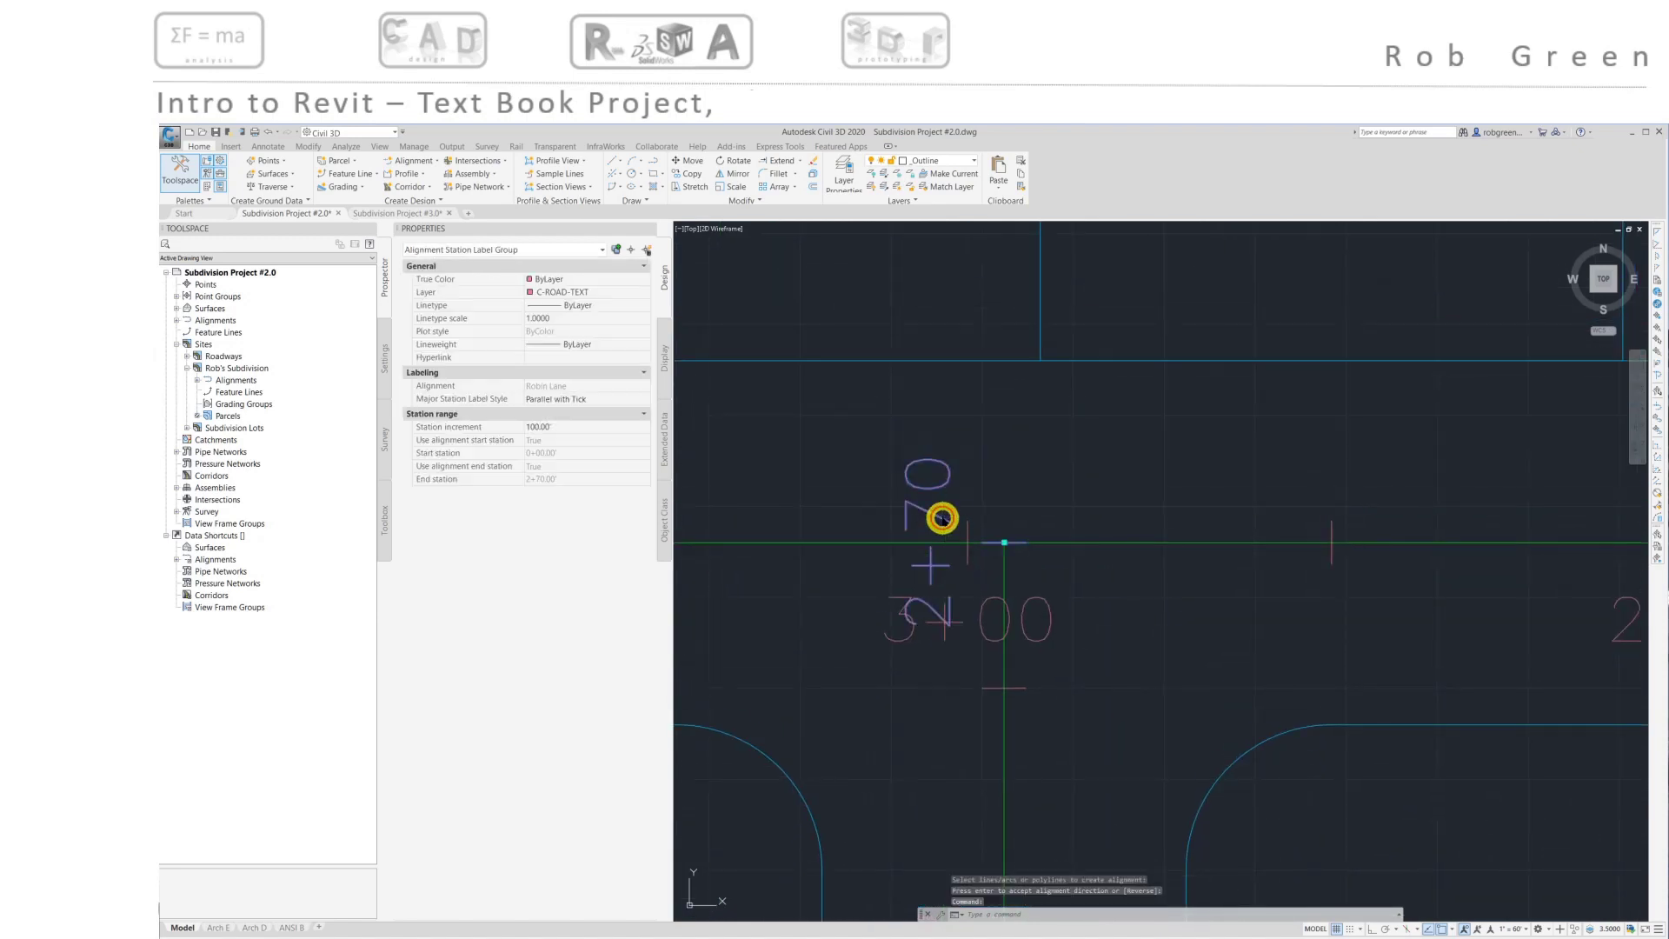
pyautogui.click(1004, 545)
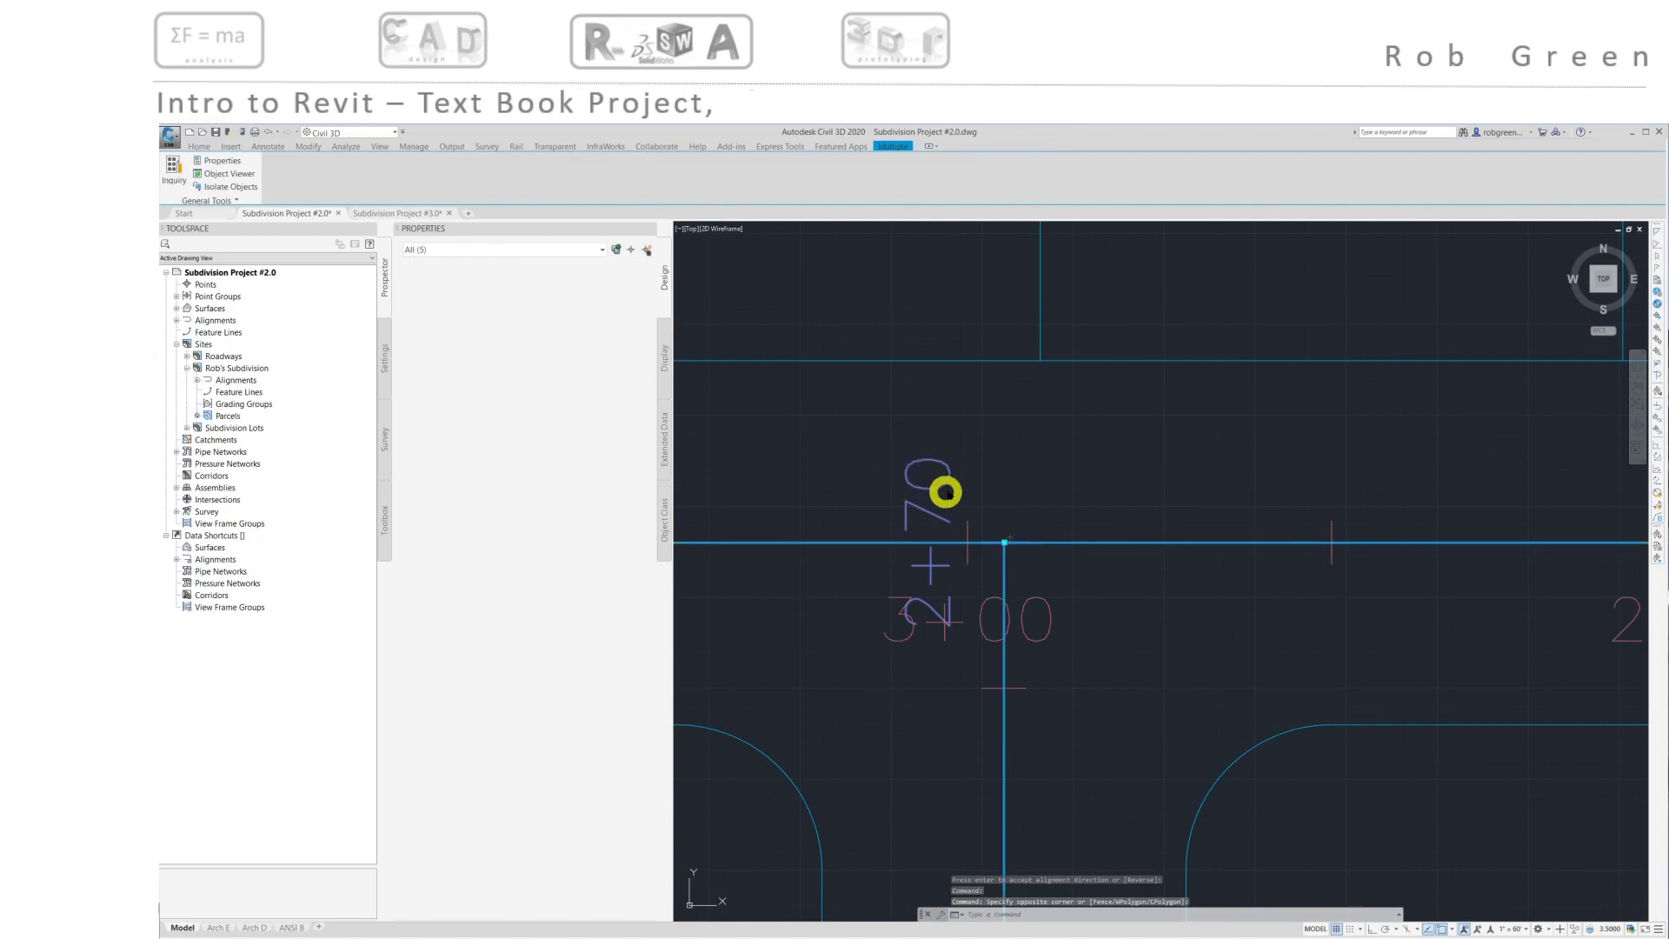
pyautogui.press('Escape')
pyautogui.press('Escape')
pyautogui.press('Escape')
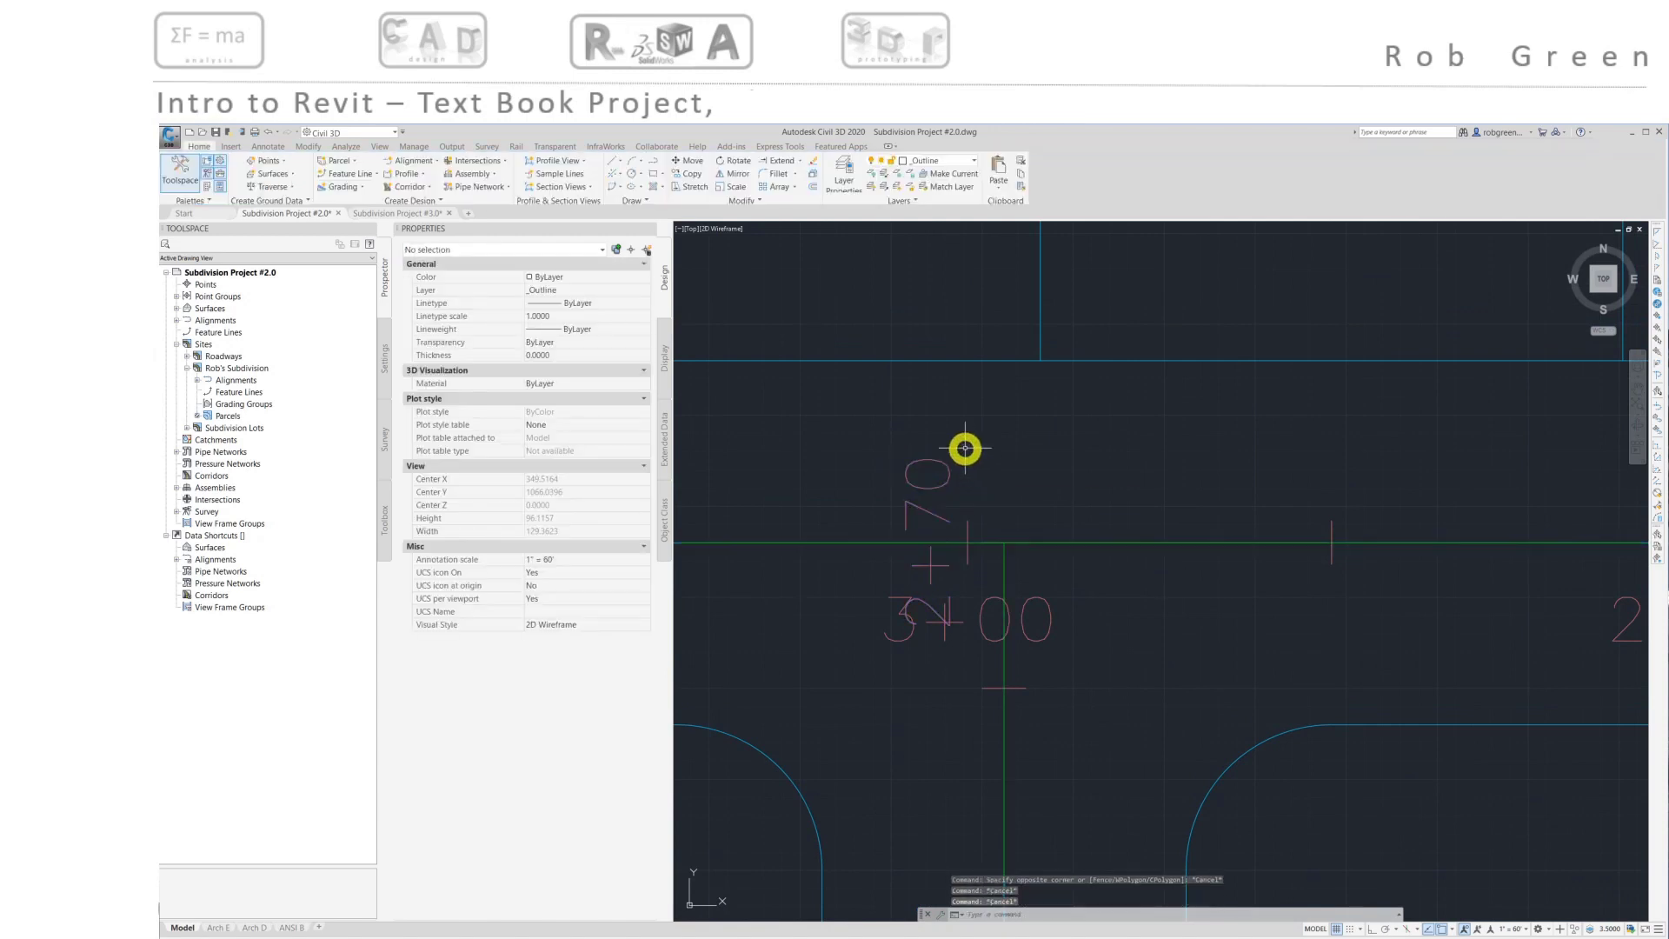
# Move Robin Lane's north end station label above the northern road, up and to the west of its end point, clear of the 3+00 label
pyautogui.click(942, 479)
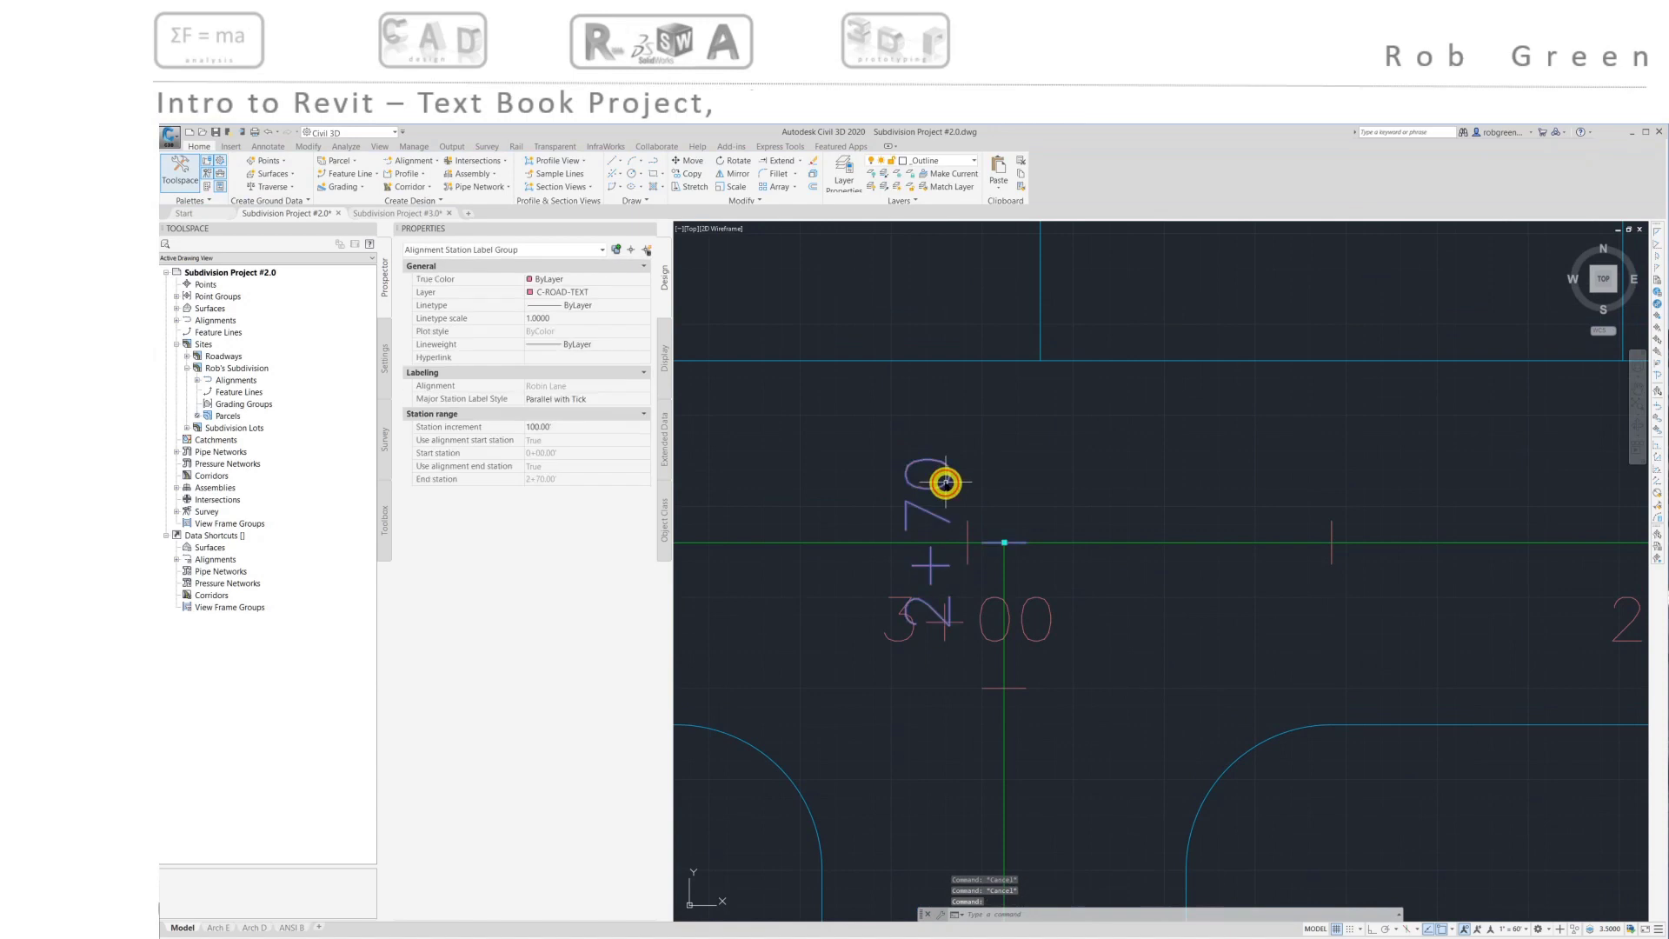
pyautogui.click(1000, 543)
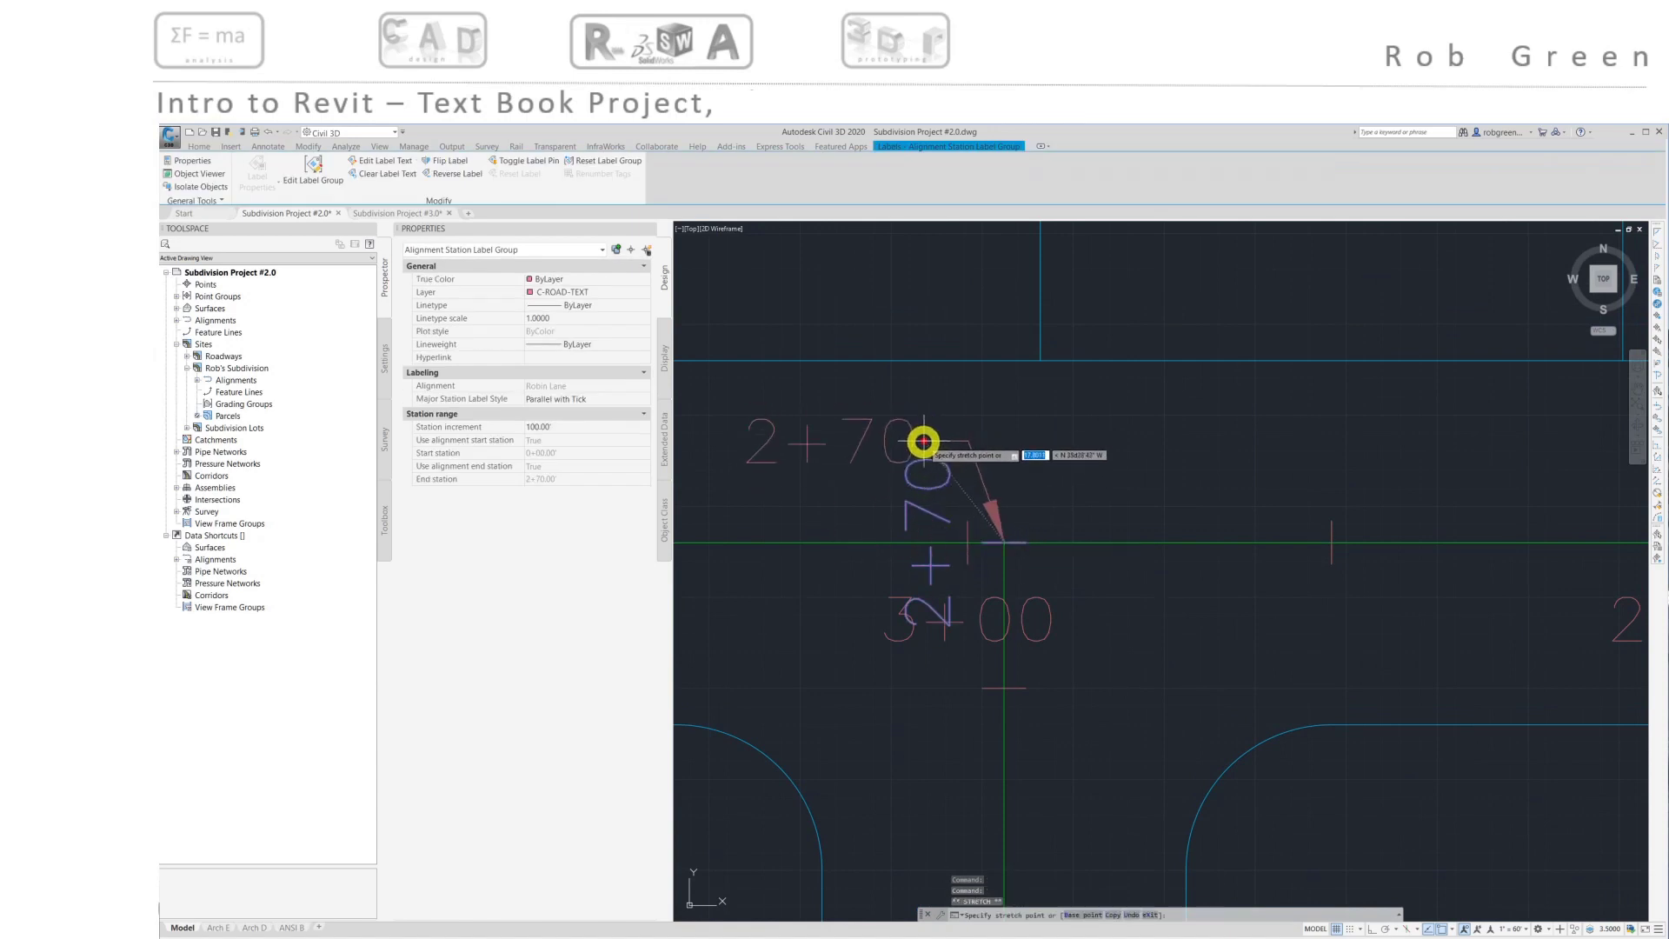
pyautogui.press('Escape')
pyautogui.scroll(-7, 942, 562)
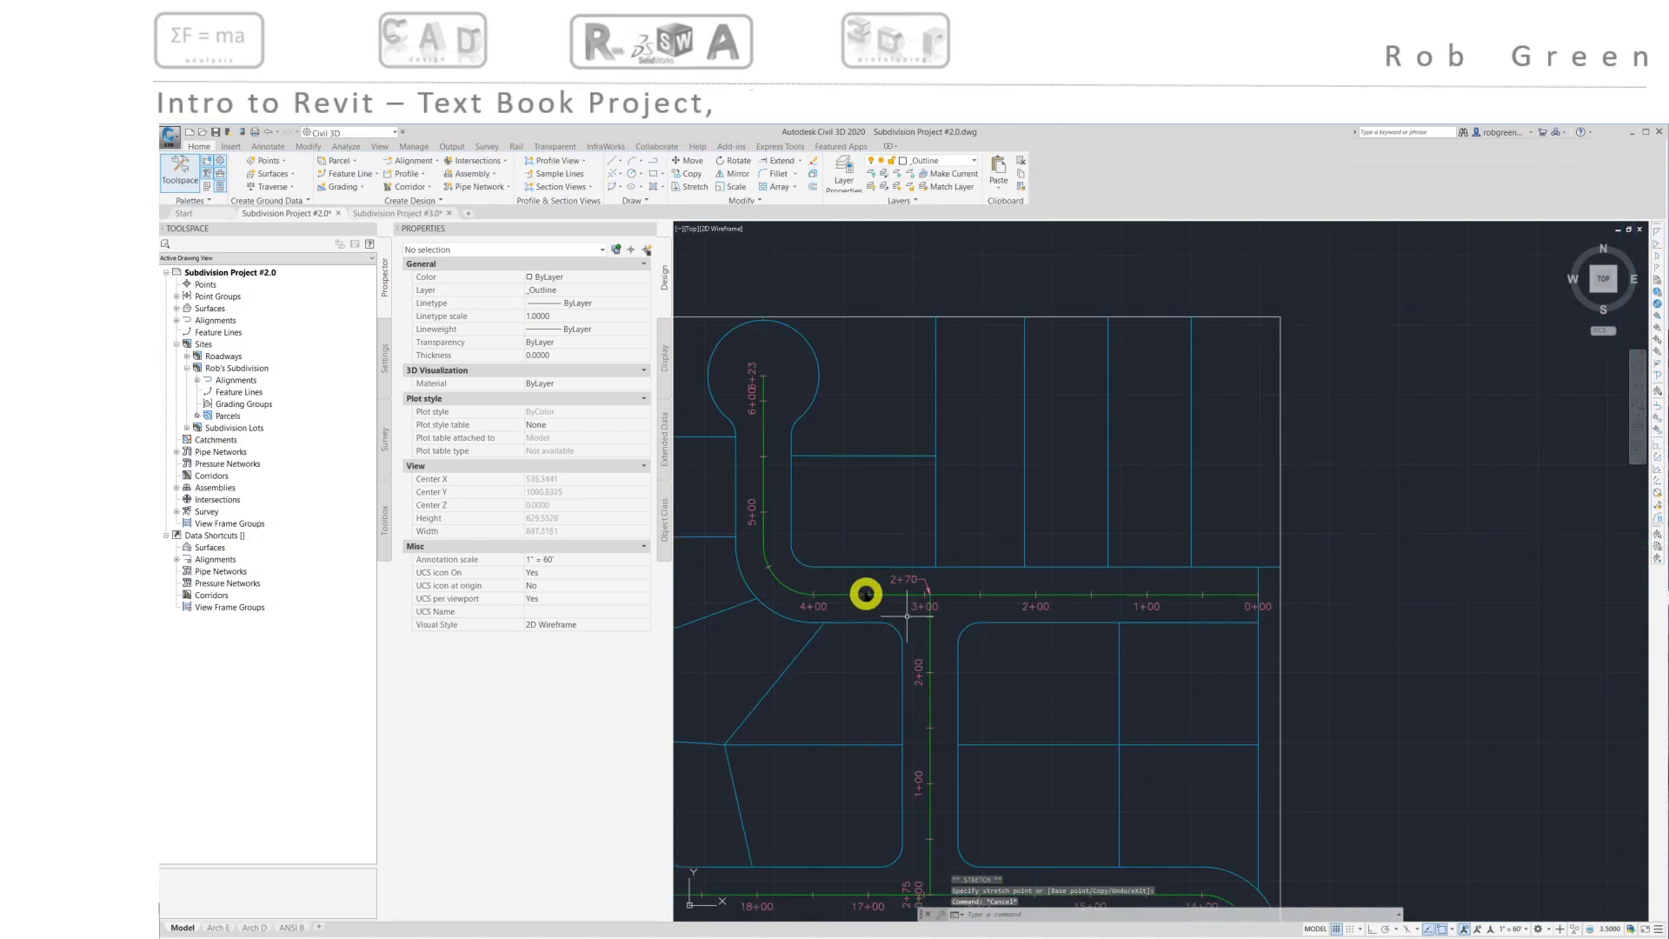
# Move Shark Highway's end station label up and to the west inside the northern cul-de-sac, clear of the 6+00 label
pyautogui.moveTo(916, 566); pyautogui.dragTo(953, 581, button='middle')
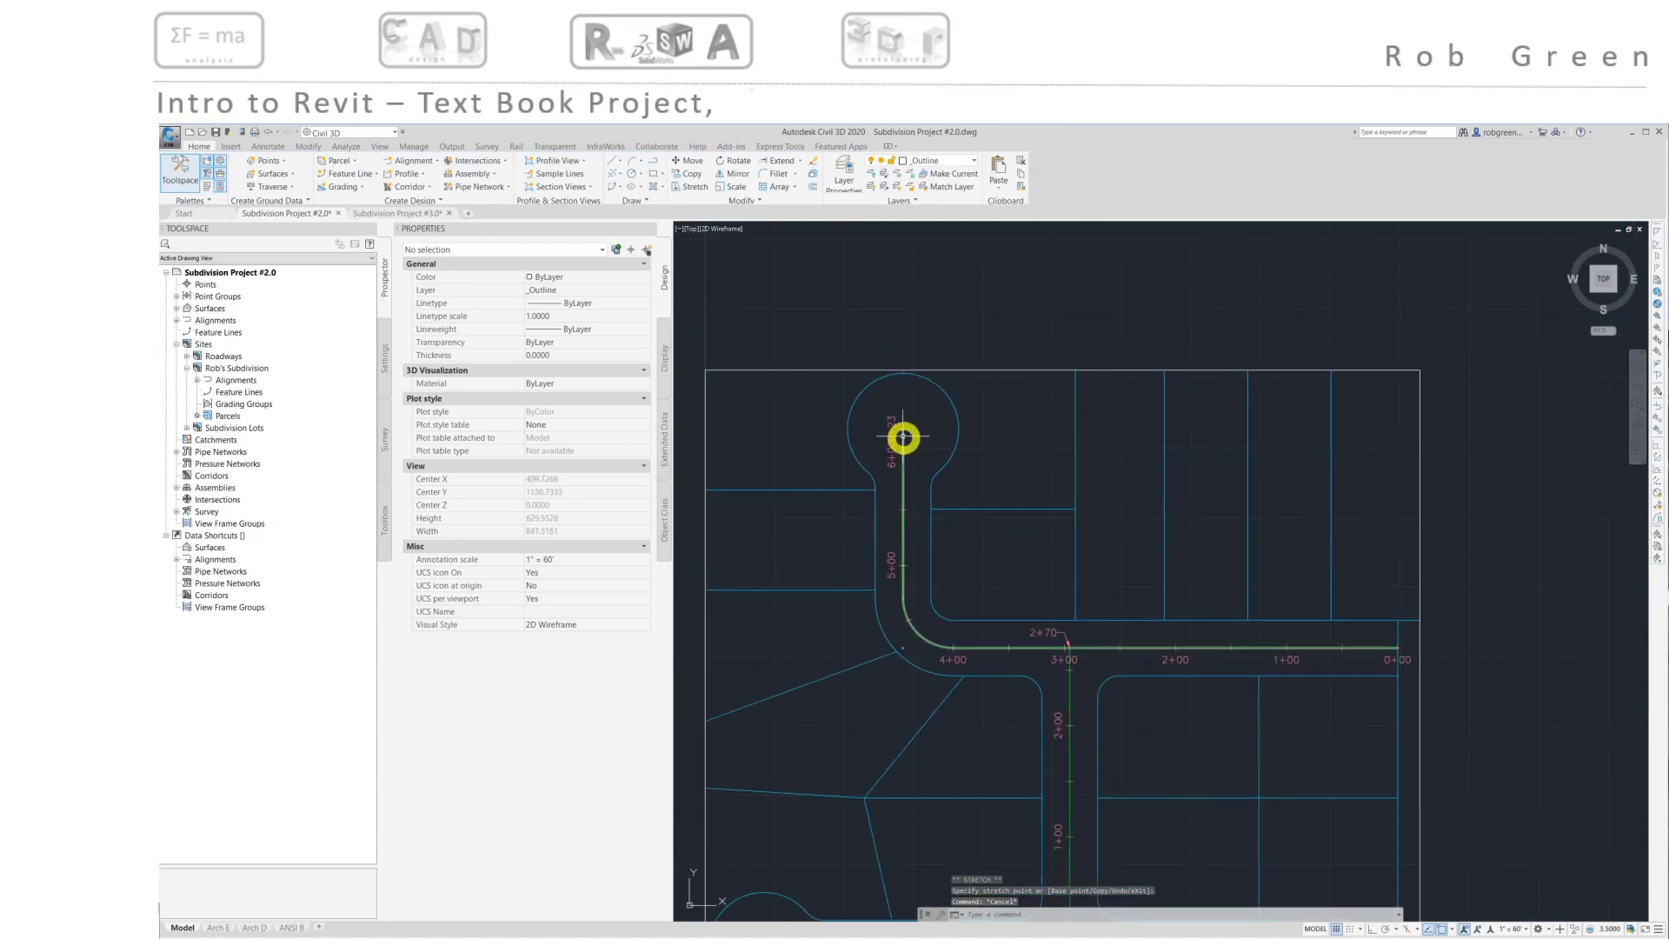
pyautogui.scroll(4, 872, 423)
pyautogui.moveTo(871, 423); pyautogui.dragTo(895, 473, button='middle')
pyautogui.click(896, 474)
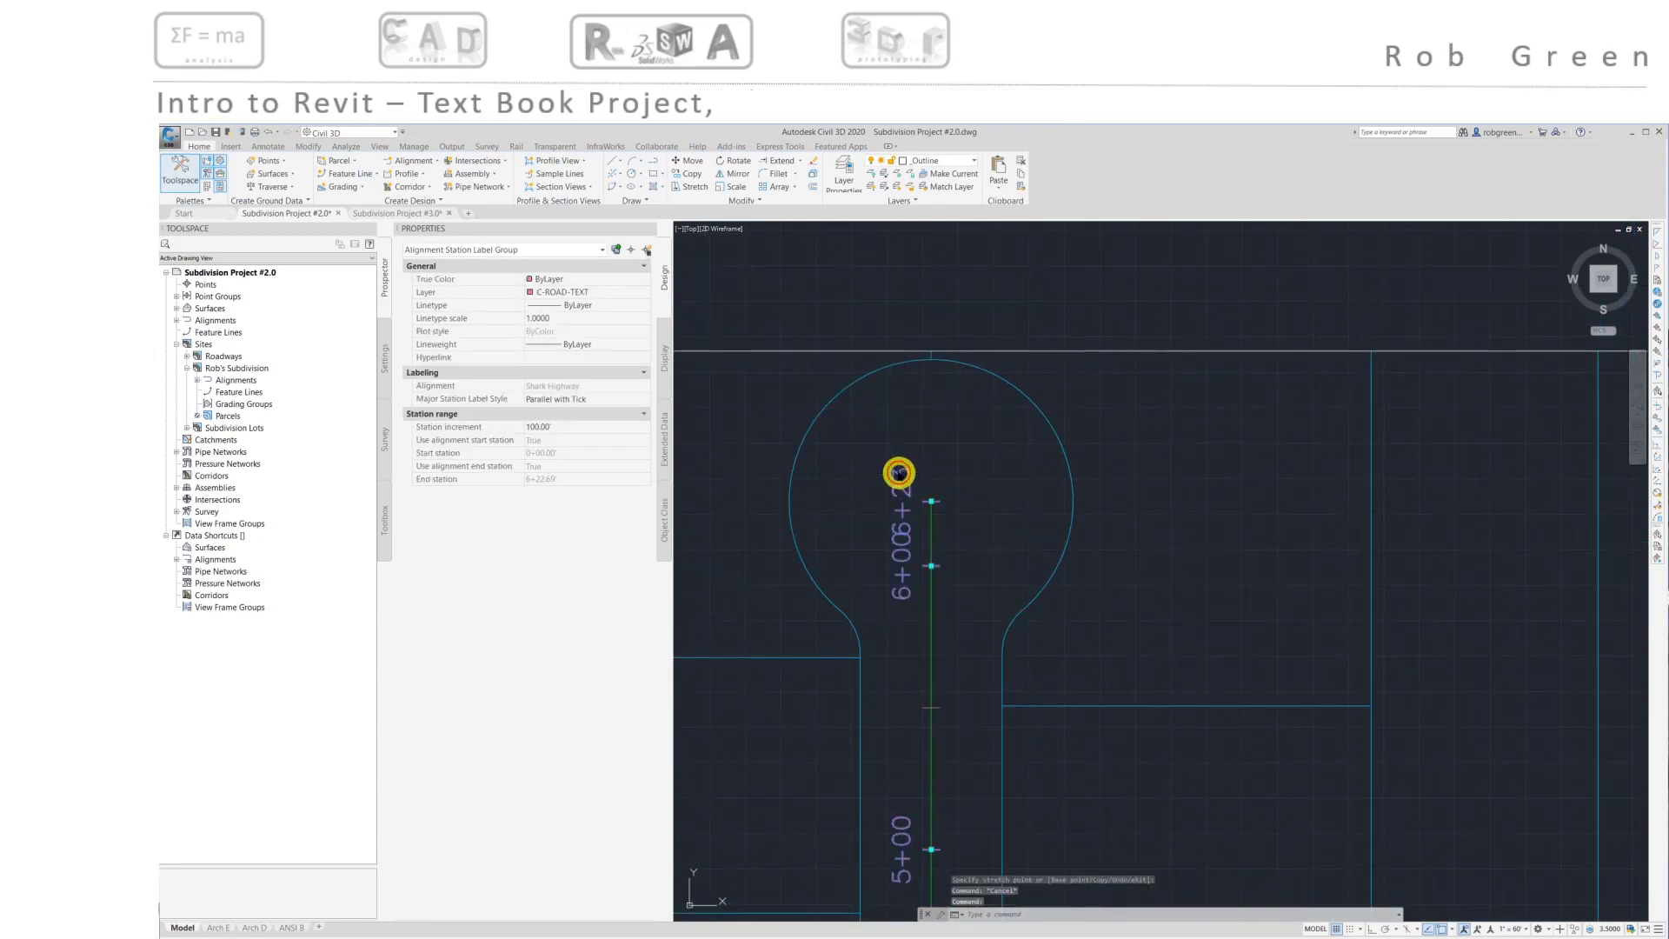
pyautogui.click(930, 501)
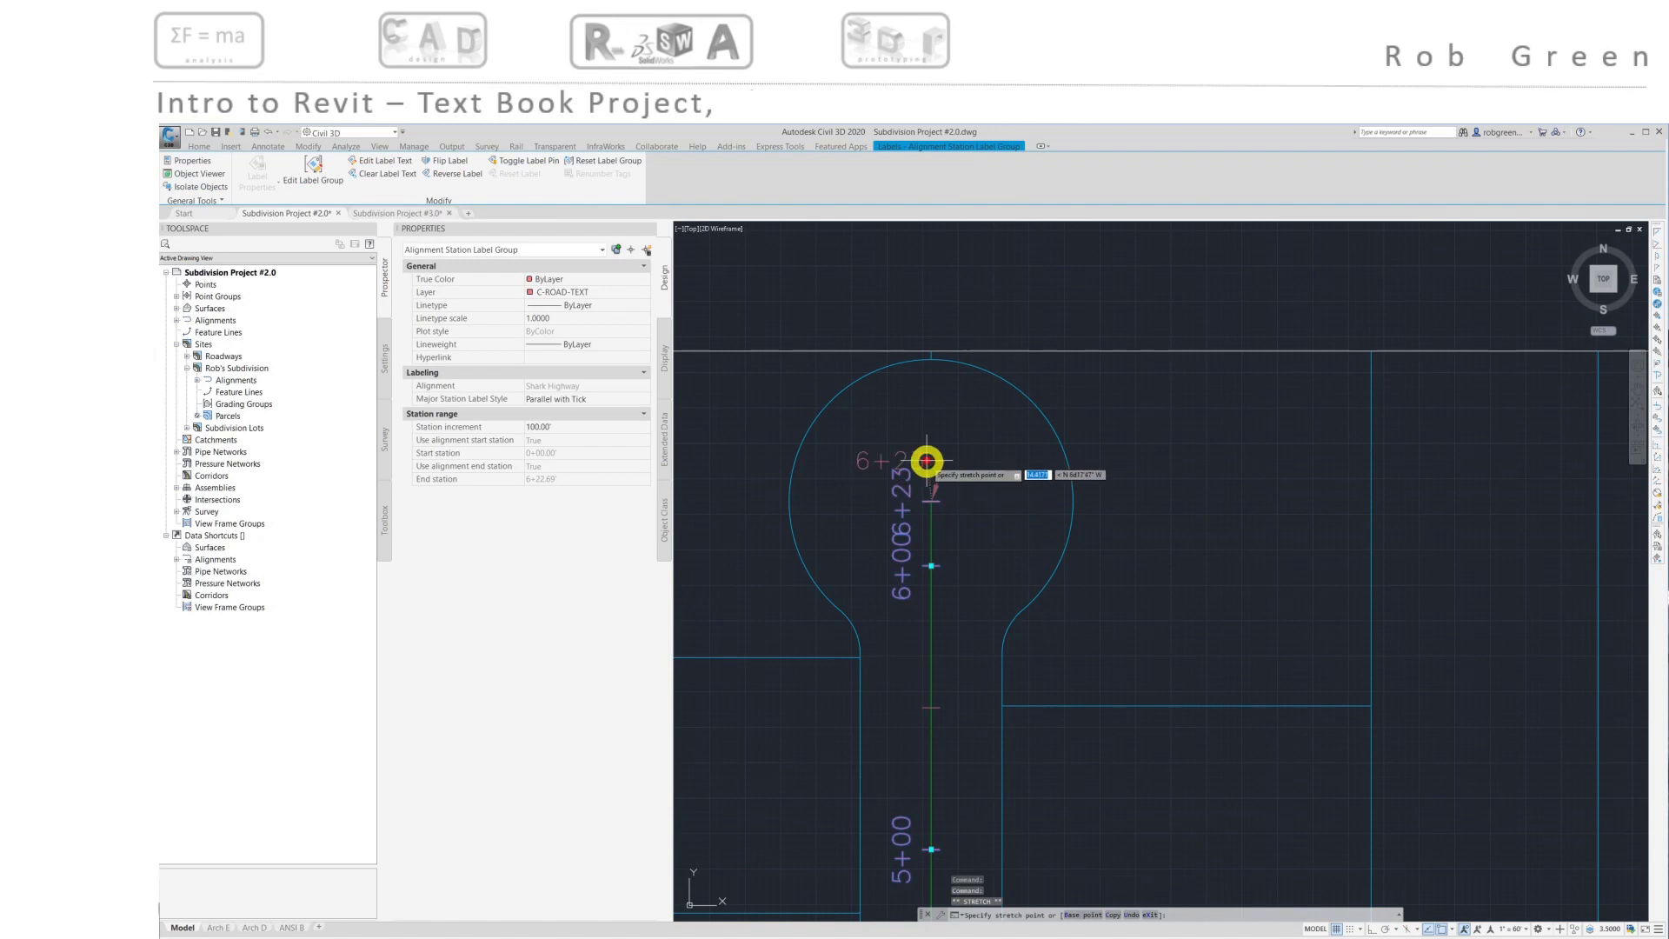
pyautogui.press('Escape')
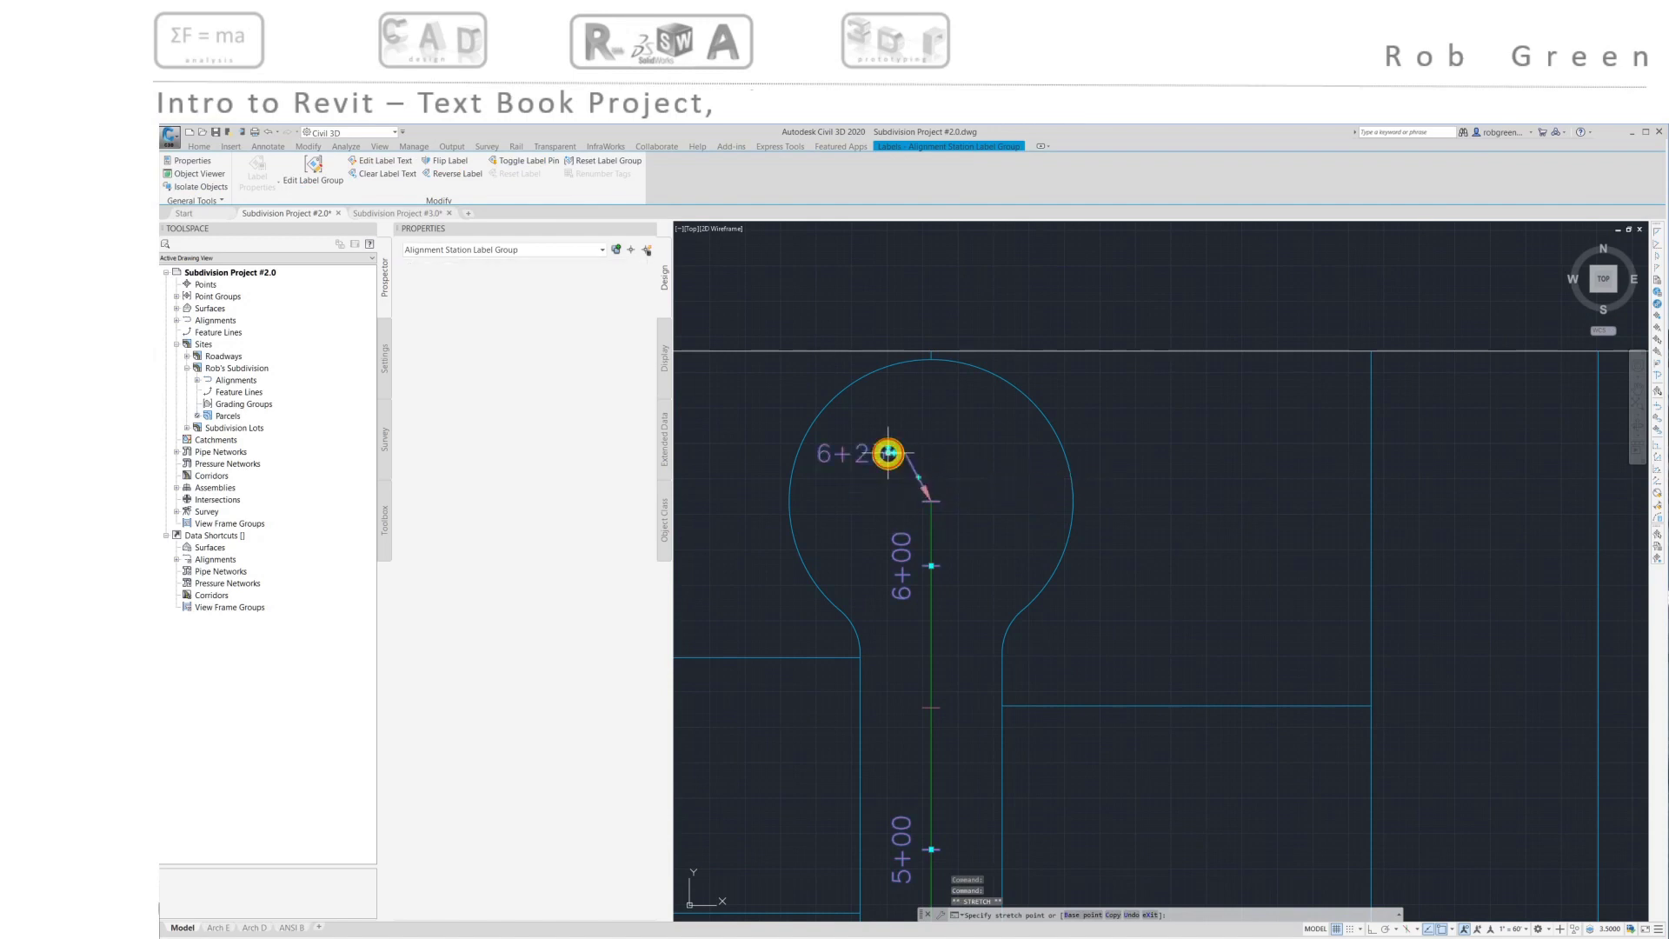
# Examine the road alignments, their station labels and the property area labels across the whole subdivision
pyautogui.scroll(-5, 966, 628)
pyautogui.moveTo(967, 628); pyautogui.dragTo(898, 425, button='middle')
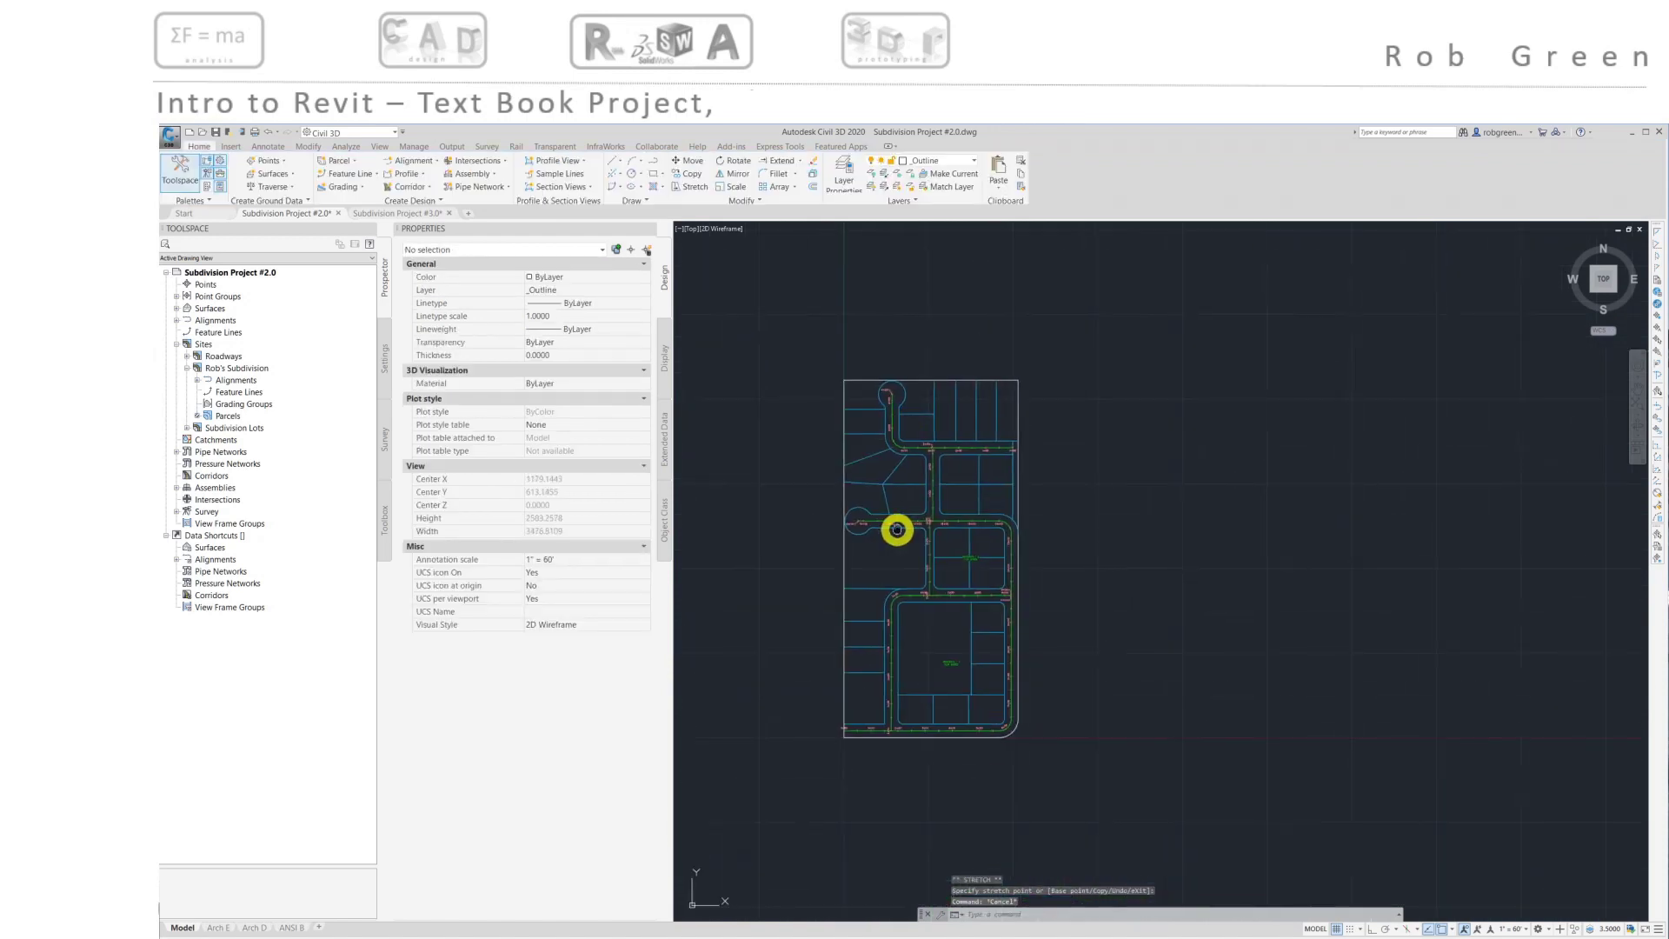
pyautogui.moveTo(897, 525); pyautogui.dragTo(949, 569, button='middle')
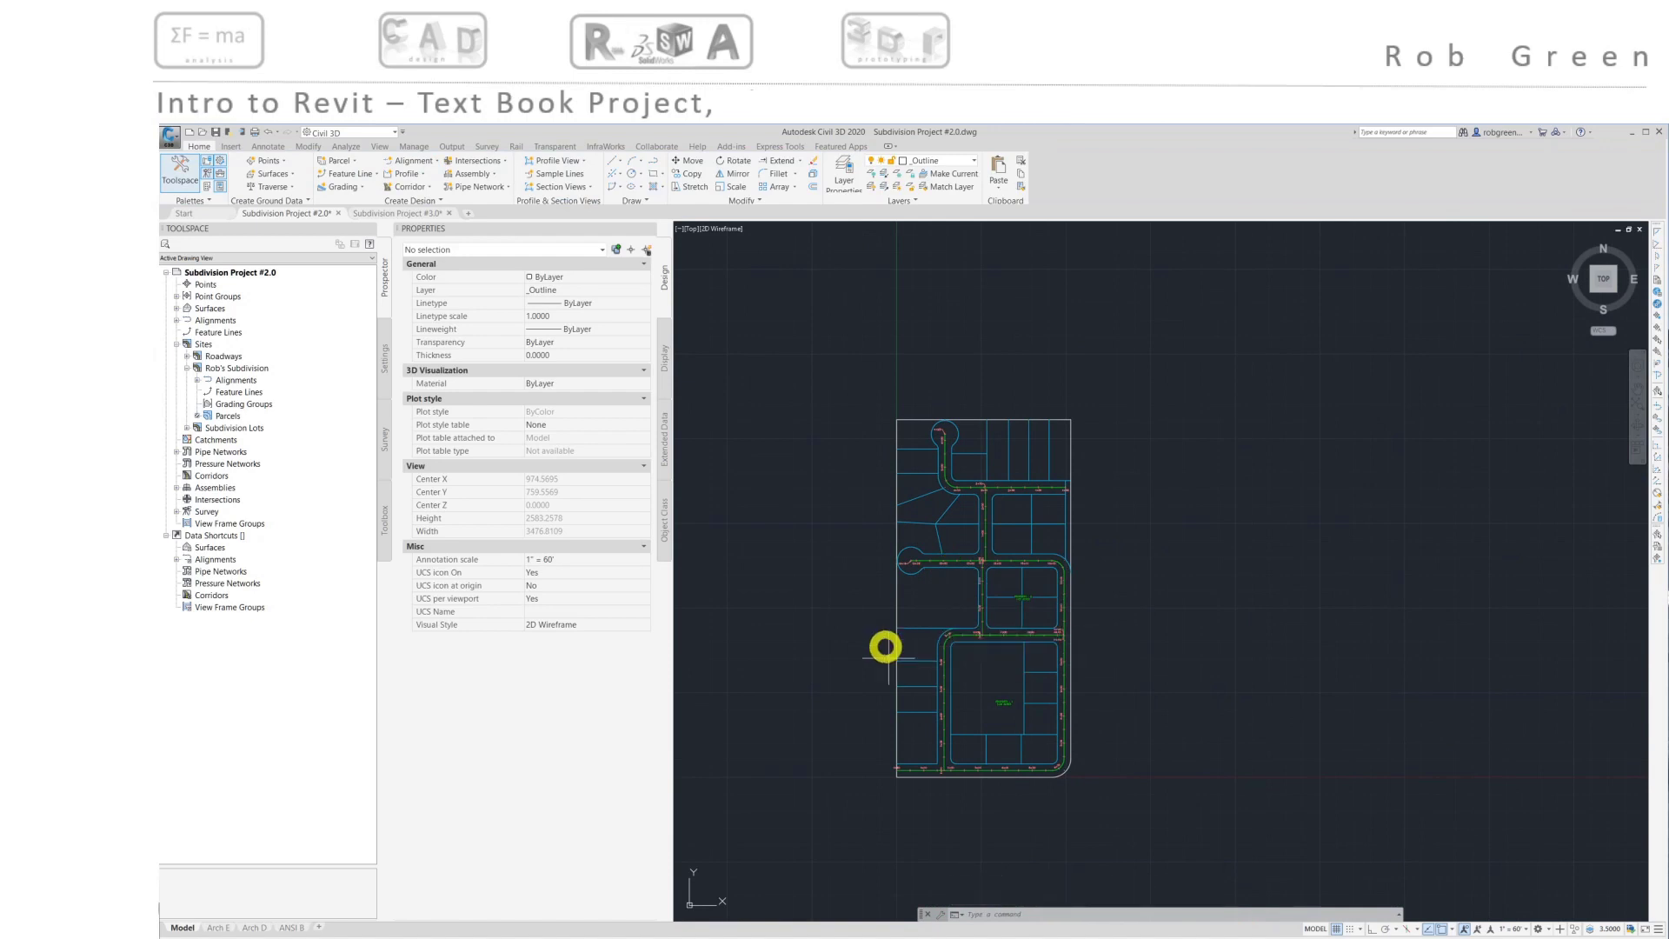
pyautogui.scroll(6, 1000, 724)
pyautogui.moveTo(1005, 719); pyautogui.dragTo(1046, 693, button='middle')
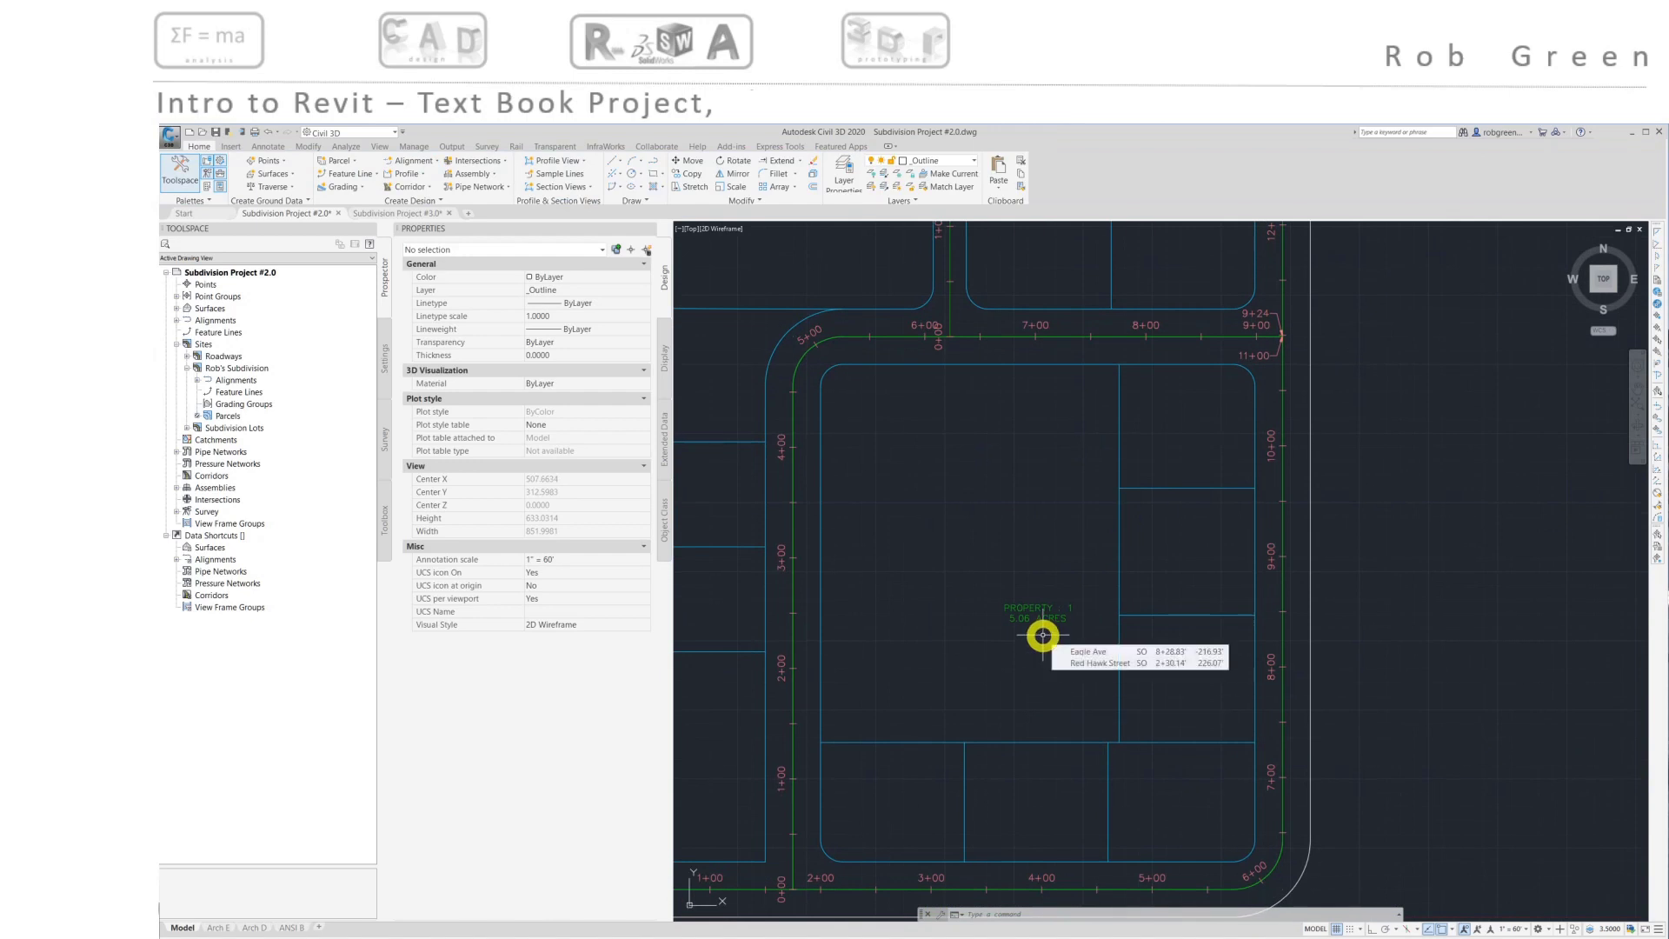
pyautogui.moveTo(1043, 635); pyautogui.dragTo(1048, 669, button='middle')
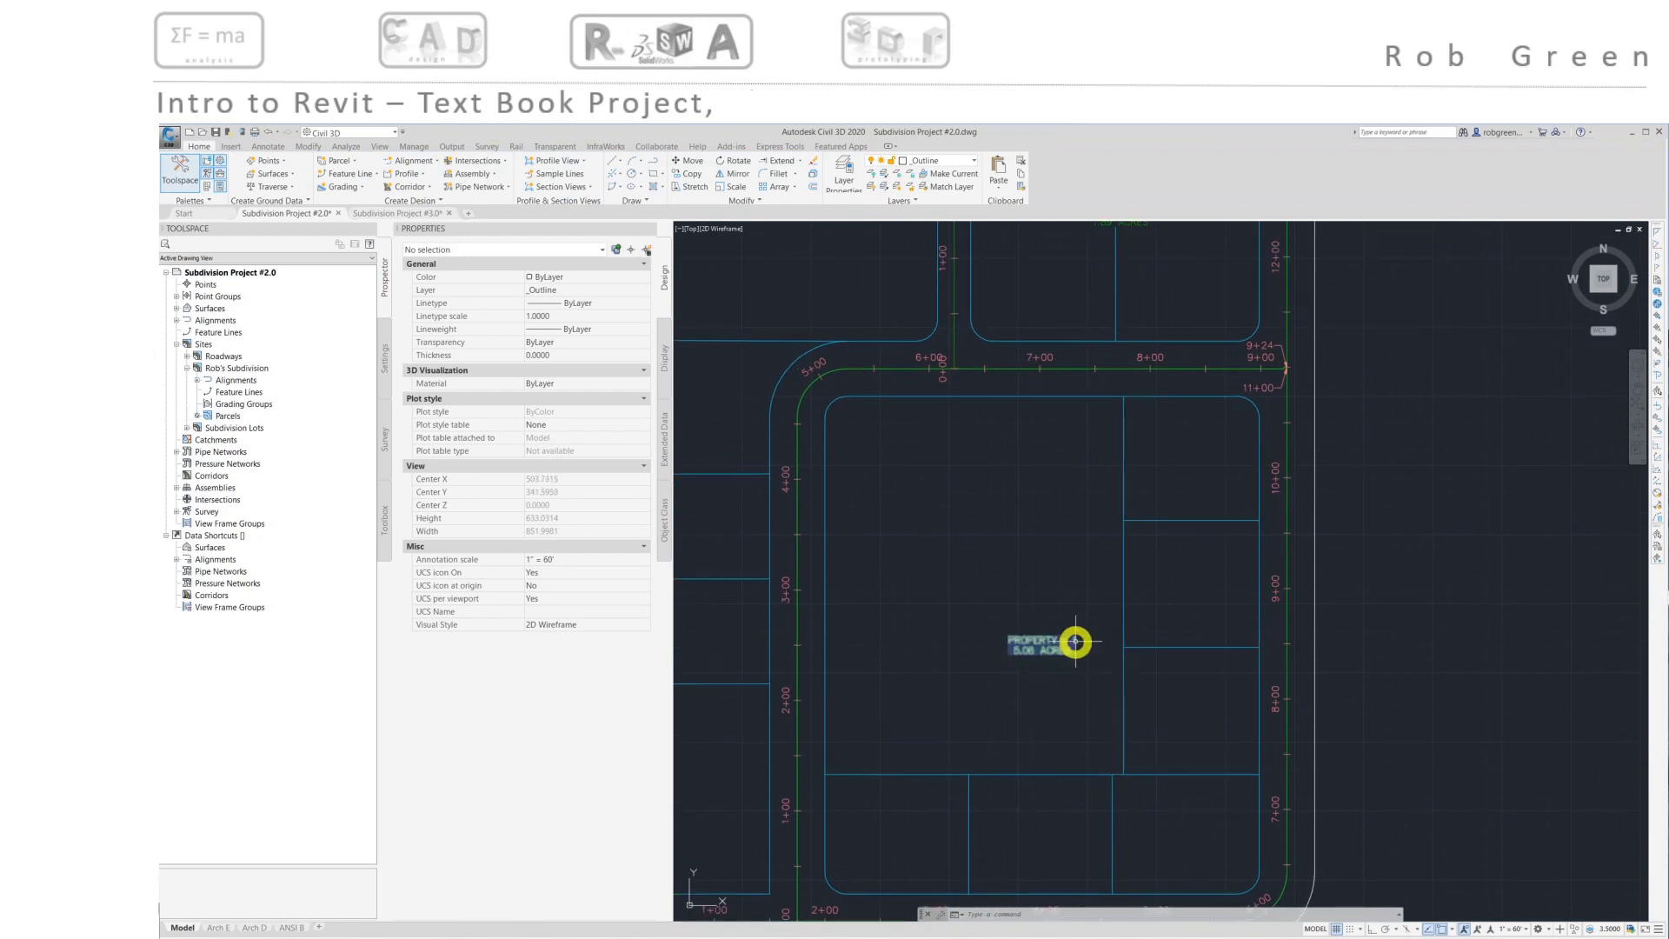
pyautogui.moveTo(1080, 540); pyautogui.dragTo(1057, 764, button='middle')
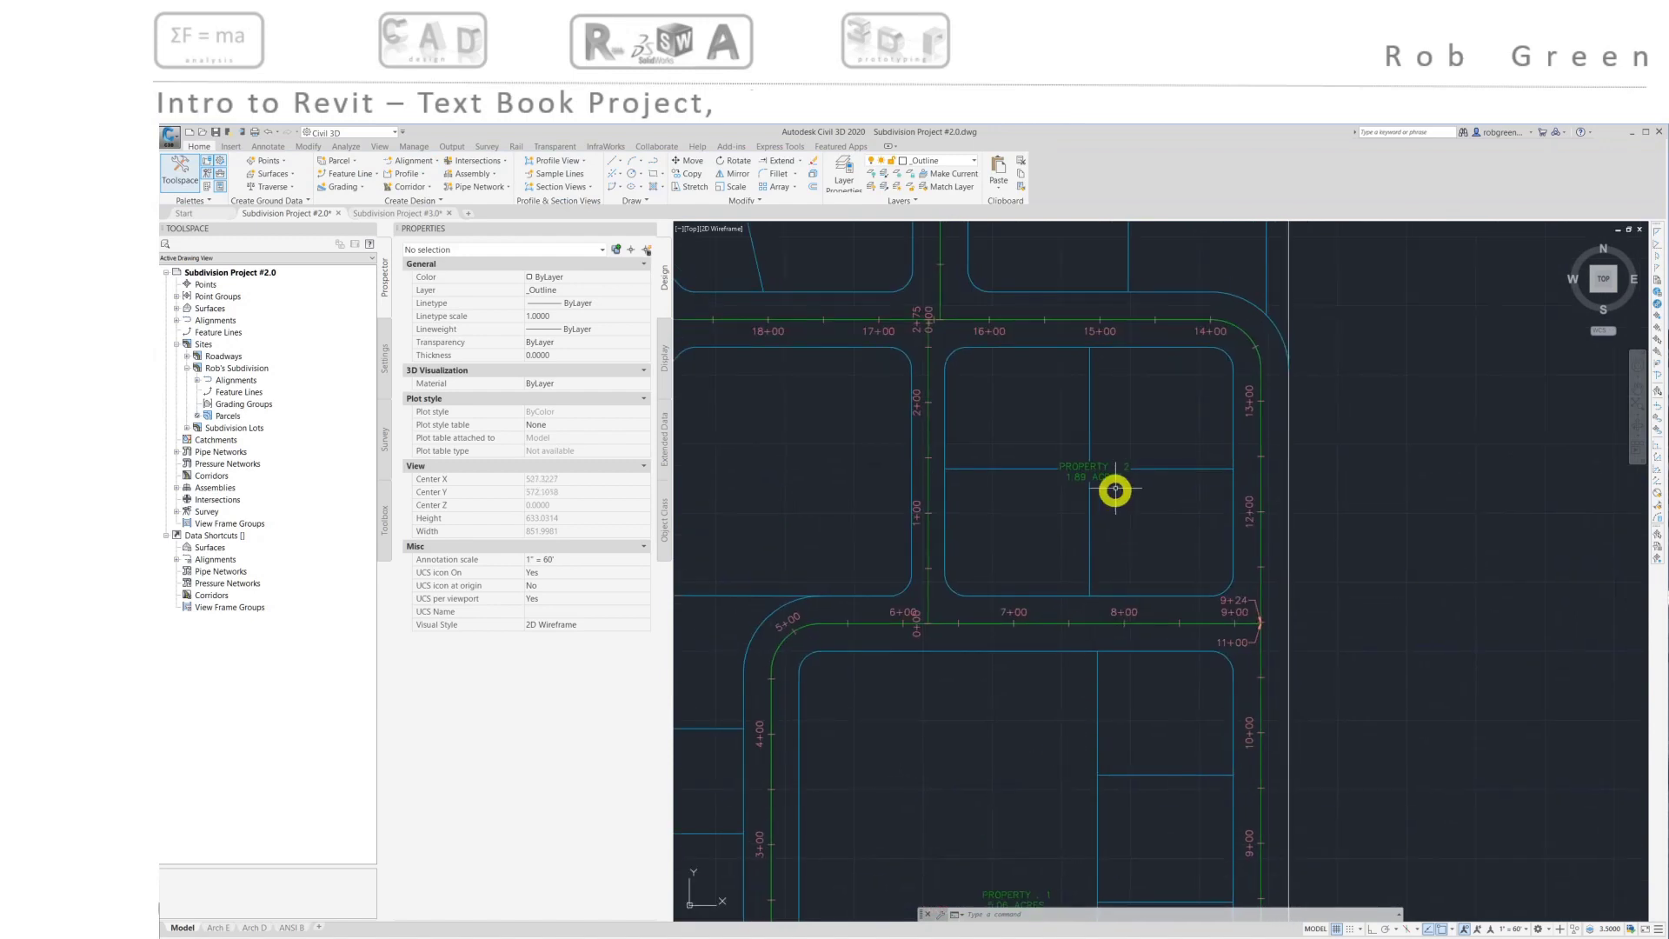
pyautogui.scroll(-4, 1093, 587)
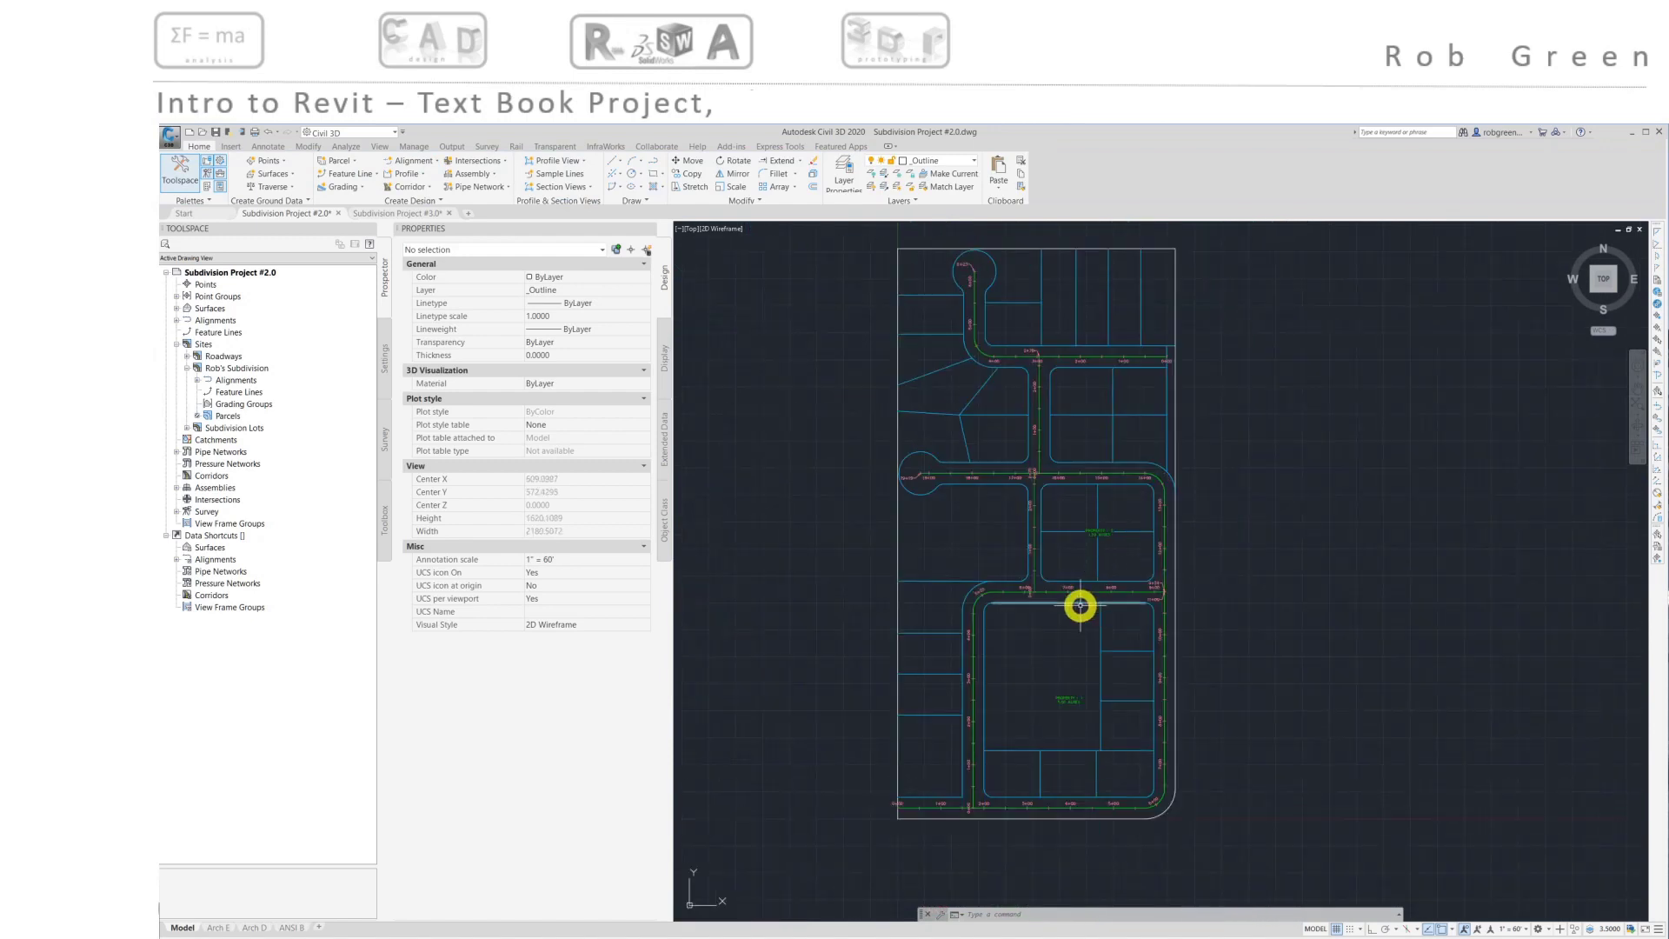
pyautogui.moveTo(1081, 604); pyautogui.dragTo(1079, 560, button='middle')
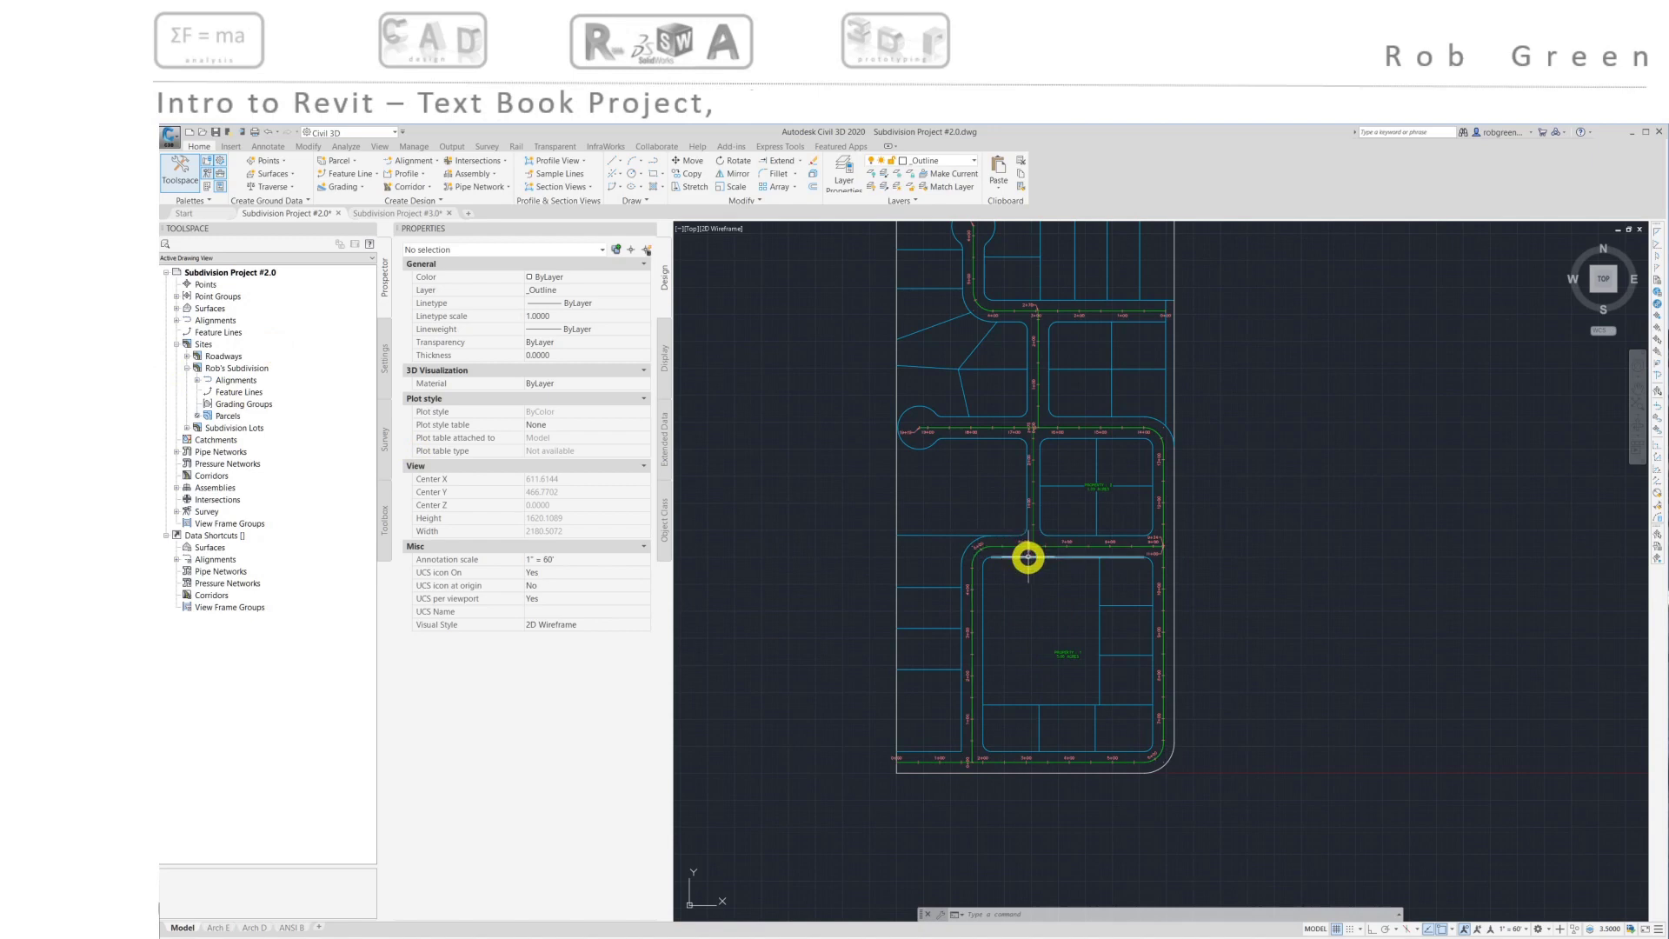
pyautogui.moveTo(1028, 567); pyautogui.dragTo(1026, 611, button='middle')
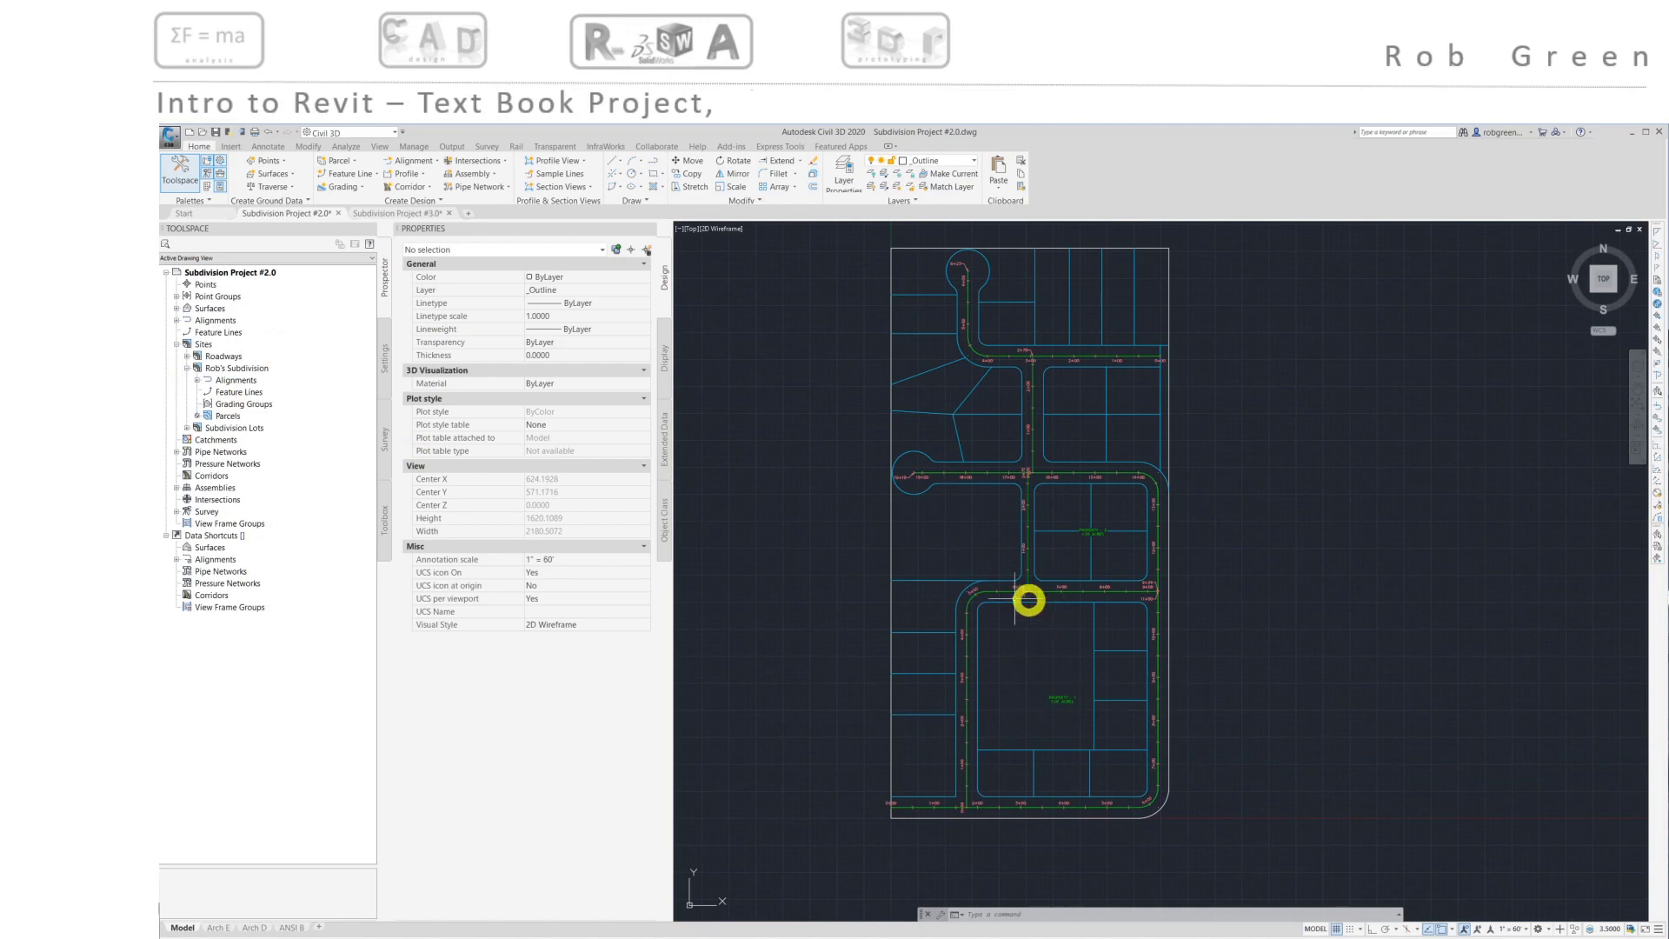
pyautogui.scroll(4, 1066, 695)
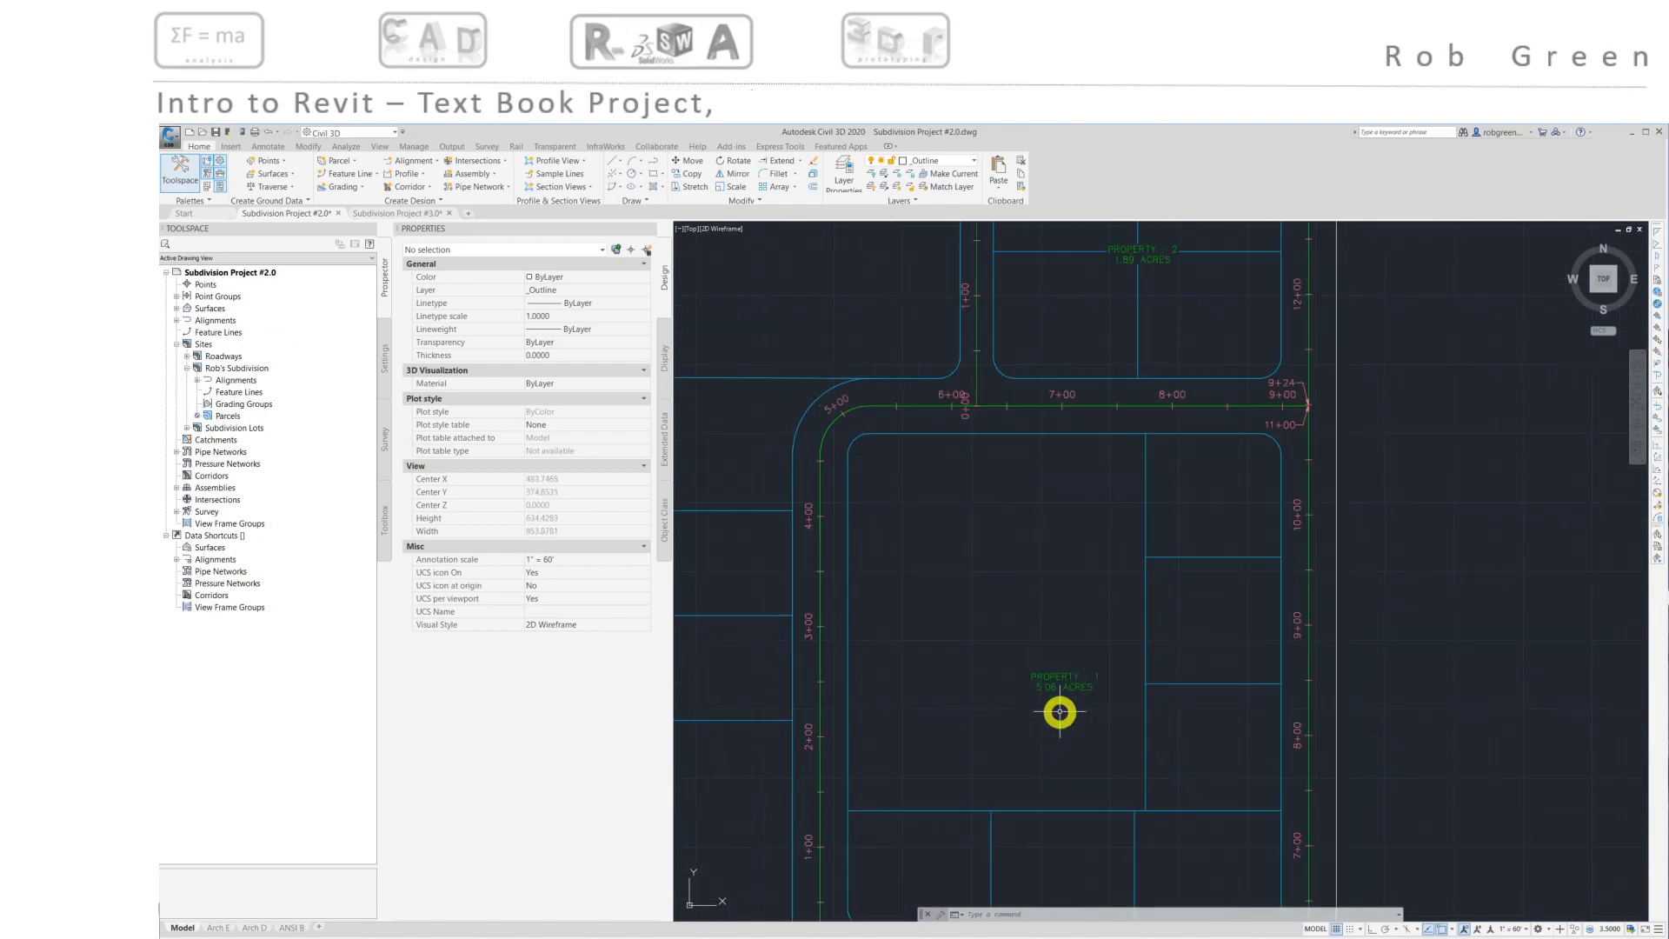
pyautogui.moveTo(1065, 680); pyautogui.dragTo(1066, 606, button='middle')
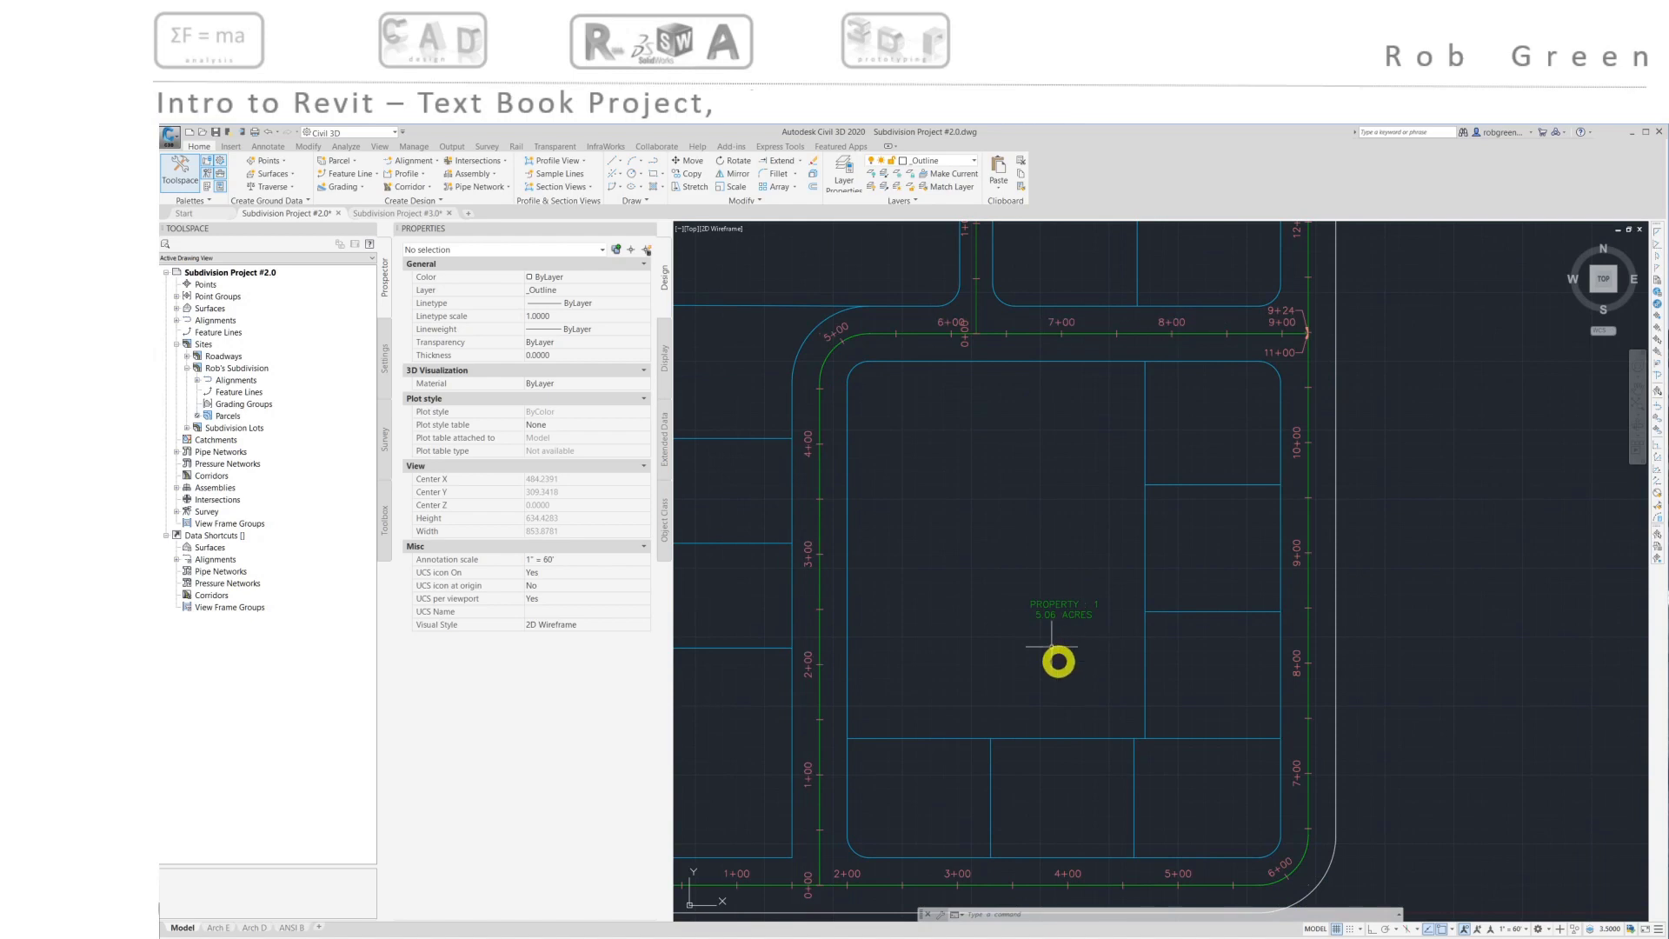
pyautogui.moveTo(1047, 630); pyautogui.dragTo(1080, 643, button='middle')
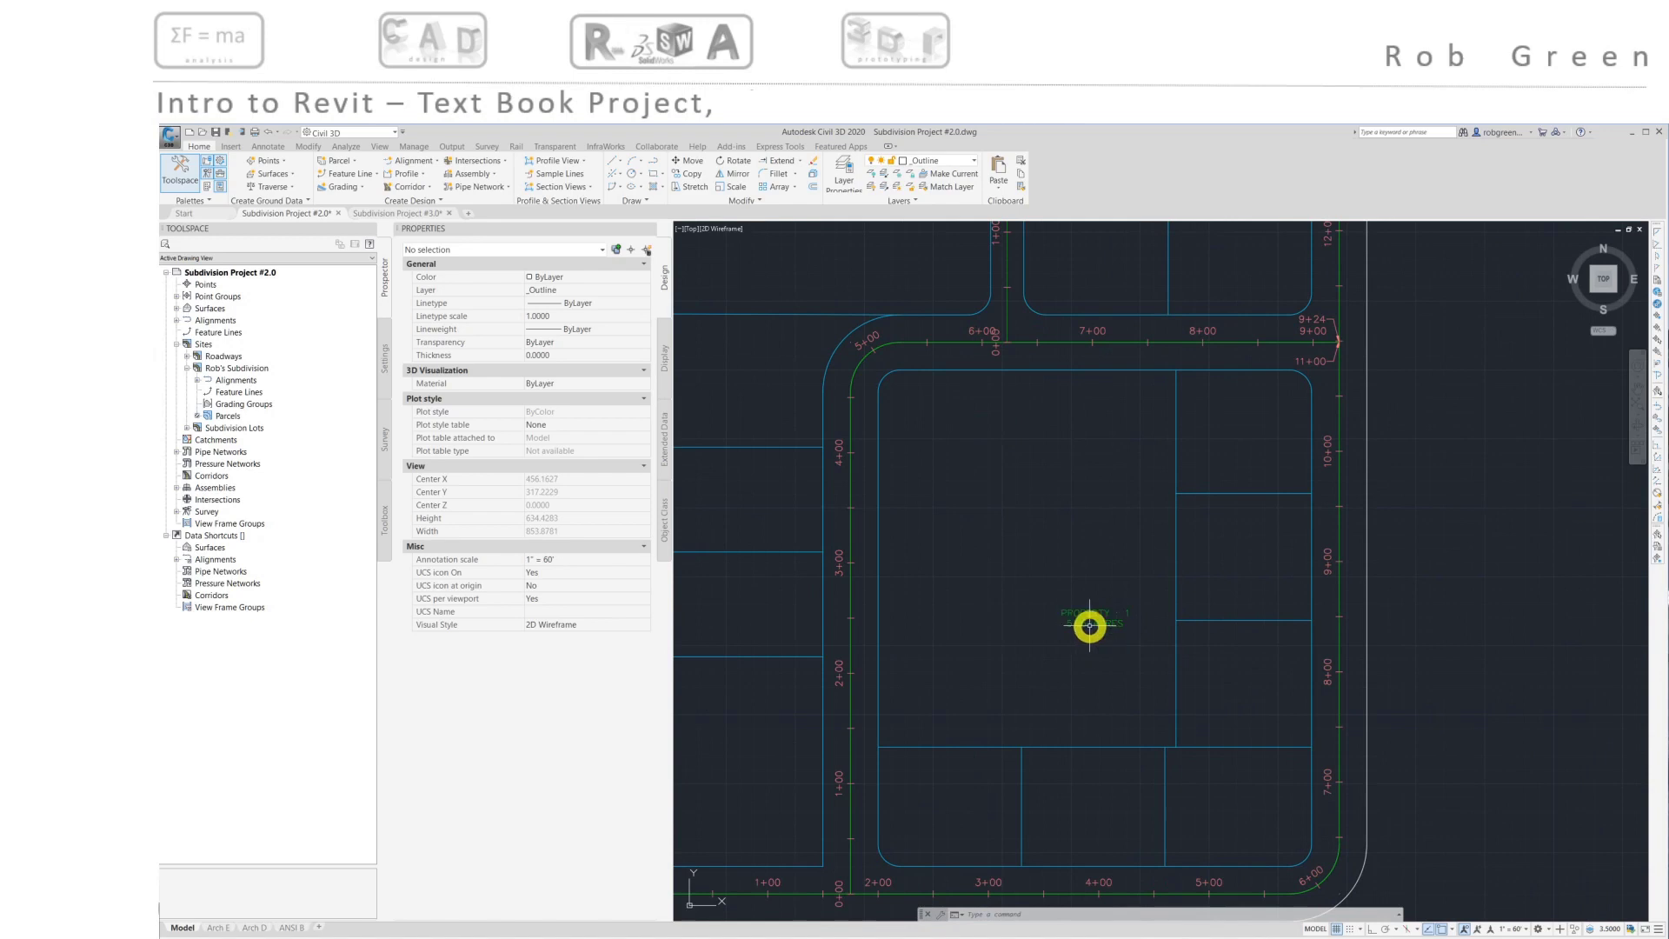
pyautogui.moveTo(1068, 647); pyautogui.dragTo(1075, 828, button='middle')
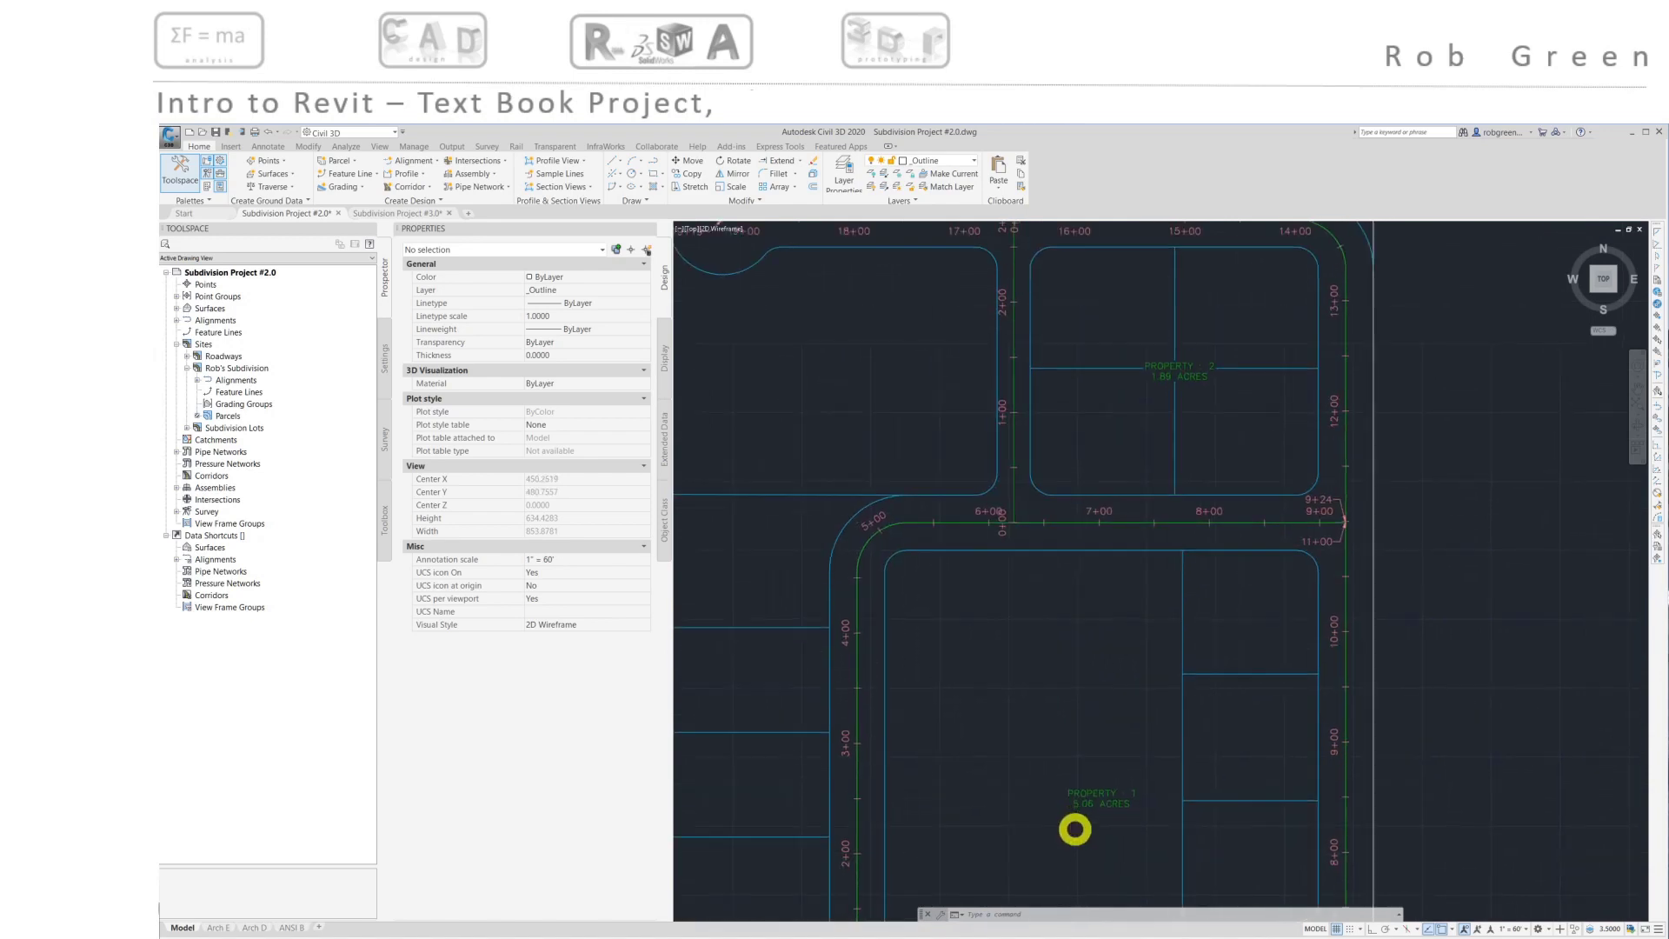
pyautogui.moveTo(1112, 683); pyautogui.dragTo(1062, 800, button='middle')
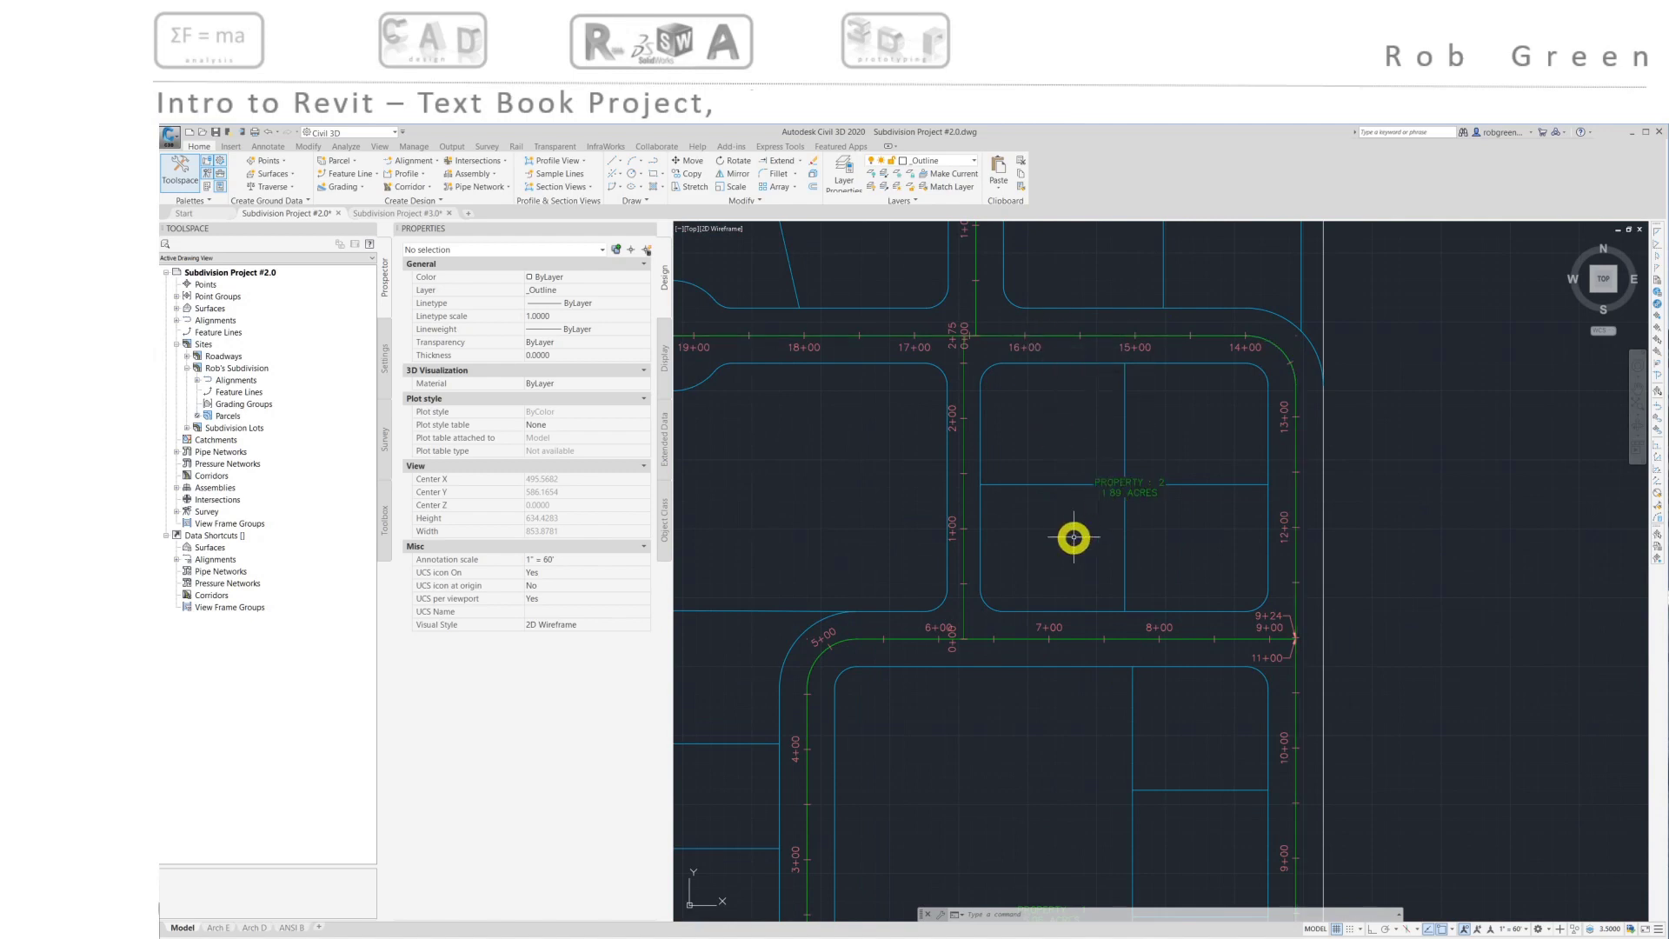
# Bring the entire subdivision into view and review its road alignments and lot layout
pyautogui.scroll(-4, 1073, 537)
pyautogui.moveTo(1046, 548); pyautogui.dragTo(1098, 578, button='middle')
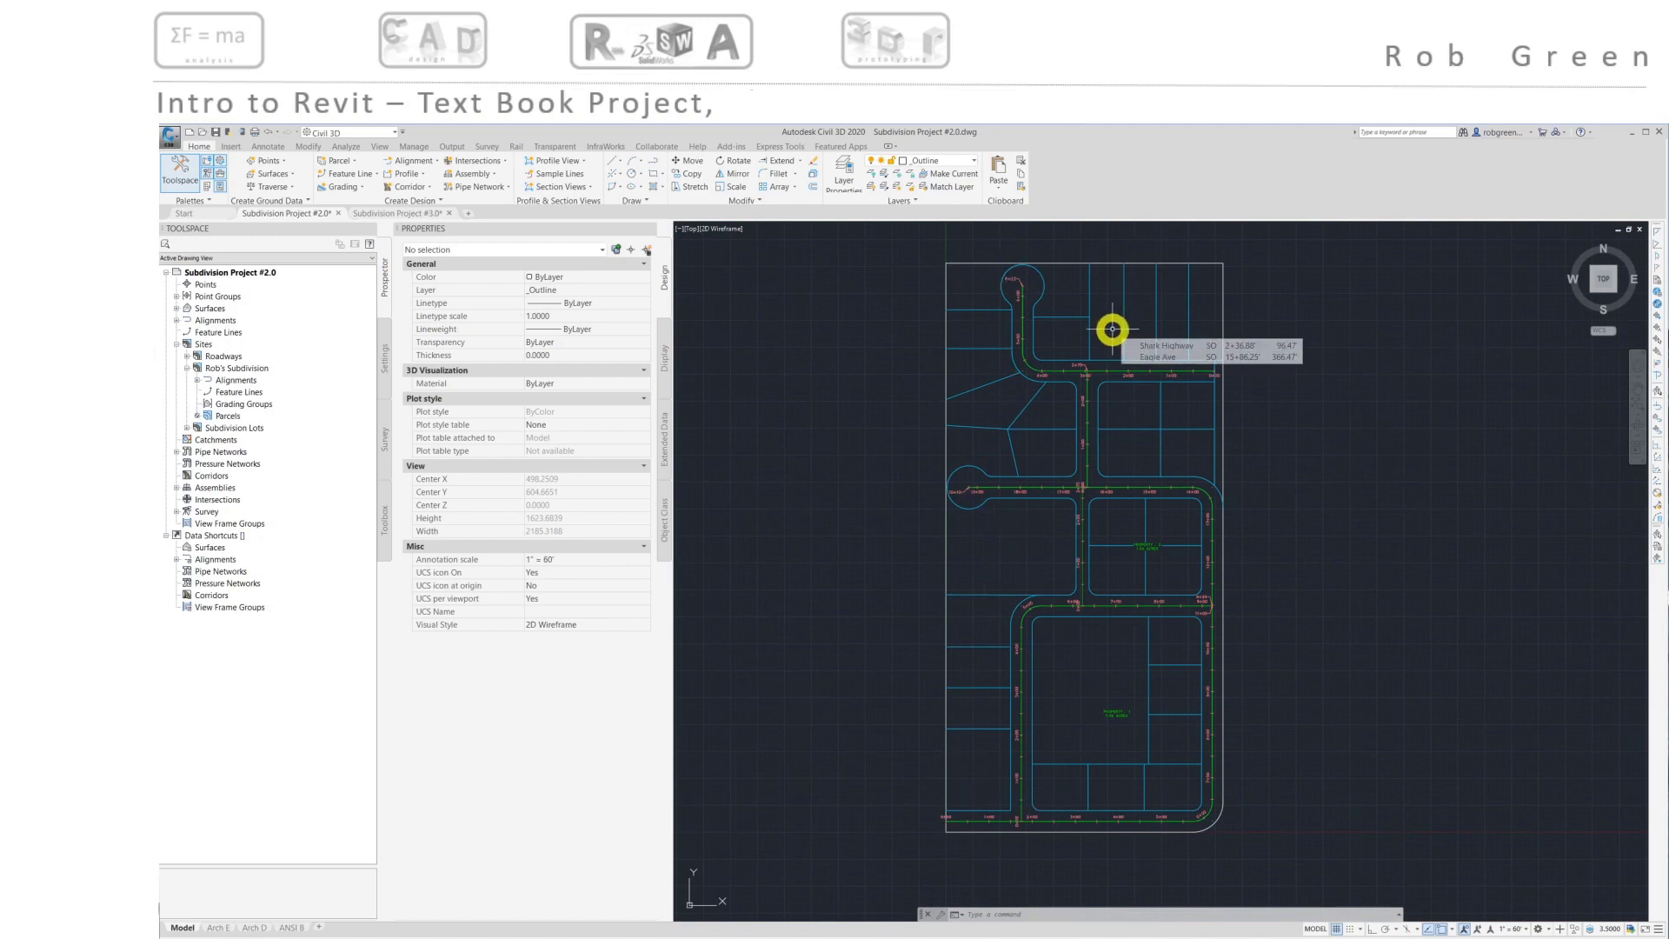
pyautogui.moveTo(1105, 334); pyautogui.dragTo(1100, 343, button='middle')
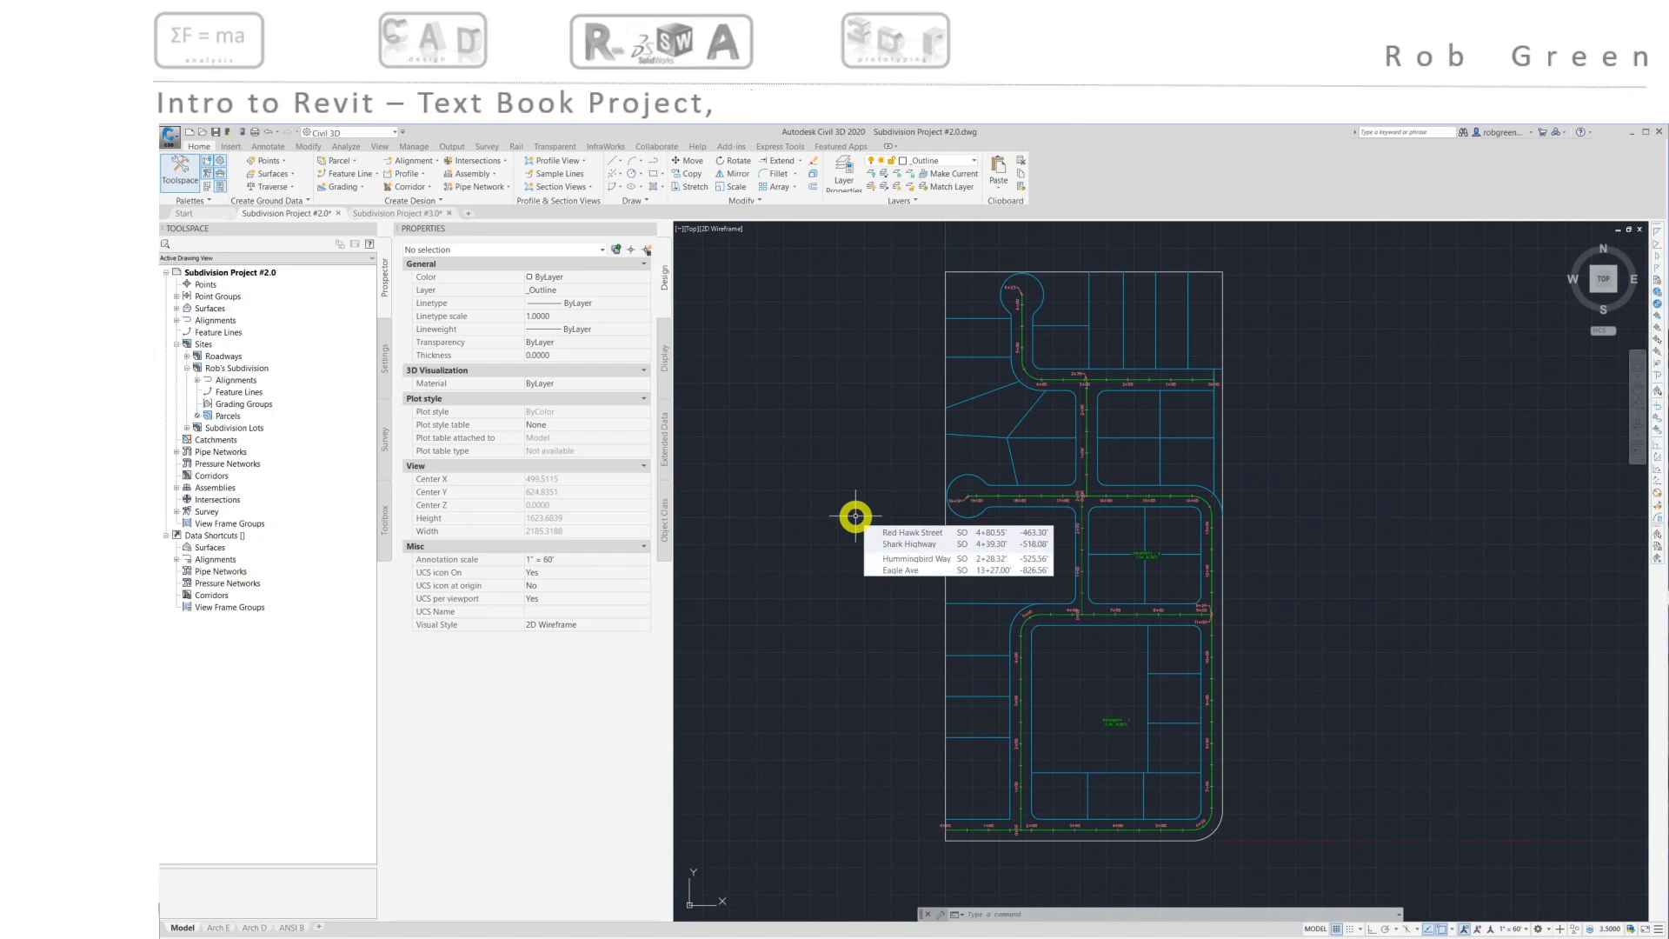
pyautogui.hotkey('ctrl', 'a')
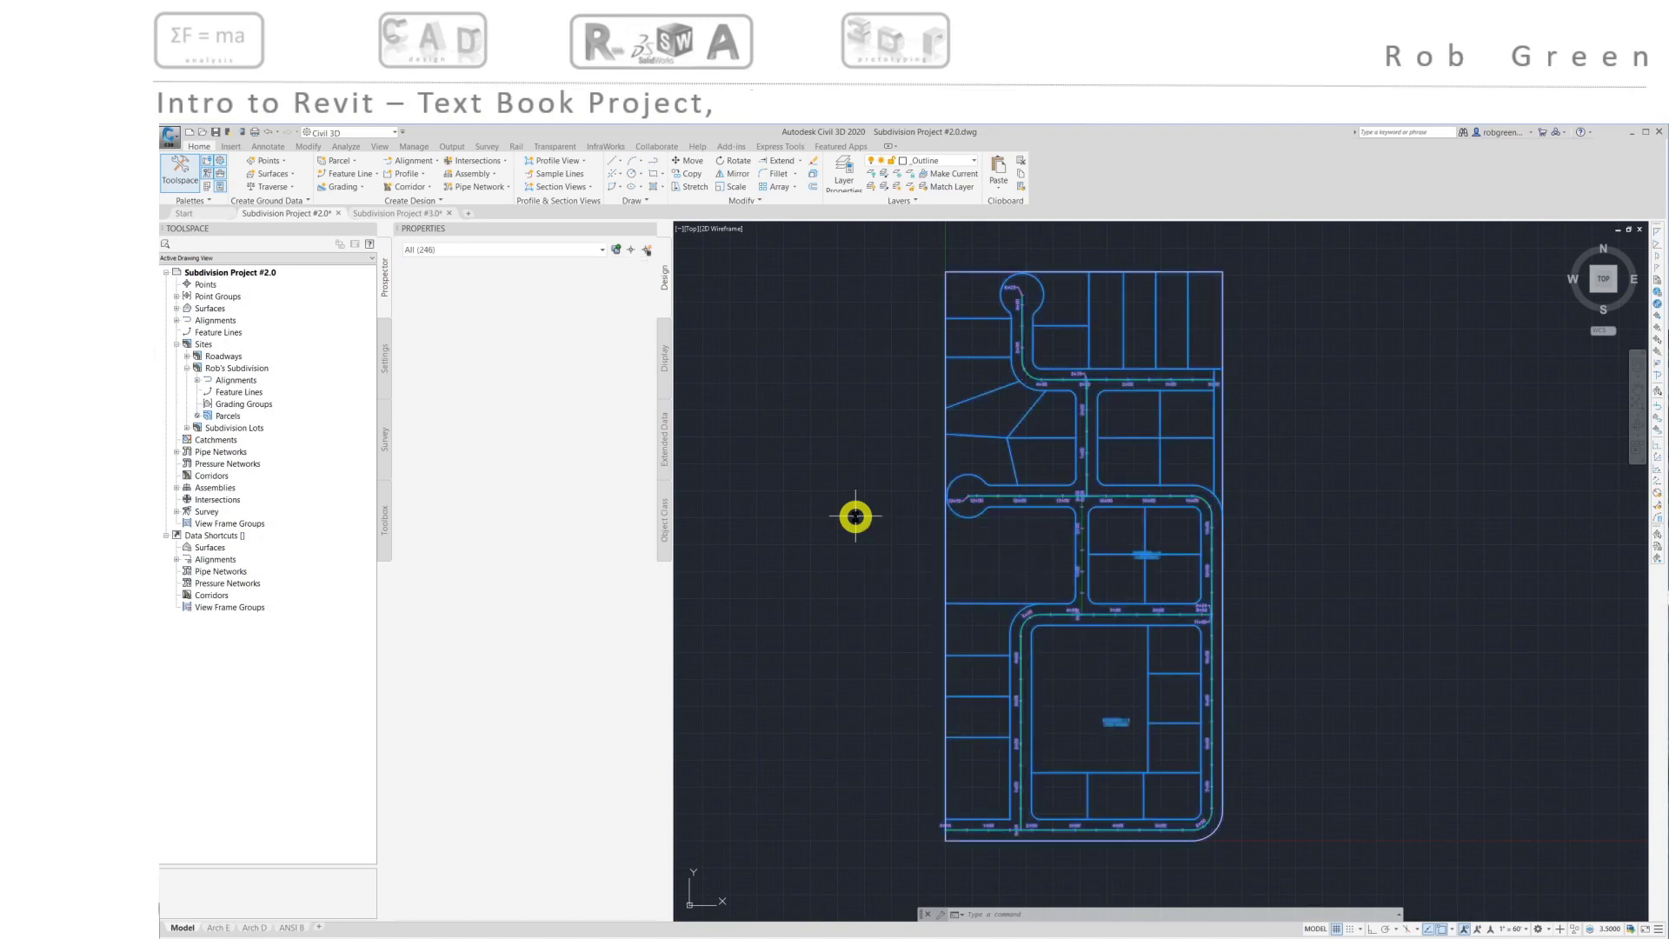
pyautogui.click(752, 485)
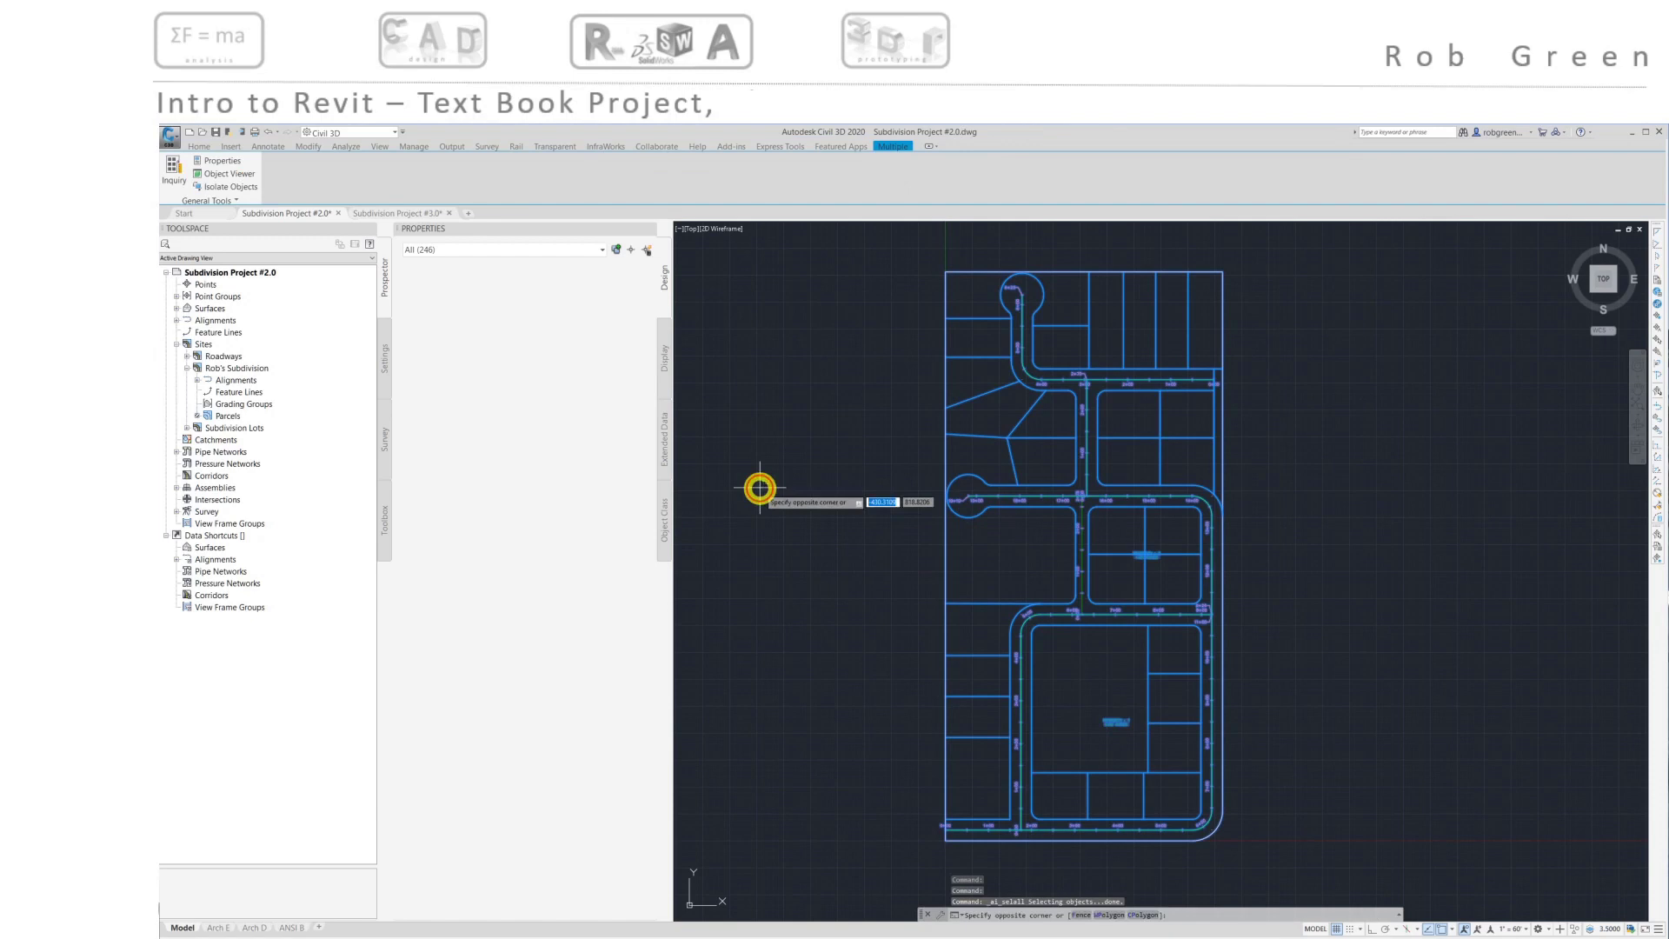
pyautogui.press('Escape')
pyautogui.press('Escape')
pyautogui.click(800, 490)
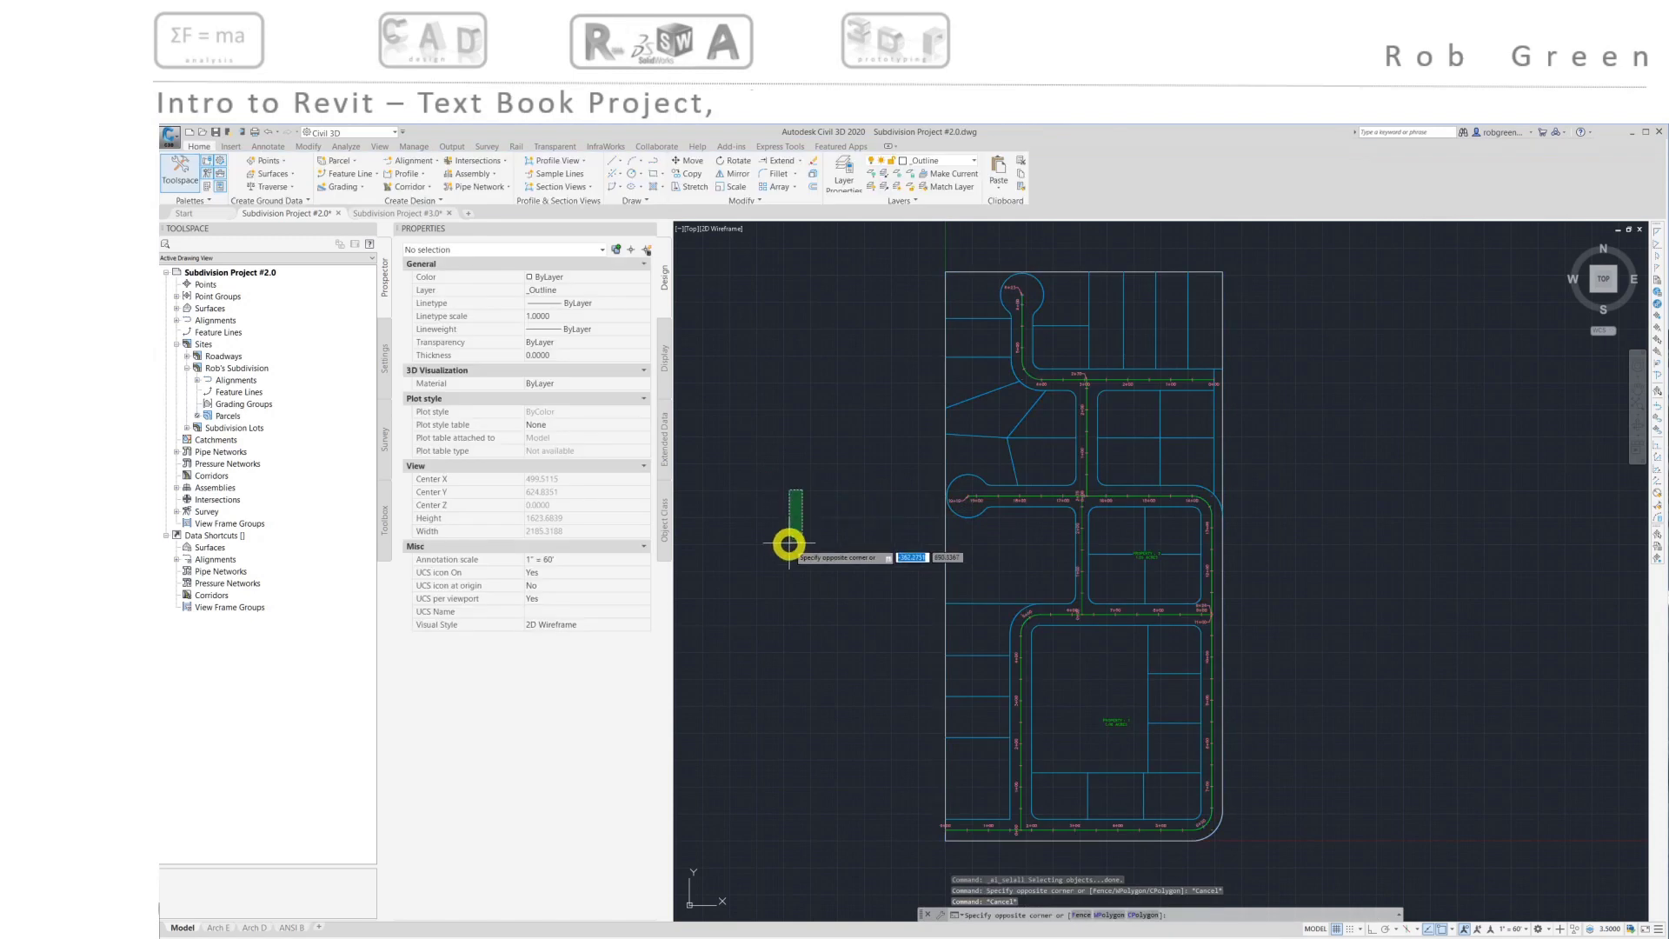
pyautogui.press('Escape')
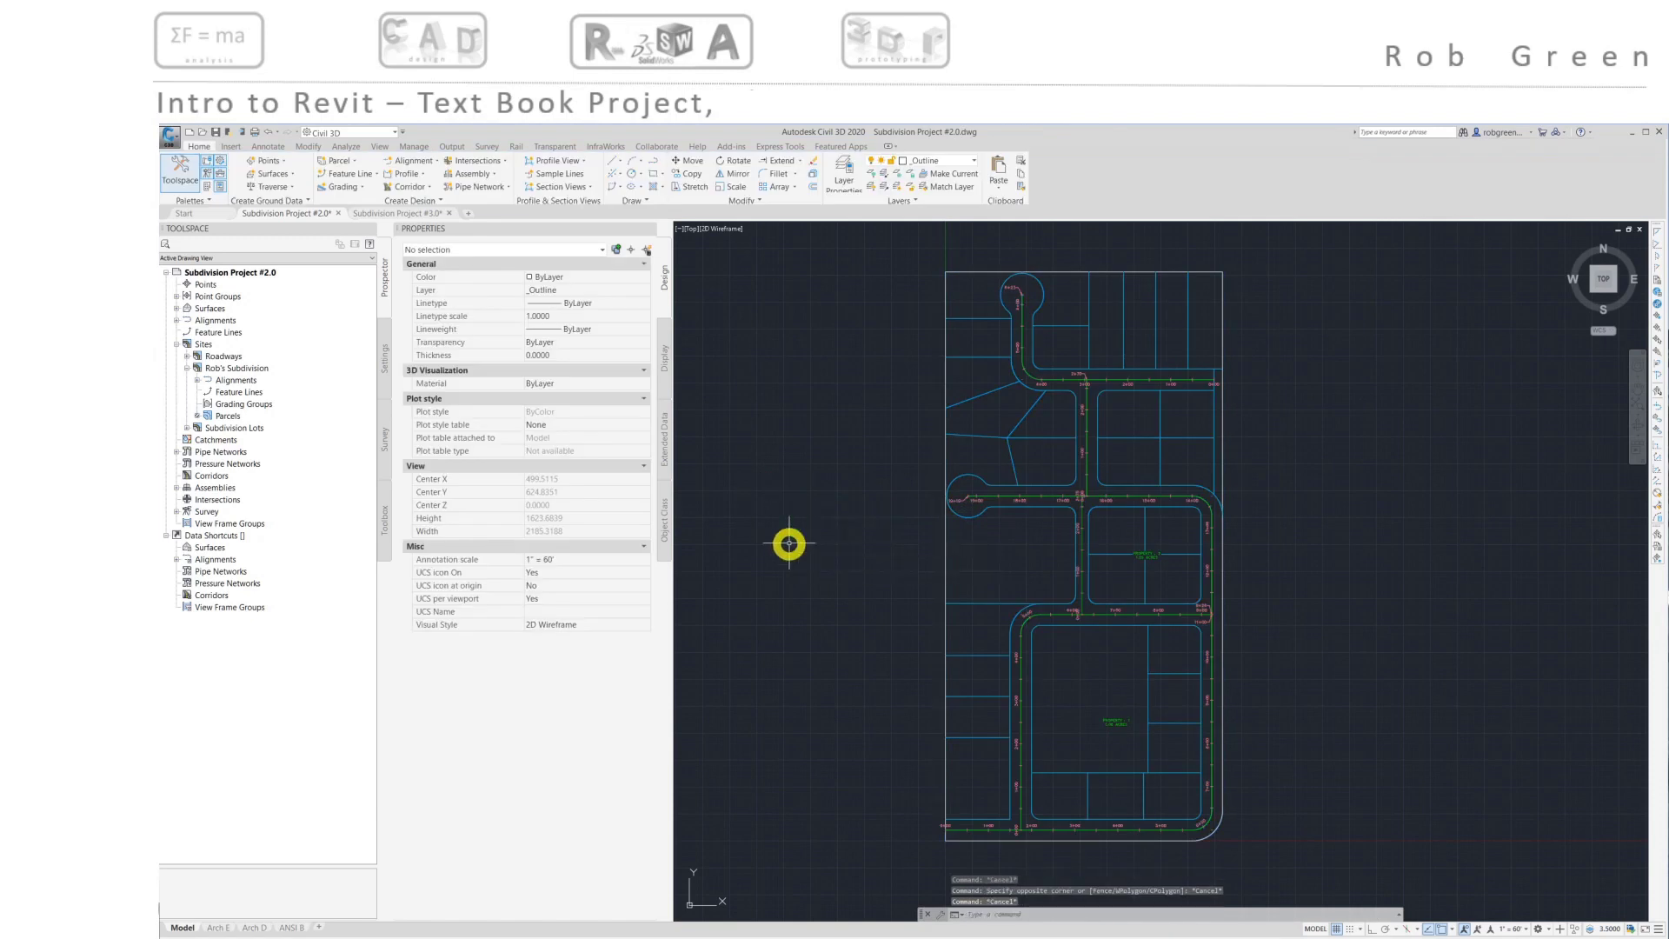